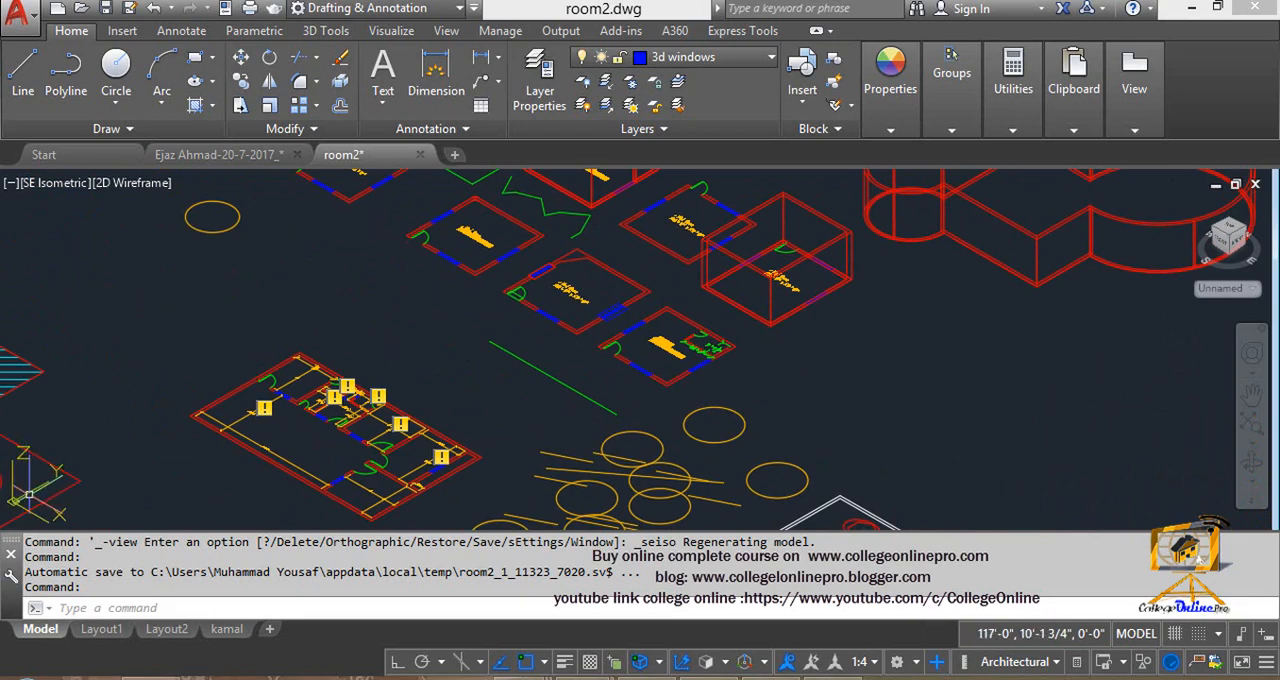
- Set the viewport's visual style to 2D Wireframe
middle_drag(157, 445, 357, 380)
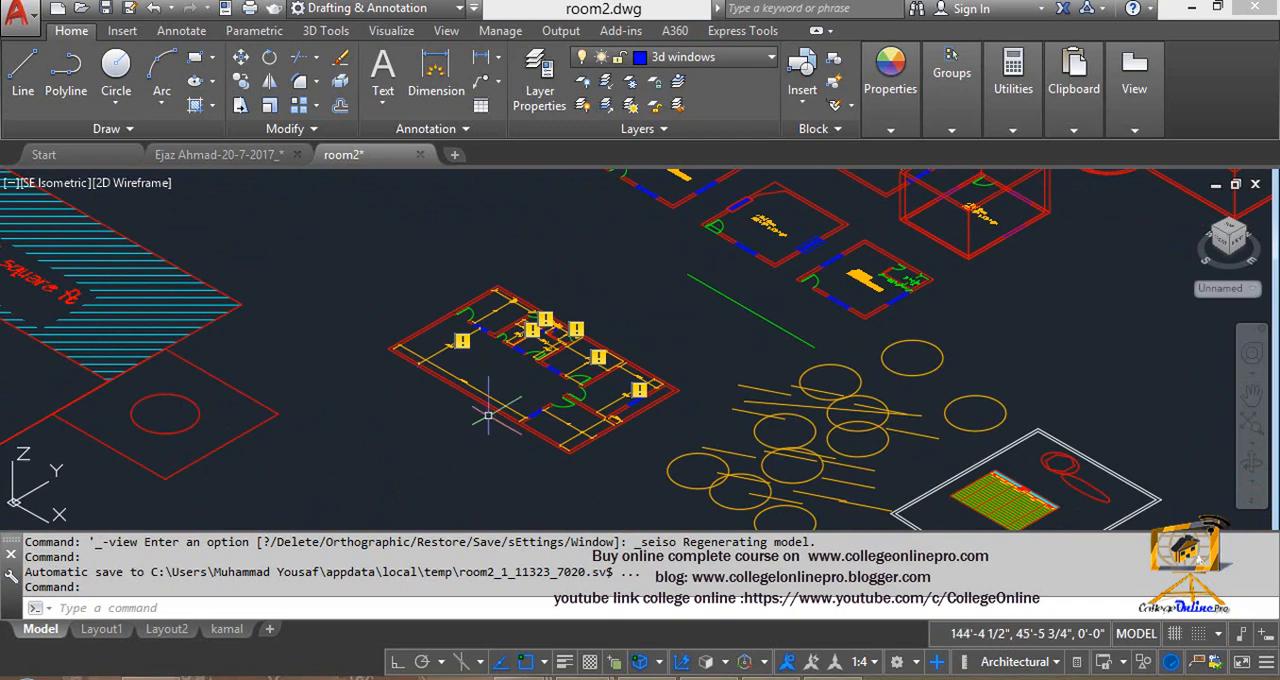
middle_drag(625, 395, 467, 428)
click(127, 189)
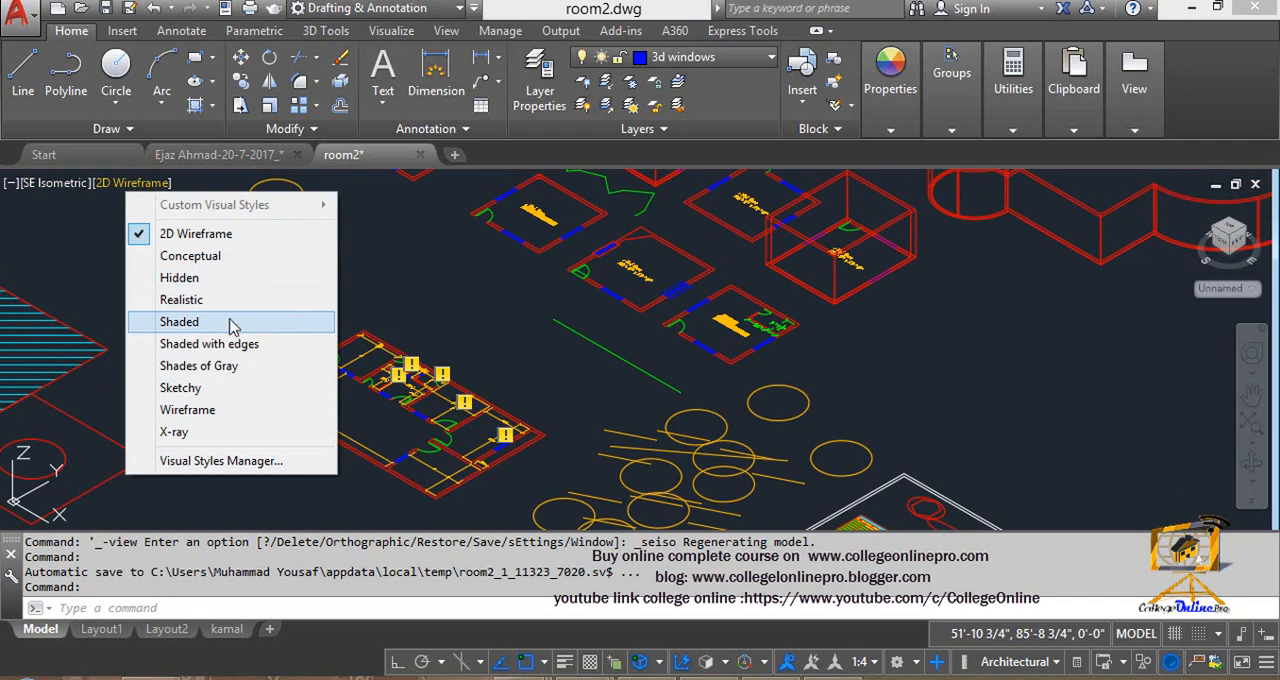
click(226, 240)
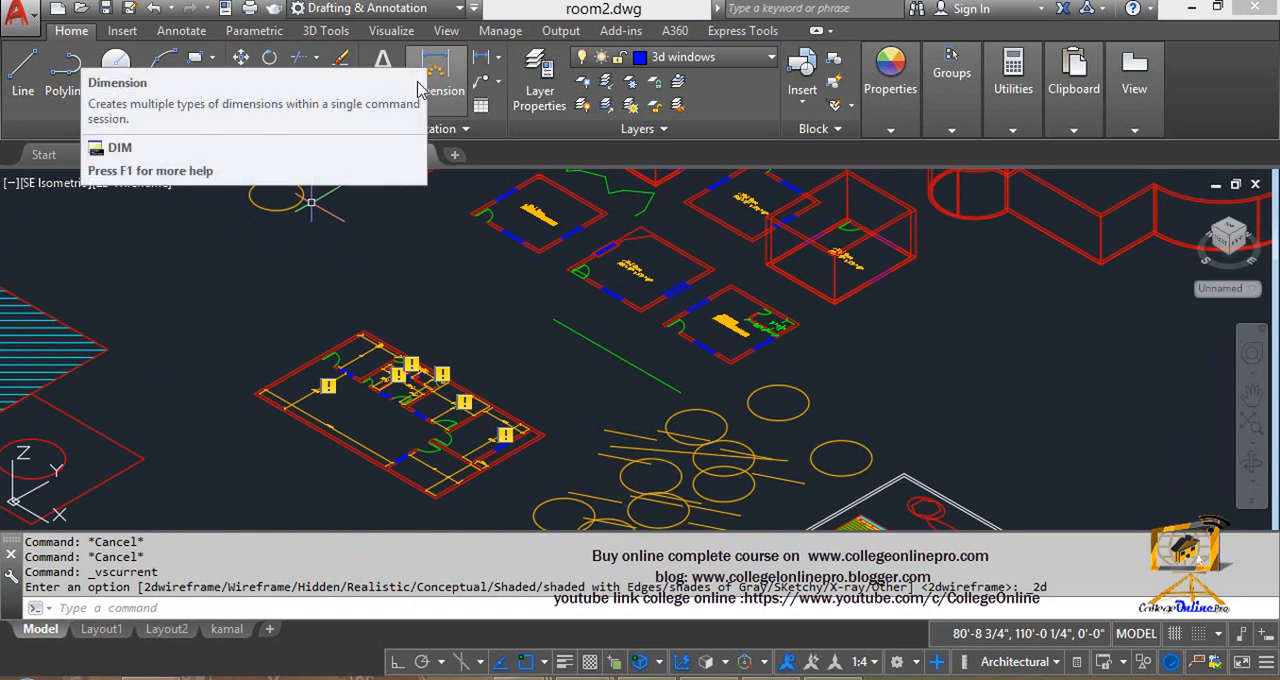
middle_drag(624, 192, 515, 272)
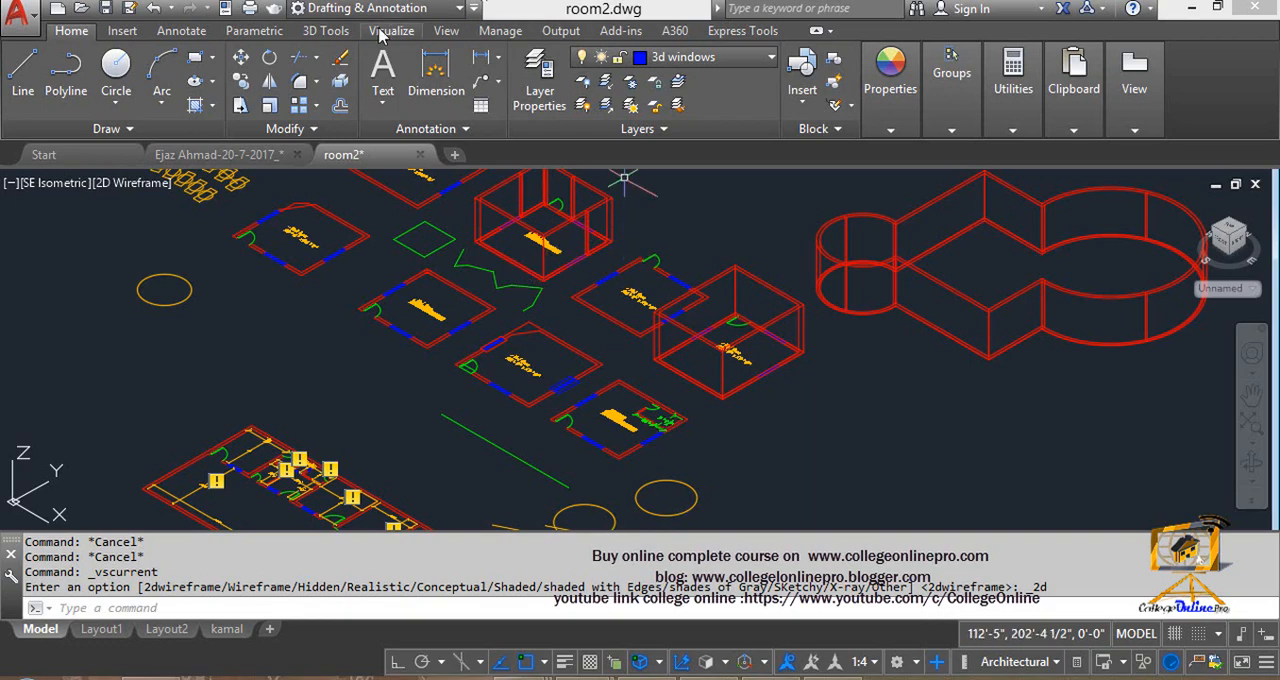
- Set the default 3D gizmo to Move Gizmo
click(327, 31)
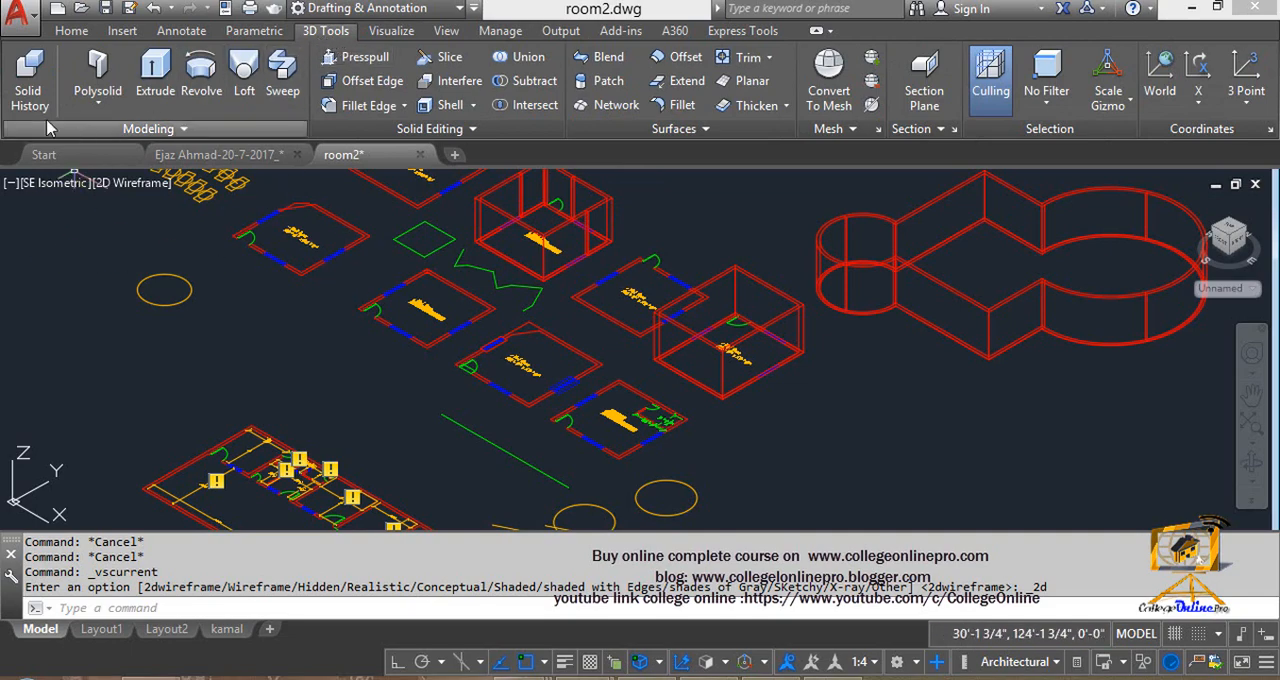
click(1132, 106)
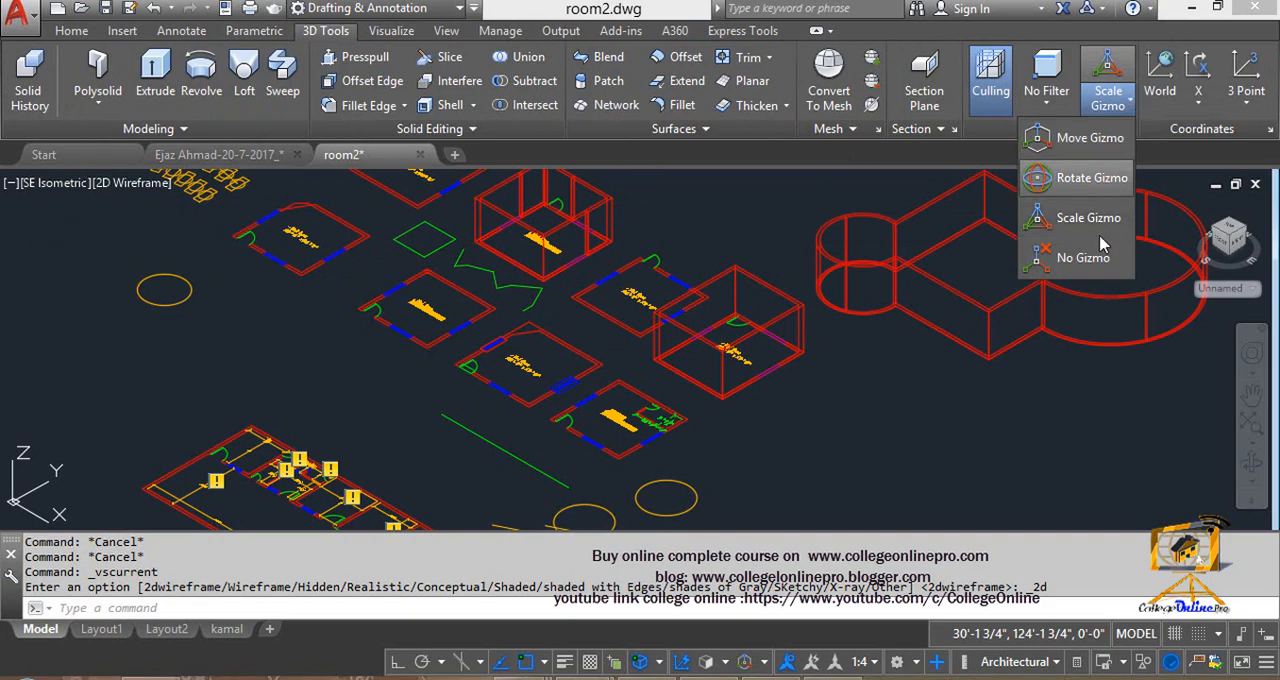
click(1075, 217)
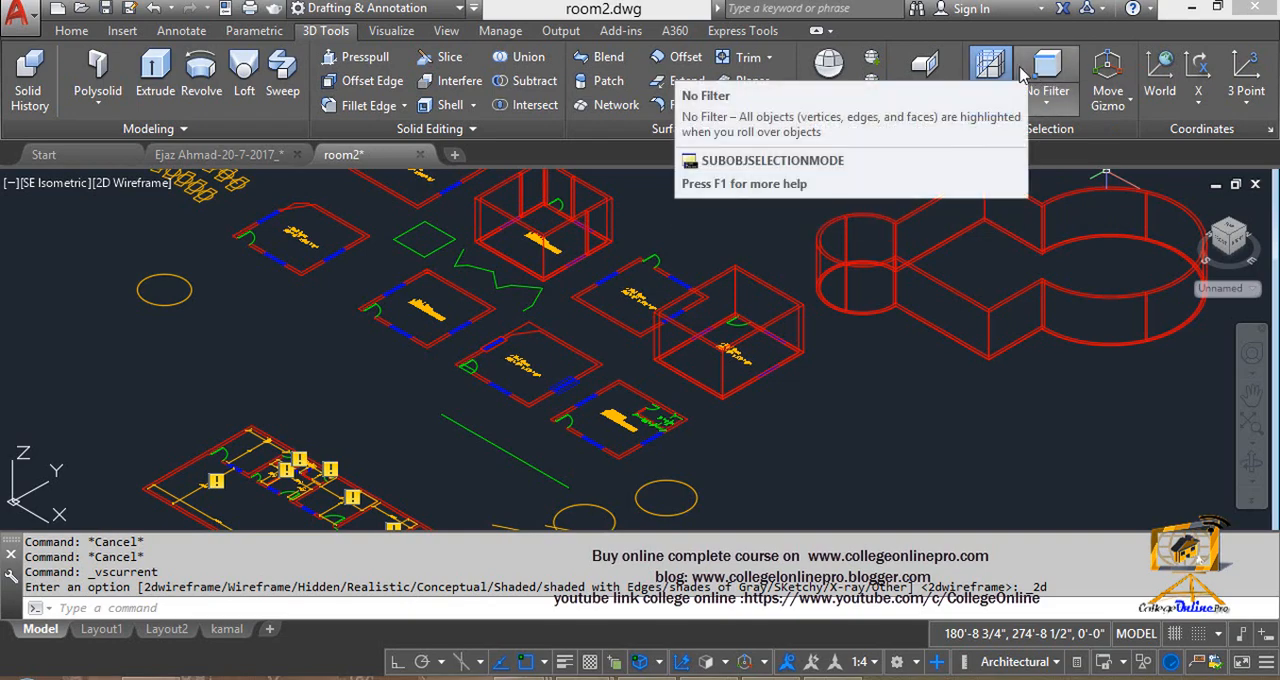
click(1127, 103)
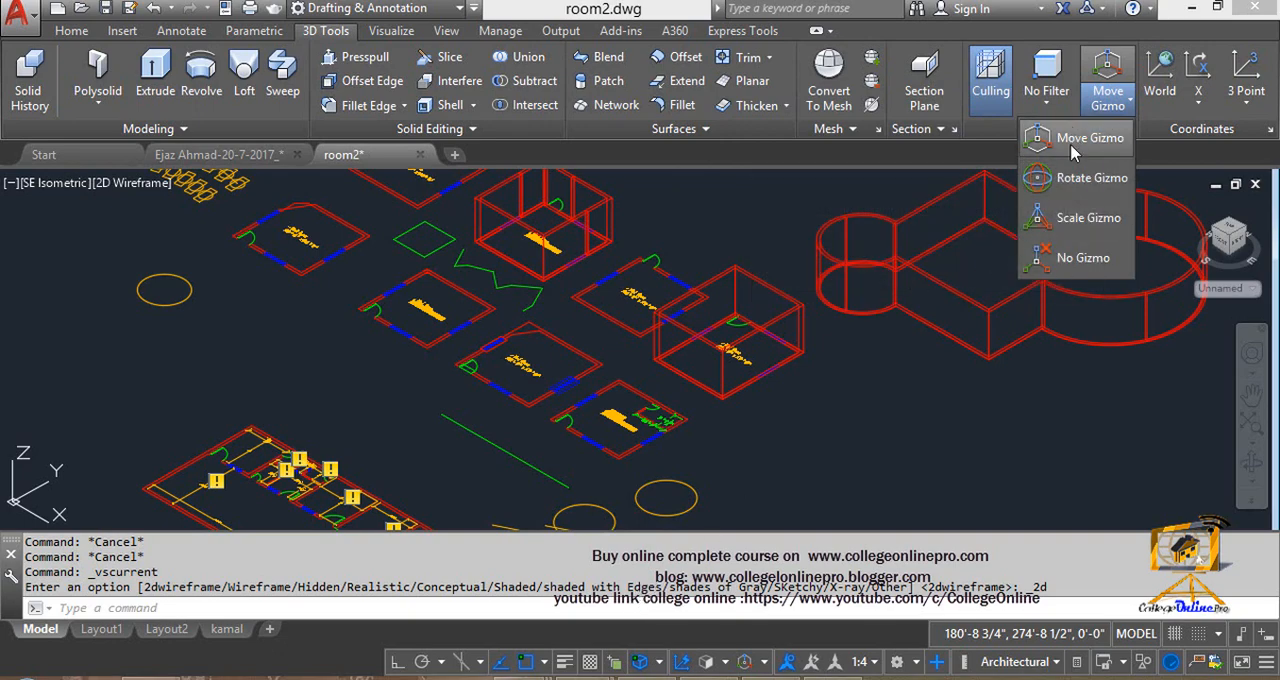
click(1072, 148)
- Select the box-shaped 3D room walls beside the Bed Room plans in the wireframe view
middle_drag(723, 420, 698, 424)
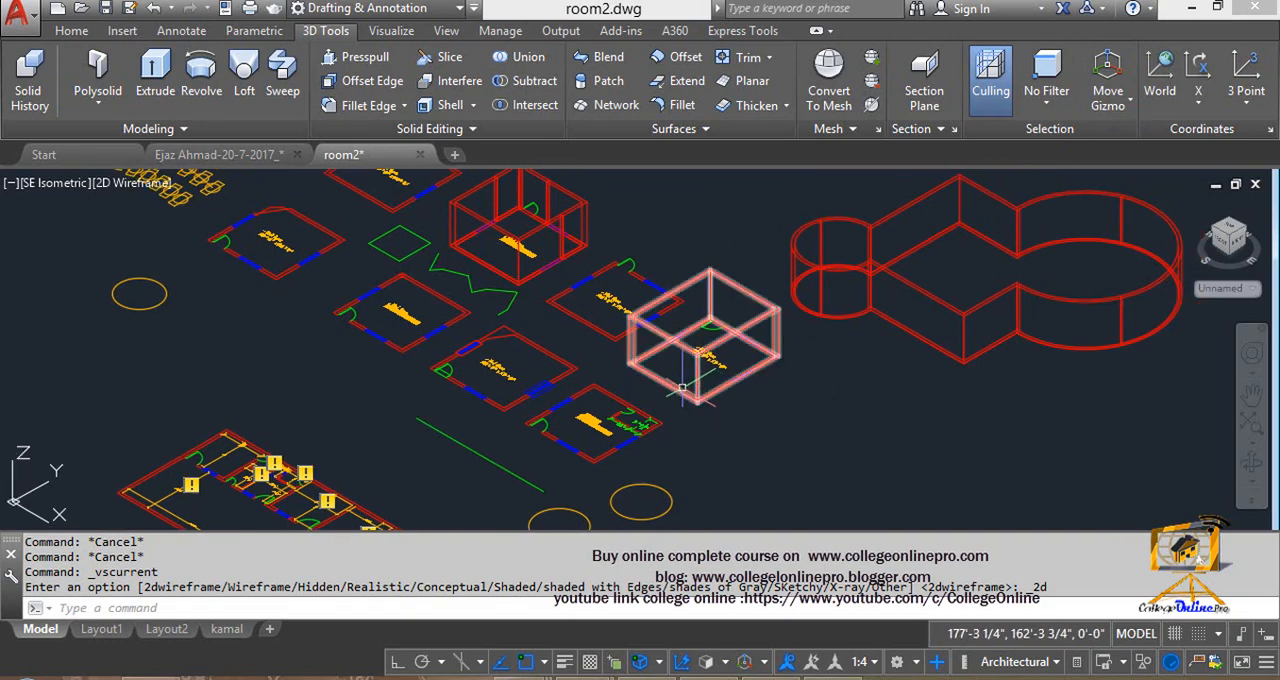
click(673, 387)
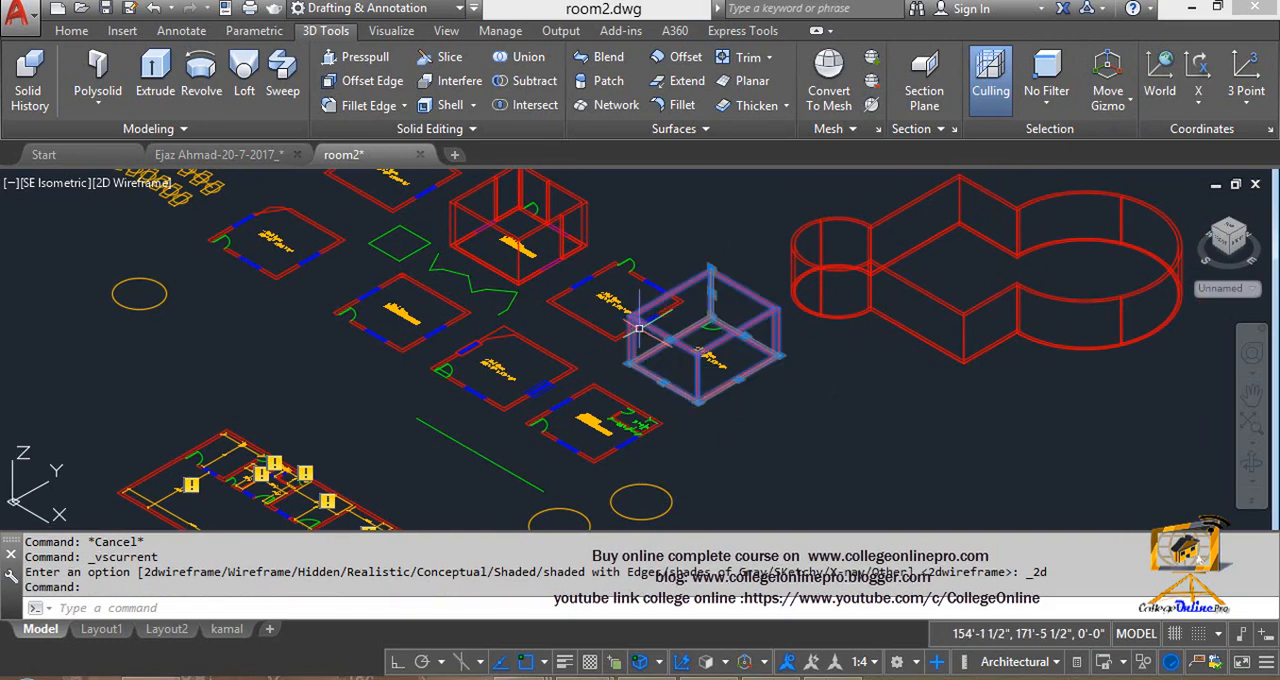
scroll(665, 380, up, 4)
middle_drag(660, 374, 690, 395)
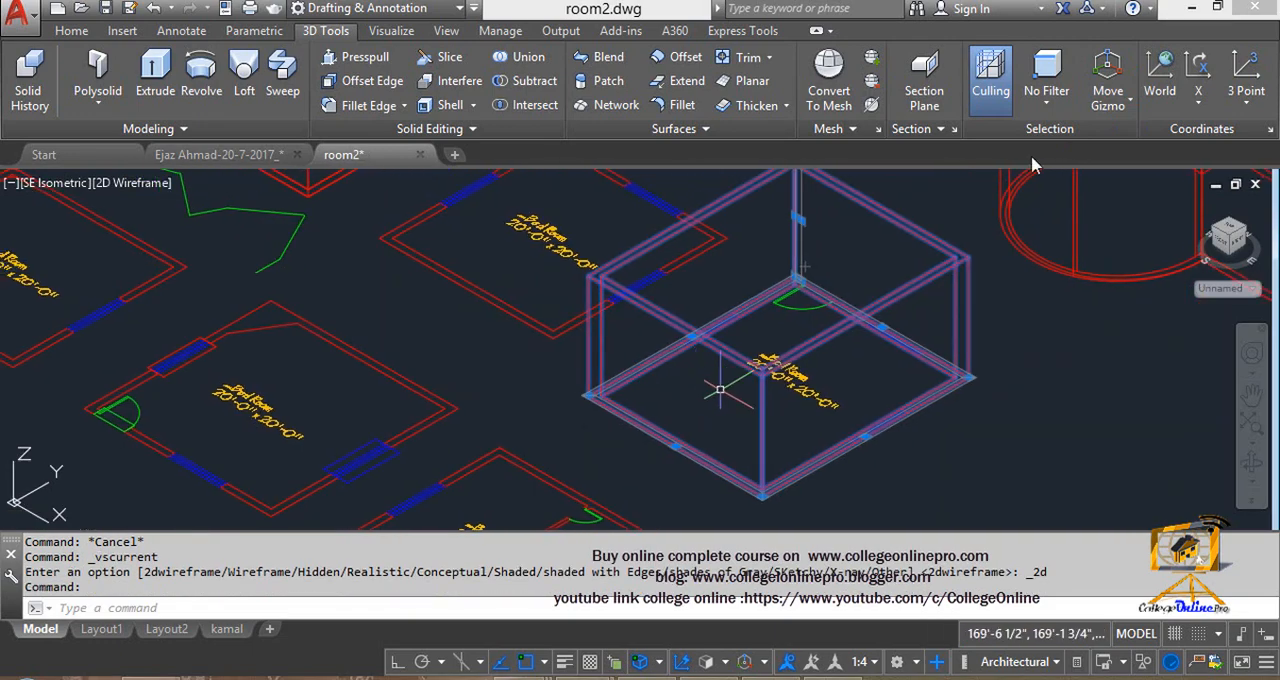
scroll(742, 342, down, 6)
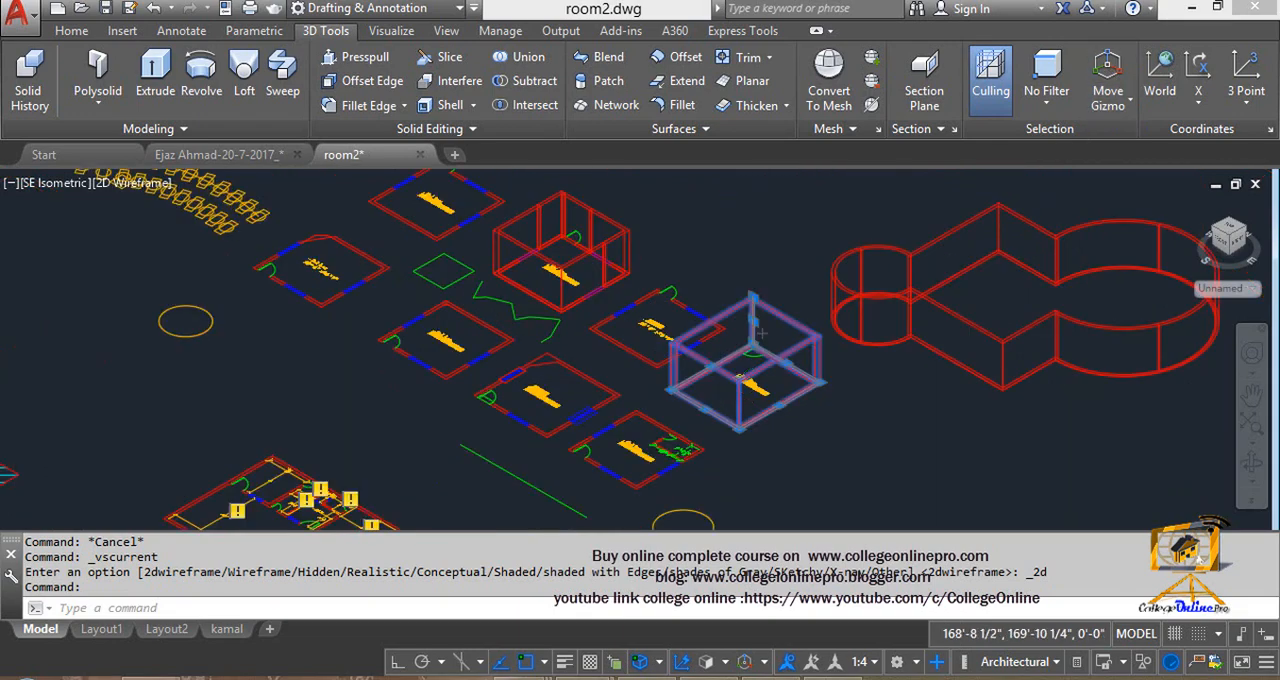
scroll(742, 342, up, 2)
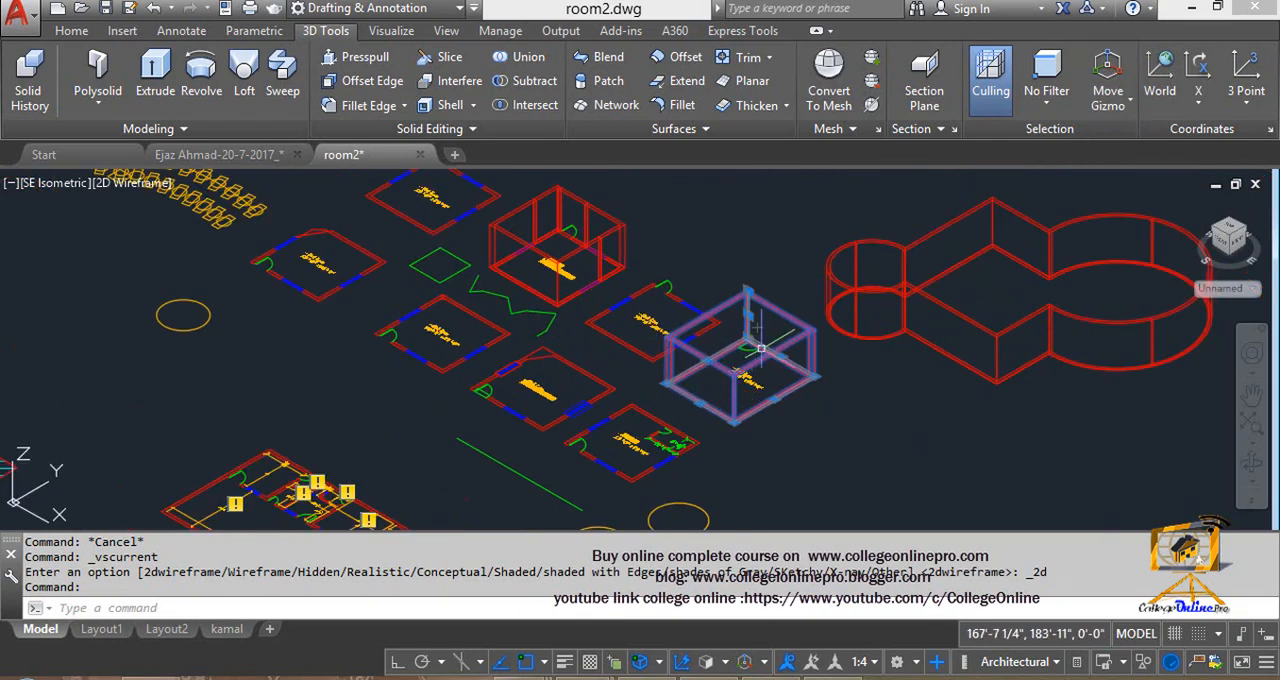
- Switch the visual style to Shaded and select the box-shaped room walls near the large curved walls
click(113, 187)
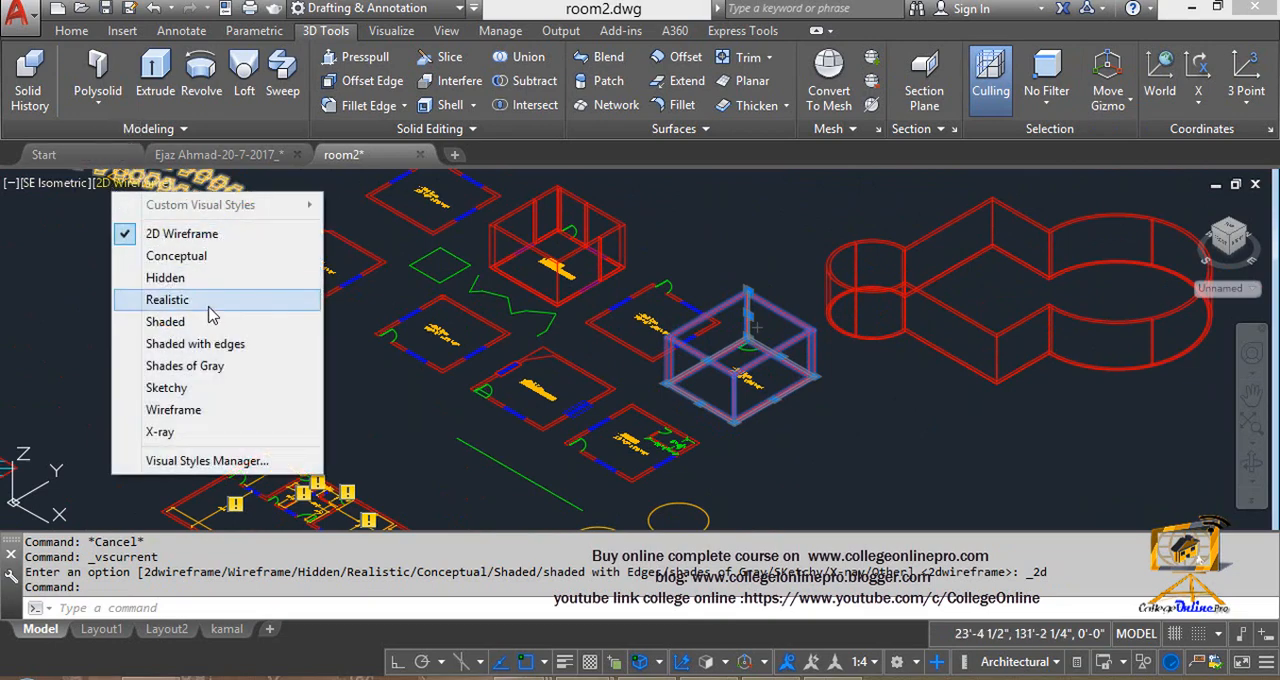
click(213, 322)
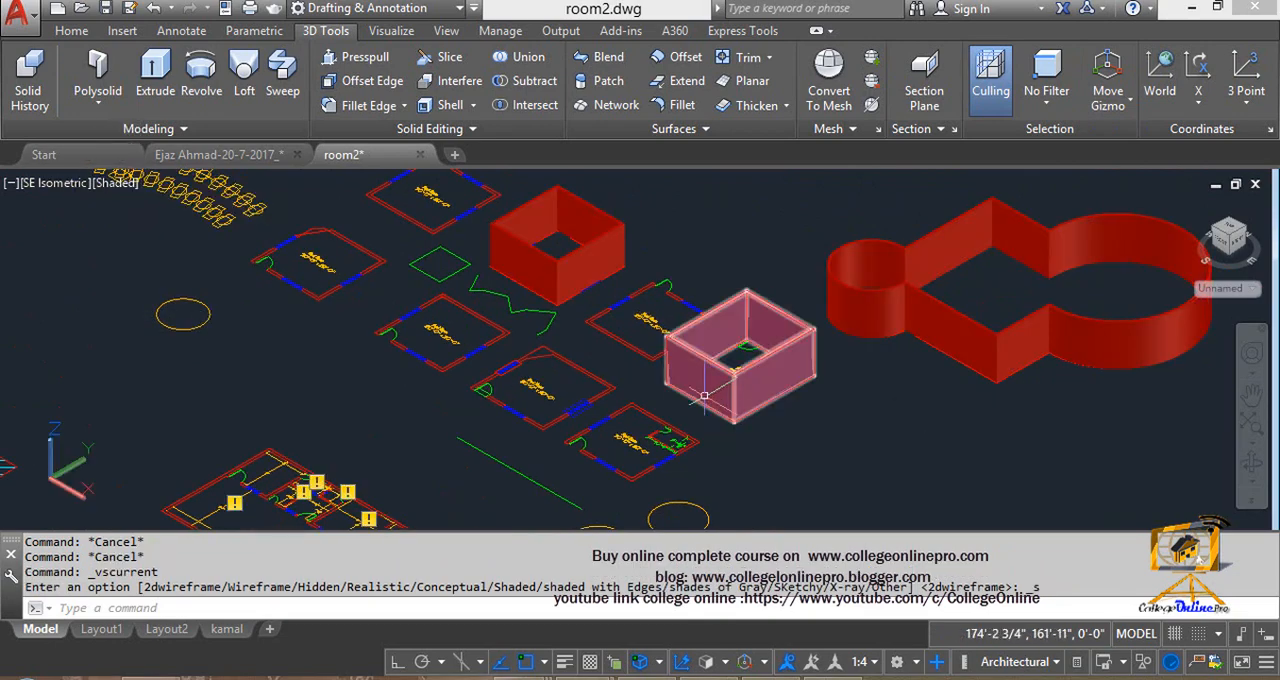
click(700, 360)
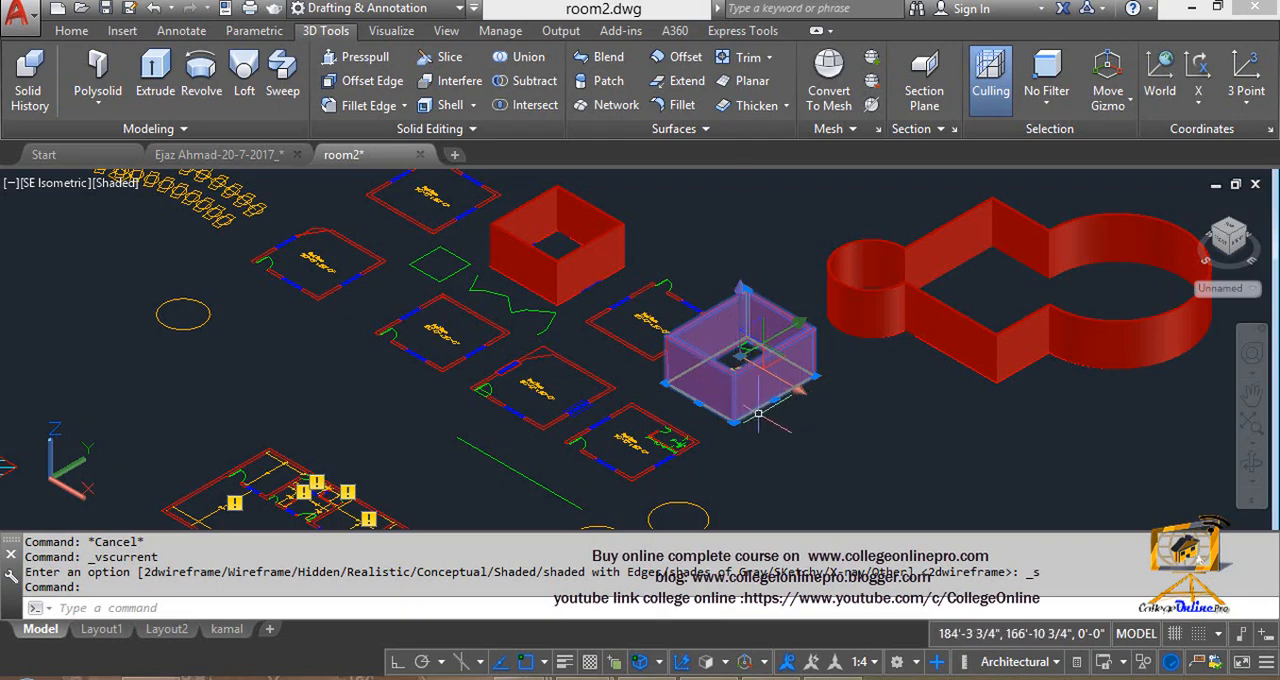
- Move the selected room walls along the X axis with the gizmo, clear of the Bed Room plan
middle_drag(751, 420, 641, 420)
key(Escape)
scroll(641, 420, up, 2)
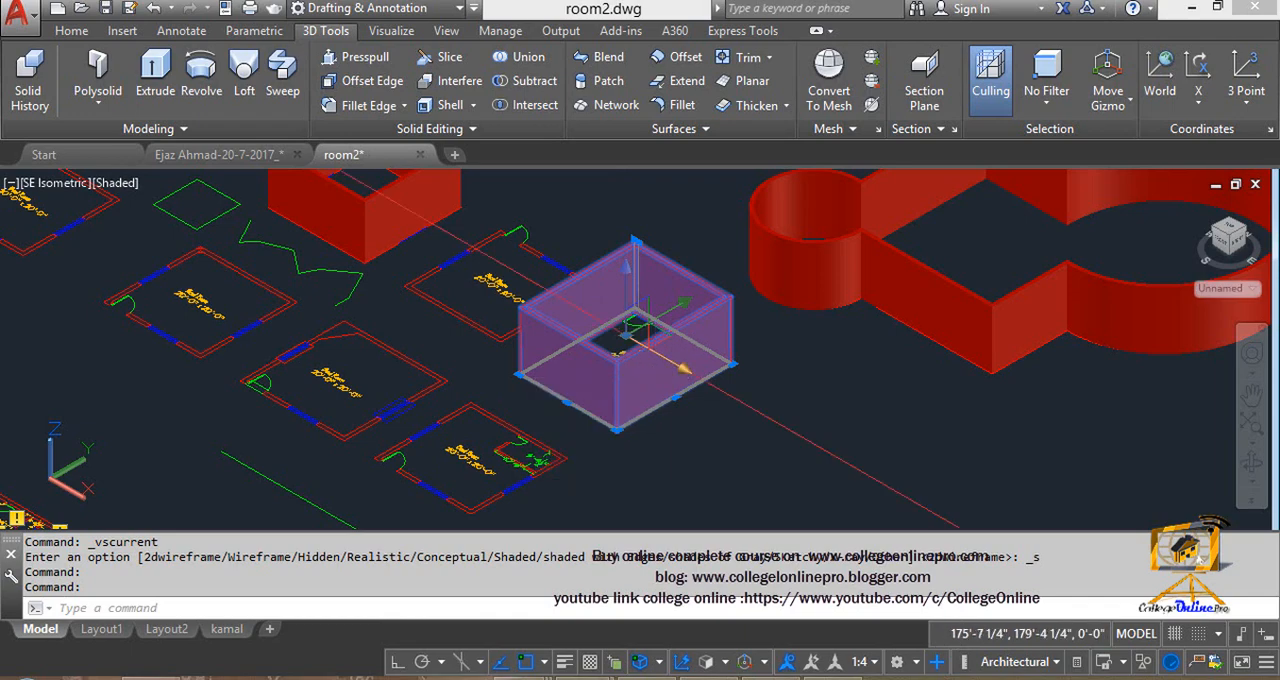
click(655, 350)
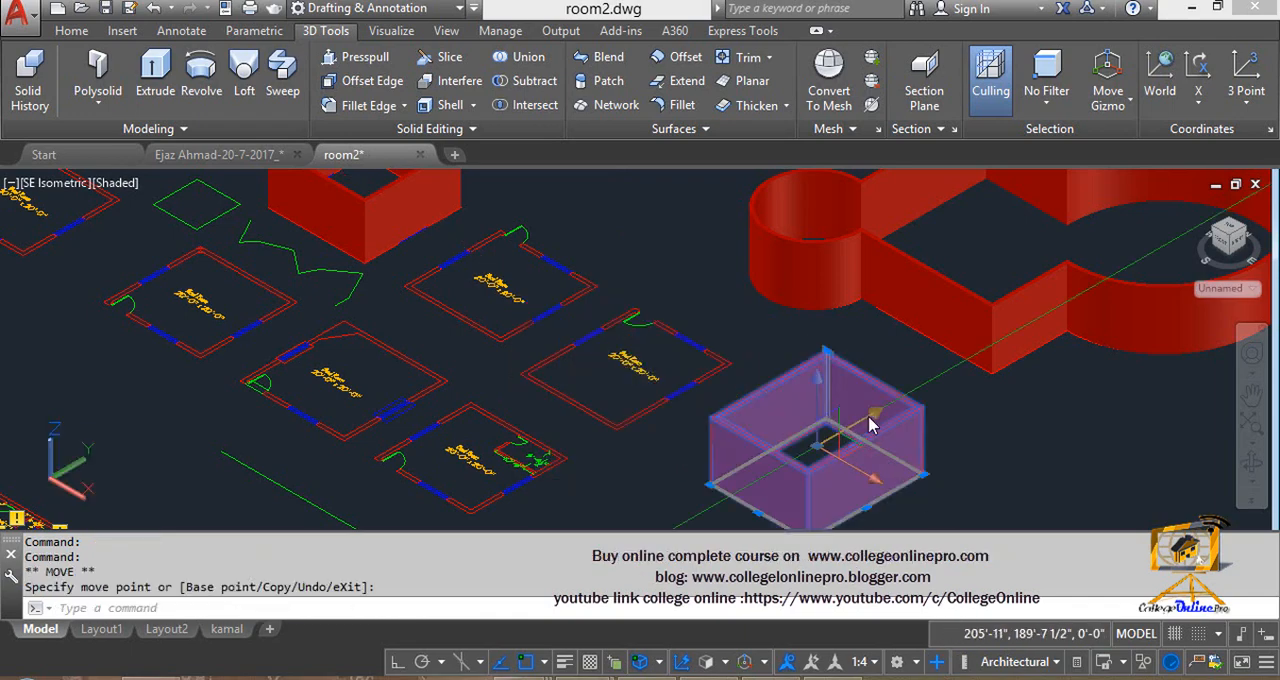
- Try moving the room walls along the Y axis and about 26'-6" up the Z axis, and undo both moves
click(872, 422)
click(920, 362)
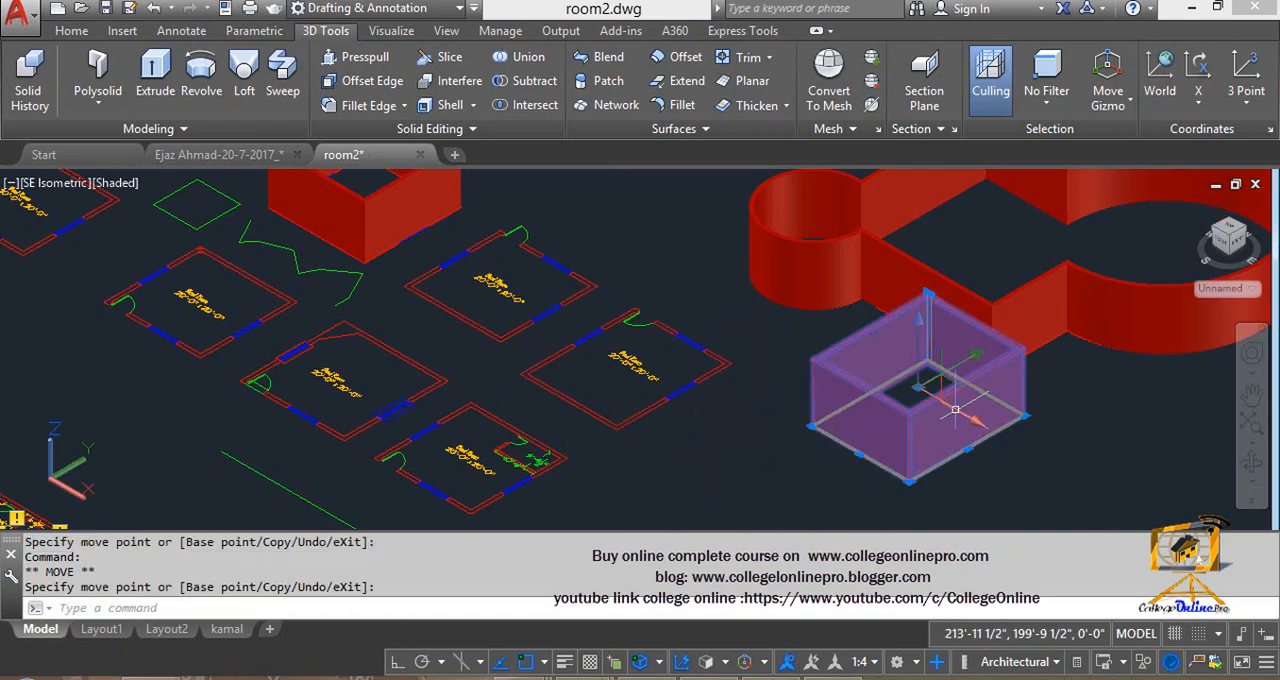
click(920, 337)
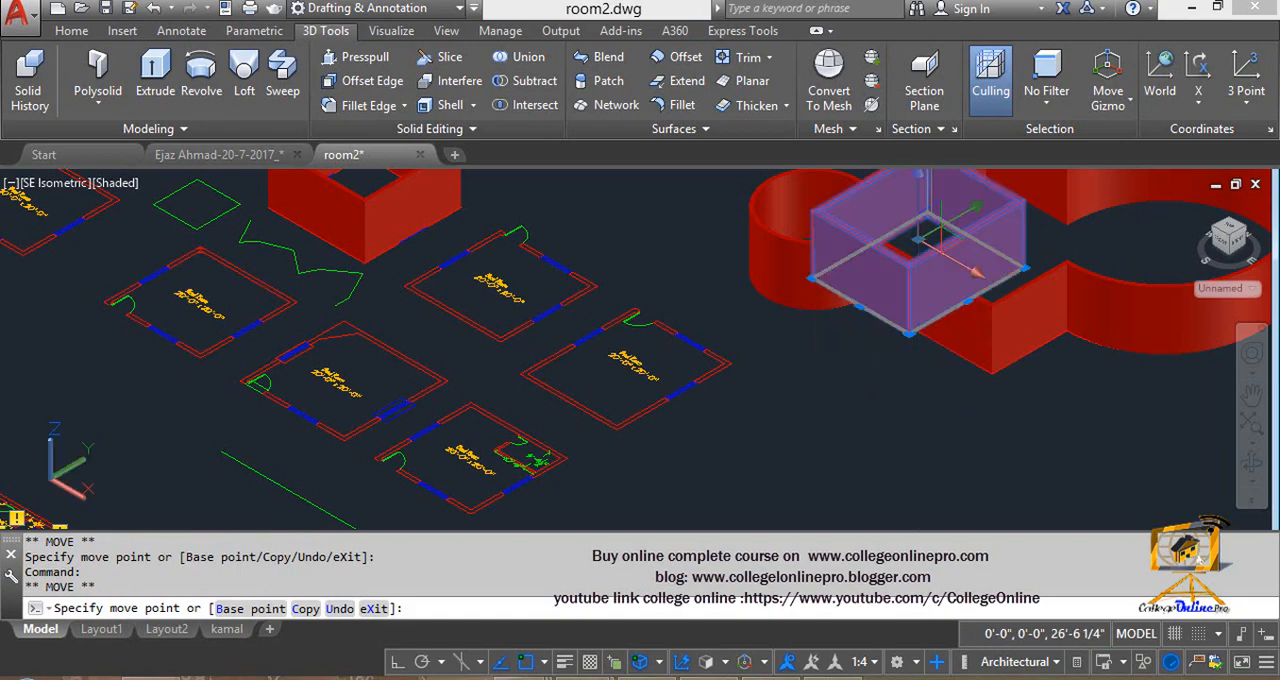
click(923, 235)
key(ctrl+z)
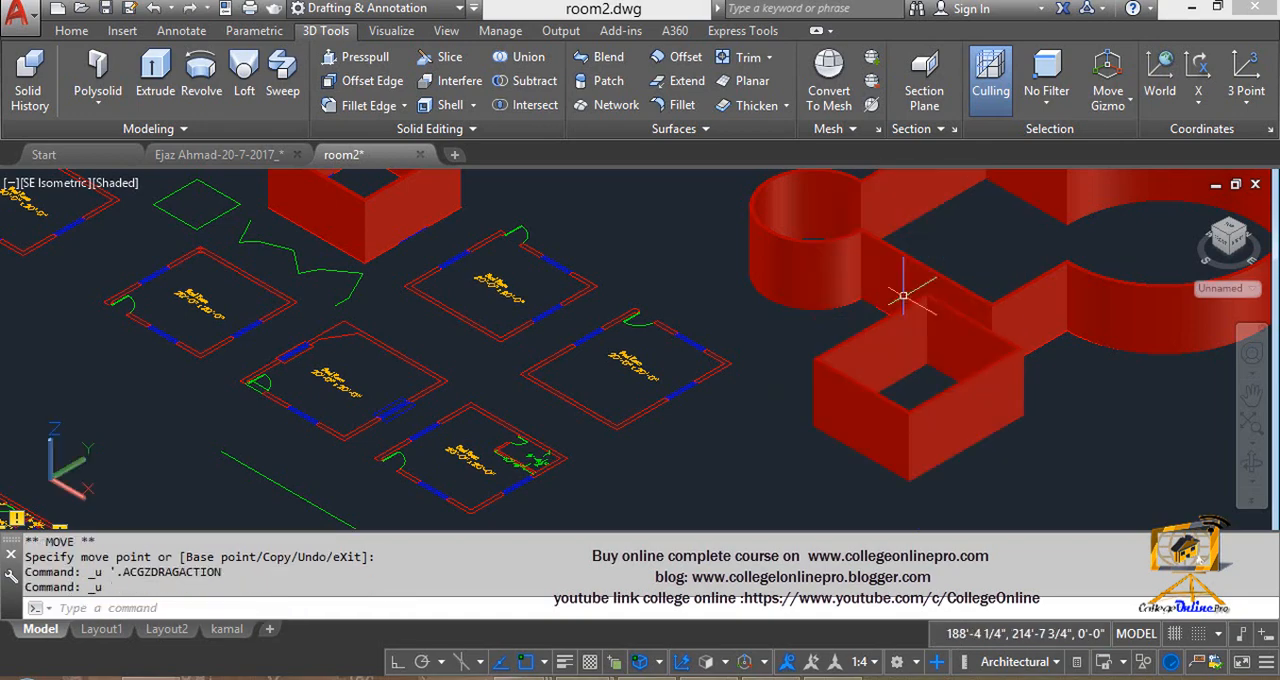
key(ctrl+z)
- Move the room walls within the gizmo's XY plane, followed by a move within its XZ plane
middle_drag(890, 357, 850, 237)
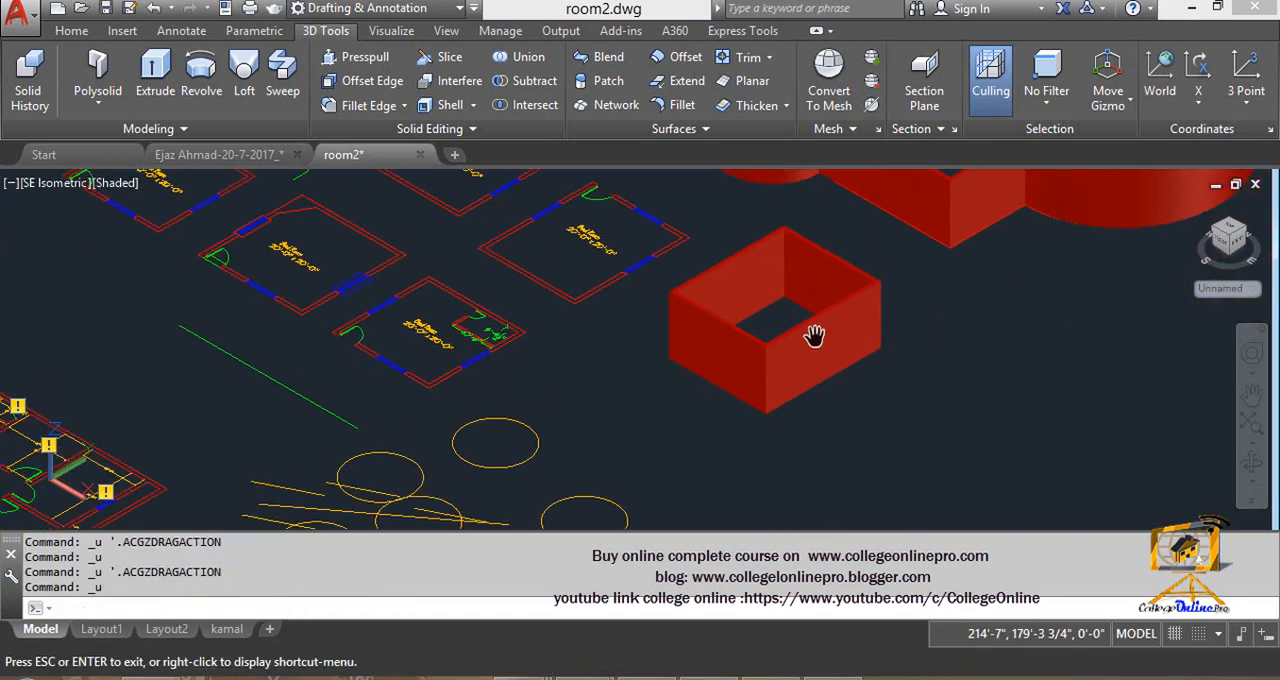
click(765, 325)
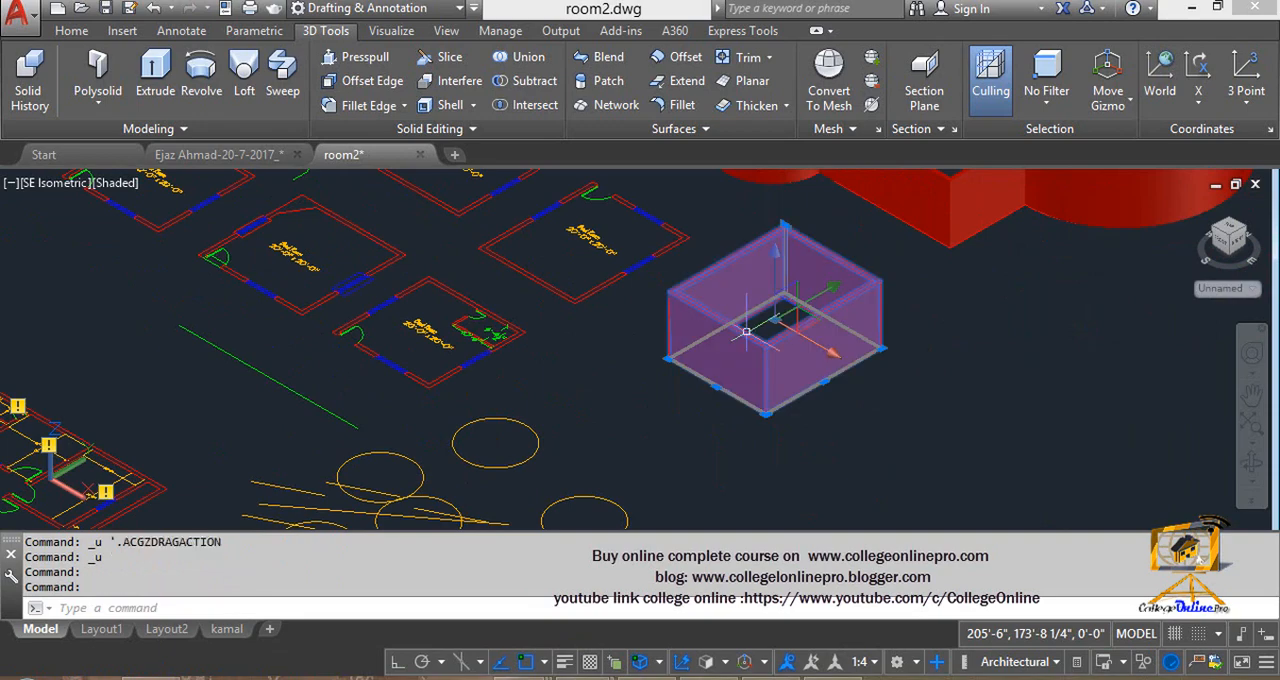
click(815, 328)
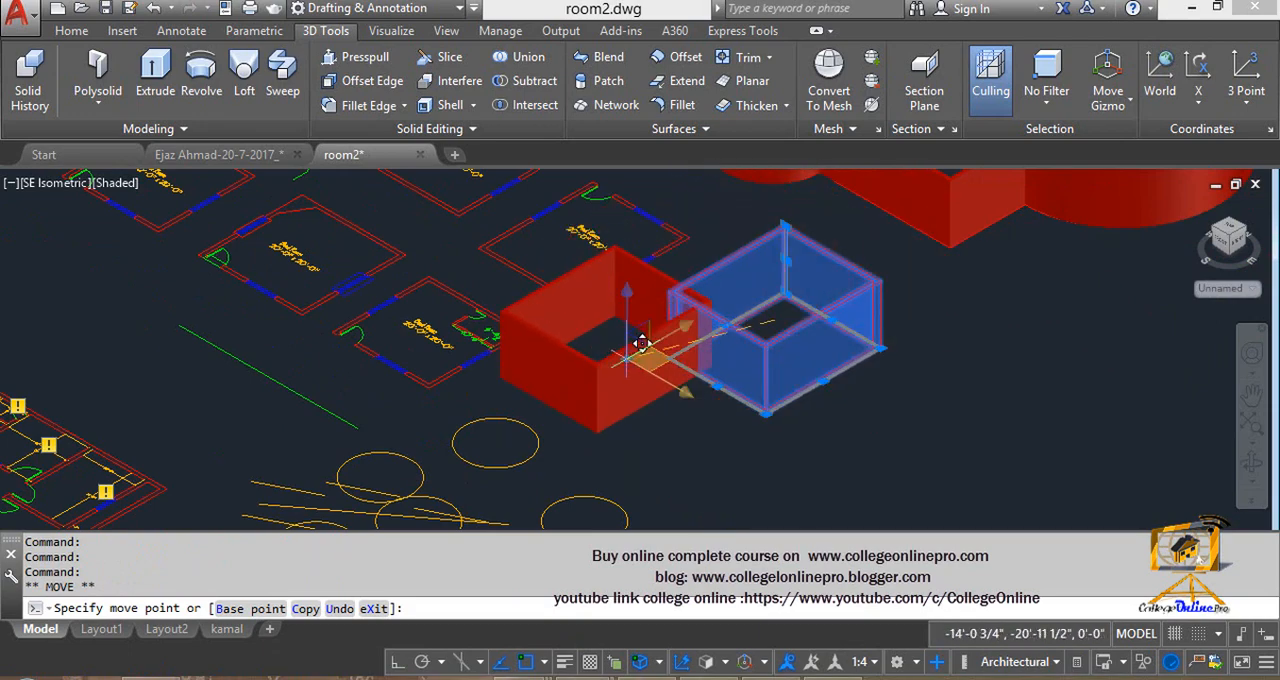
click(782, 418)
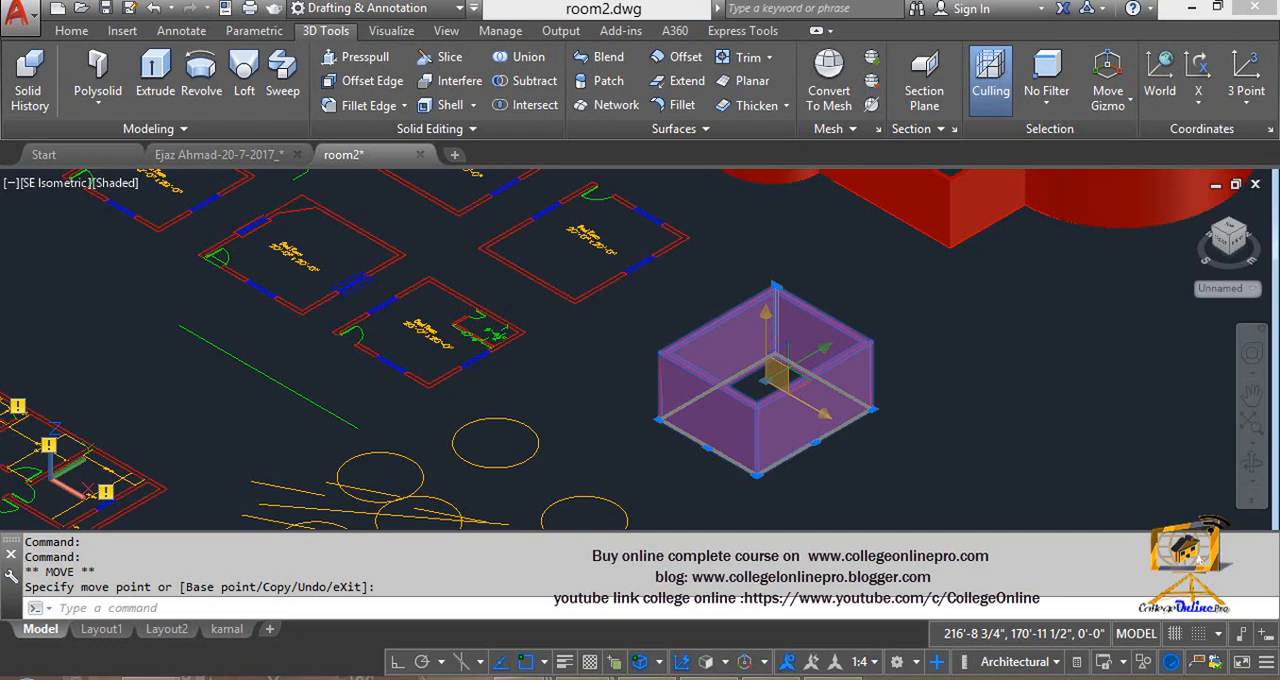
click(779, 374)
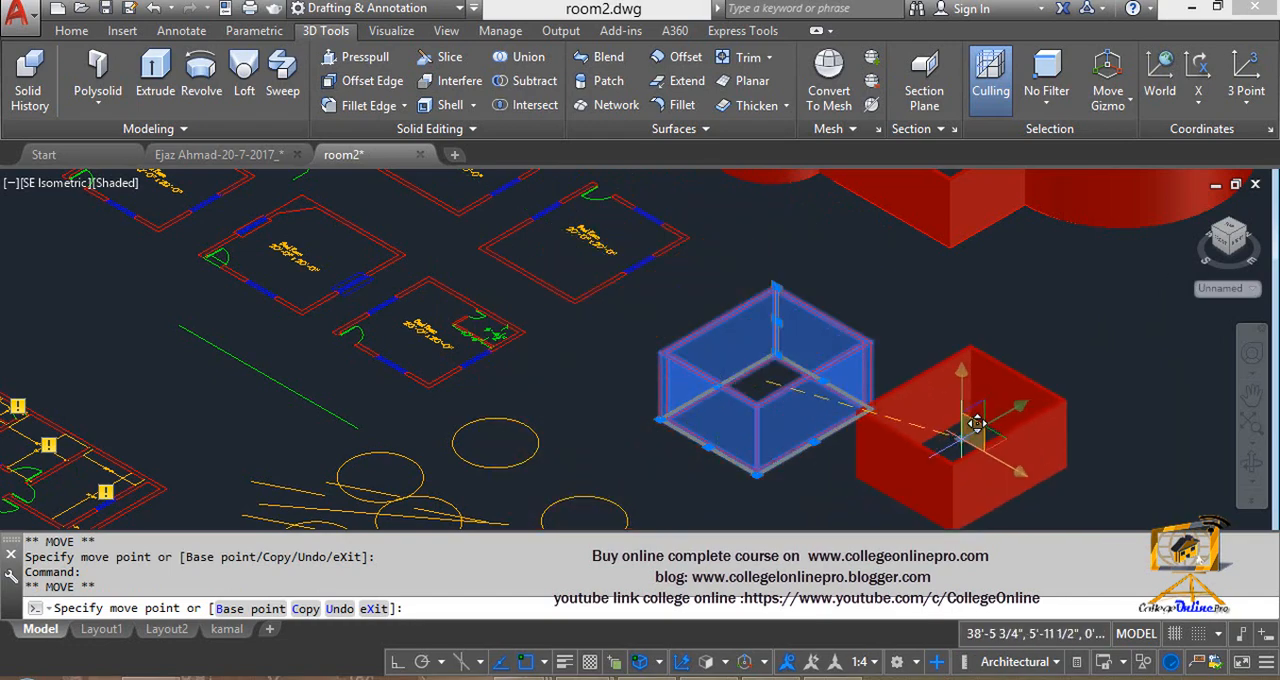
click(997, 403)
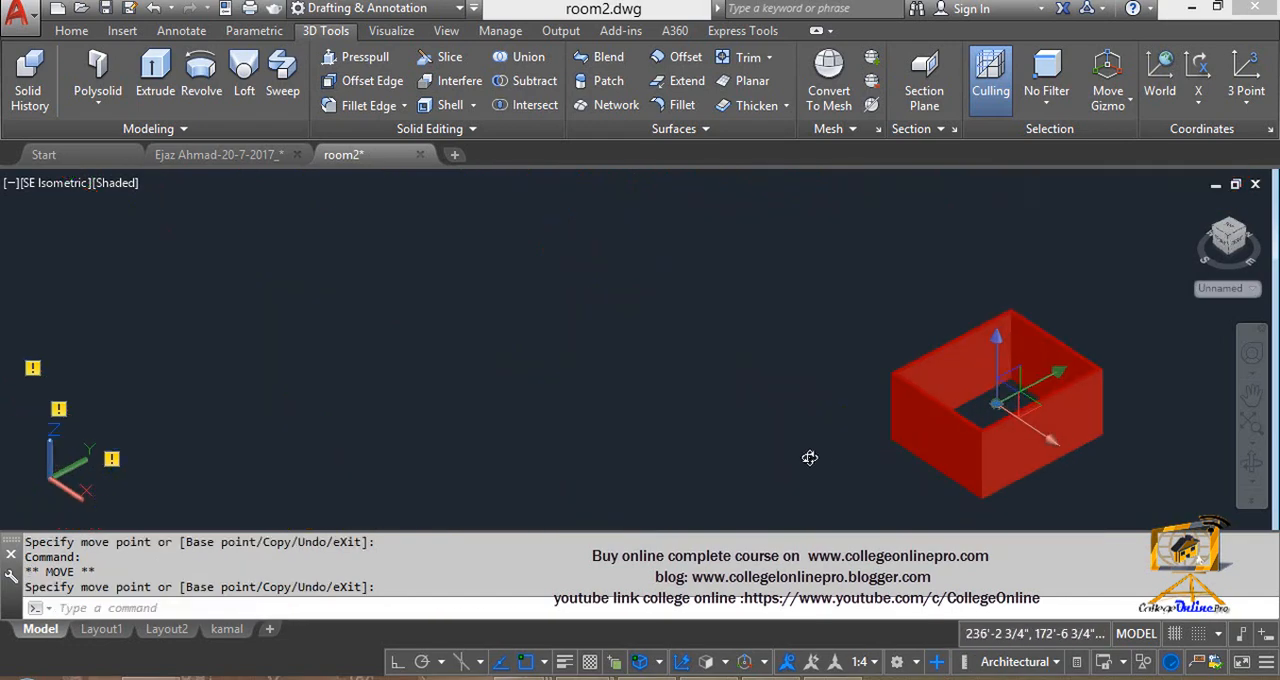
- Try to move the room walls within the gizmo's YZ plane from an orbited view
shift+middle_drag(810, 458, 755, 452)
scroll(807, 425, down, 6)
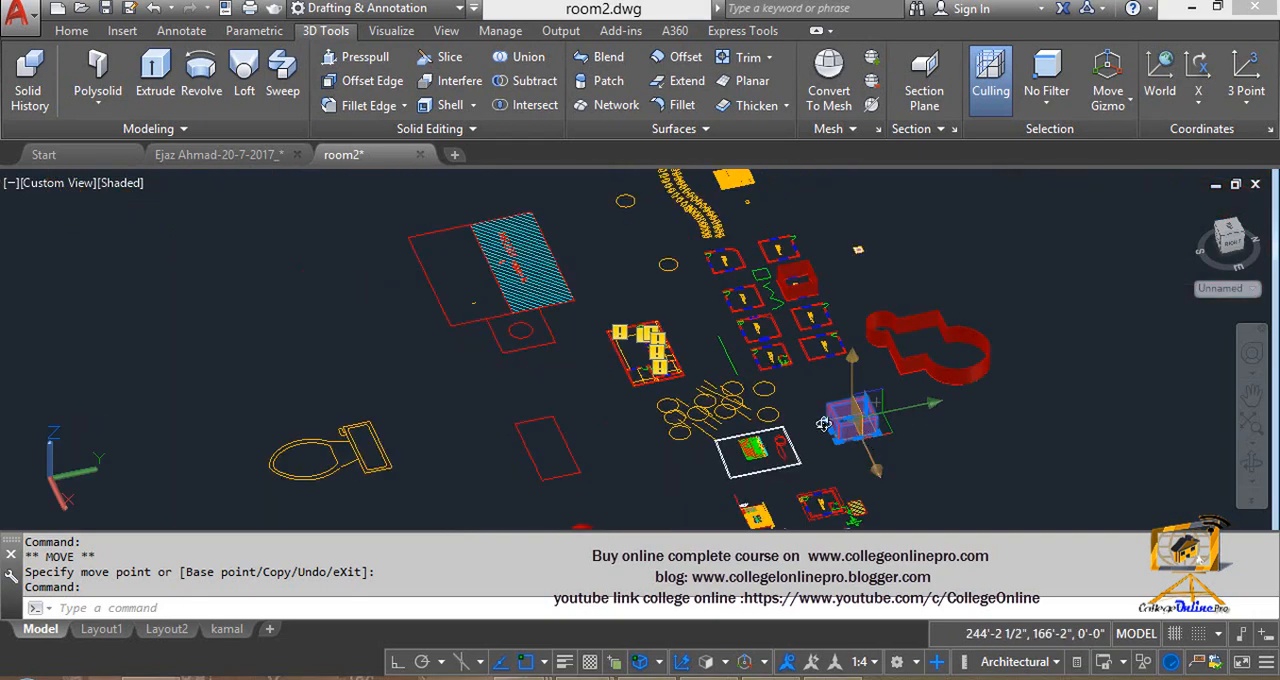
shift+middle_drag(823, 423, 899, 413)
scroll(850, 412, up, 2)
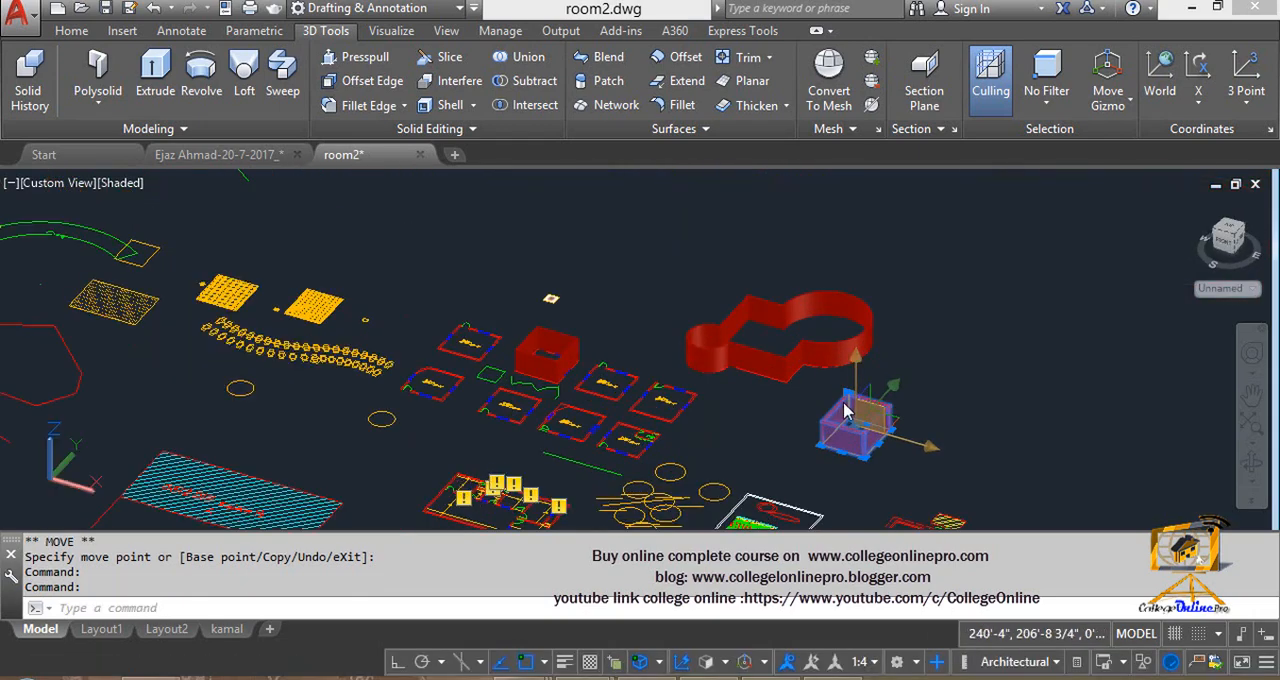
shift+middle_drag(816, 454, 804, 451)
scroll(850, 430, up, 5)
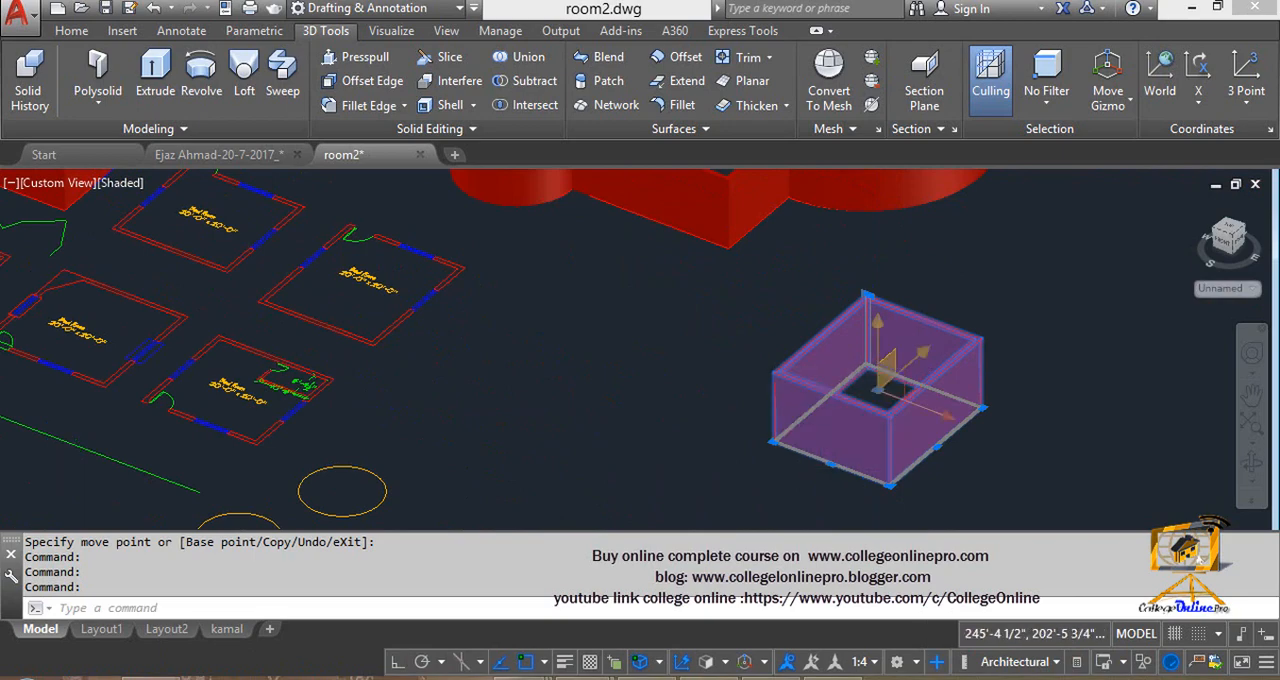
click(893, 372)
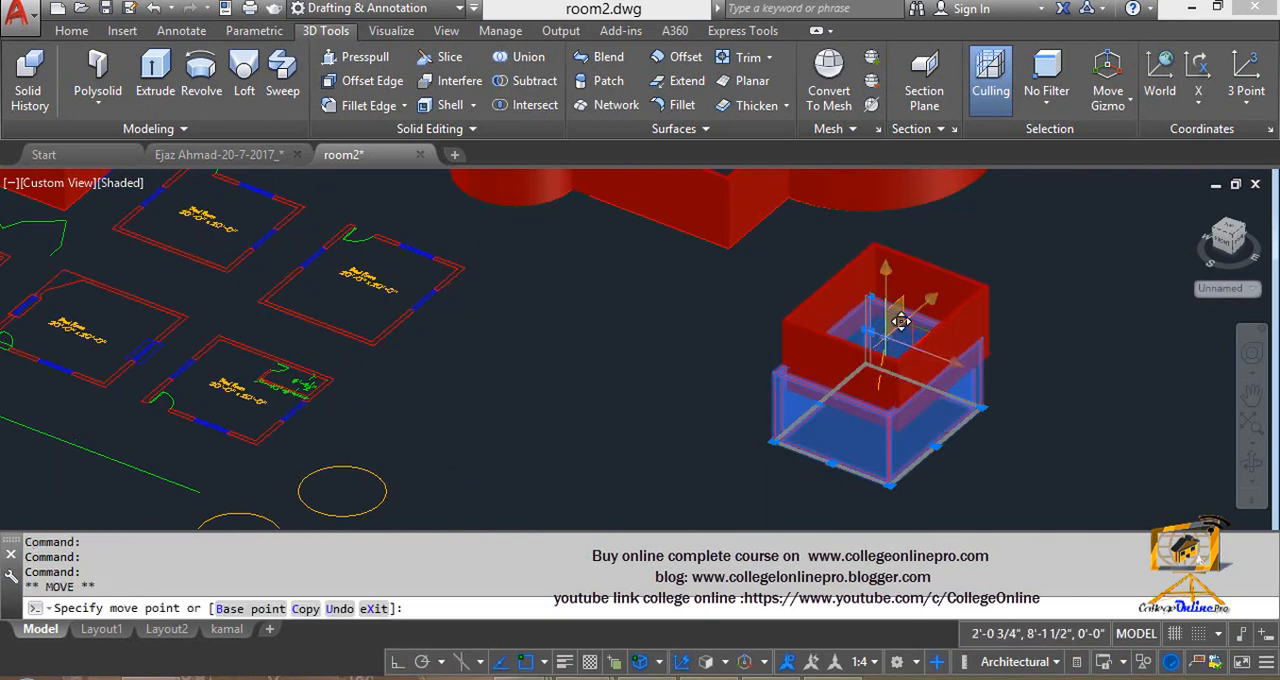
key(Escape)
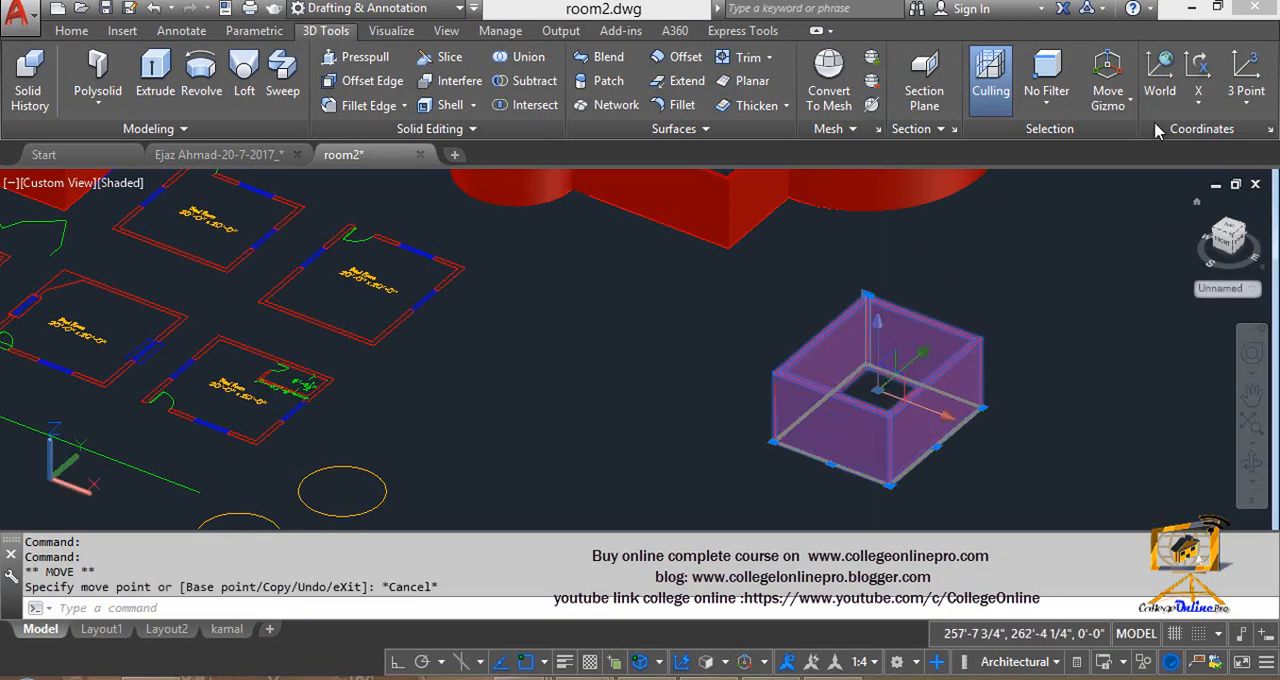
- Switch the selected room walls to the Rotate gizmo and try rotating them freely about the X axis
click(1129, 104)
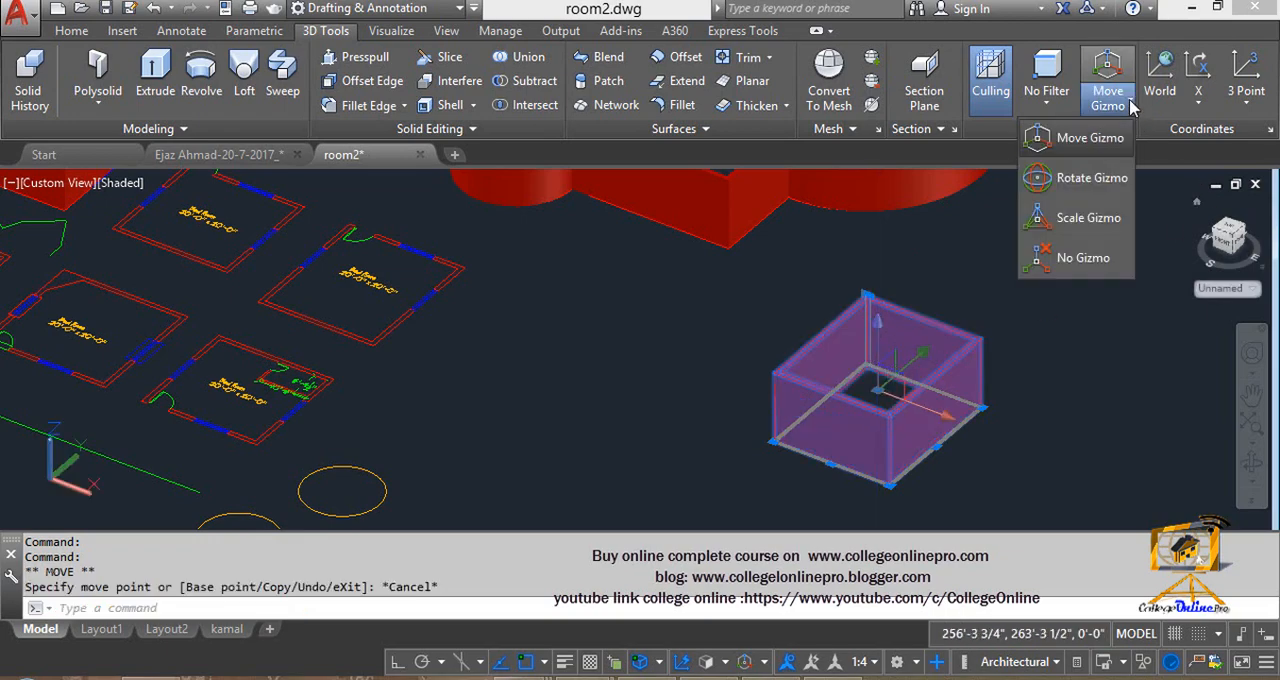
click(1067, 175)
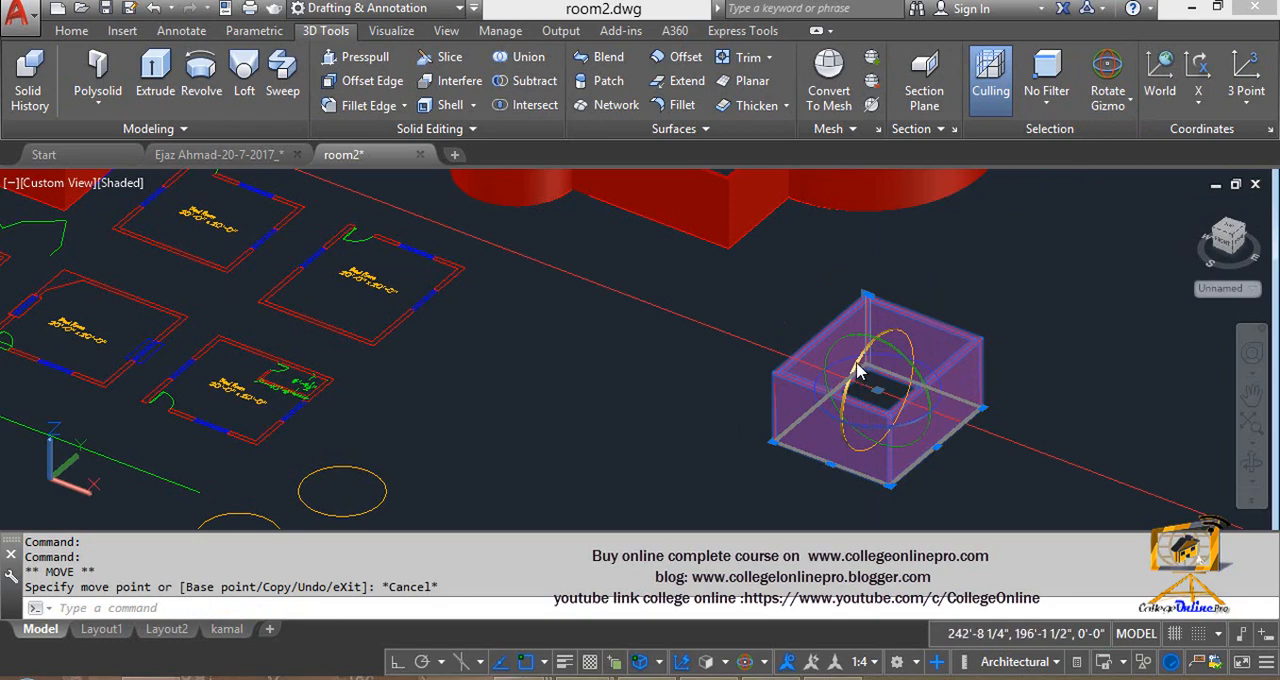
click(864, 364)
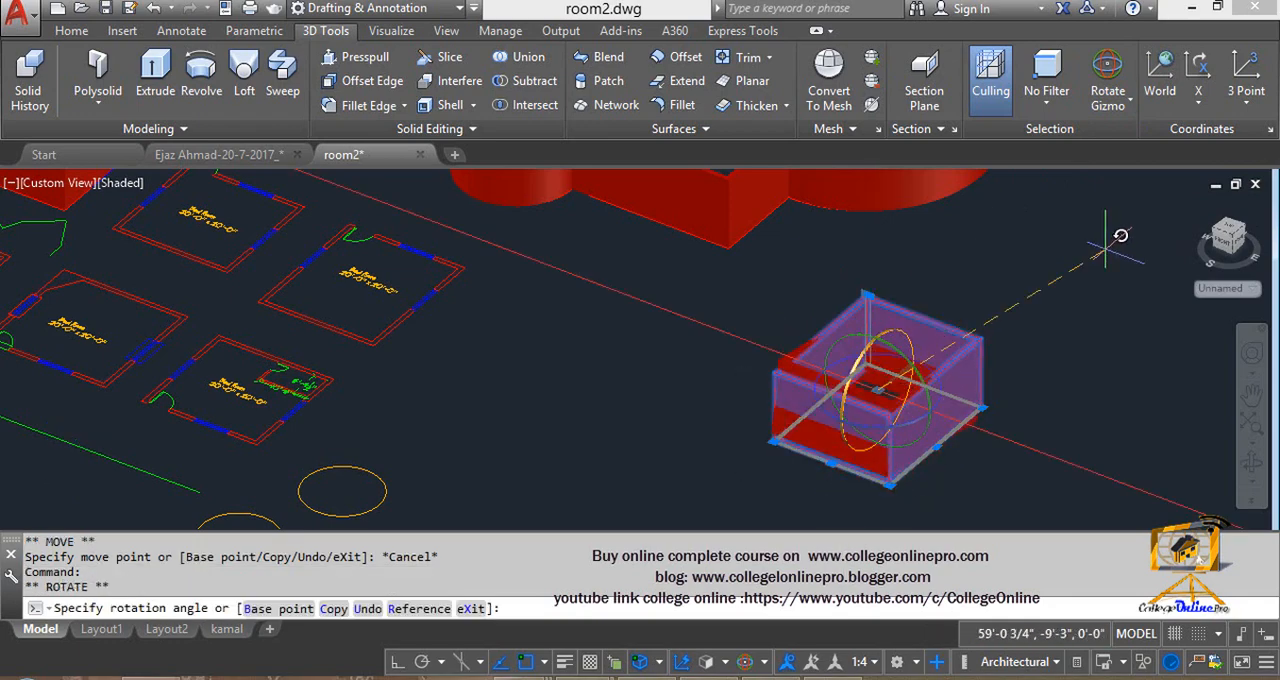
key(Escape)
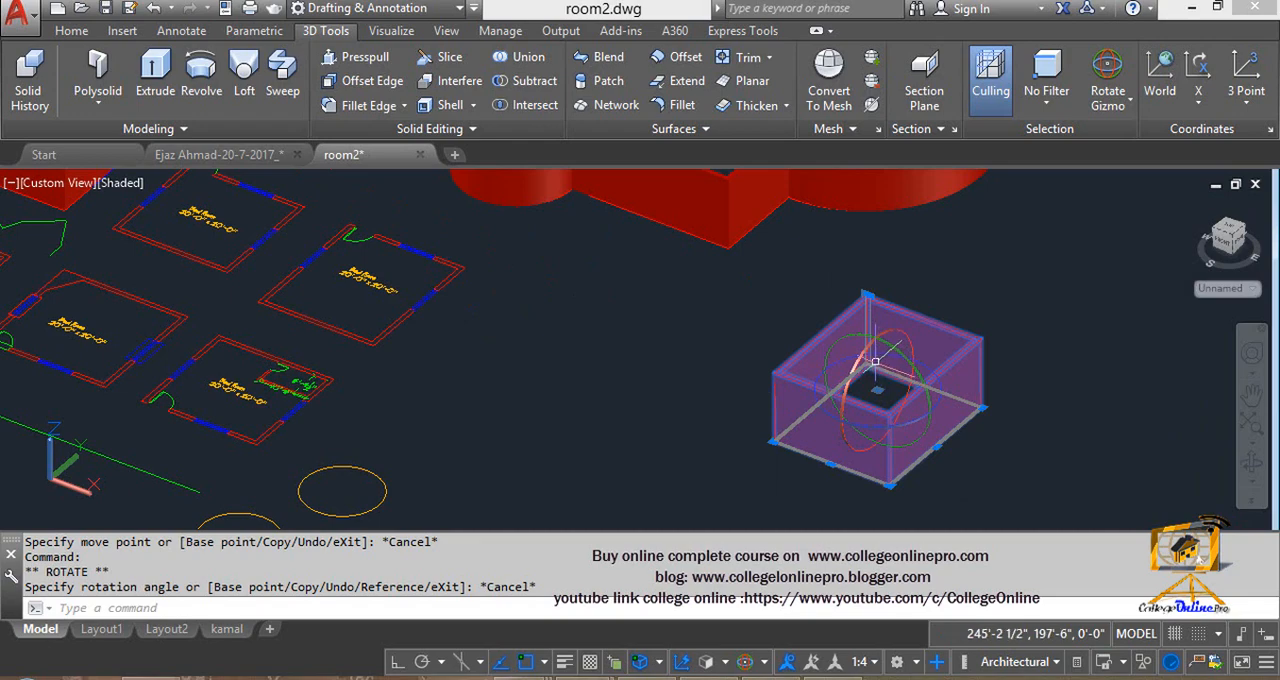
- Try rotating the room walls about the X axis with Ortho mode and with polar tracking at 90-degree increments
mouse_move(876, 361)
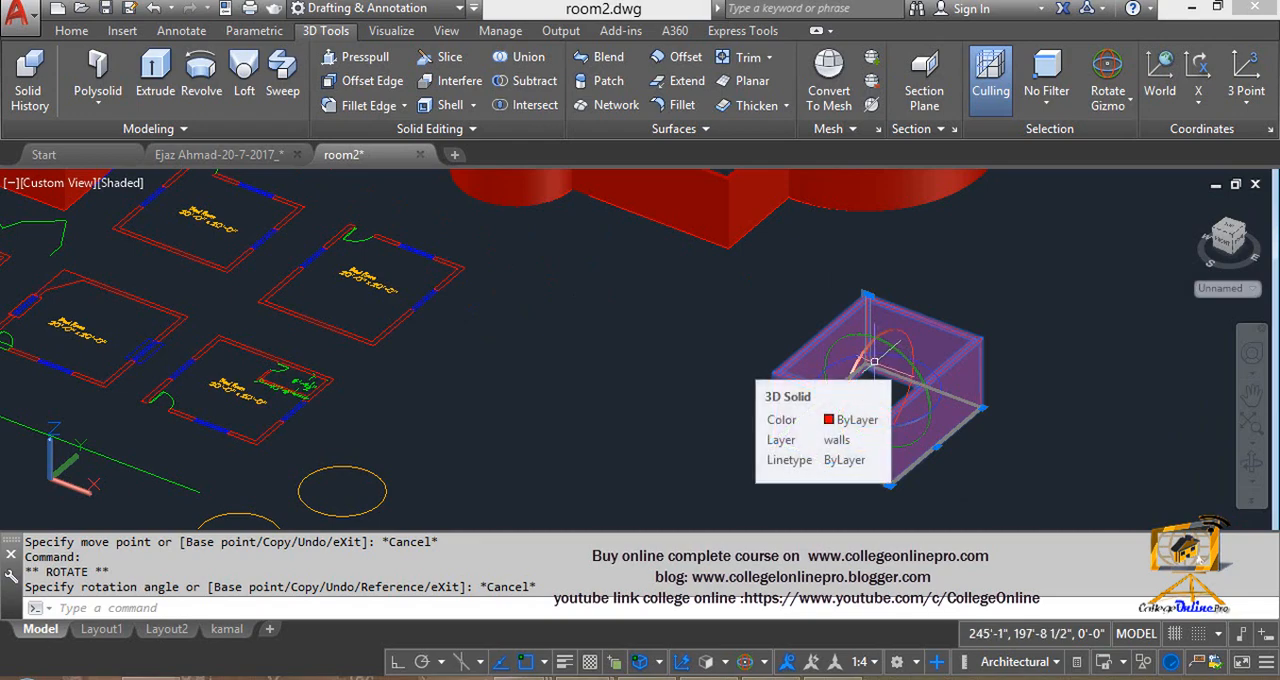
click(397, 662)
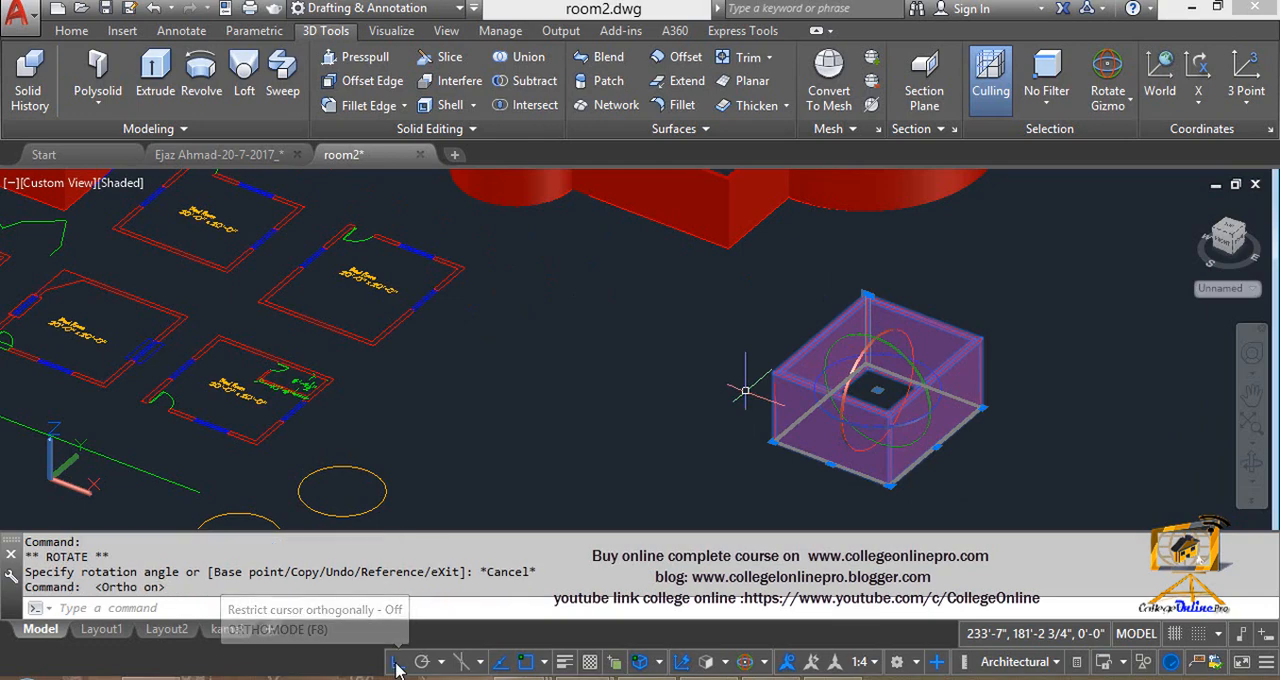
click(868, 365)
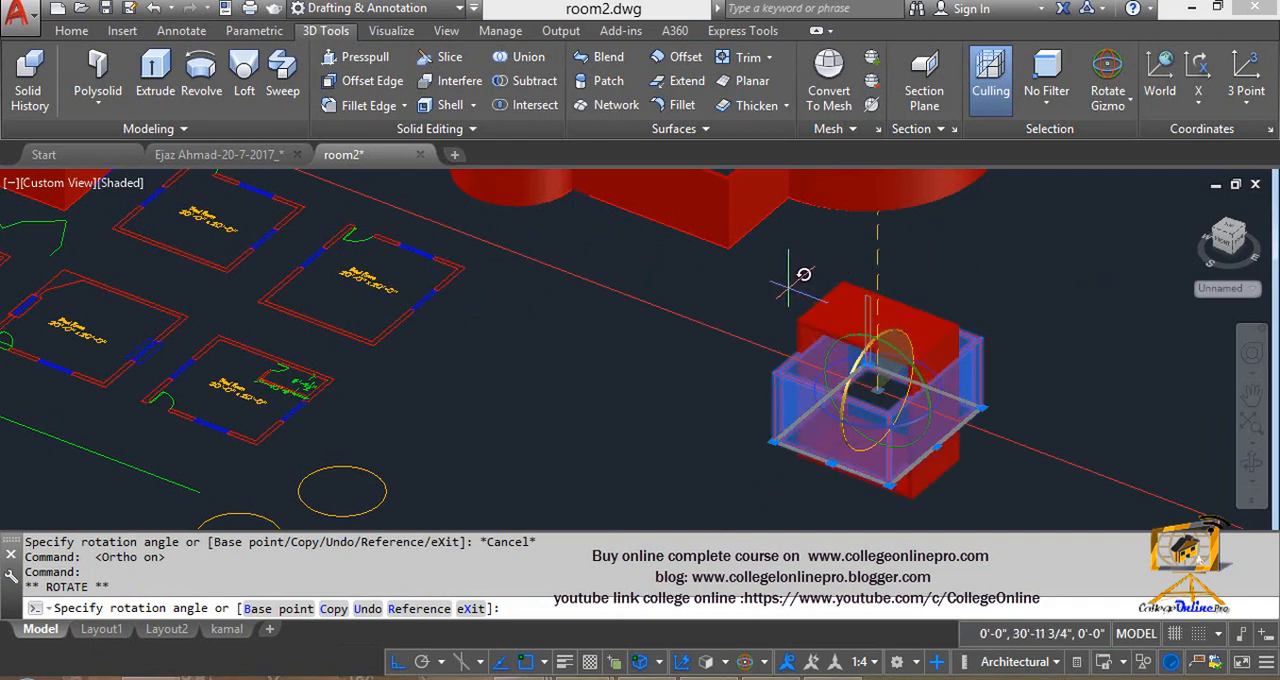
click(440, 664)
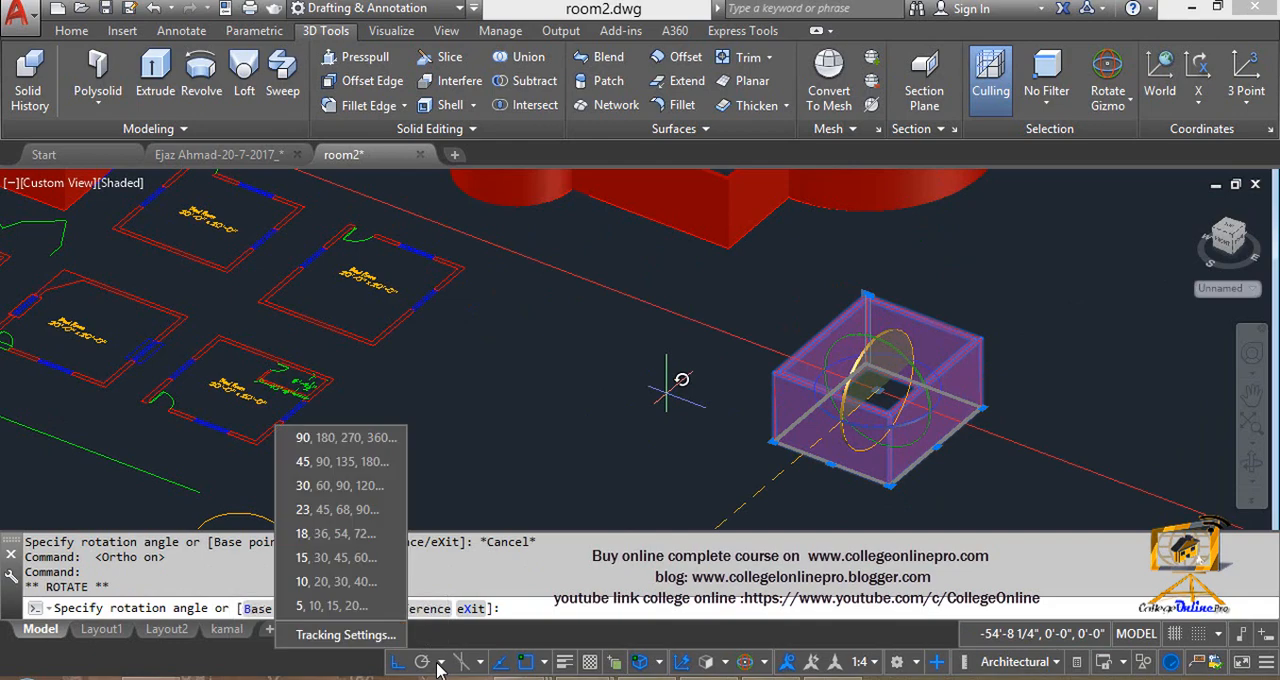
click(368, 445)
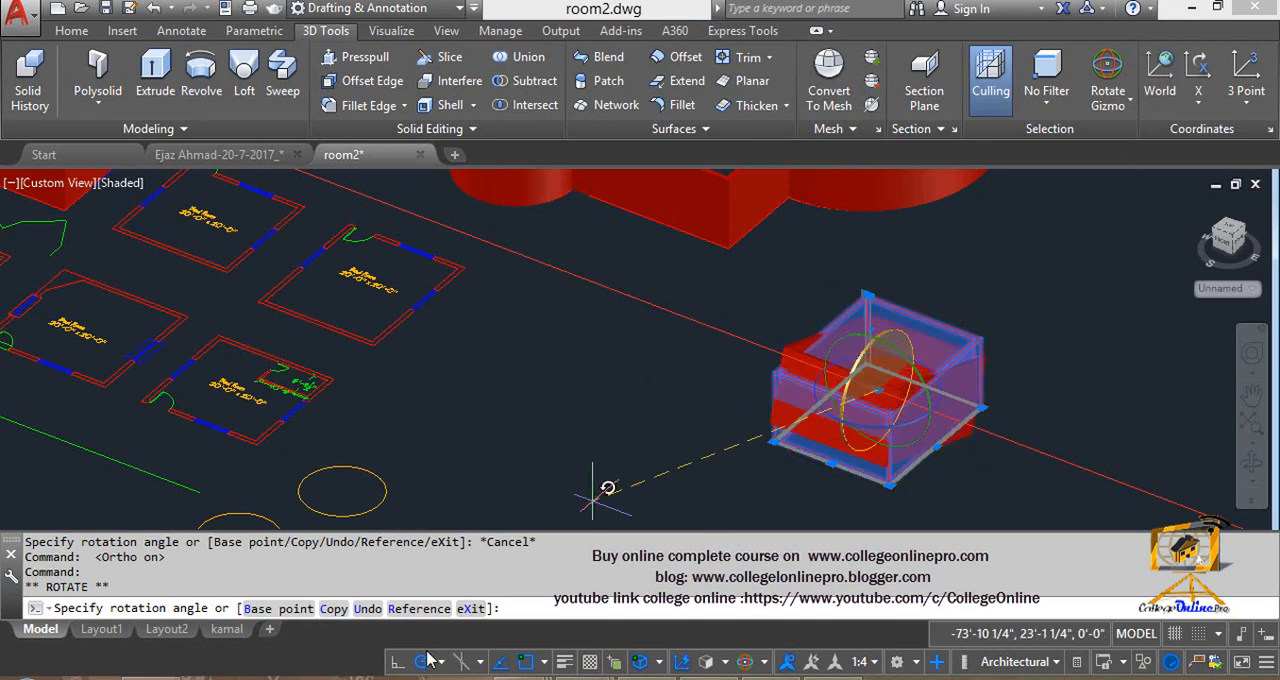
click(398, 661)
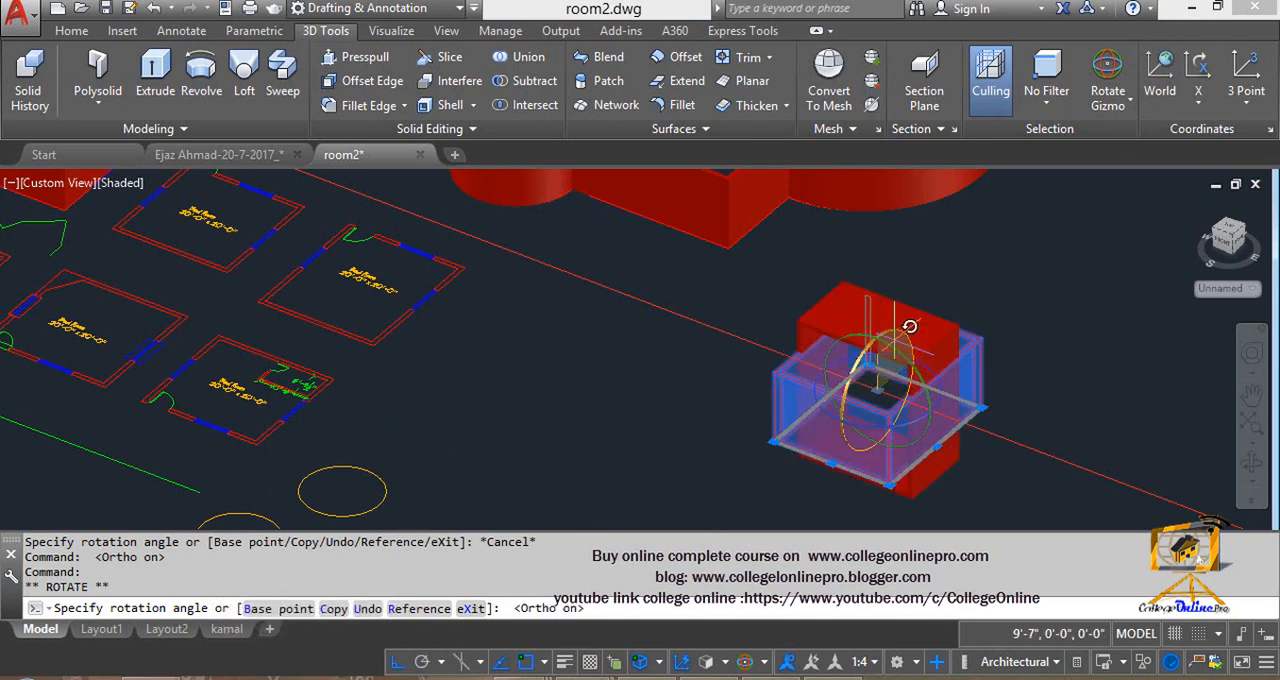
click(394, 663)
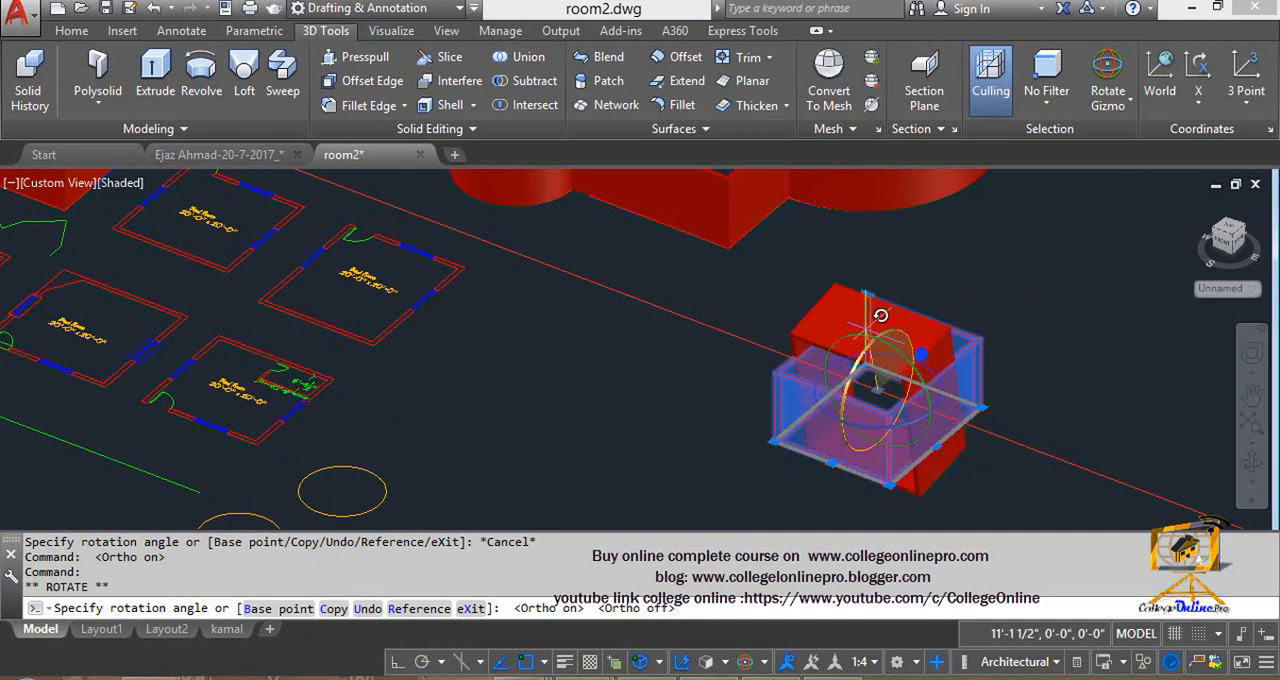
key(Escape)
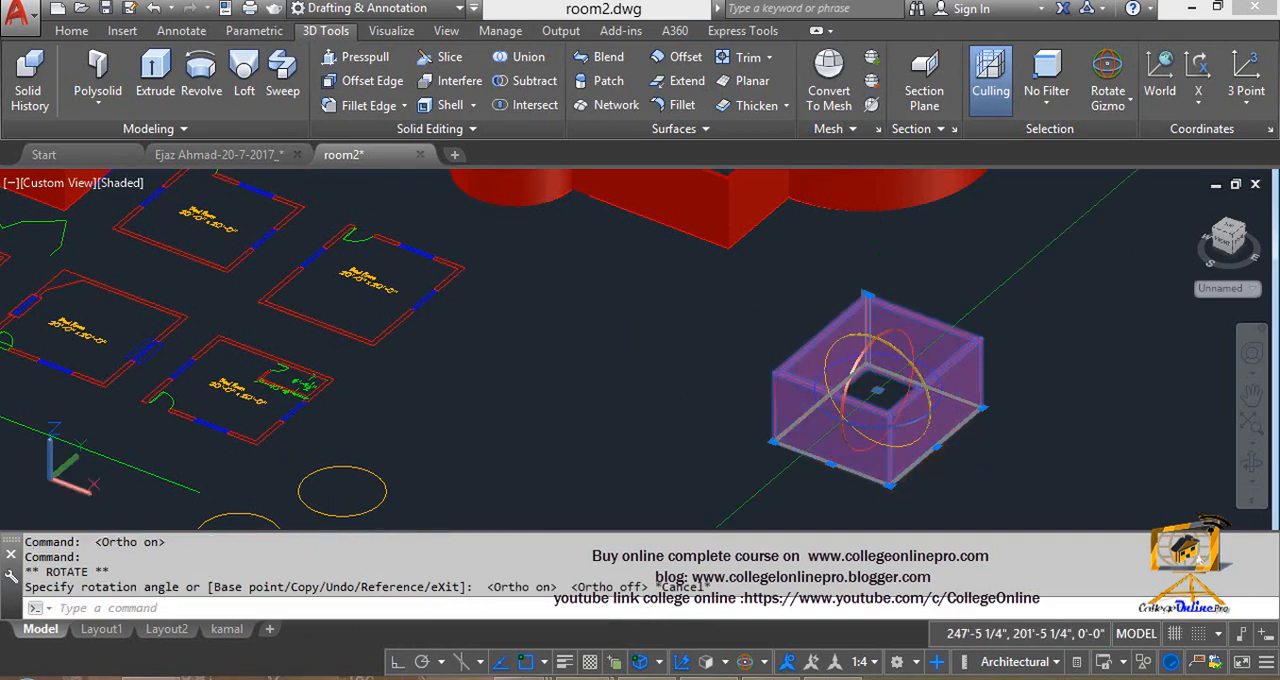
- Rotate the room walls about the gizmo's Y axis, and try a rotation about its Z axis
click(905, 357)
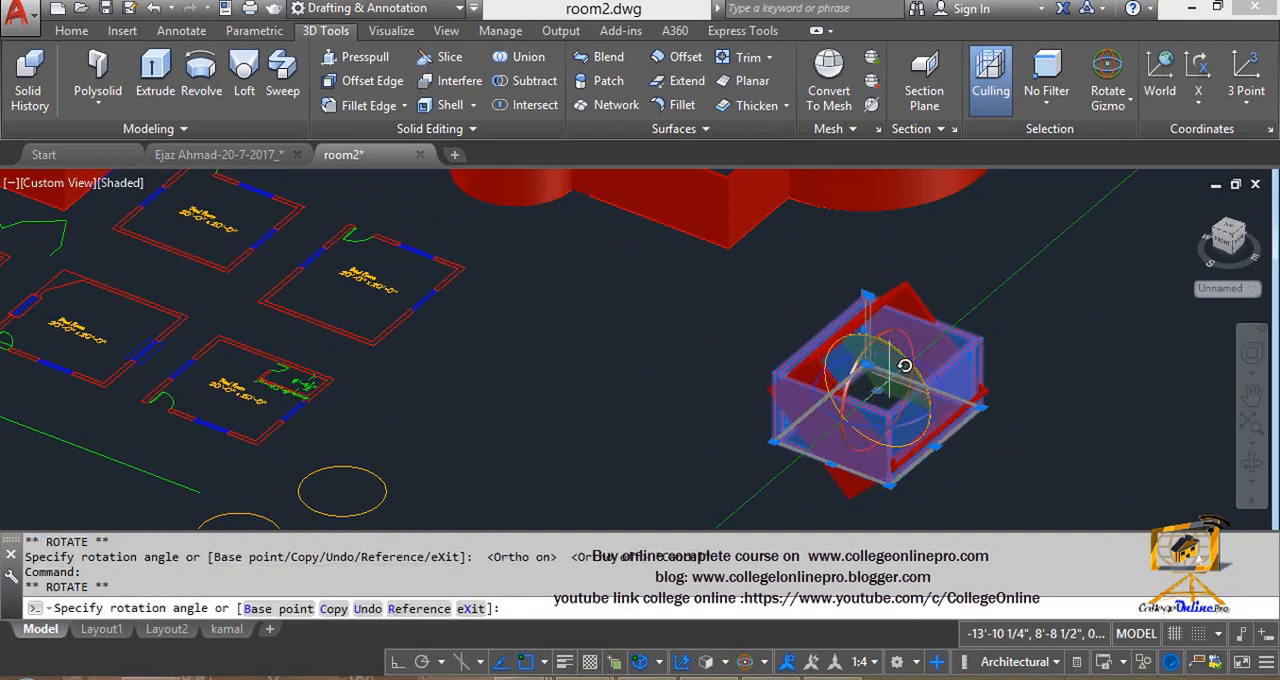
key(Escape)
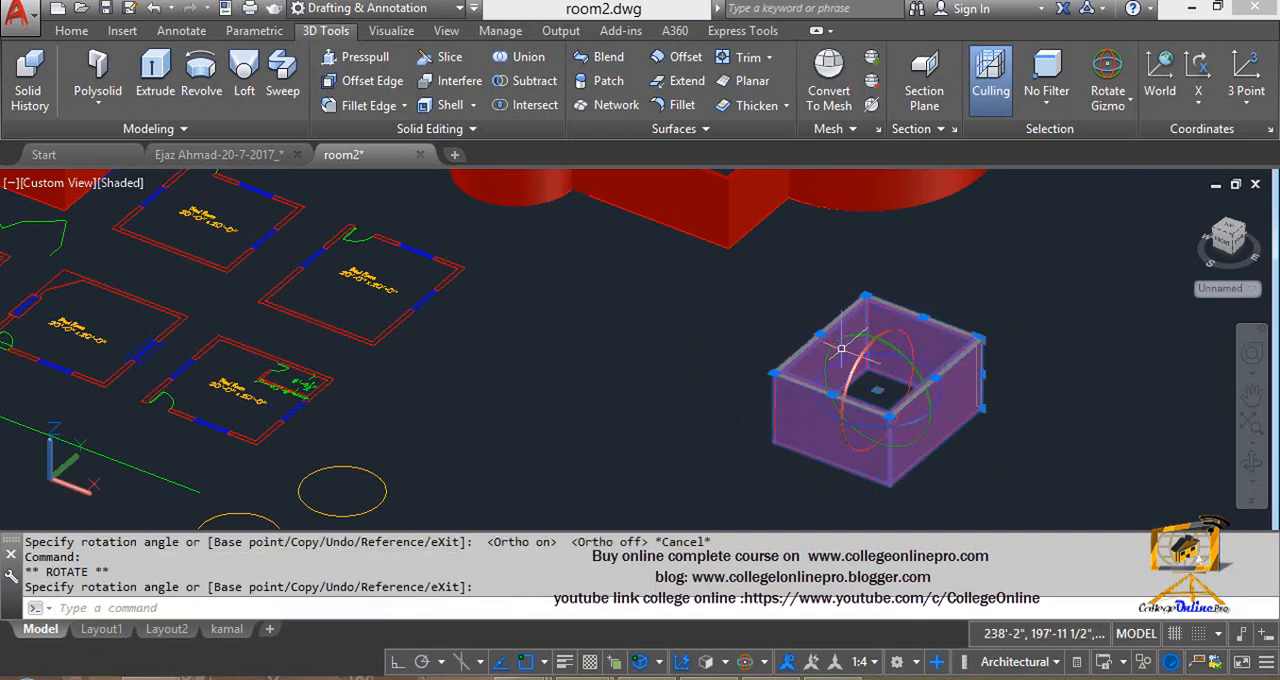
click(893, 435)
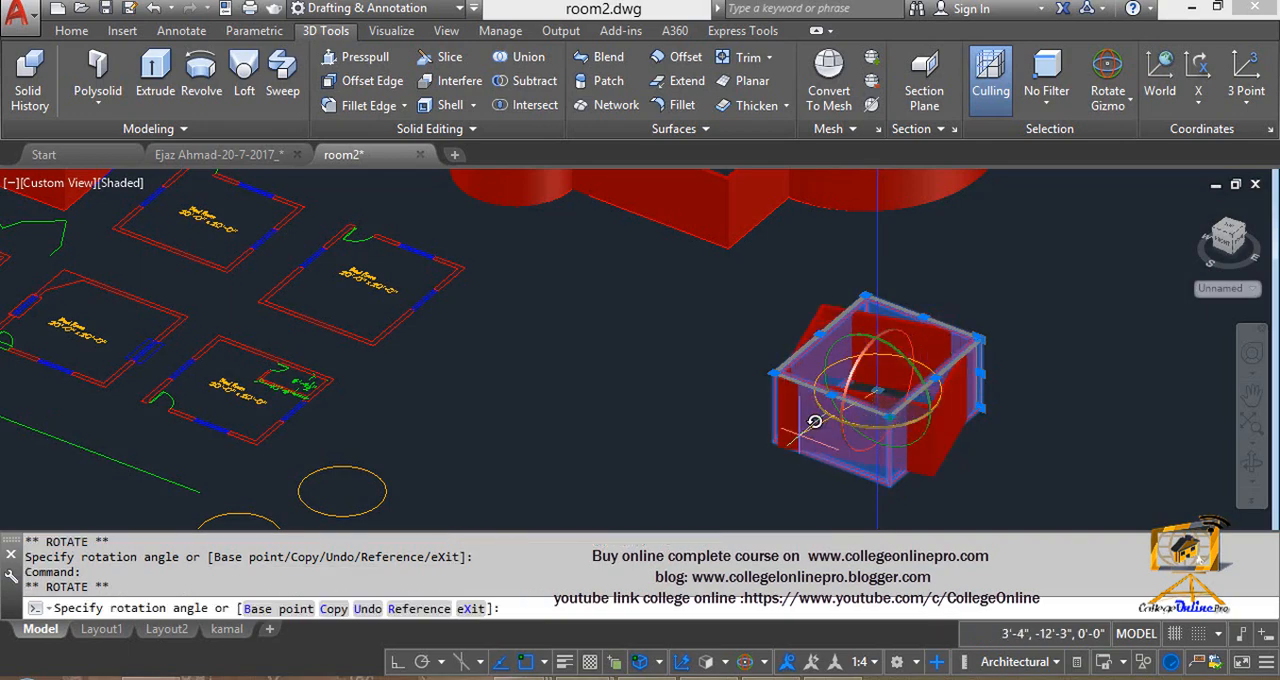
key(Escape)
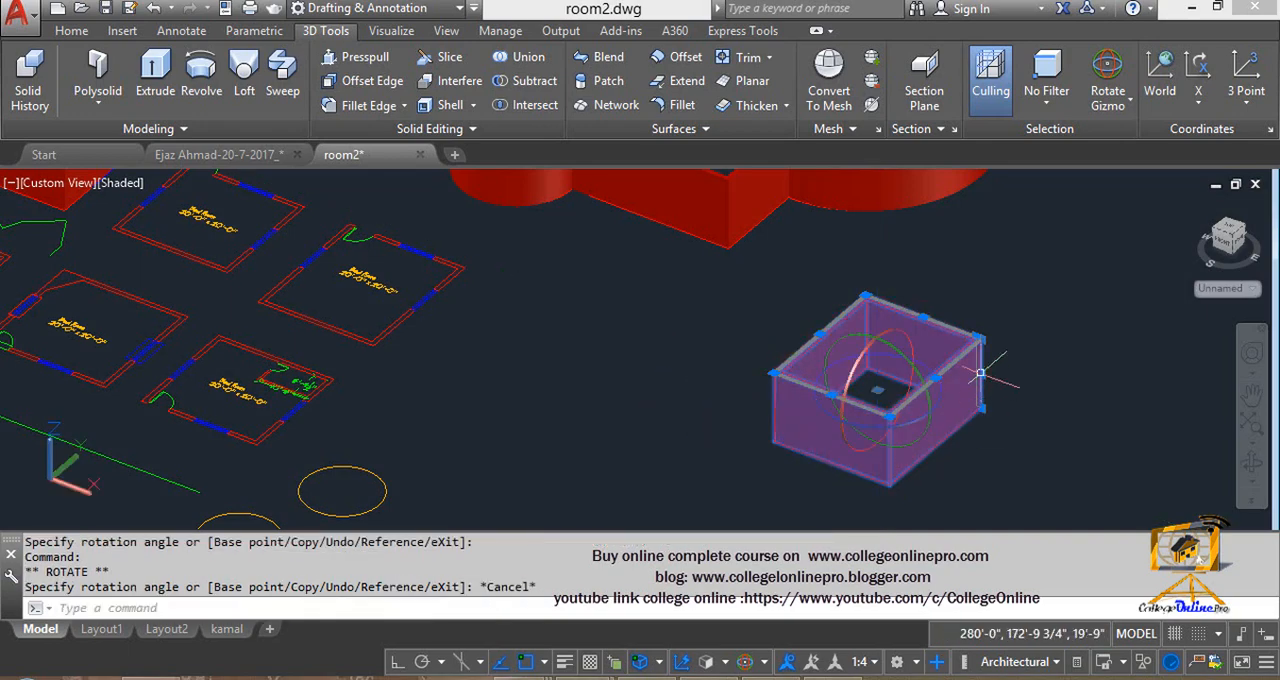
- Switch to the Scale gizmo and uniformly shrink the room walls to about half their size
click(1119, 118)
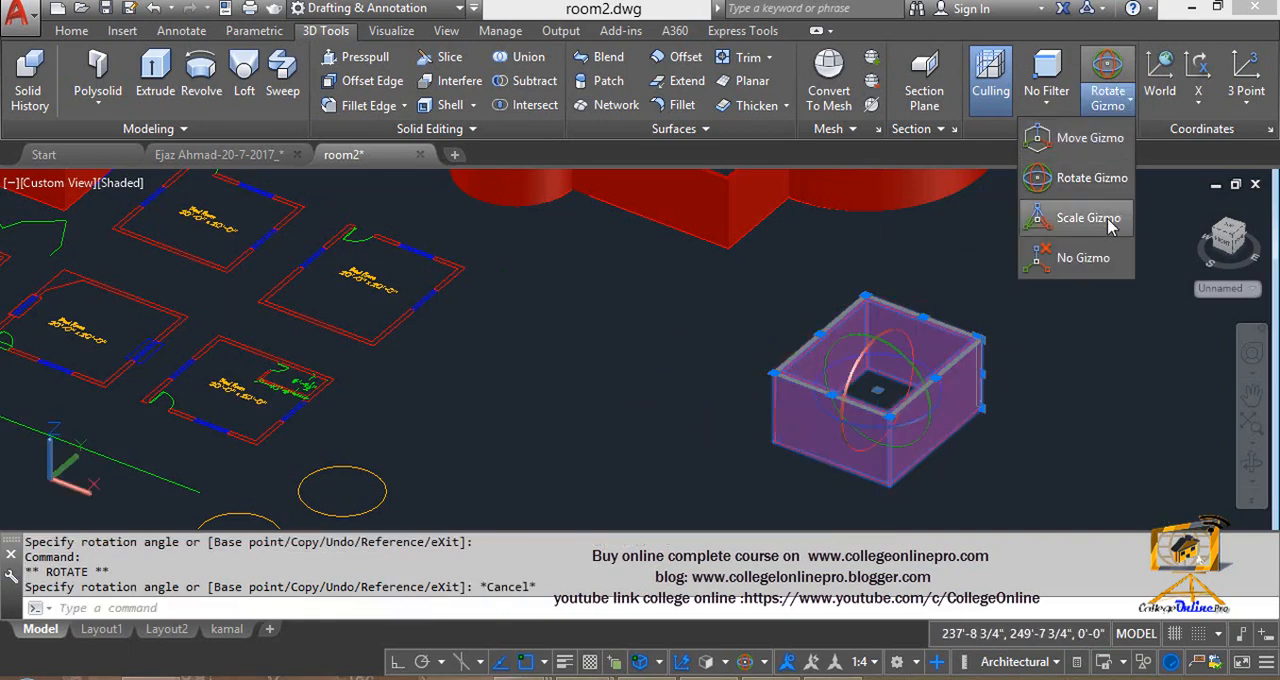
click(1088, 218)
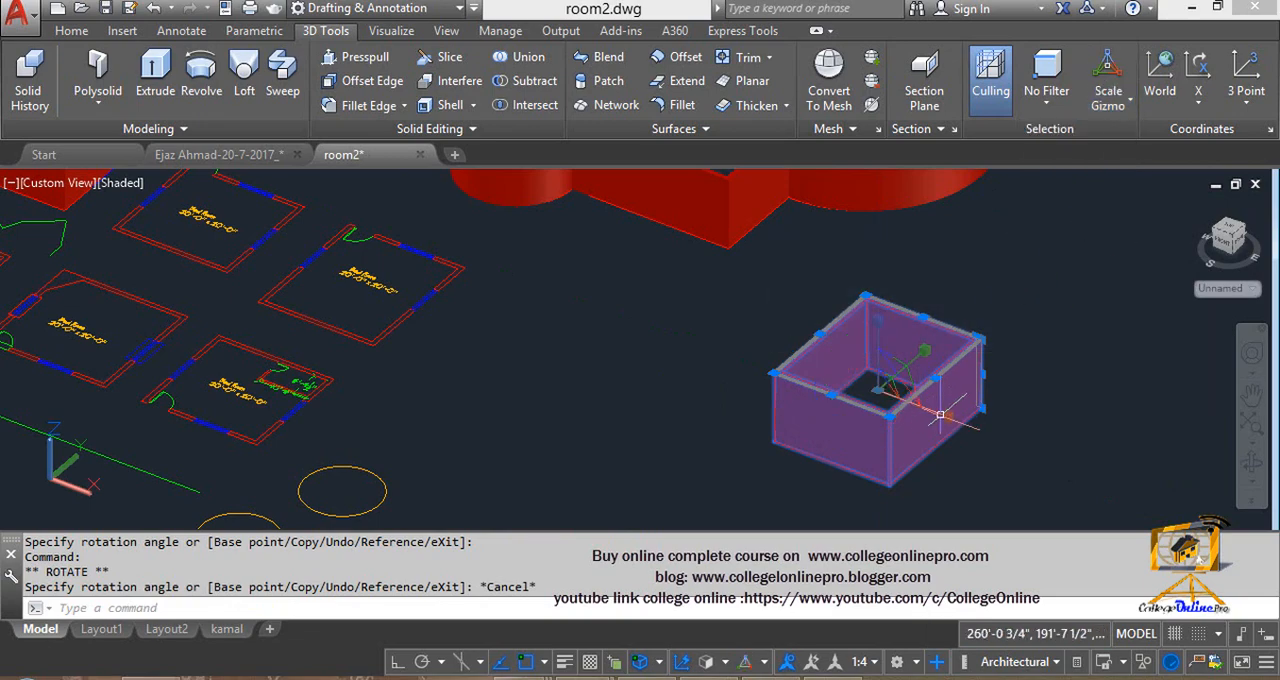
click(950, 418)
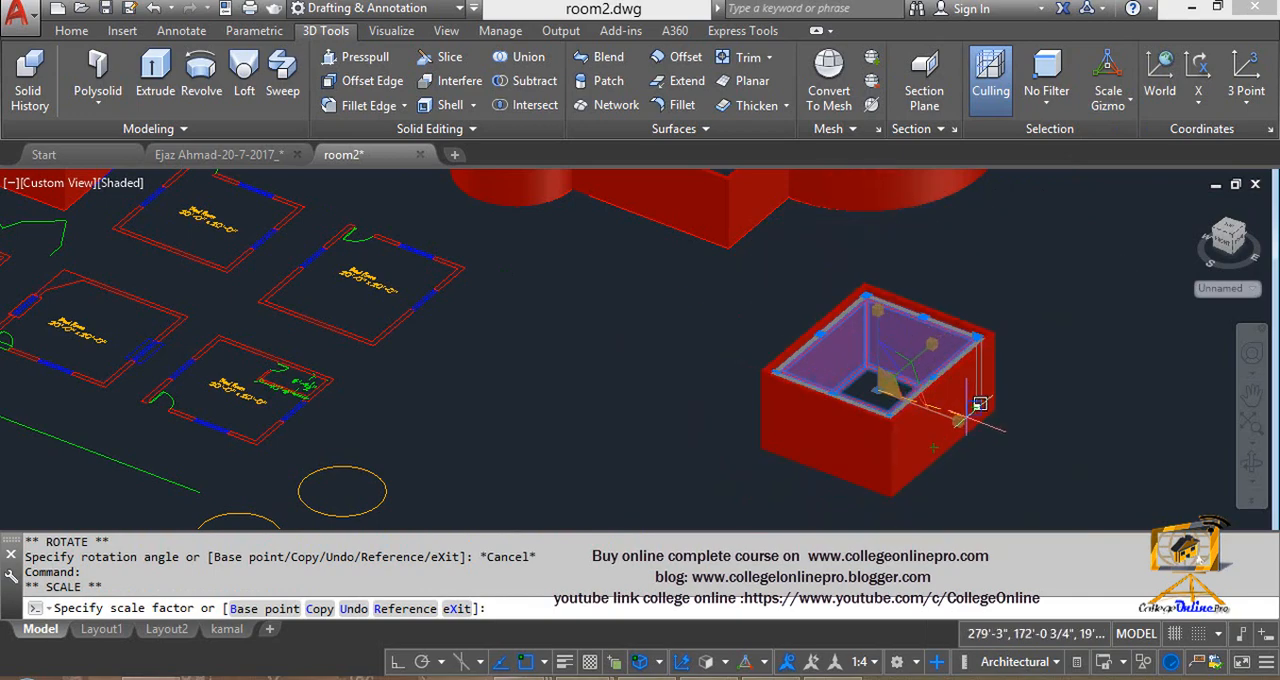
click(918, 418)
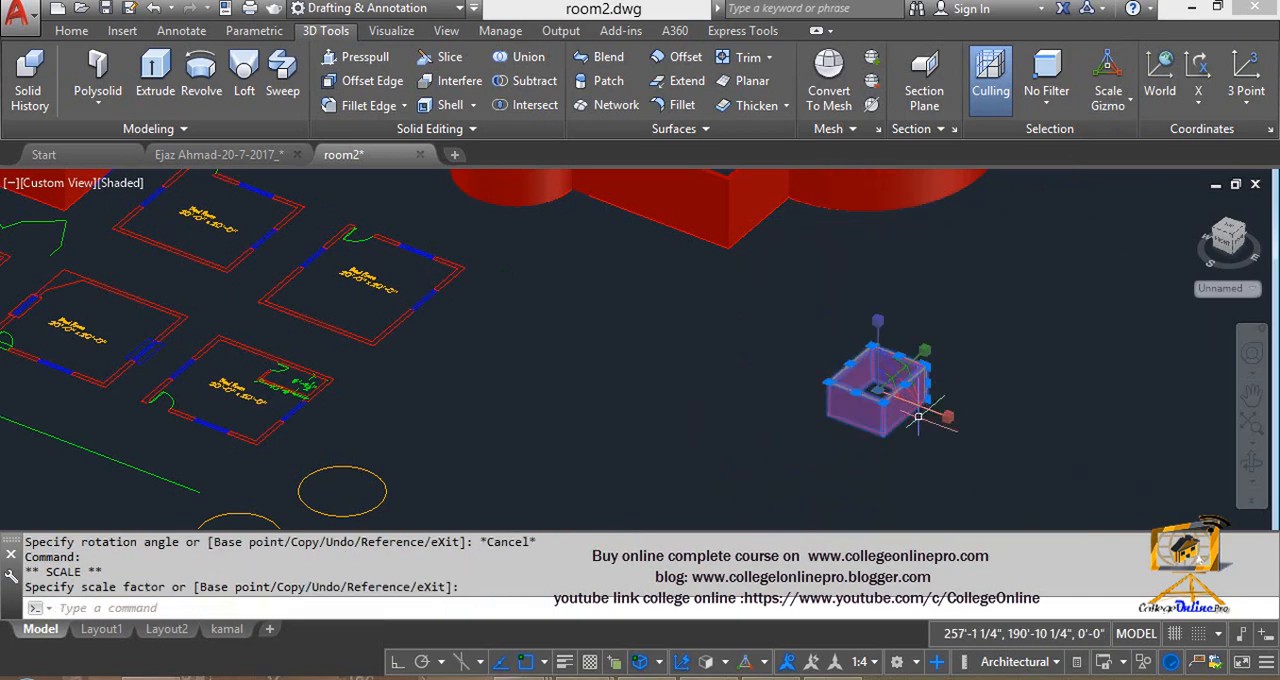
- Create a freehand mesh box in the empty space beside the shrunken room walls and select it
click(153, 130)
click(15, 154)
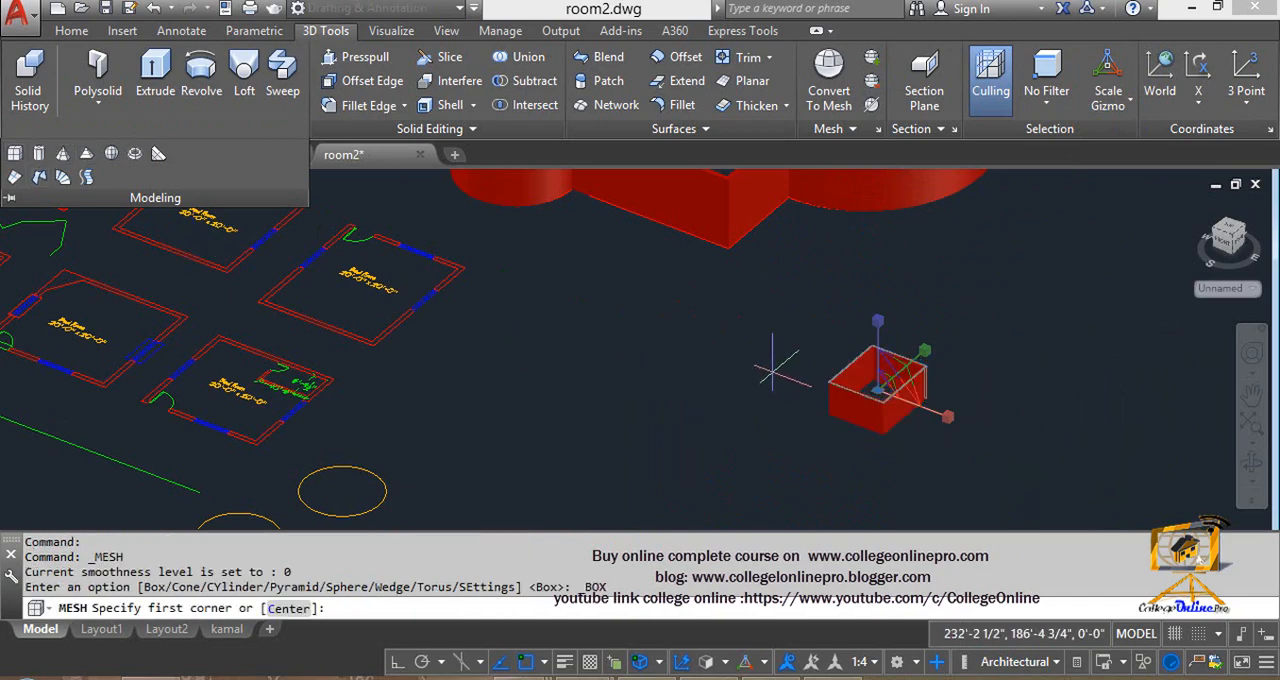
middle_drag(791, 379, 631, 177)
middle_drag(766, 292, 552, 396)
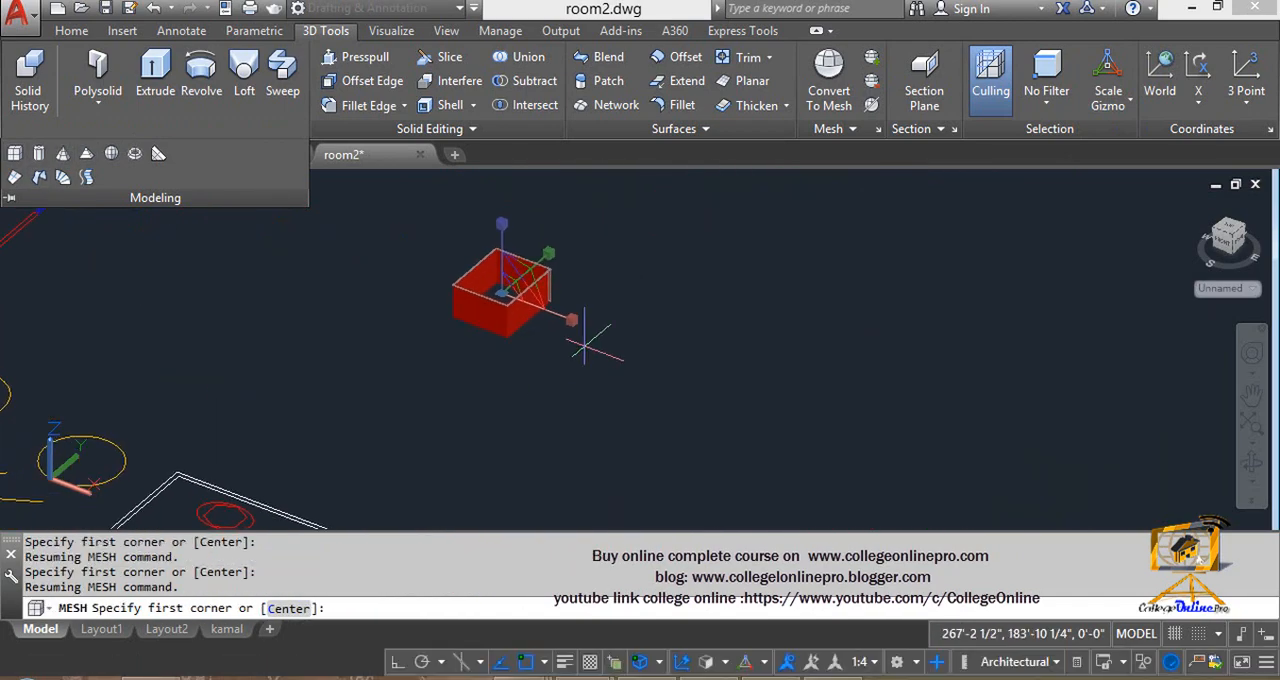
click(701, 258)
click(718, 364)
click(718, 280)
click(703, 270)
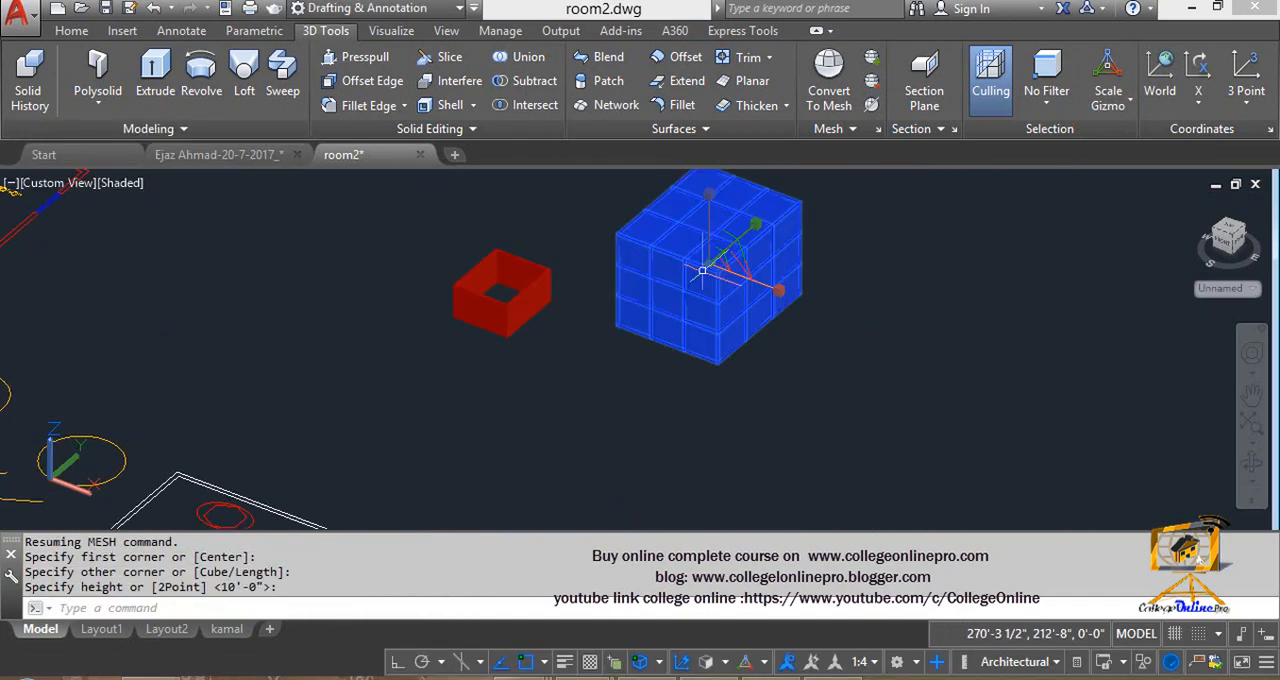
- Scale the mesh box separately along each gizmo axis, lengthening it in X, thinning it in Y and heightening it in Z
click(782, 288)
click(918, 343)
middle_drag(791, 373, 799, 455)
click(764, 309)
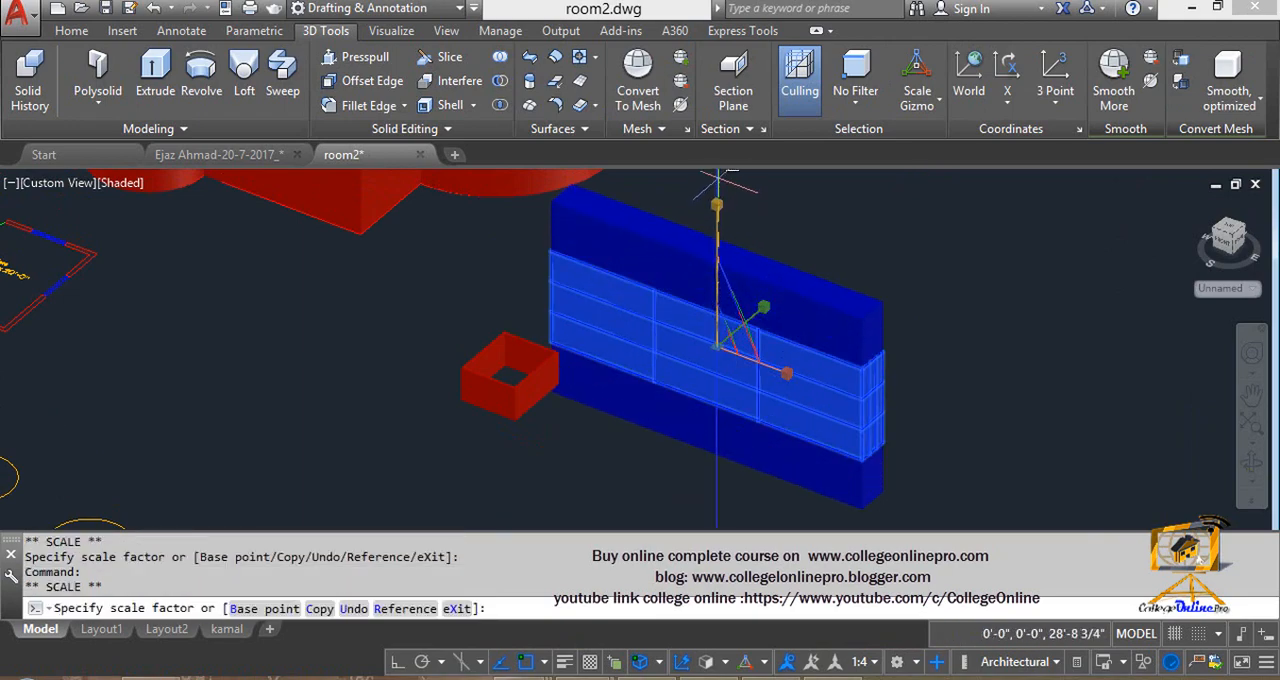
click(735, 235)
- Add the room walls to the mesh box selection and try scaling both objects together with the gizmo
click(523, 373)
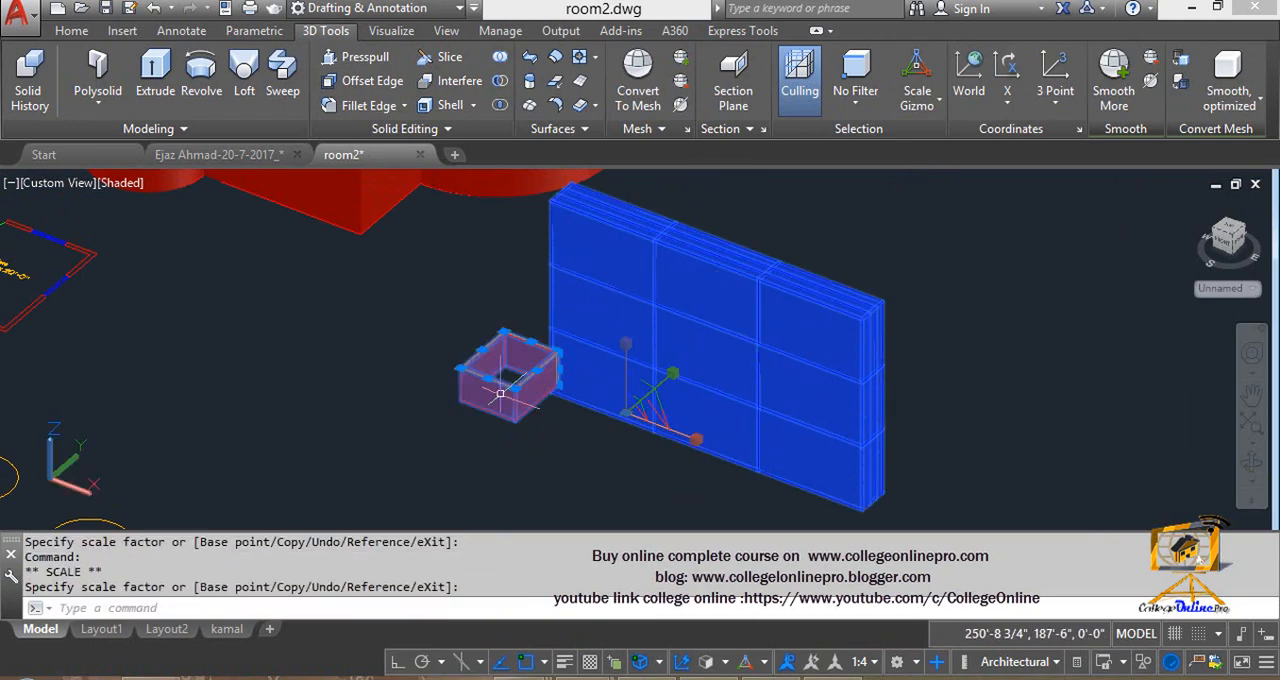
click(667, 380)
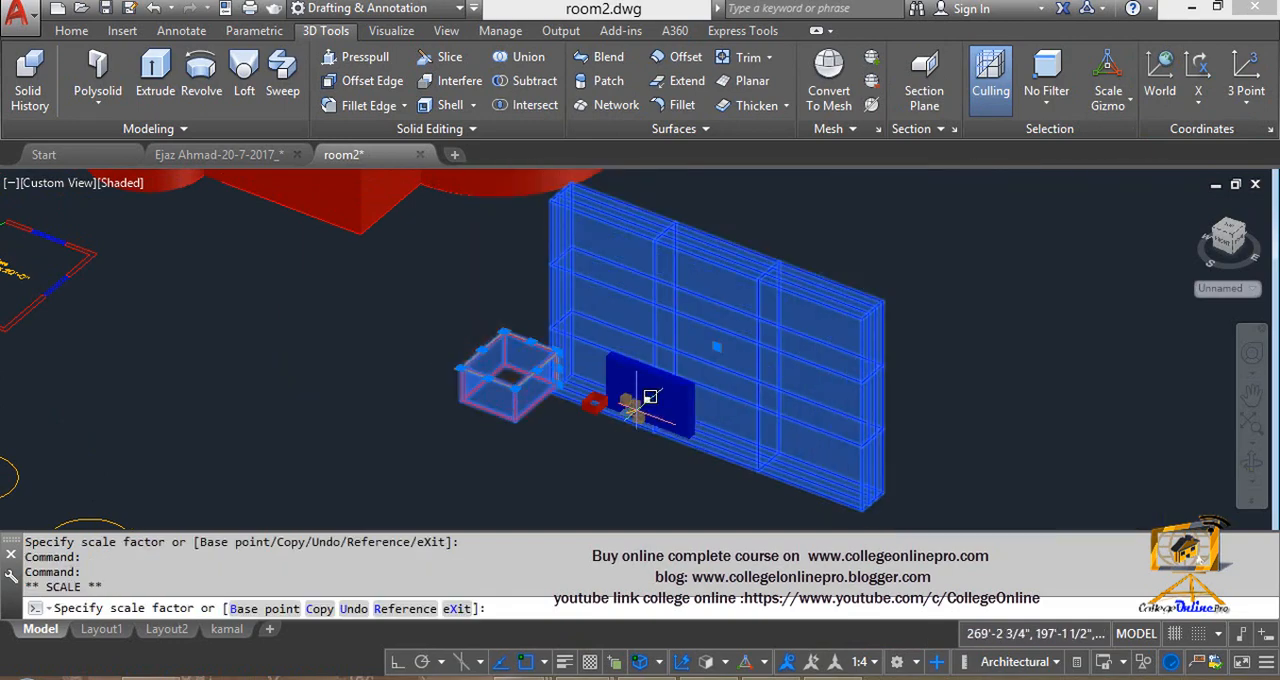
key(Escape)
key(Escape)
key(Escape)
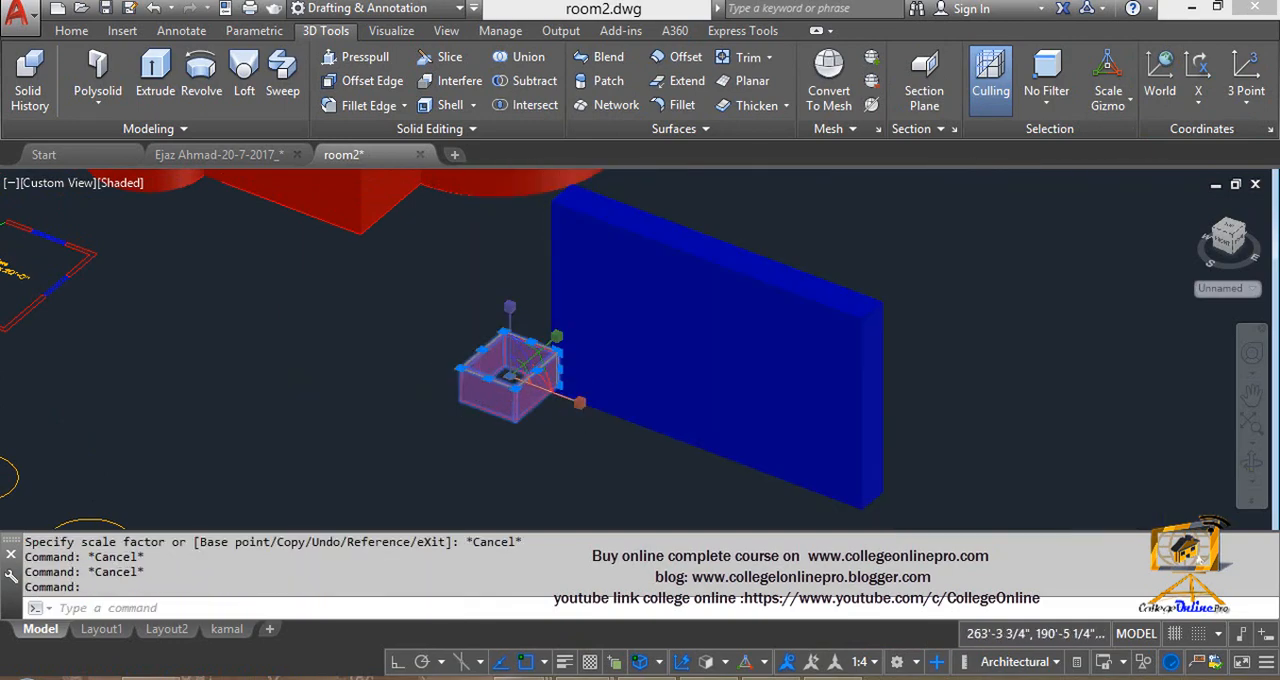
- Try scaling the room walls alone from the gizmo's X handle, and again together with the mesh box
click(582, 407)
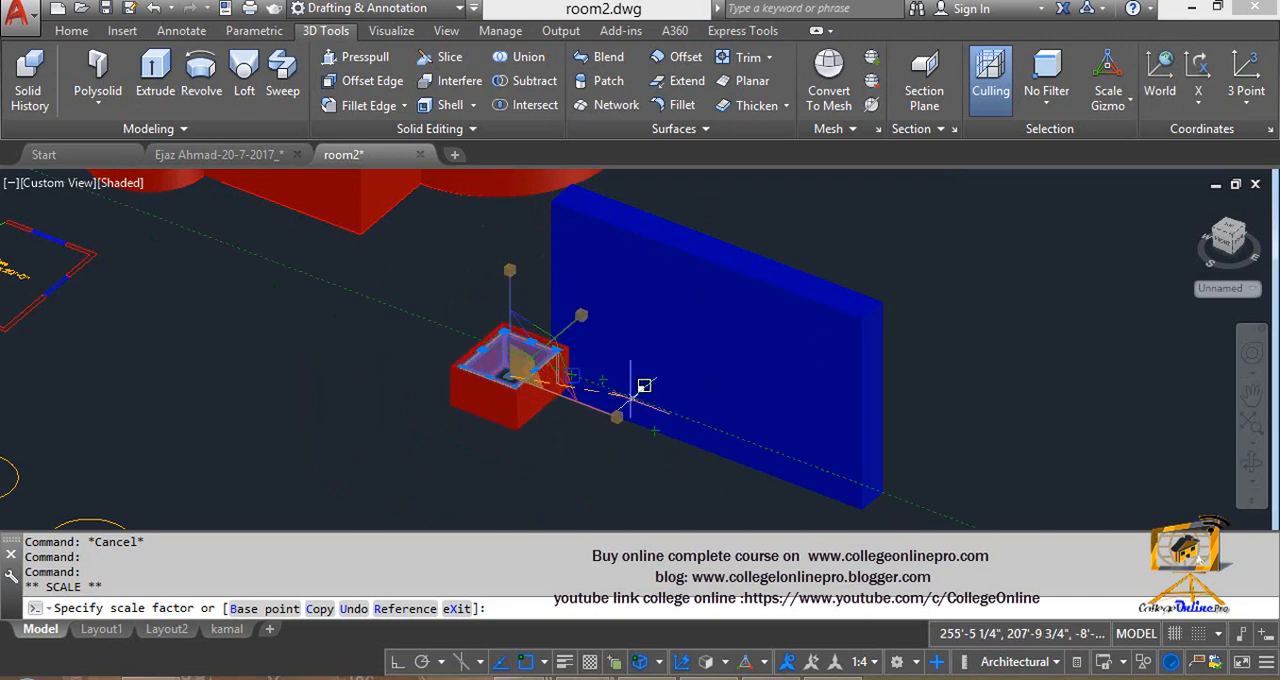
key(Escape)
click(689, 259)
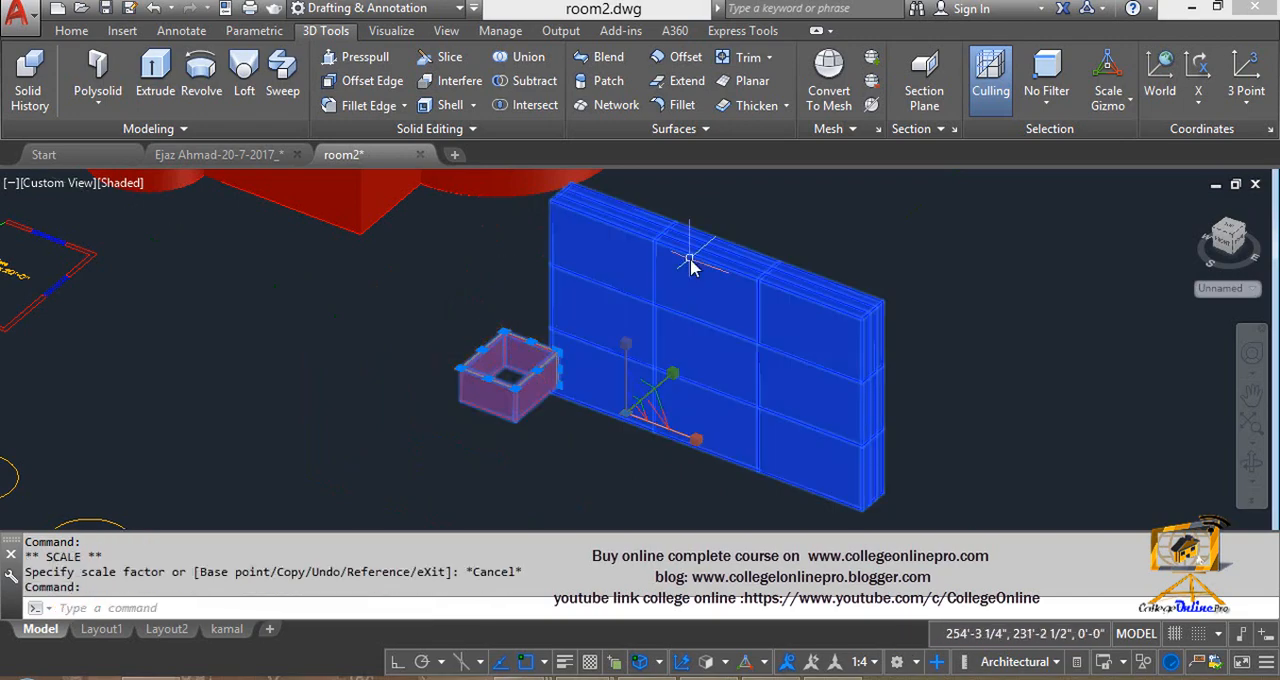
click(677, 386)
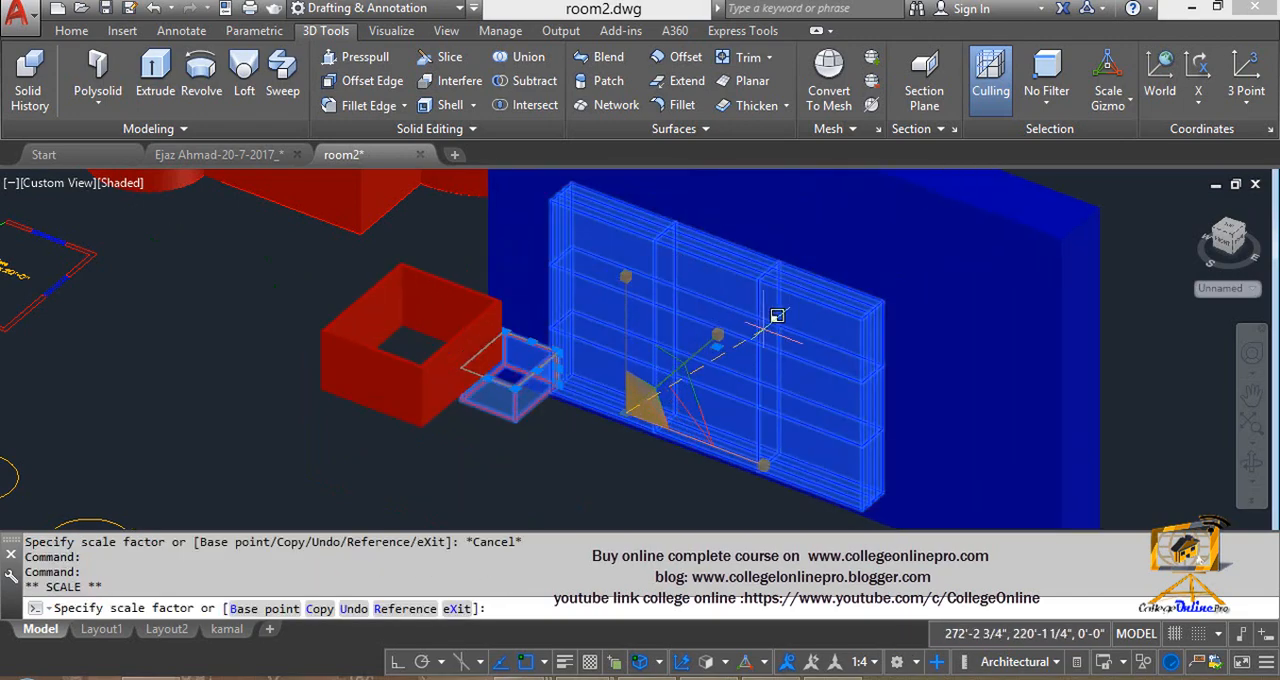
key(Escape)
key(Escape)
key(Escape)
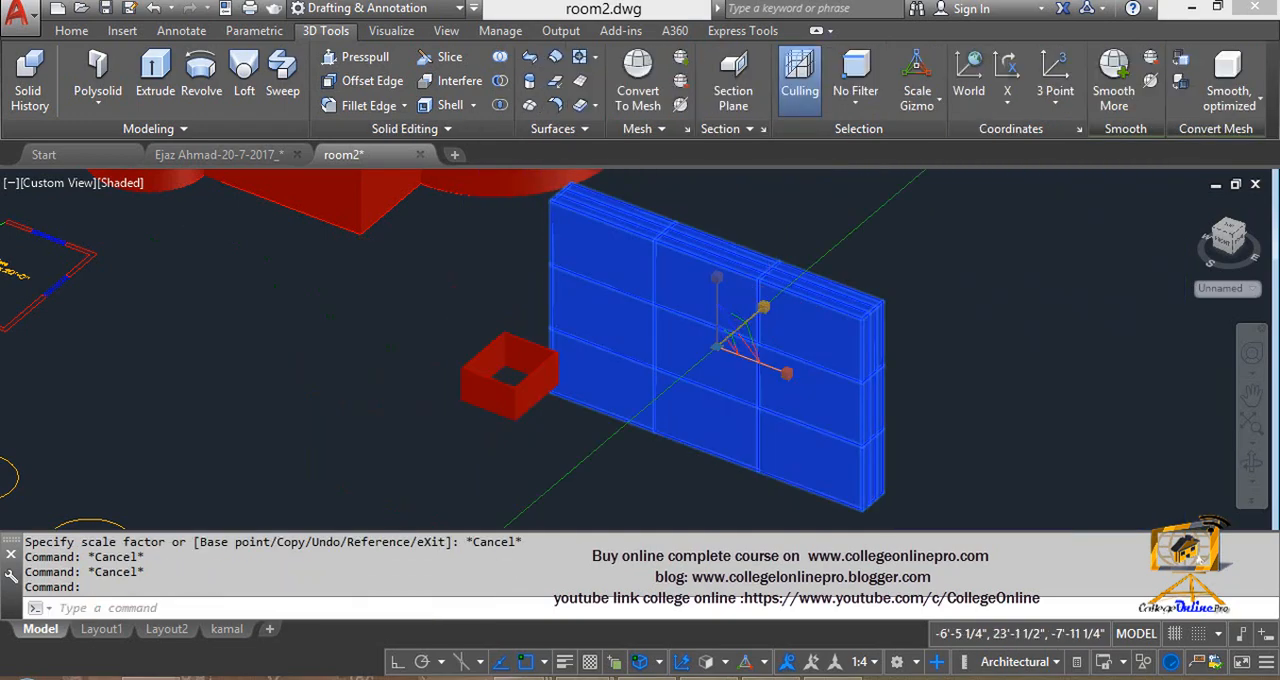
- Thicken the mesh box along its Y axis with the Scale gizmo
click(750, 318)
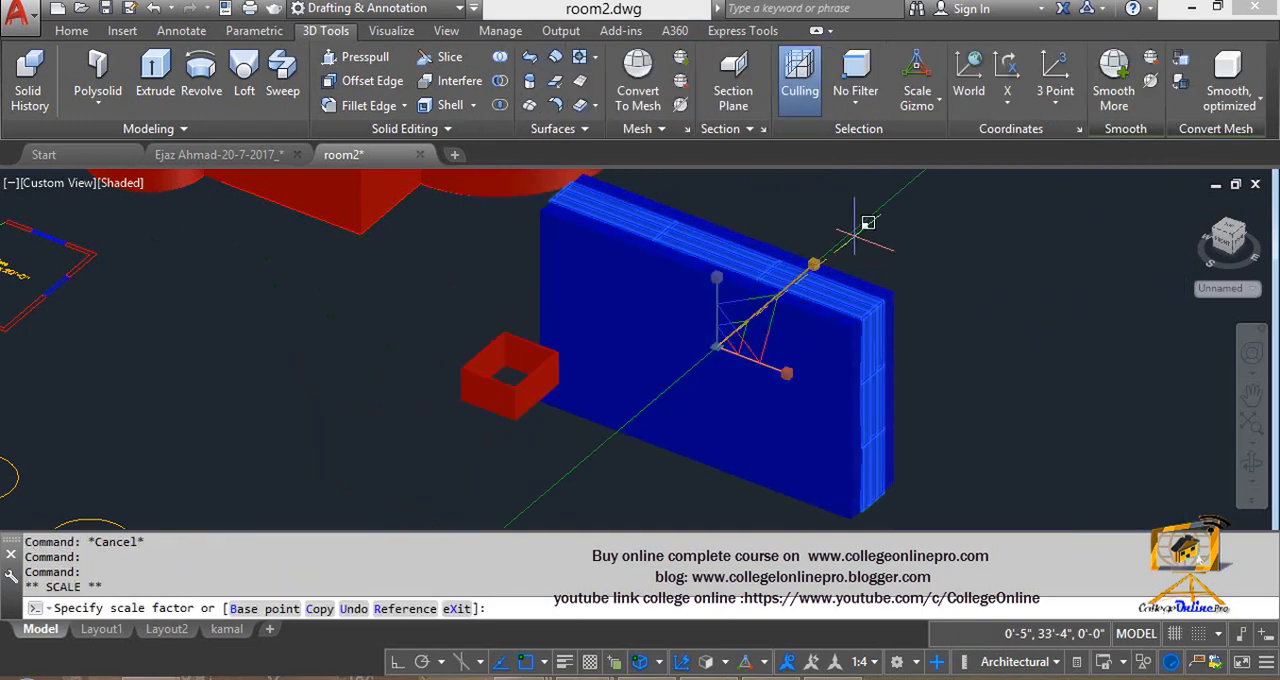
click(986, 178)
key(Escape)
- Delete the mesh box, select the room walls to show their Scale gizmo, and clear that selection
click(777, 333)
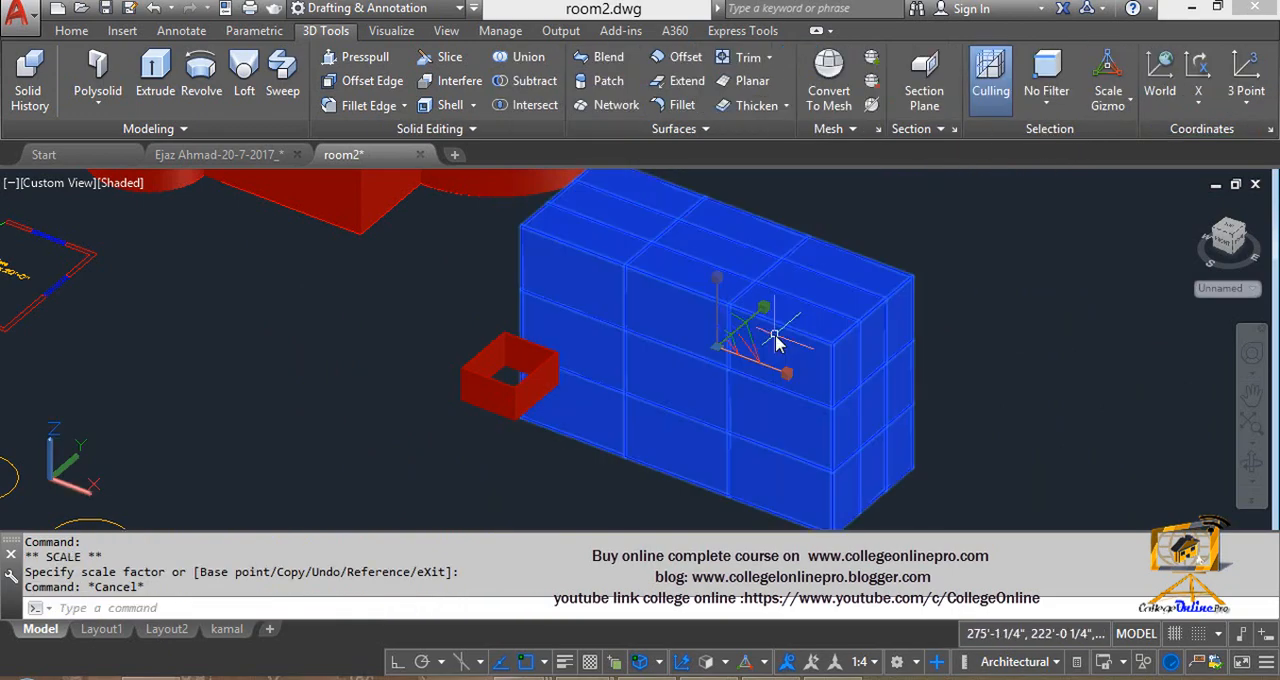
key(Delete)
click(548, 382)
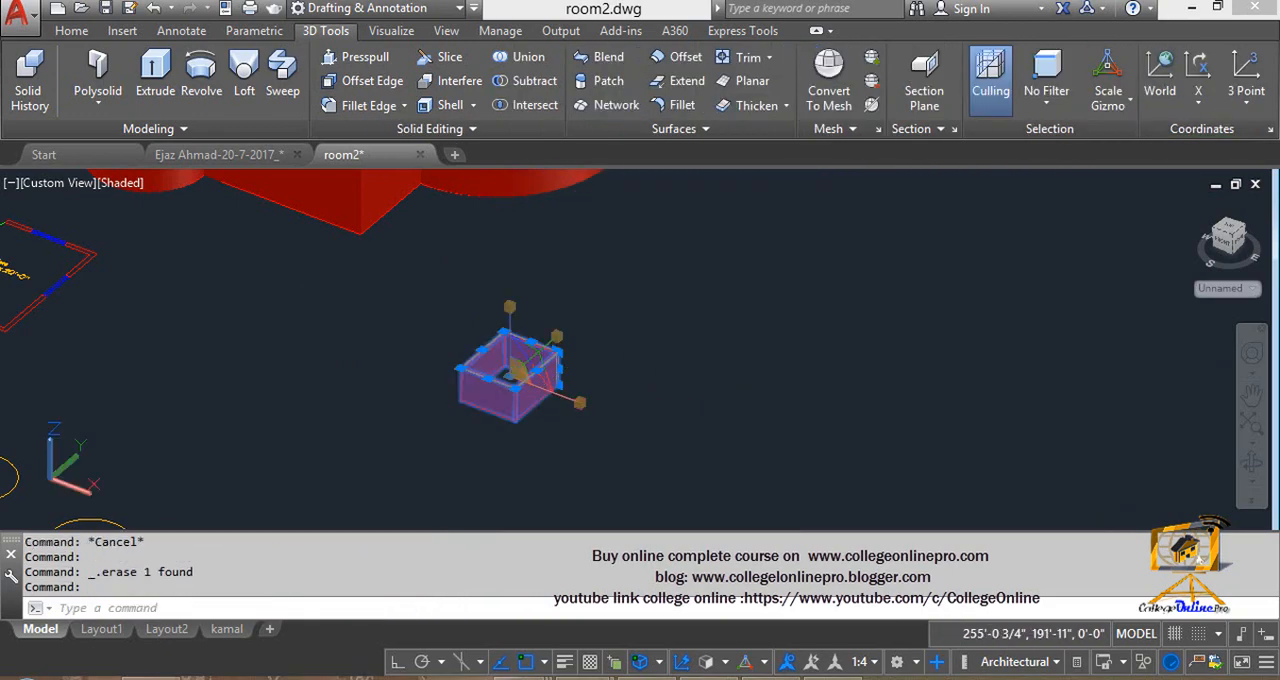
key(Escape)
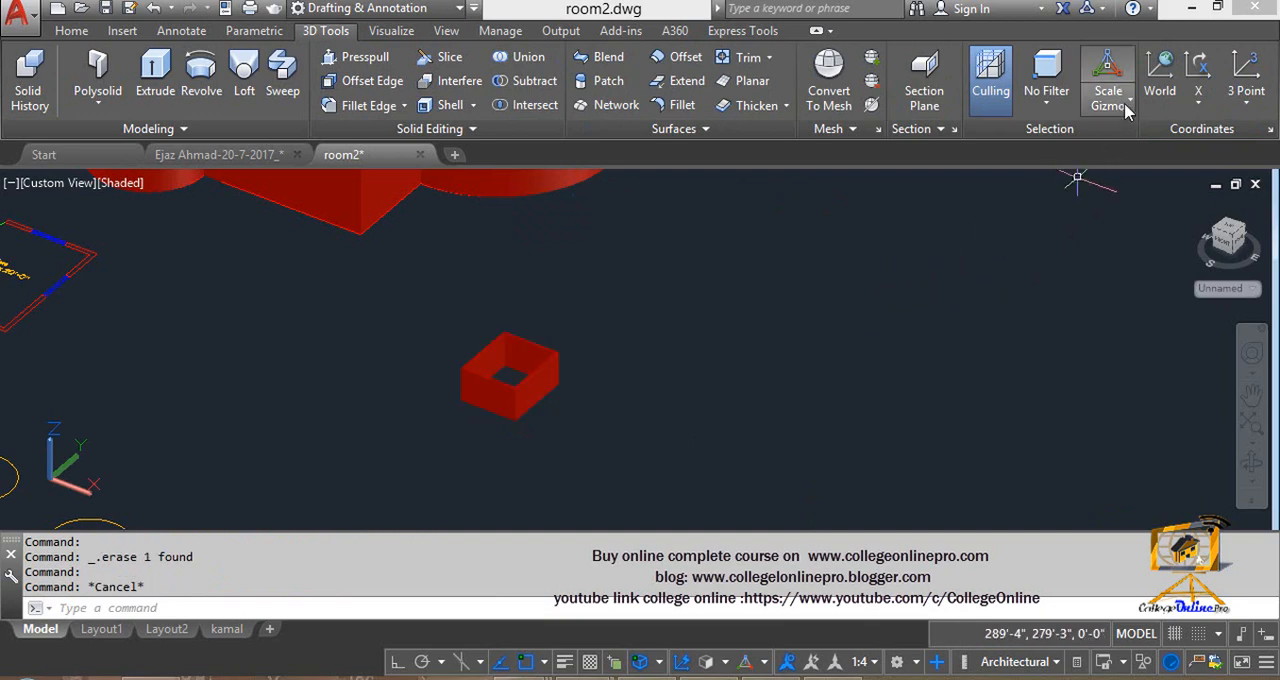
- Set the selection gizmo option to No Gizmo and select the small room walls solid without a gizmo
click(1128, 110)
click(1062, 257)
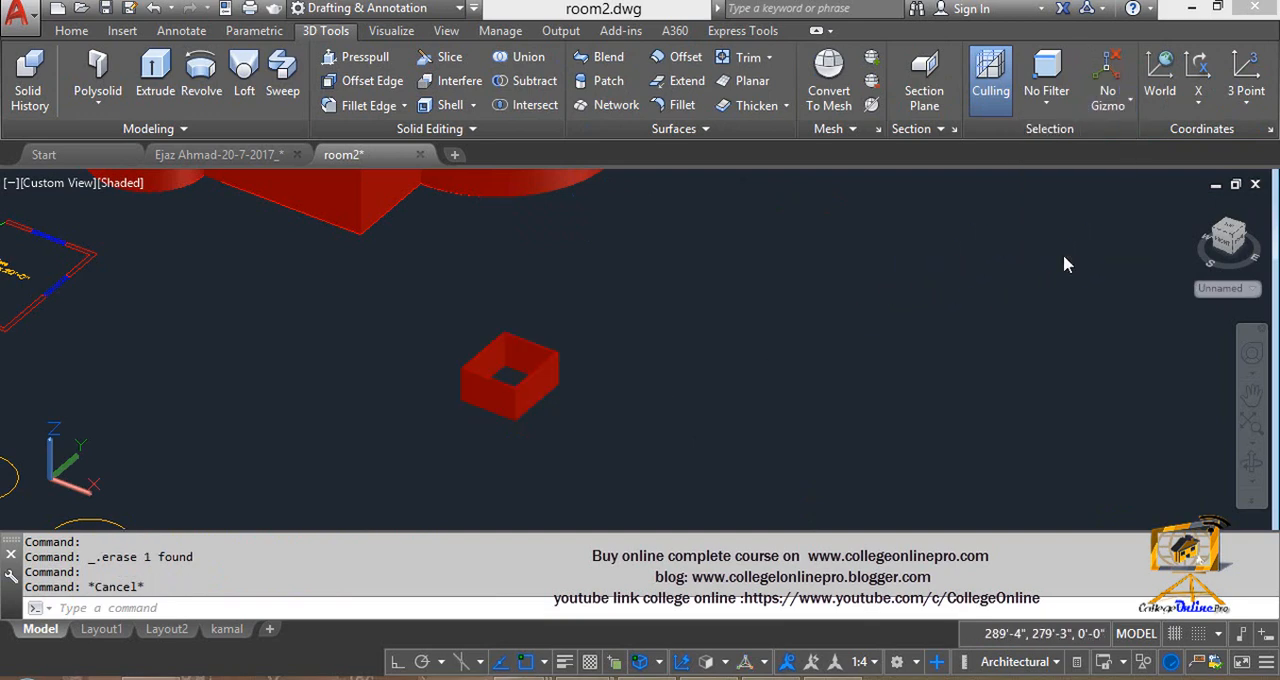
click(486, 411)
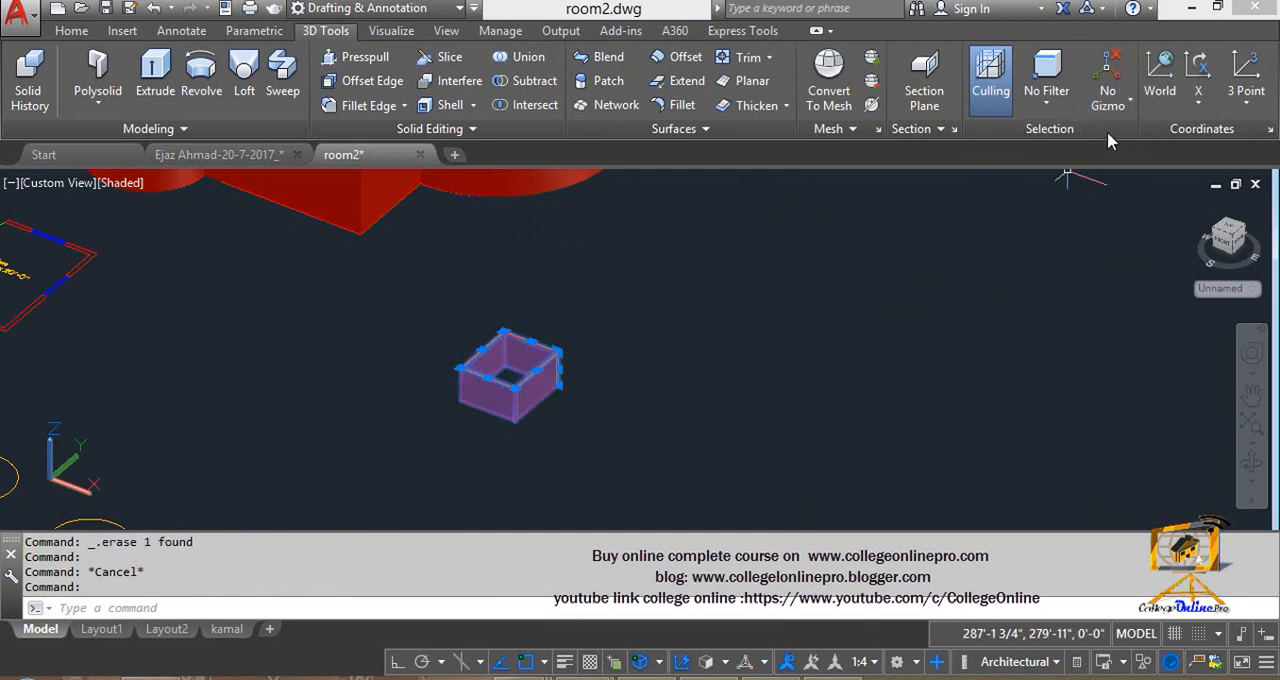
middle_drag(588, 327, 732, 416)
scroll(656, 370, down, 4)
middle_drag(627, 354, 606, 250)
scroll(608, 338, up, 3)
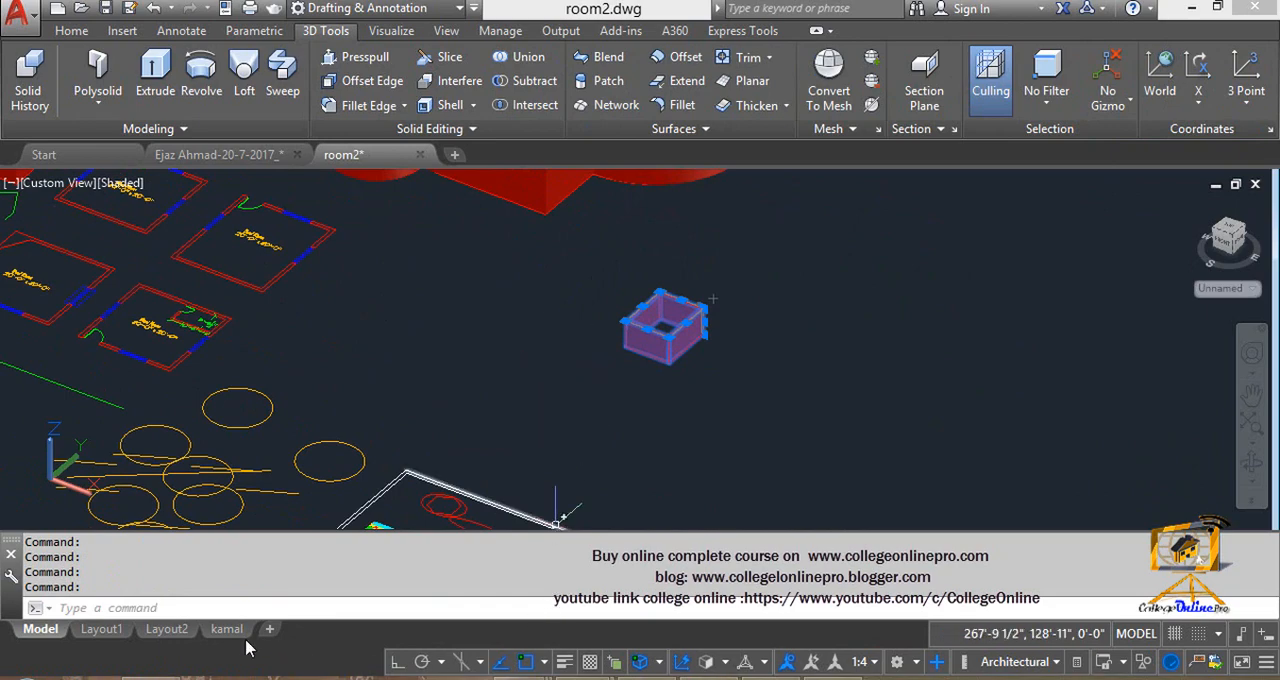
- Switch to the Word topic list, highlight the UCS item, and return to AutoCAD
click(155, 677)
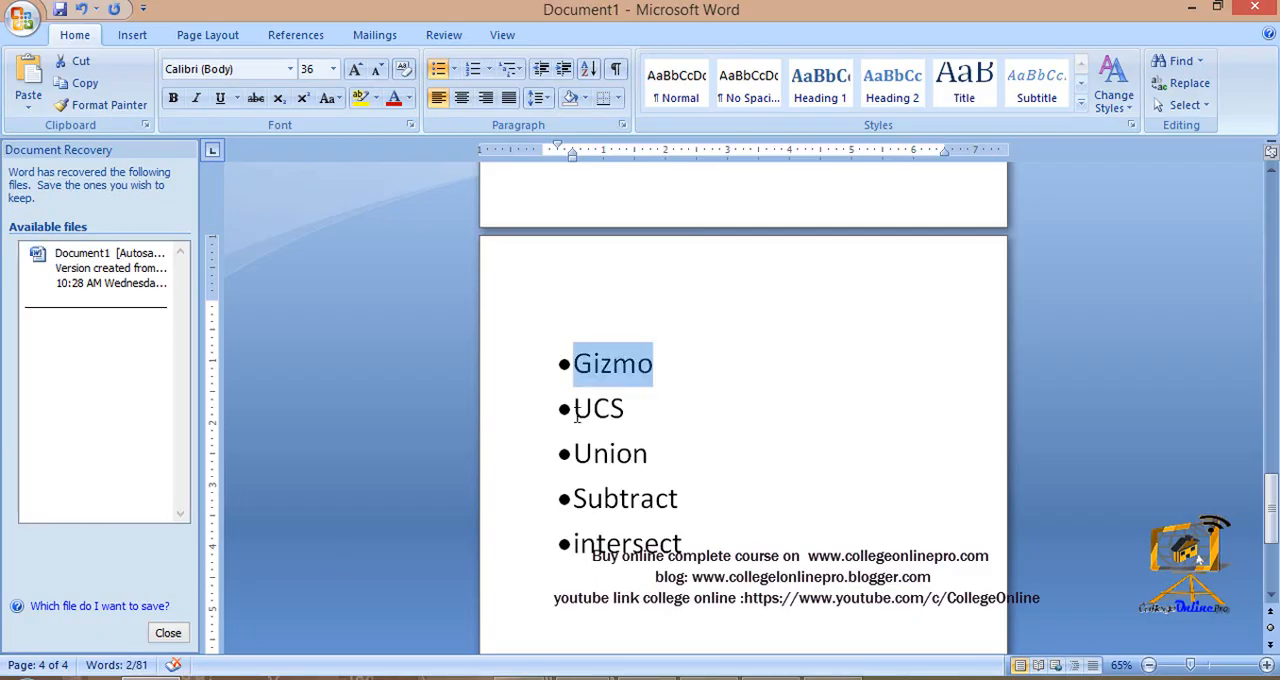
drag(577, 417, 624, 410)
click(1191, 8)
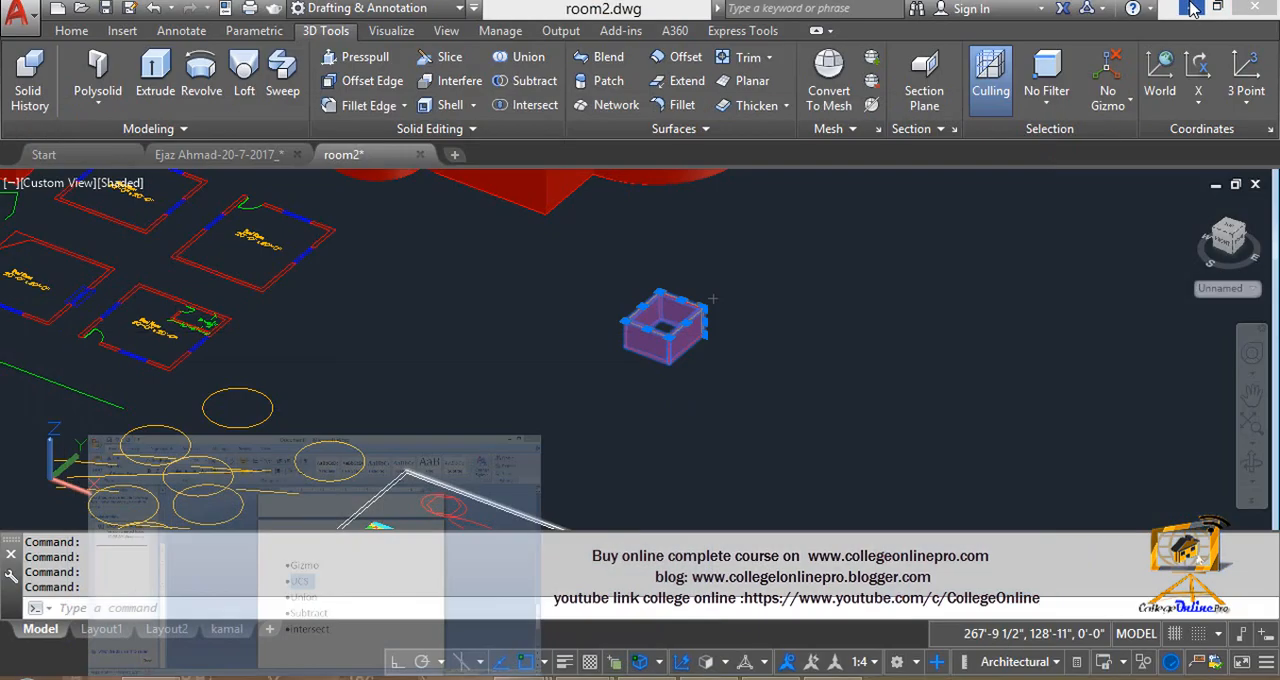
- Look over the flat bedroom plans, the large walls solid and the small room walls solid relative to the UCS icon
middle_drag(55, 500, 135, 437)
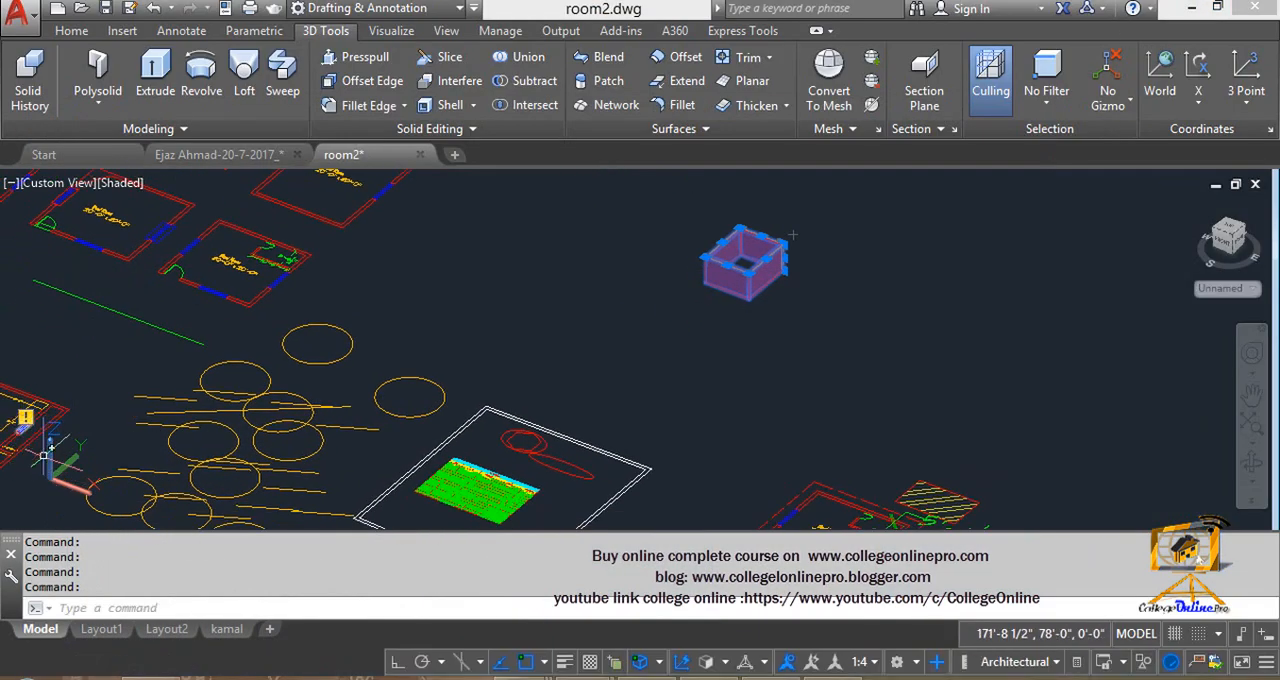
scroll(43, 456, up, 2)
scroll(48, 457, up, 2)
middle_drag(301, 313, 316, 567)
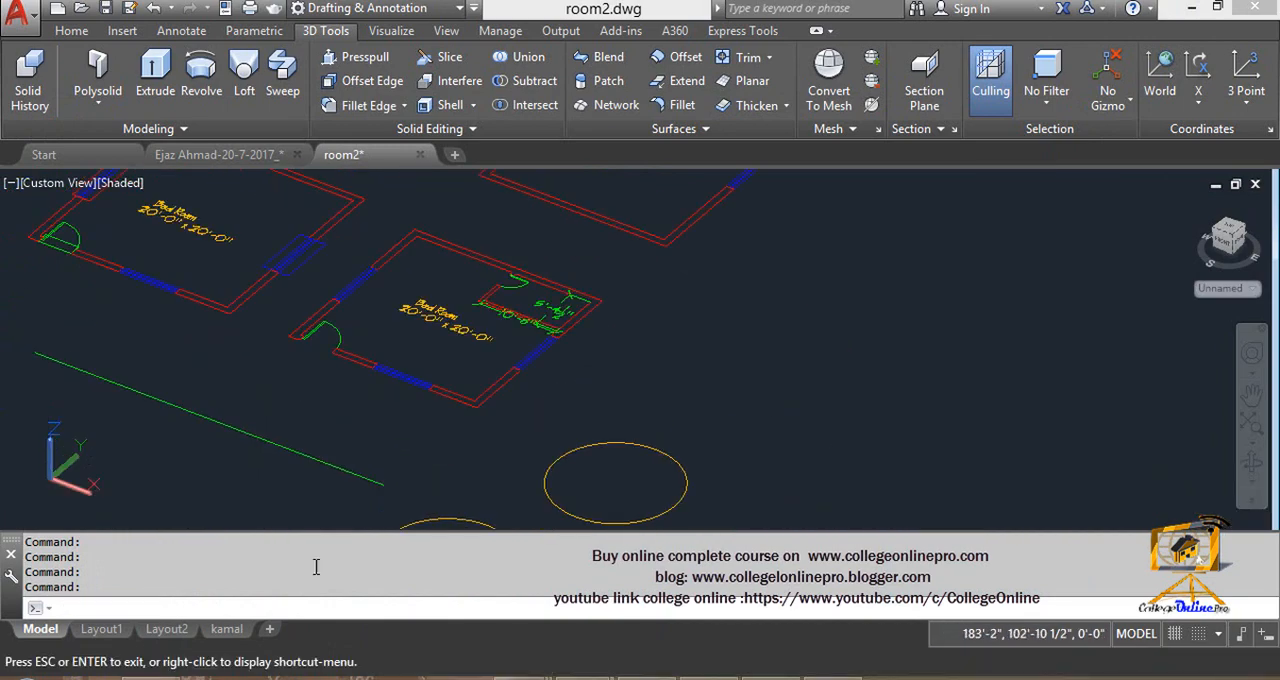
middle_drag(395, 346, 415, 590)
scroll(311, 317, down, 4)
middle_drag(320, 335, 131, 346)
scroll(271, 326, up, 3)
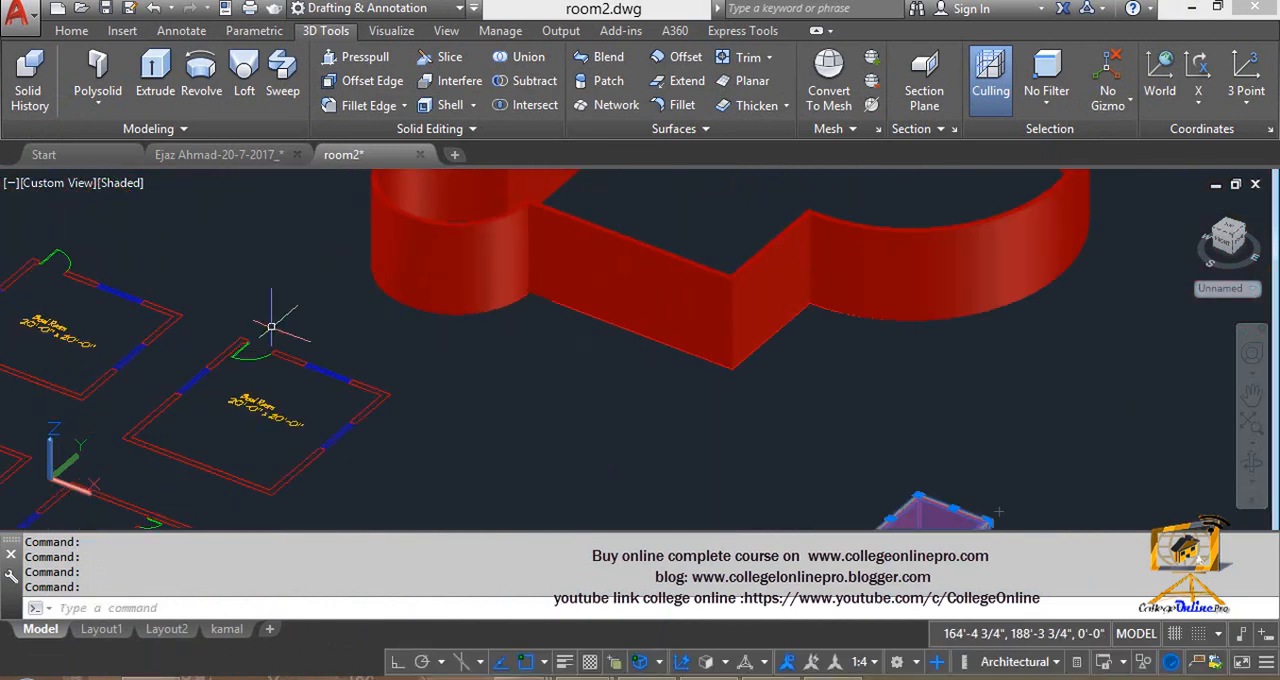
middle_drag(299, 425, 158, 222)
middle_drag(190, 302, 410, 257)
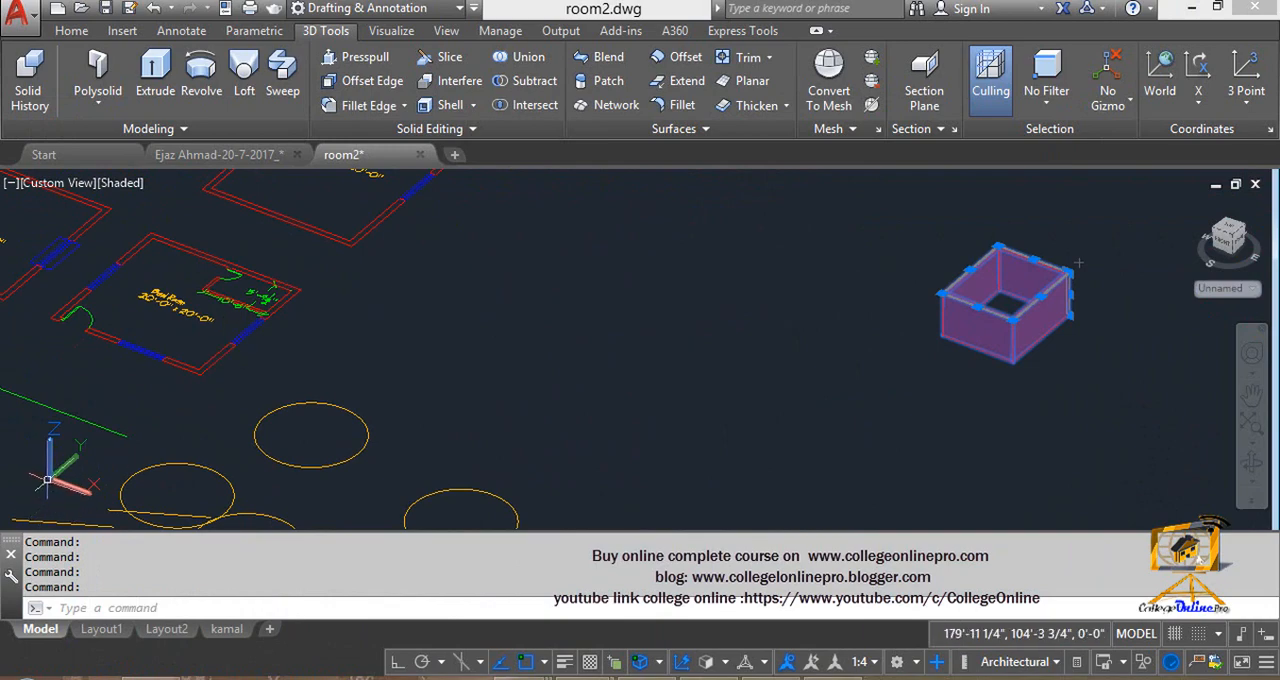
click(586, 437)
click(529, 385)
middle_drag(557, 394, 395, 391)
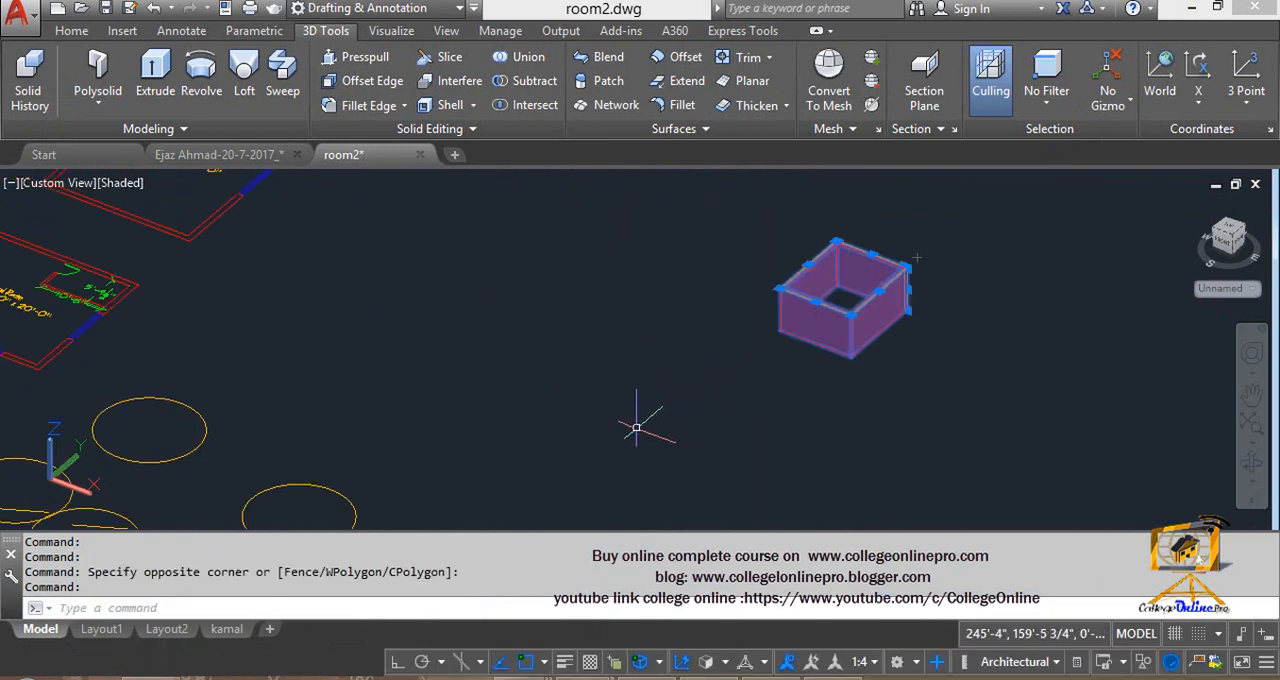
- Clear the selection and draw a rectangle on the ground plane beside the small room walls
key(Escape)
middle_drag(678, 366, 523, 409)
text(rec)
key(Return)
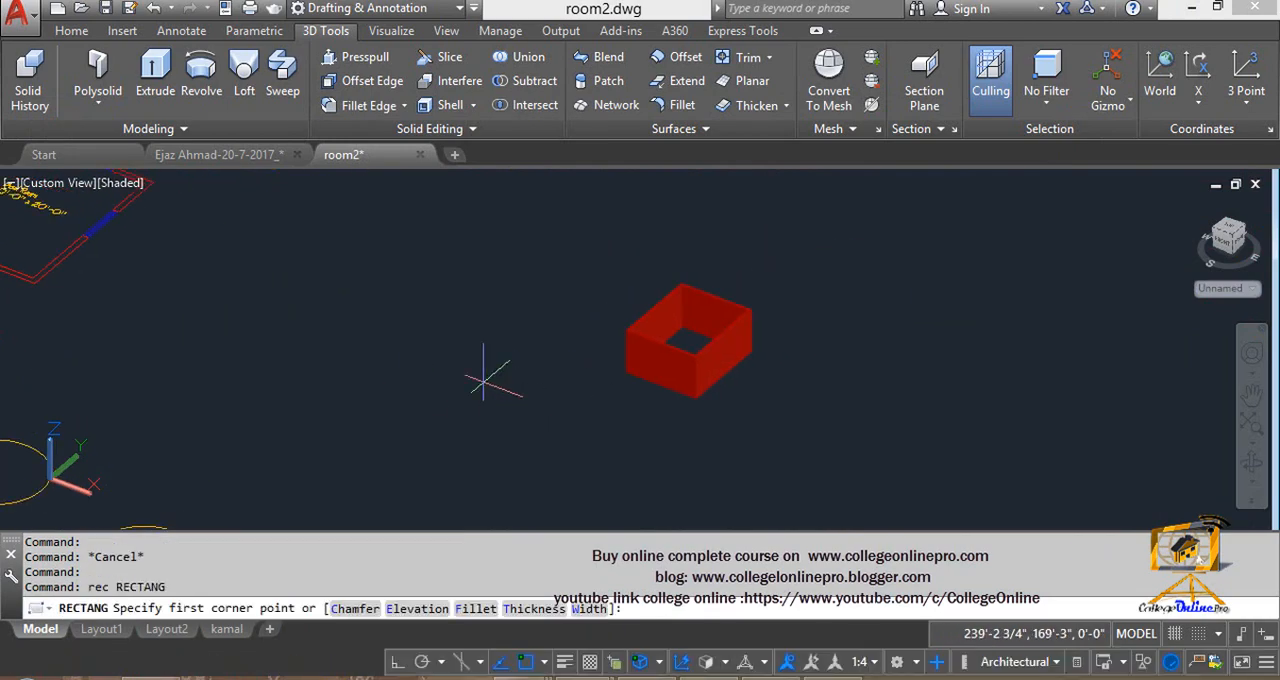
click(479, 378)
click(486, 441)
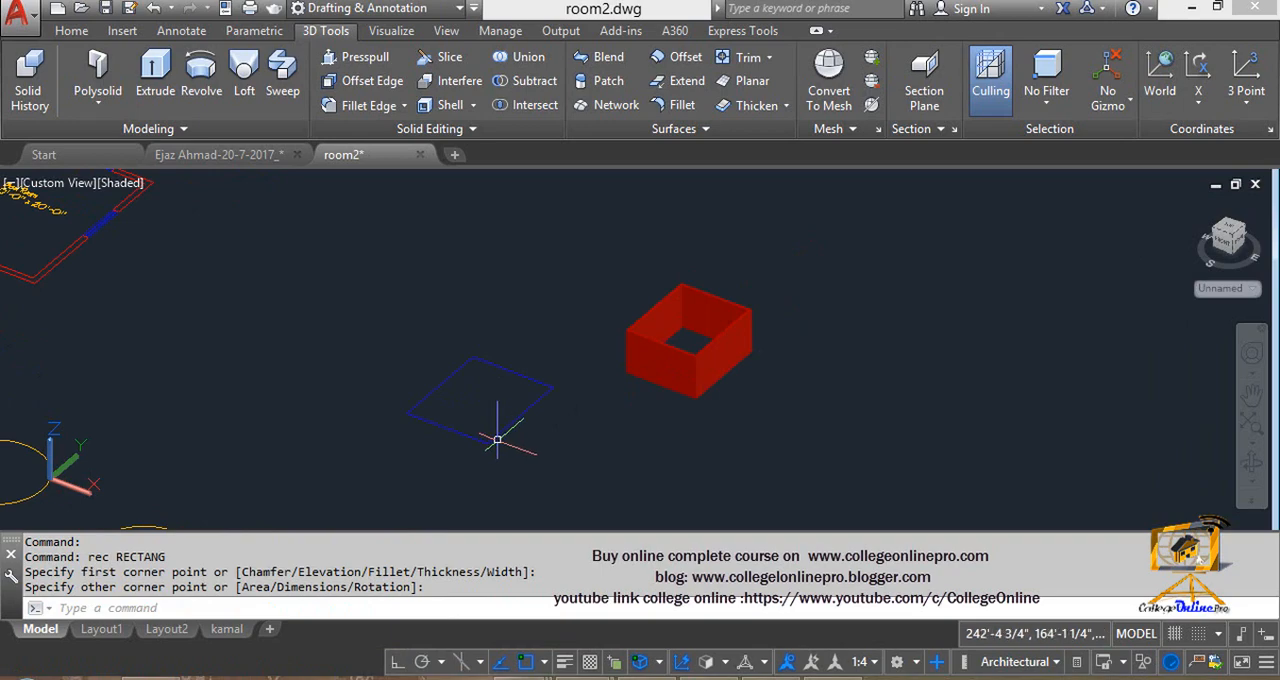
- Move and align the UCS to the front face of the small room walls using the UCS origin grip
middle_drag(490, 440, 434, 423)
scroll(627, 380, up, 6)
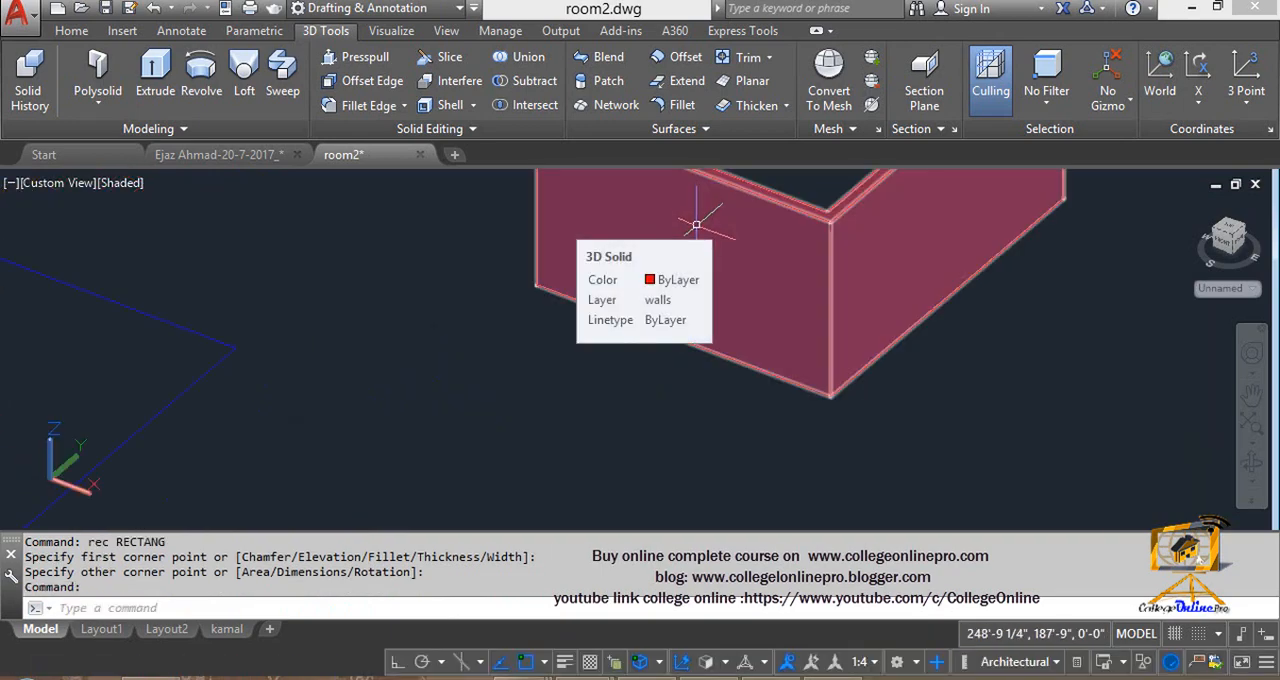
middle_drag(643, 341, 575, 431)
scroll(352, 391, down, 6)
scroll(262, 411, up, 4)
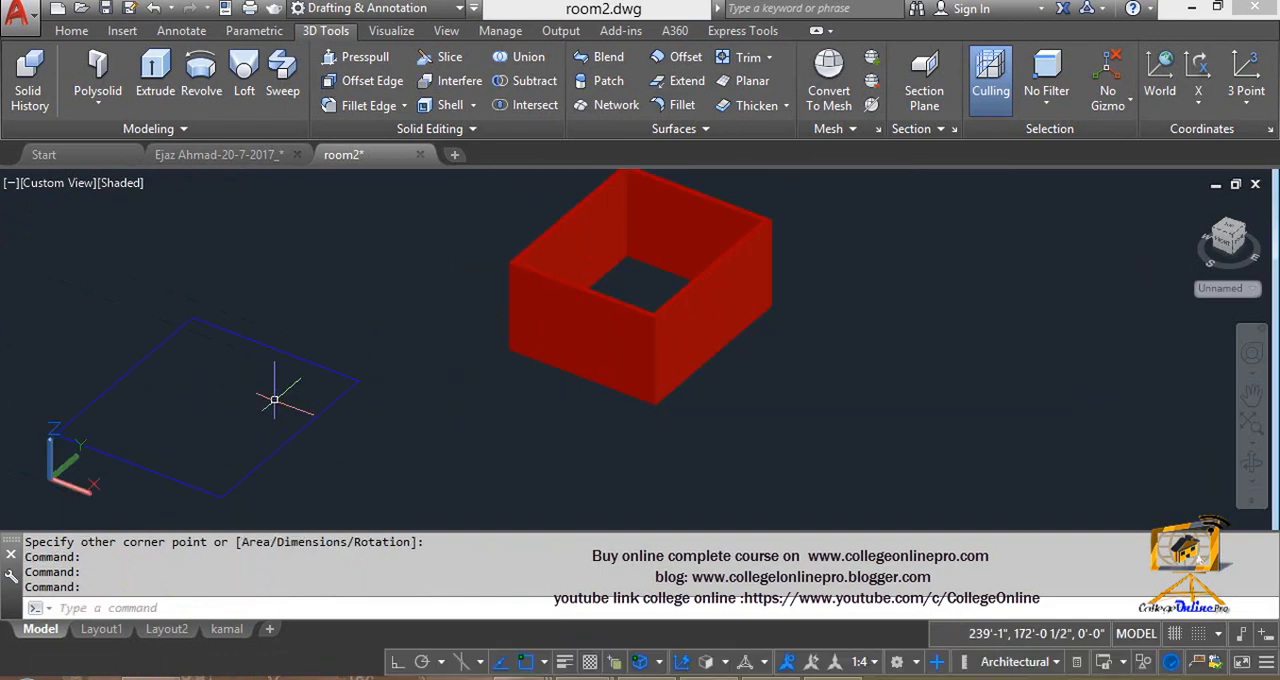
middle_drag(496, 405, 332, 413)
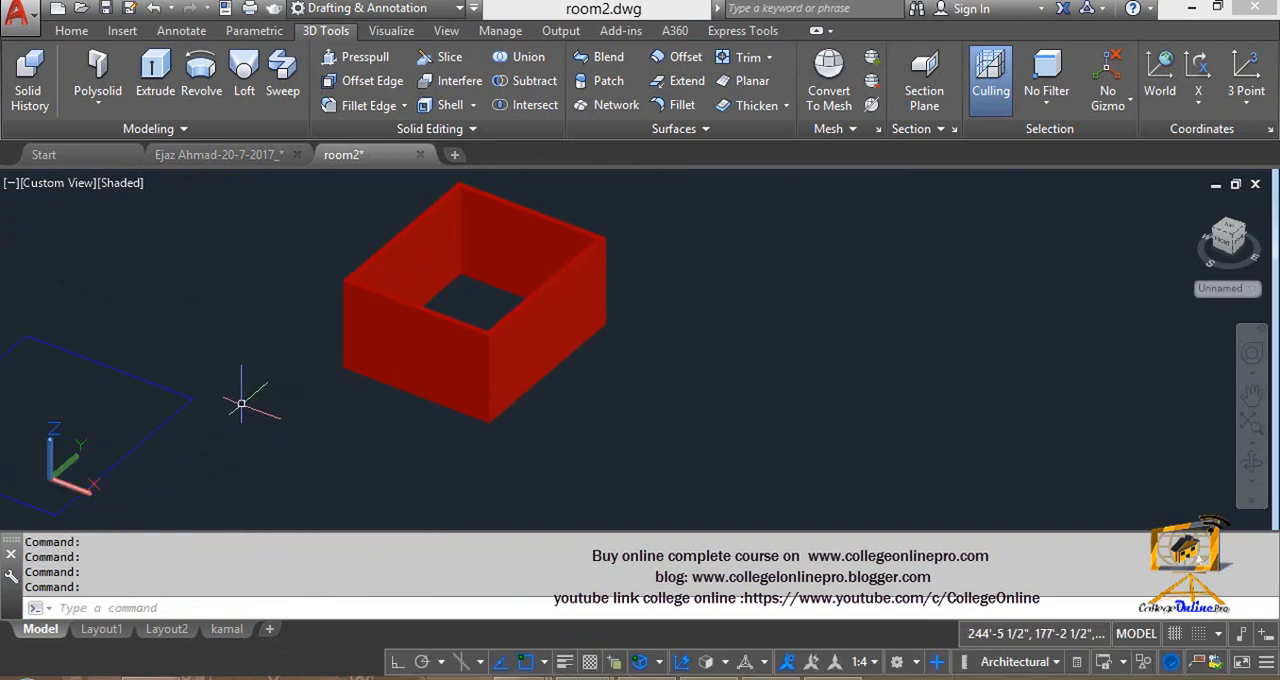
click(50, 478)
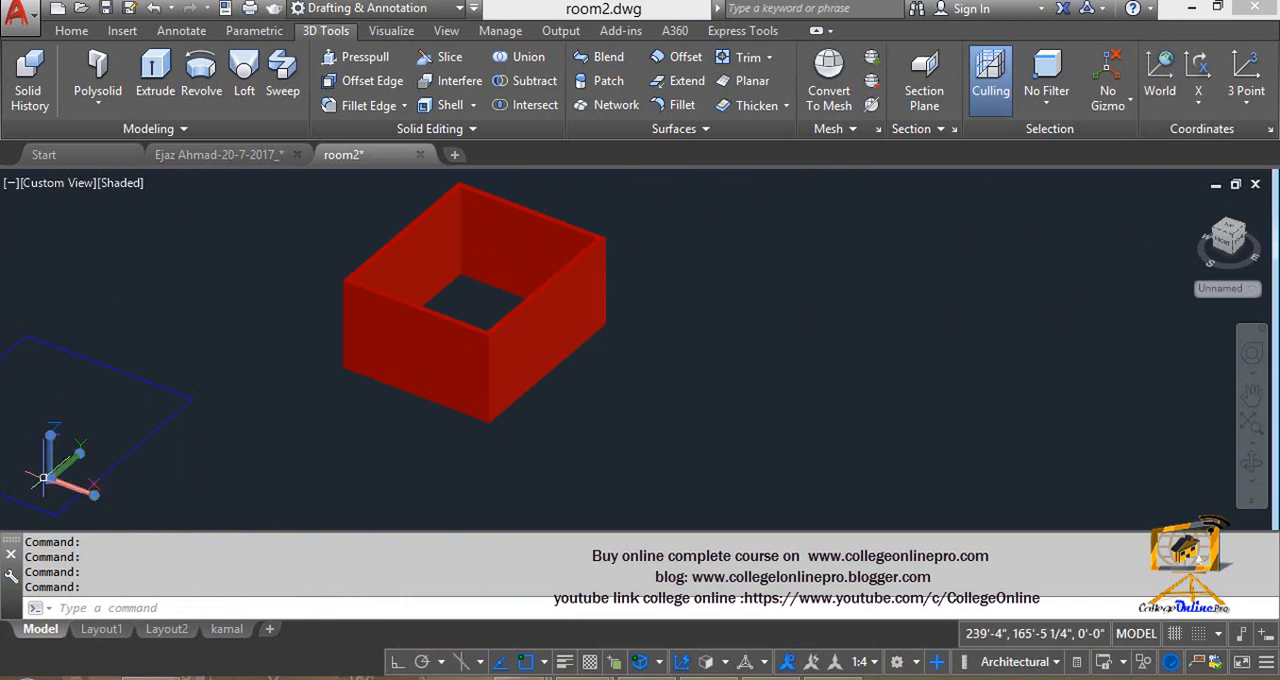
click(52, 465)
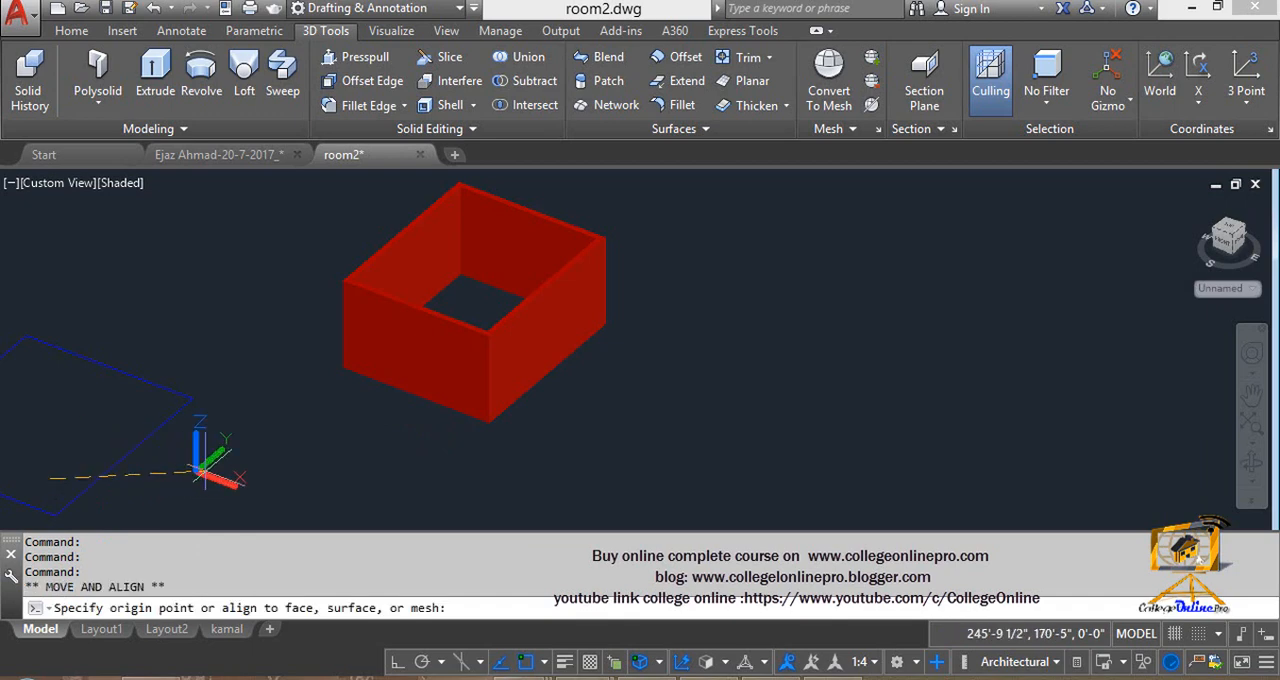
scroll(393, 372, up, 3)
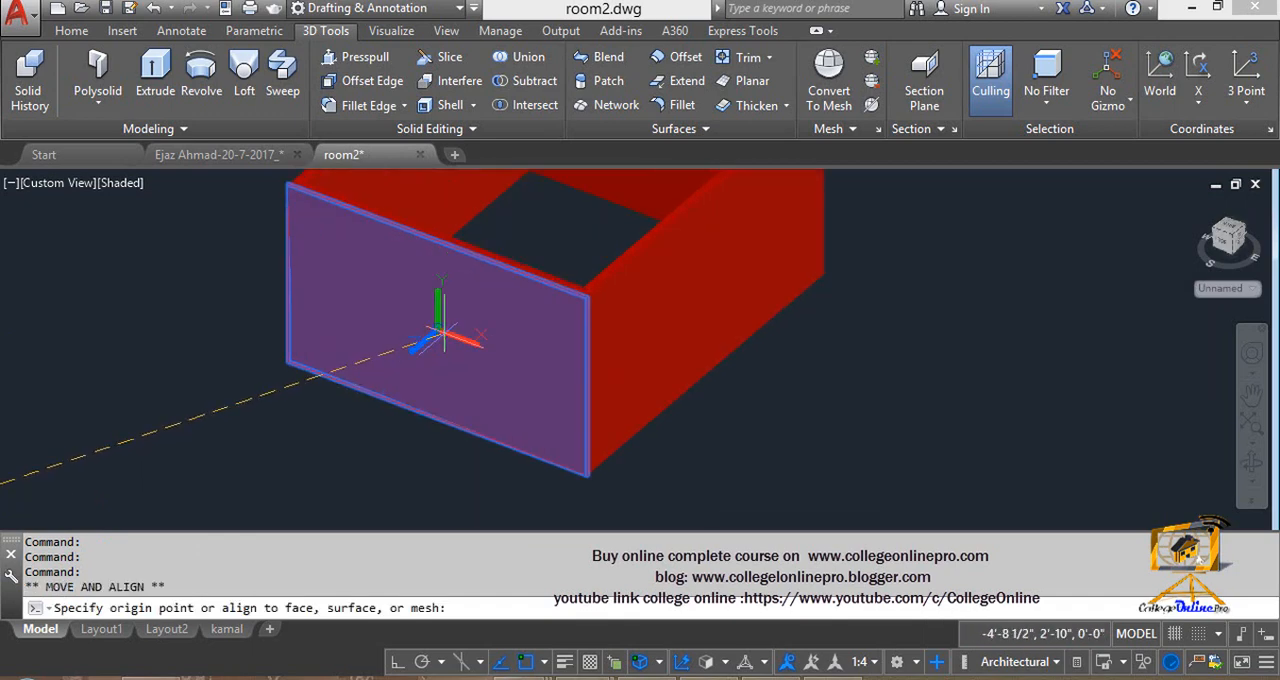
key(Escape)
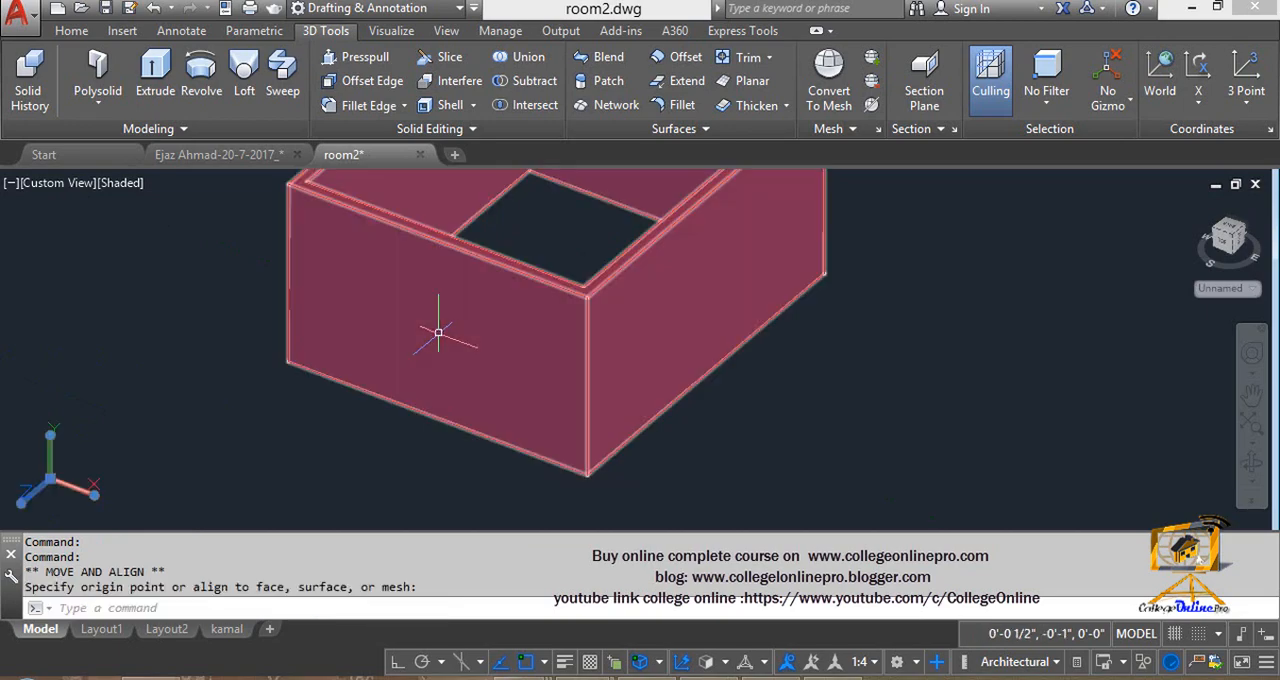
key(Escape)
- Try to draw a rectangle on the front face of the room walls and inspect it from other angles
text(rec)
key(Return)
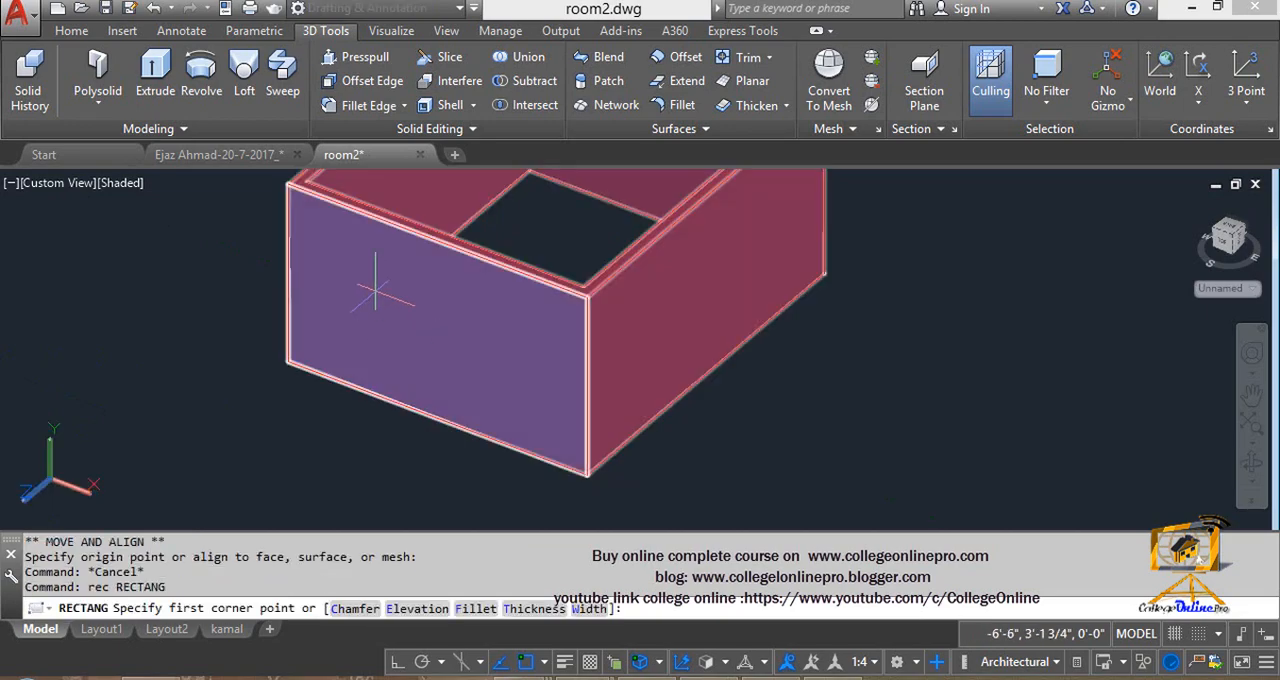
click(363, 277)
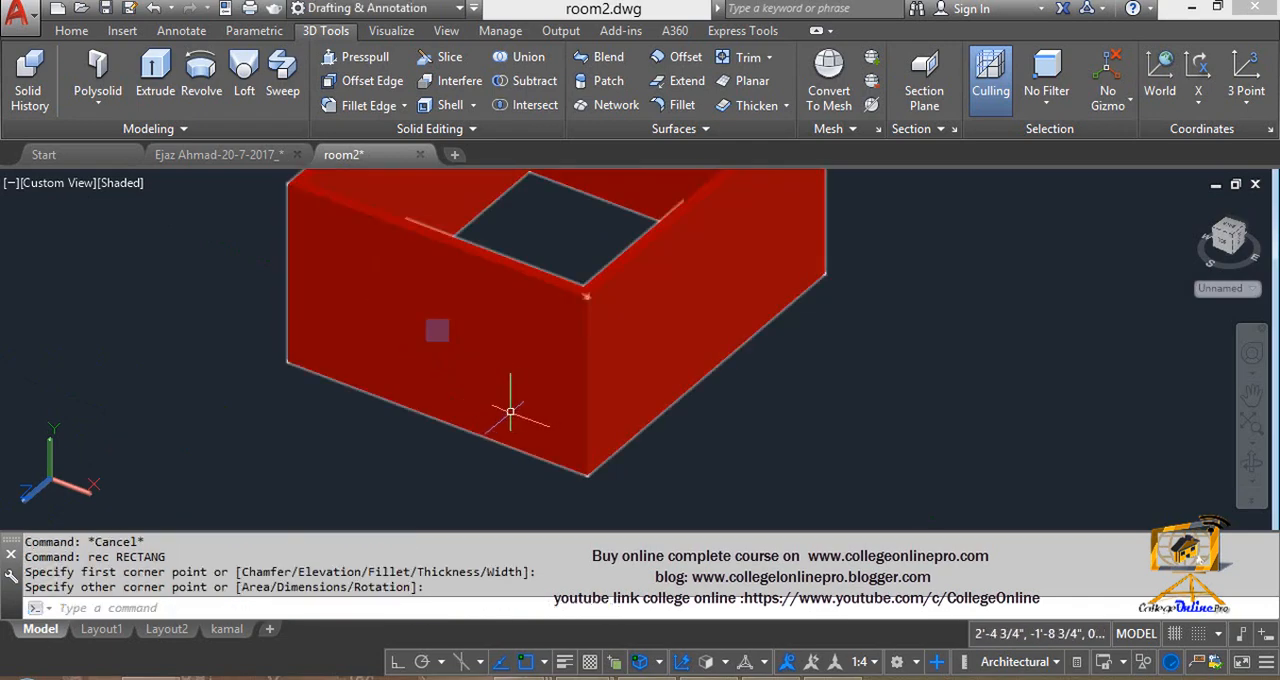
shift+middle_drag(442, 378, 330, 410)
scroll(481, 355, down, 9)
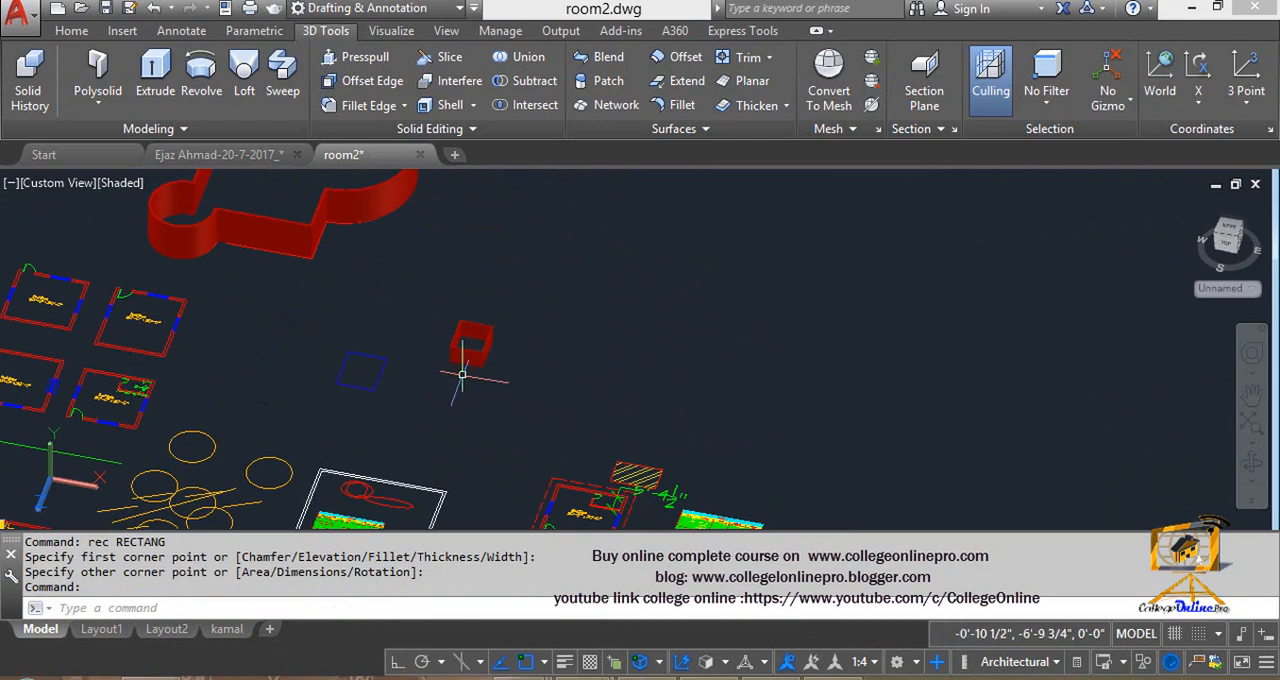
scroll(462, 375, up, 8)
middle_drag(457, 334, 484, 465)
shift+middle_drag(468, 442, 507, 344)
scroll(490, 350, down, 5)
- Draw a narrow upright rectangle in the front-aligned UCS, just below the room walls
text(C)
key(Return)
click(492, 336)
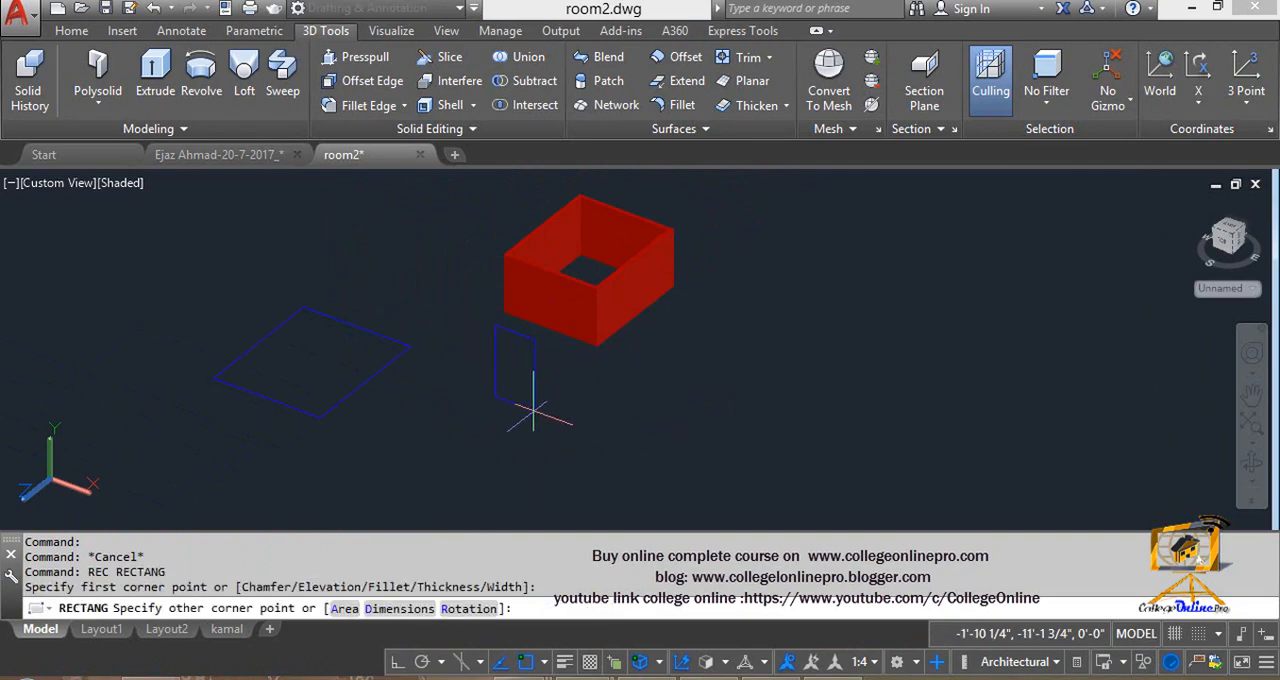
click(543, 416)
- Turn off dynamic UCS and 3D object snap, and draw a wide rectangle on the front face of the room walls
scroll(543, 380, up, 4)
scroll(543, 349, up, 2)
shift+middle_drag(543, 349, 563, 414)
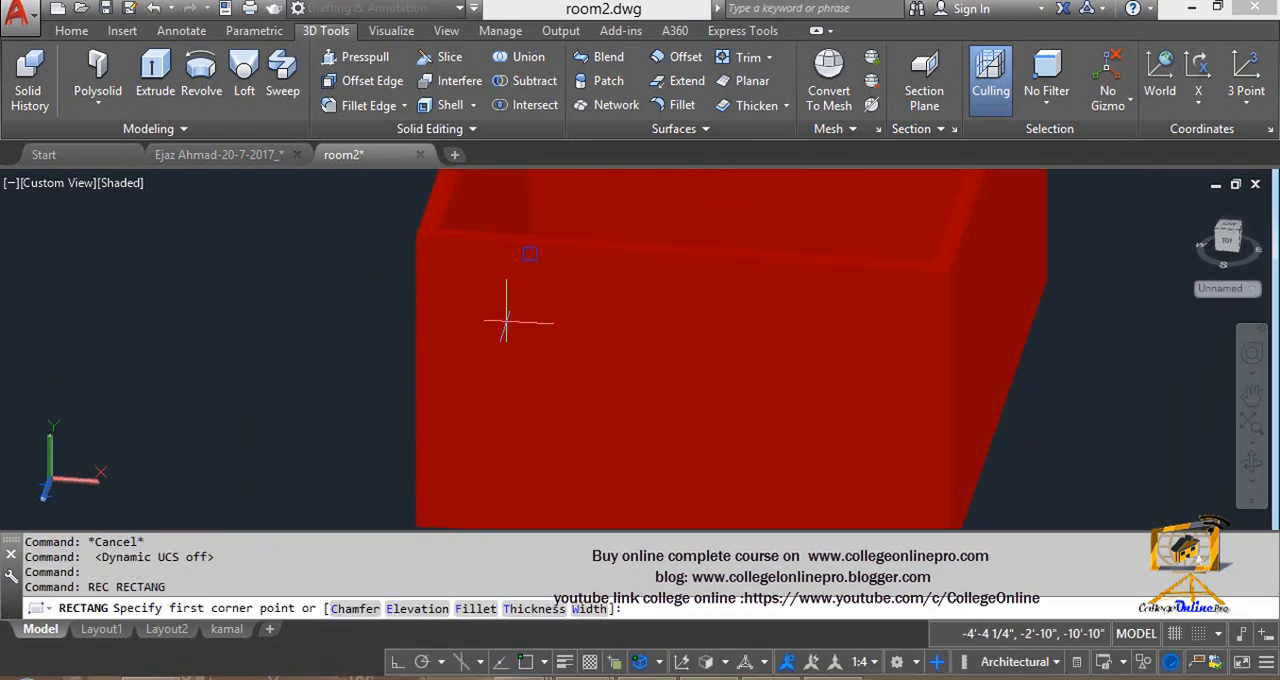
scroll(523, 346, down, 2)
middle_drag(523, 346, 516, 307)
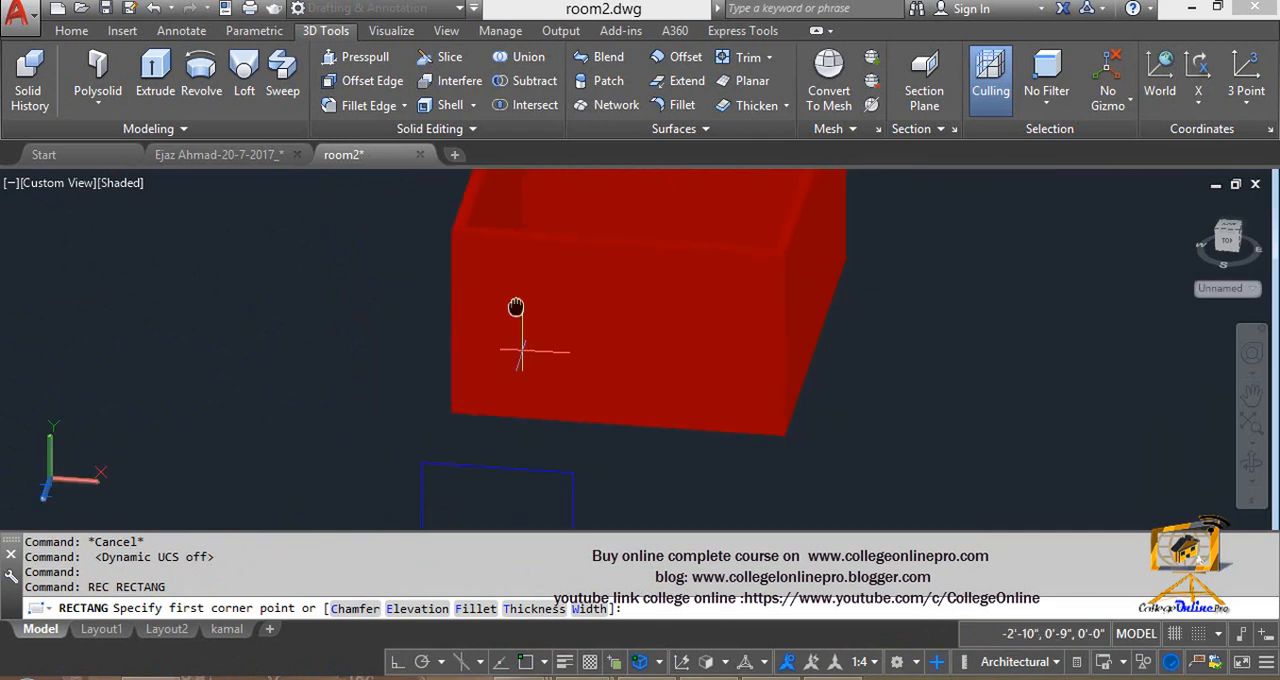
click(643, 661)
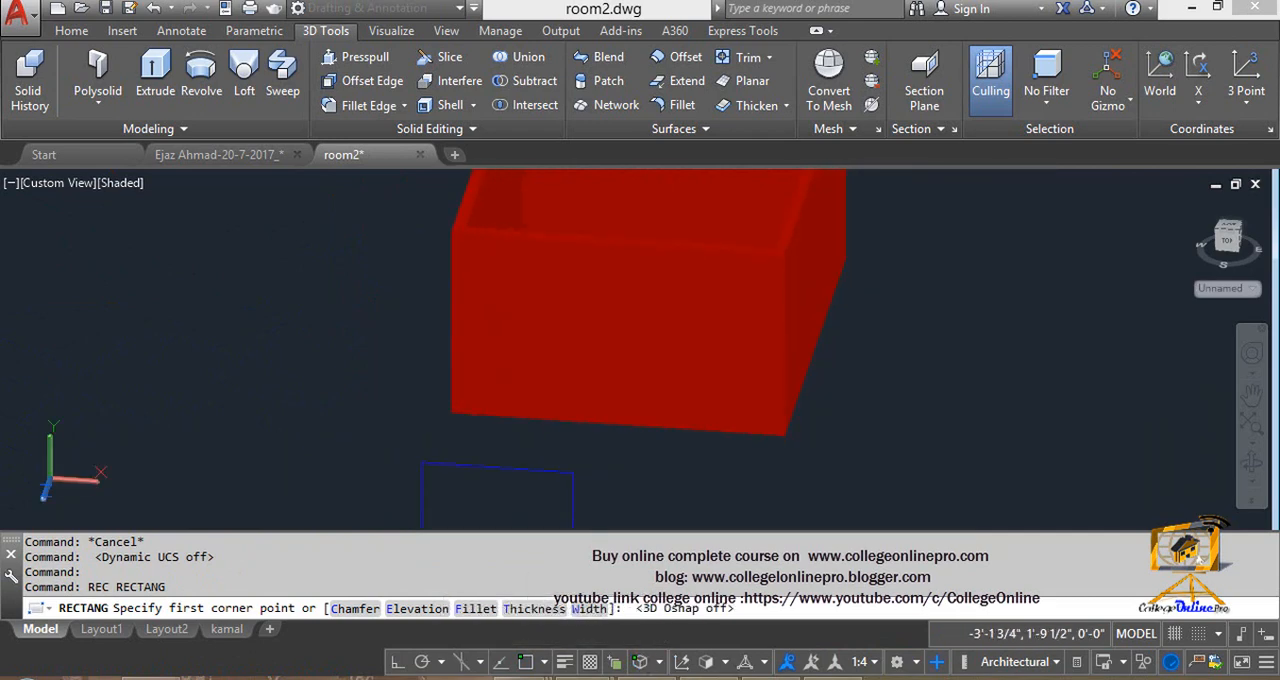
click(507, 270)
click(612, 425)
shift+middle_drag(612, 425, 554, 414)
- Delete the rectangle drawn on the front face of the room walls
click(556, 397)
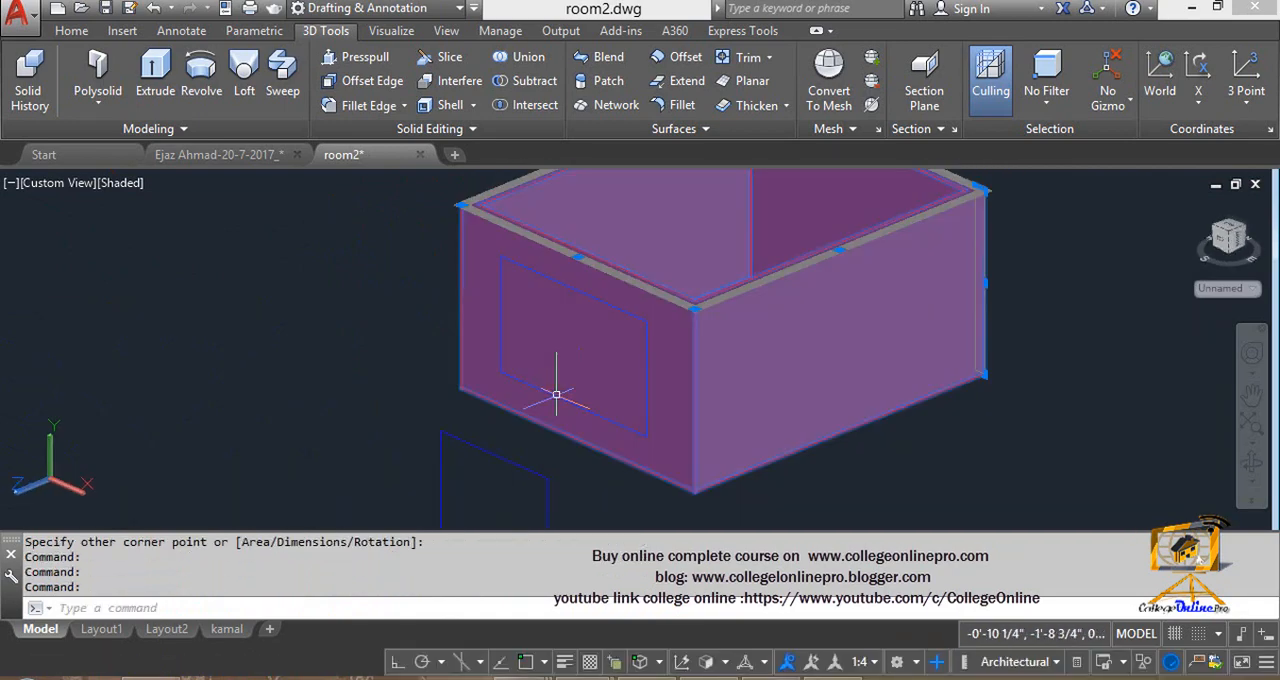
key(Escape)
click(555, 395)
key(Escape)
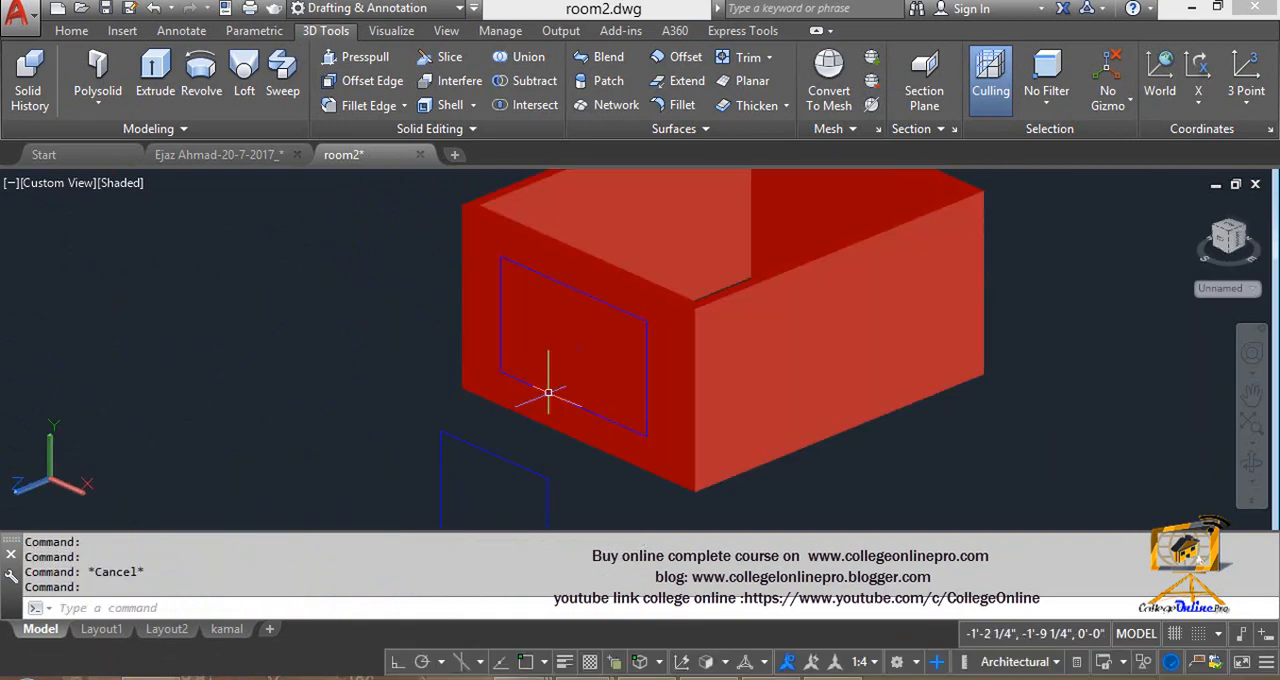
scroll(653, 418, up, 2)
scroll(648, 403, up, 2)
click(648, 403)
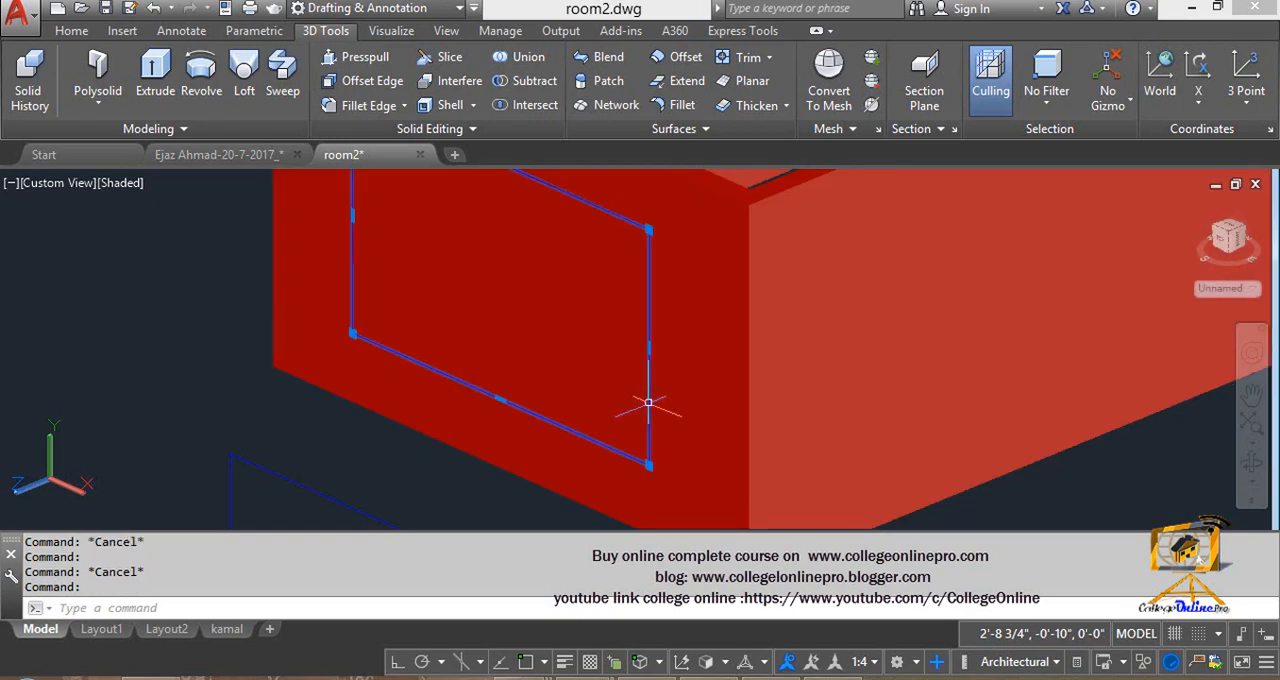
key(Delete)
- Move and align the UCS to the adjacent lighter side face of the room walls
scroll(645, 400, down, 5)
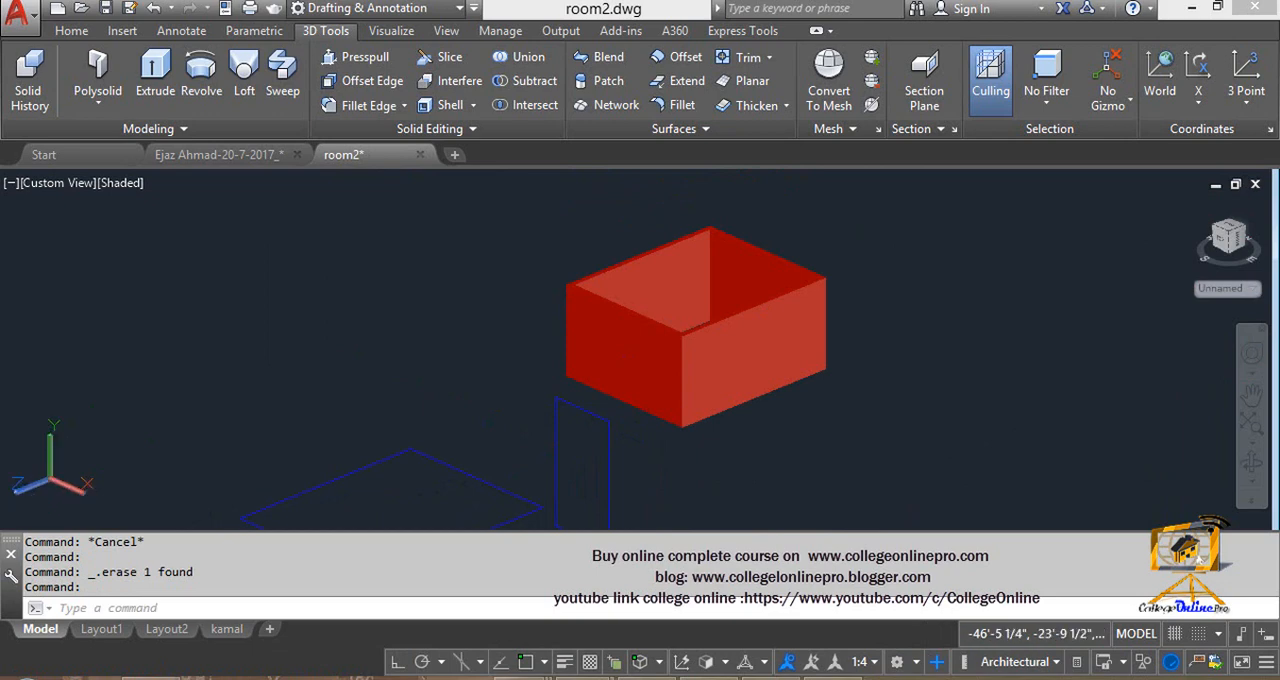
click(52, 478)
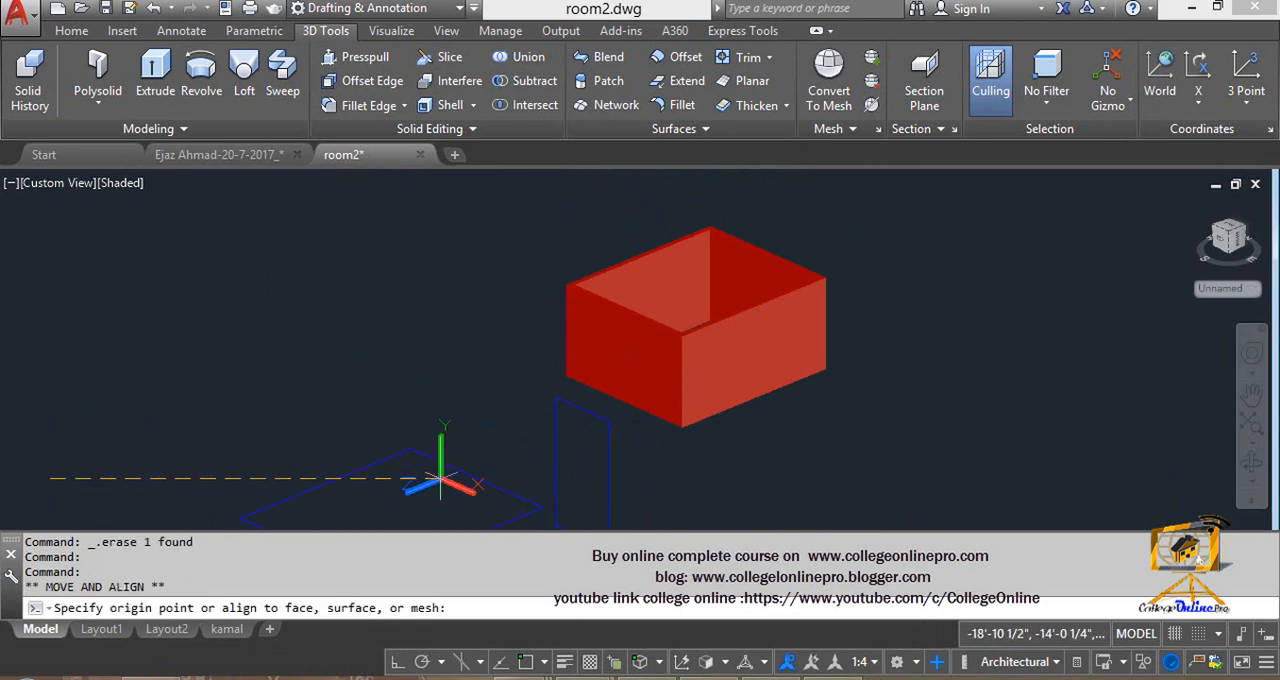
click(762, 360)
scroll(762, 360, up, 5)
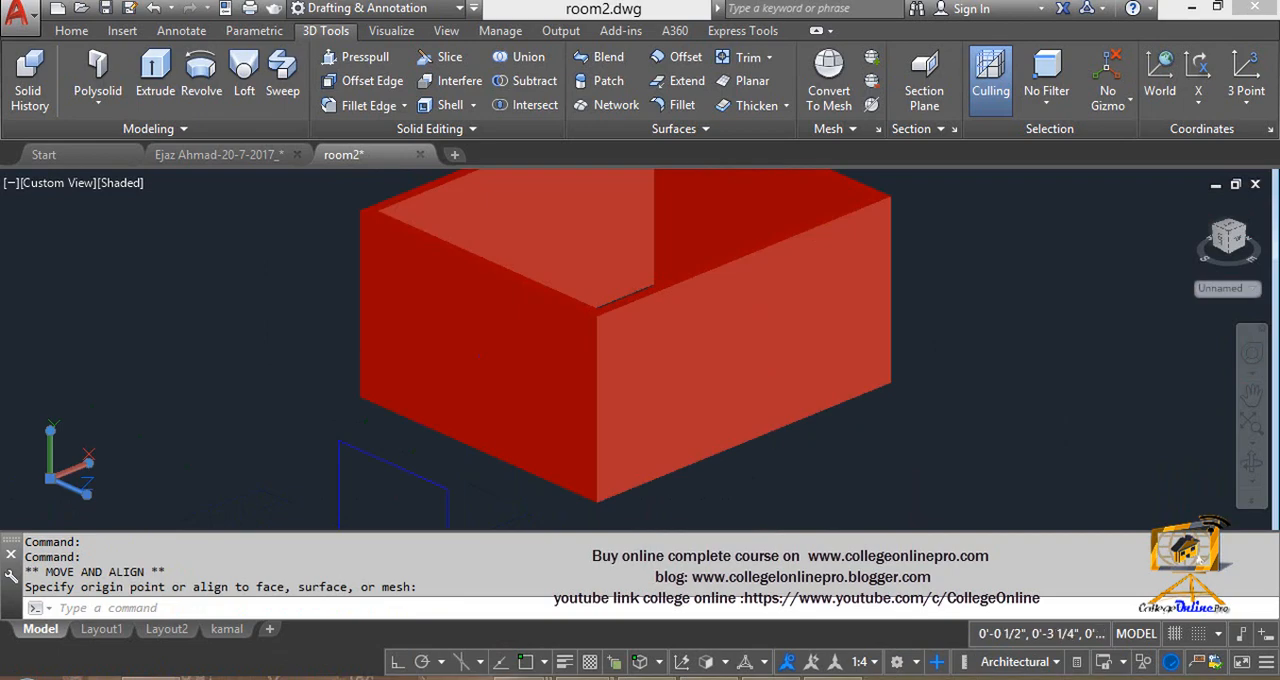
text(EC)
key(Return)
click(753, 326)
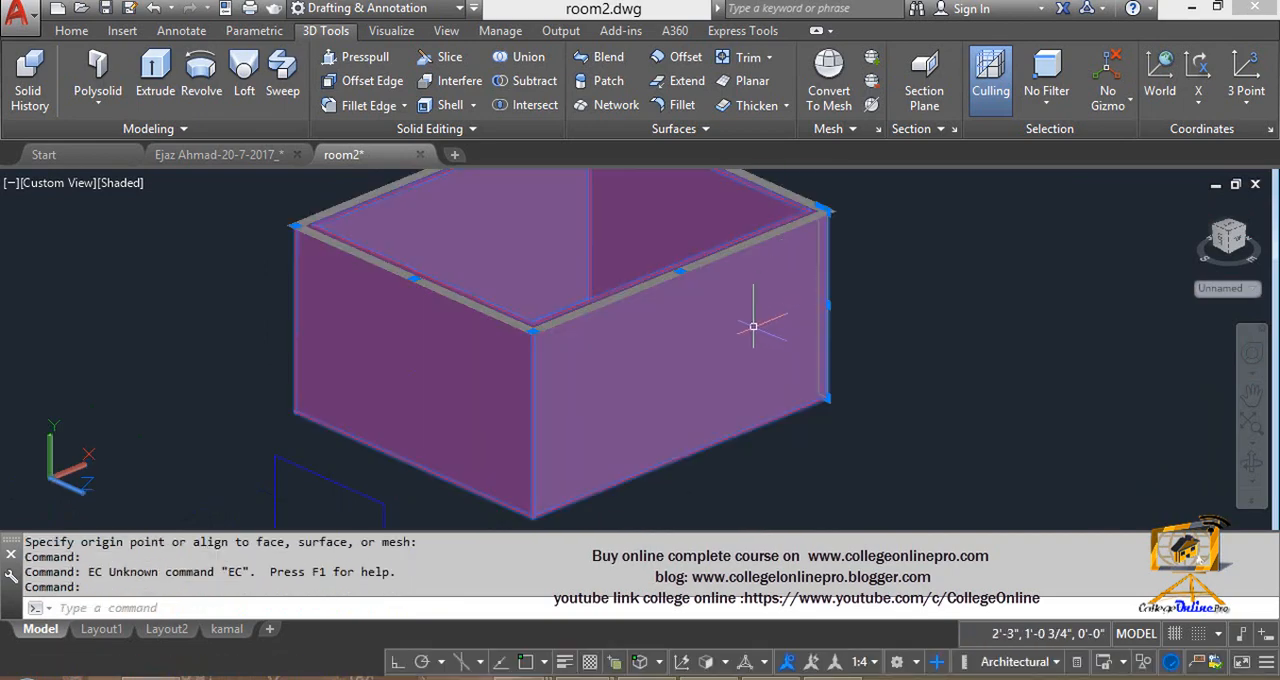
key(Escape)
key(Escape)
- Draw a wide rectangle on the lighter side face of the room walls
text(REC)
key(Return)
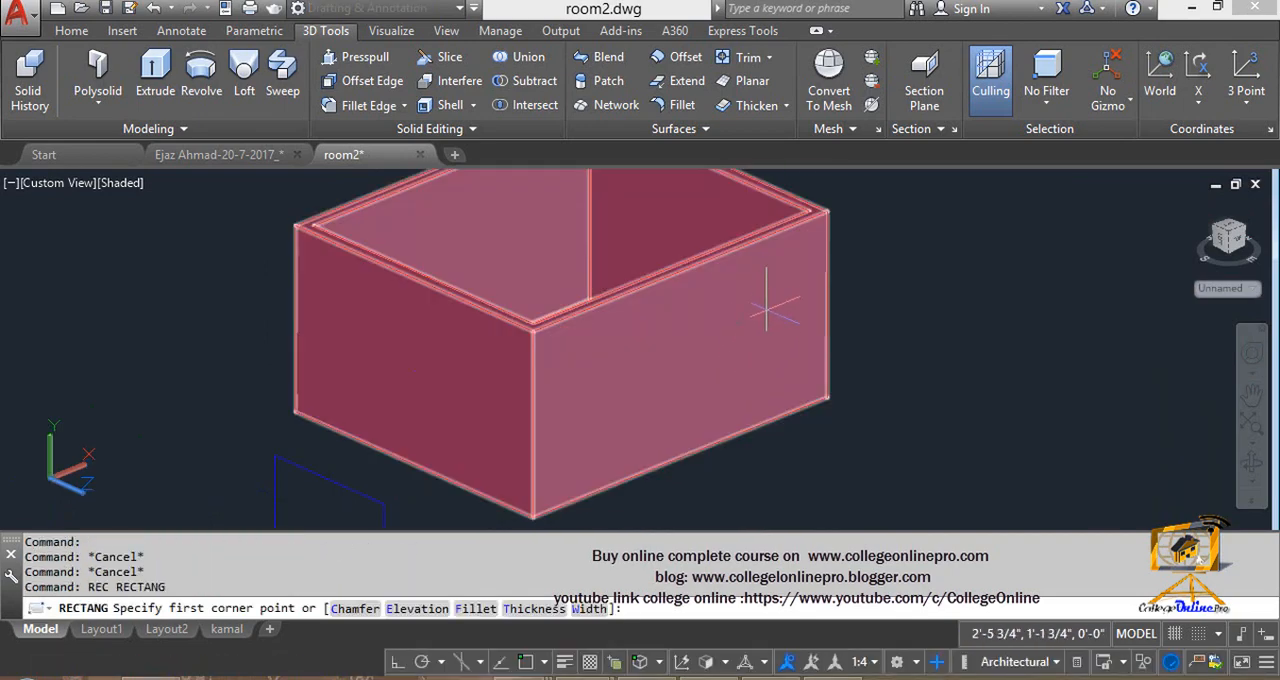
click(785, 288)
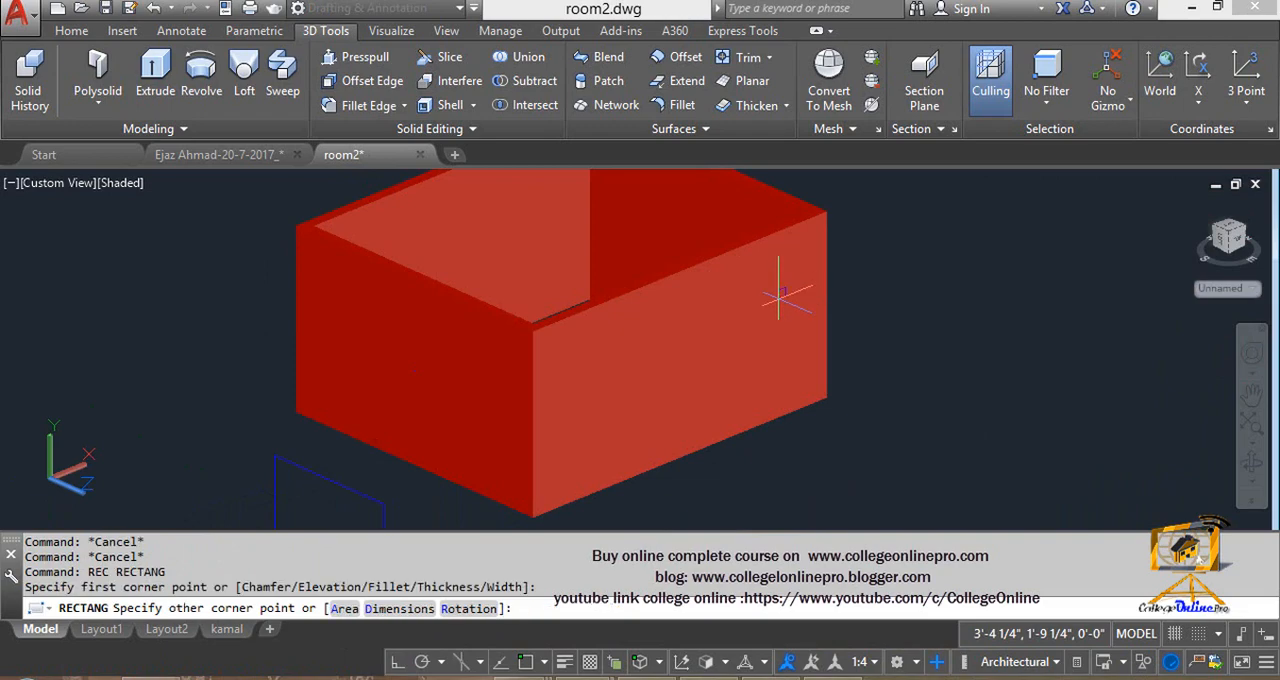
click(579, 445)
- Turn on object snap and snap tracking, and draw a circle of about 1'-3 1/2" radius centred on the midpoint of the rectangle's upper edge
text(c)
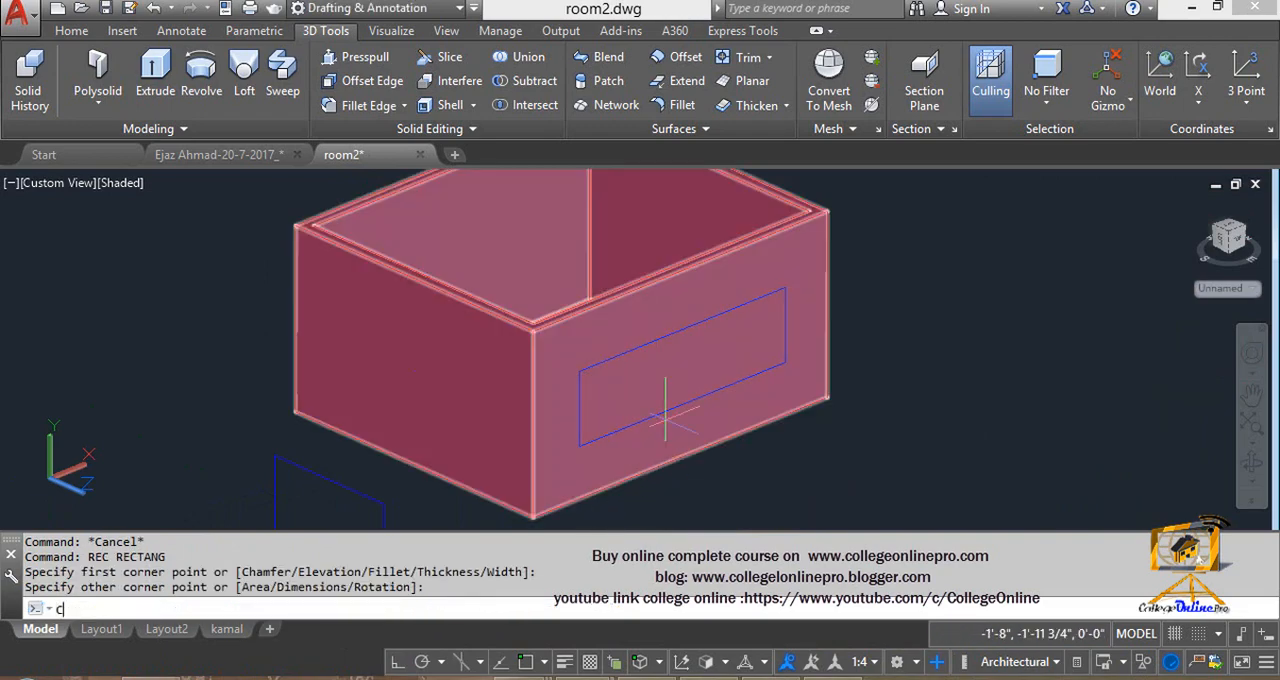
key(Return)
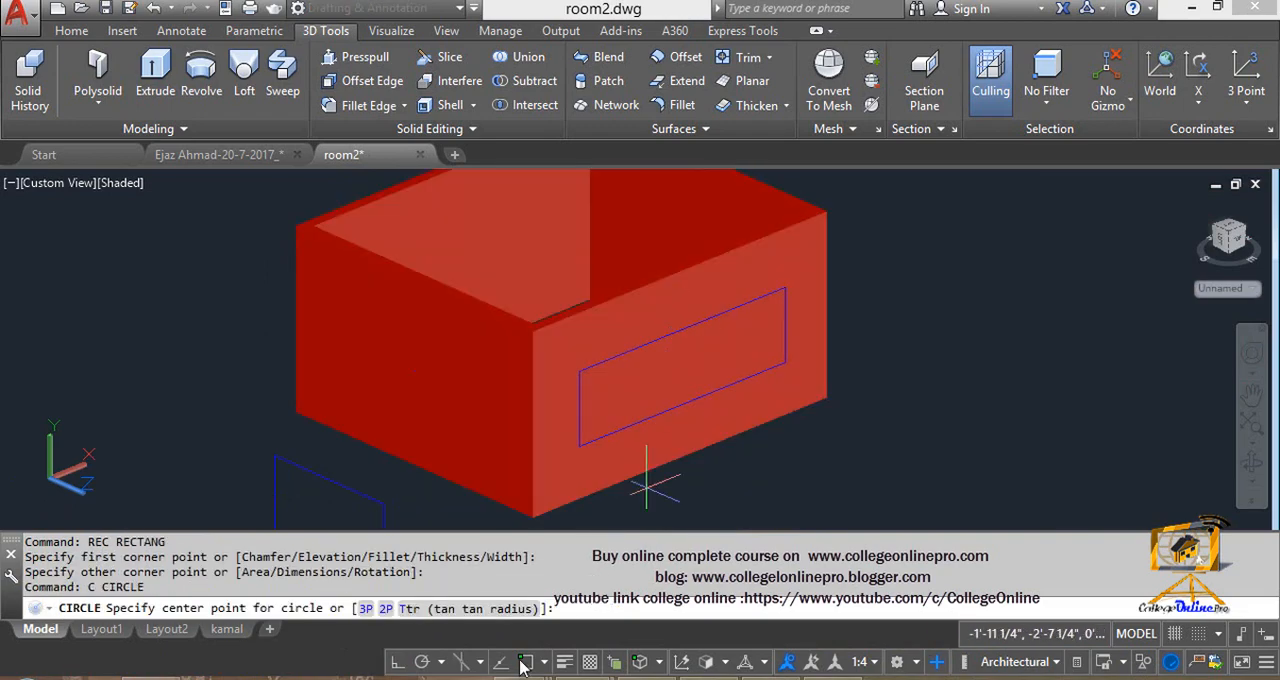
click(500, 661)
click(525, 661)
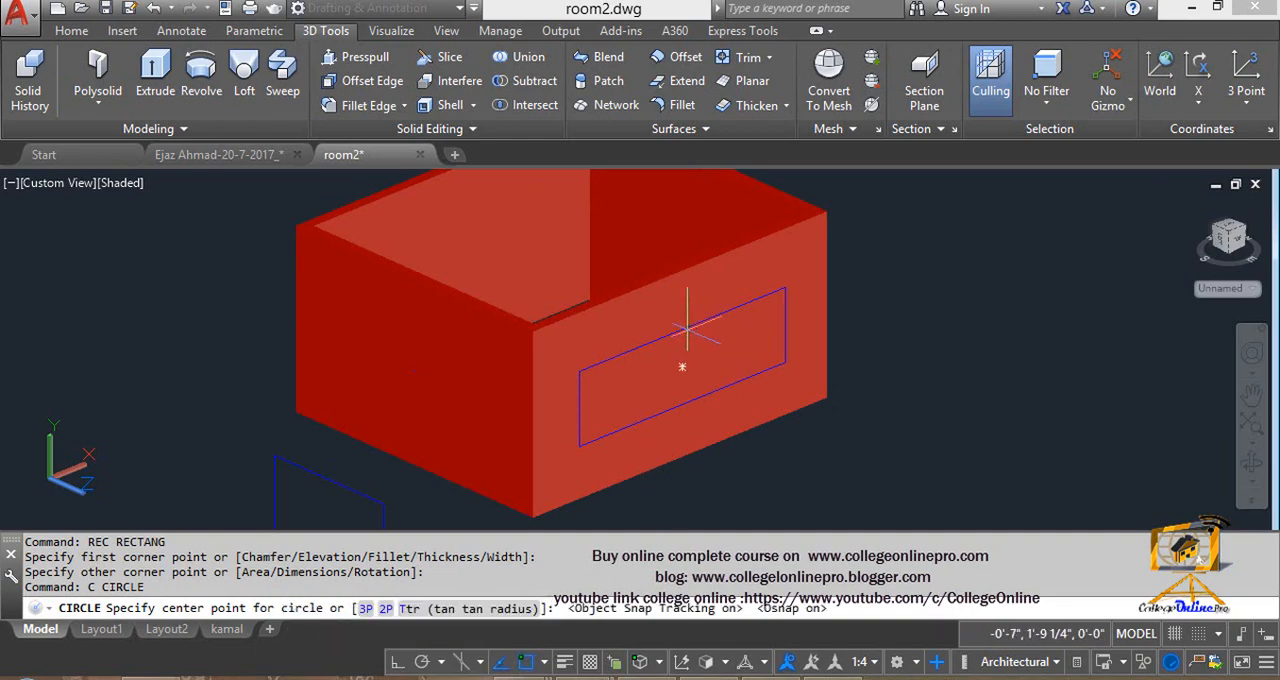
click(683, 333)
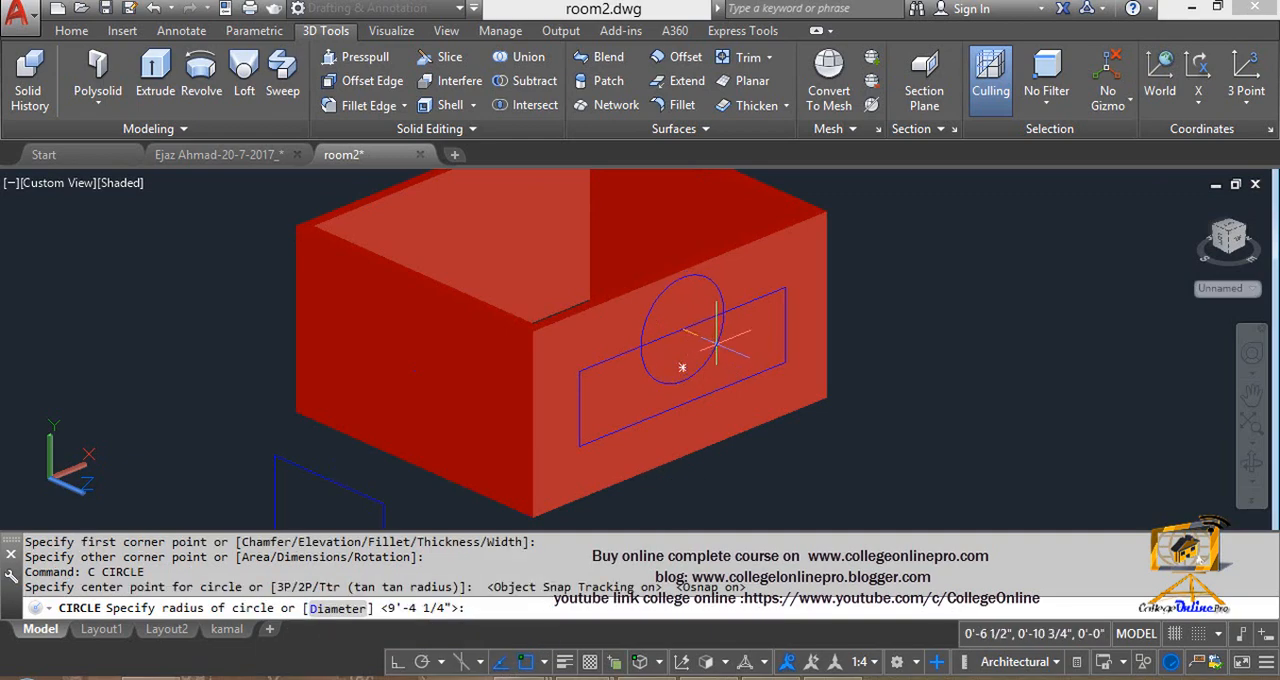
scroll(721, 340, up, 4)
click(703, 336)
scroll(666, 374, down, 4)
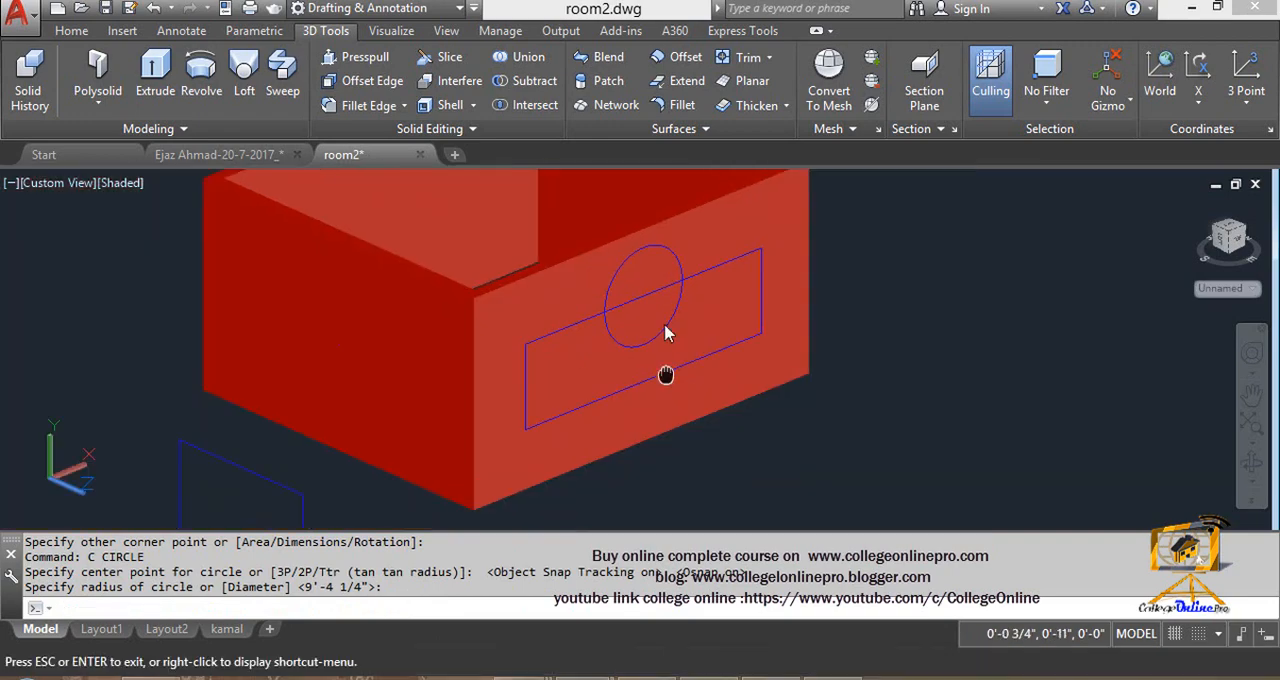
- Draw a smaller circle centred on the rectangle's lower edge, near its middle
scroll(682, 367, up, 2)
key(Escape)
text(c)
key(Return)
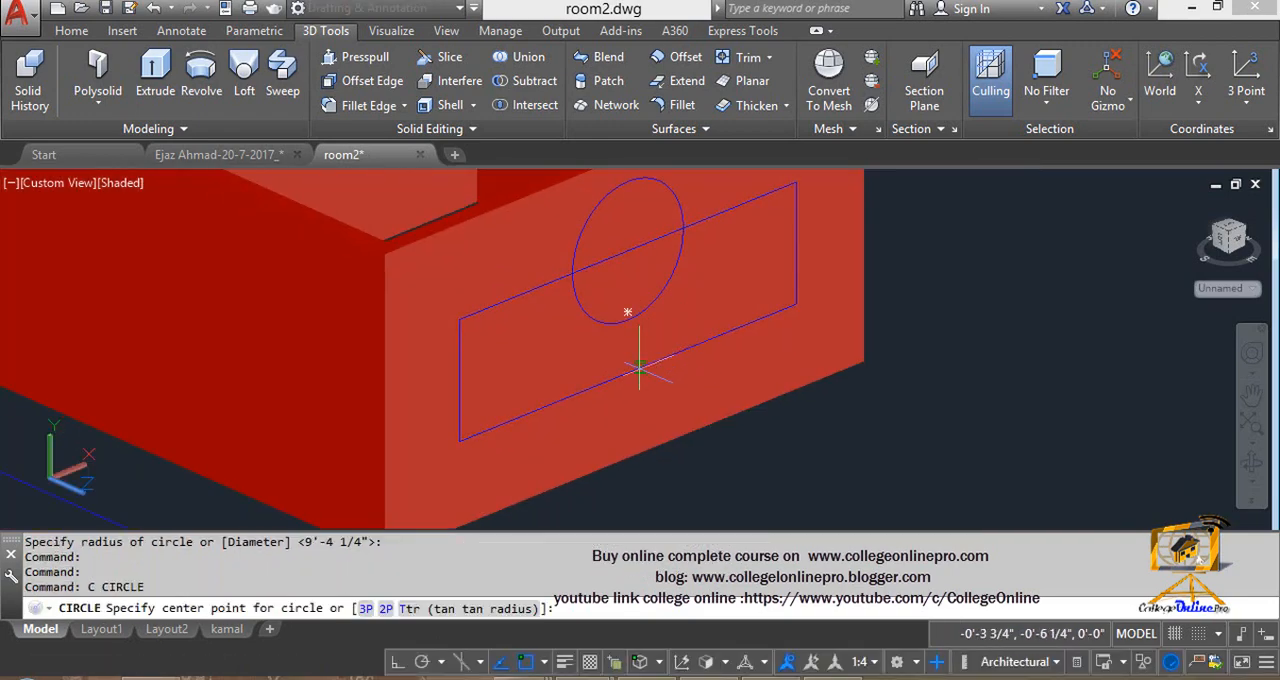
click(660, 360)
click(661, 402)
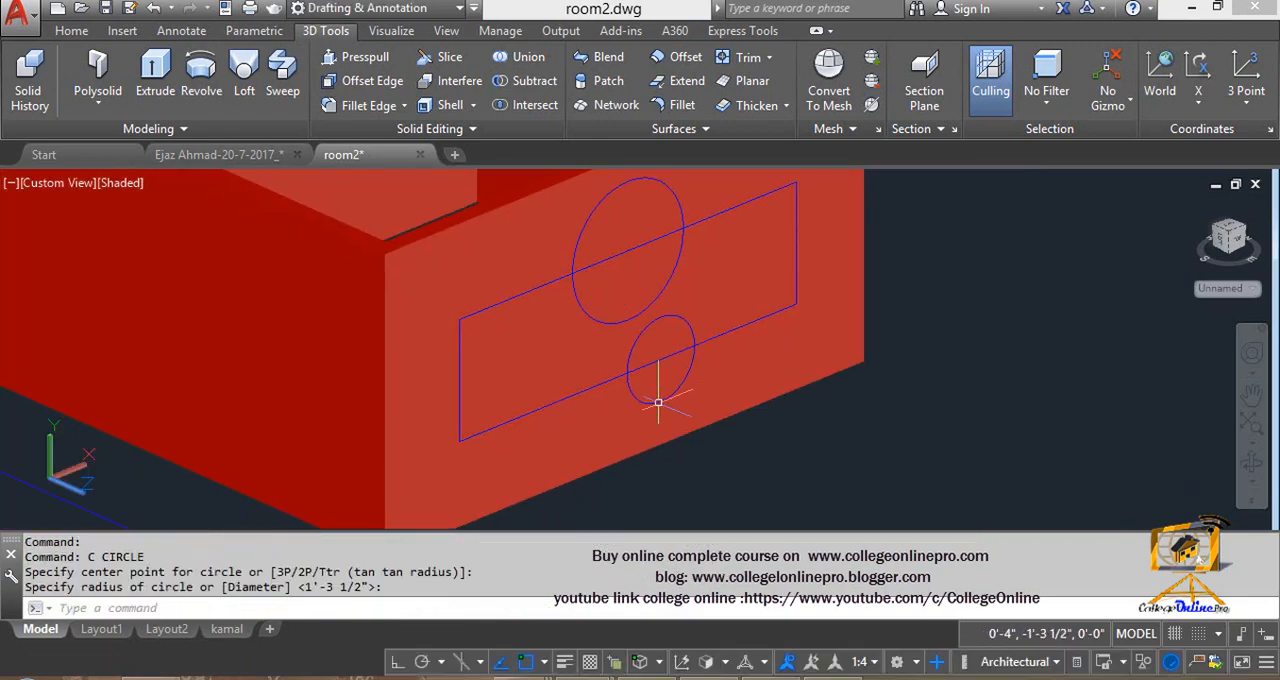
scroll(660, 403, down, 4)
mouse_move(627, 396)
middle_down()
mouse_move(603, 374)
mouse_move(650, 386)
middle_up()
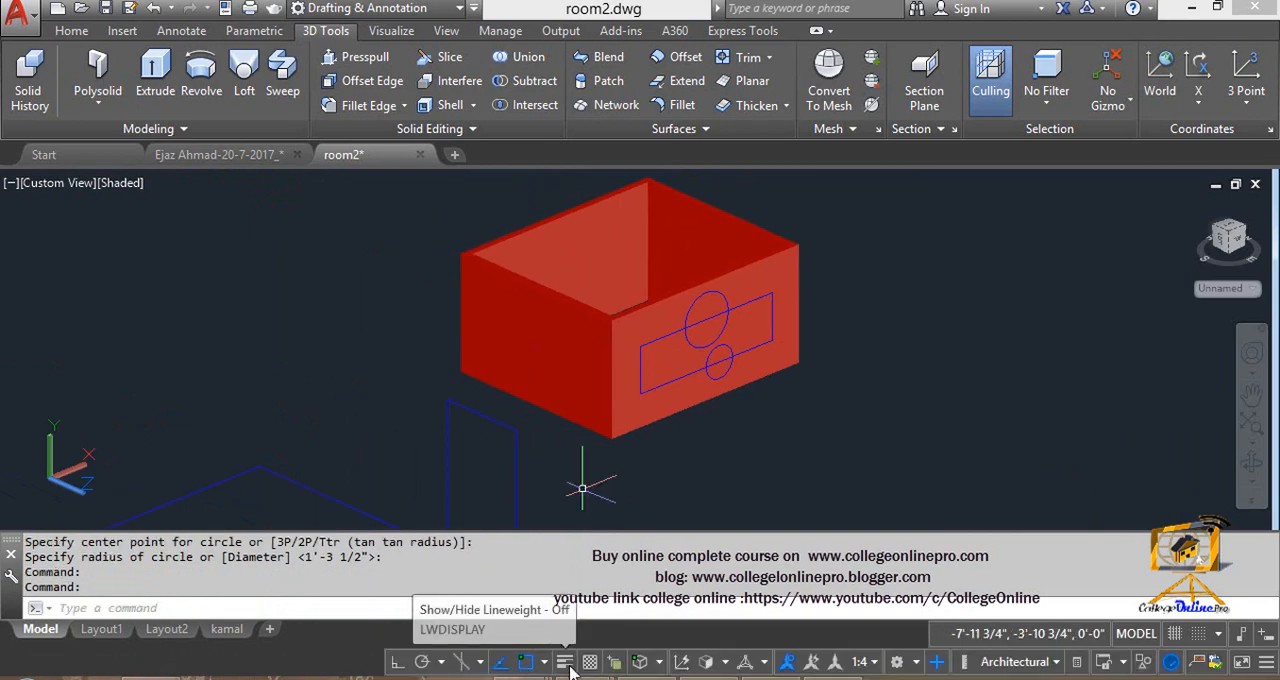
- Review the available 3D object snap modes in the drafting settings without changing them
click(660, 663)
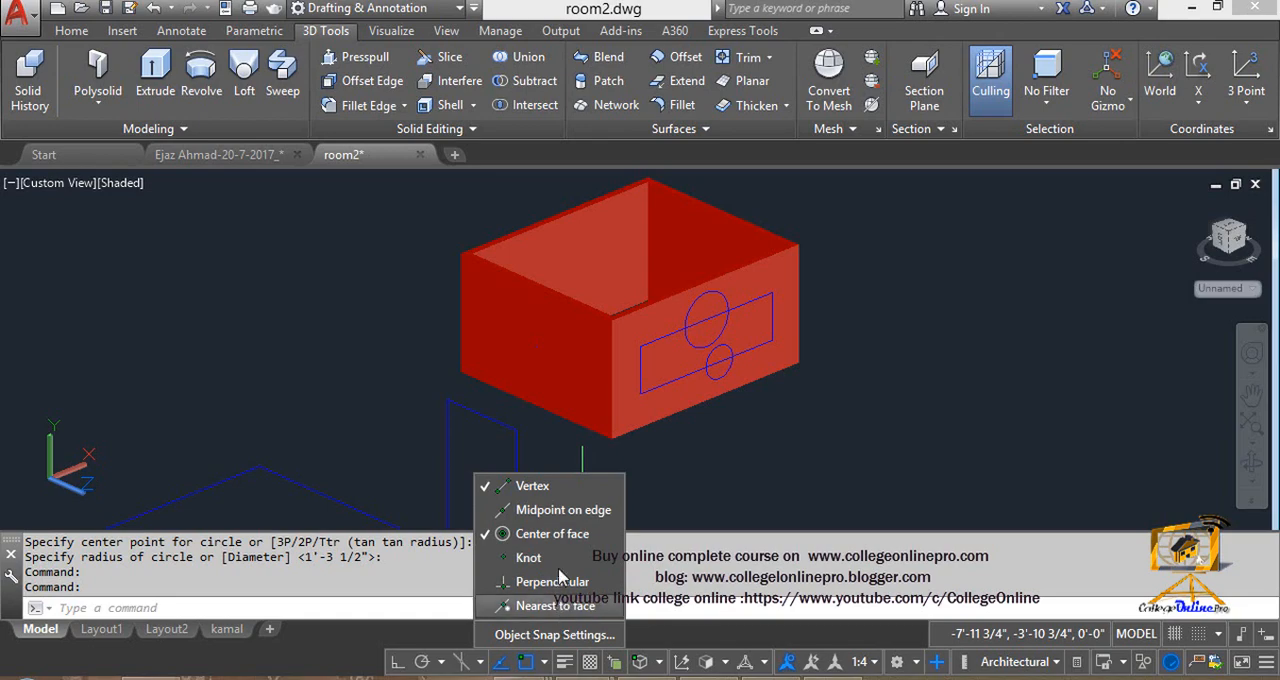
click(566, 638)
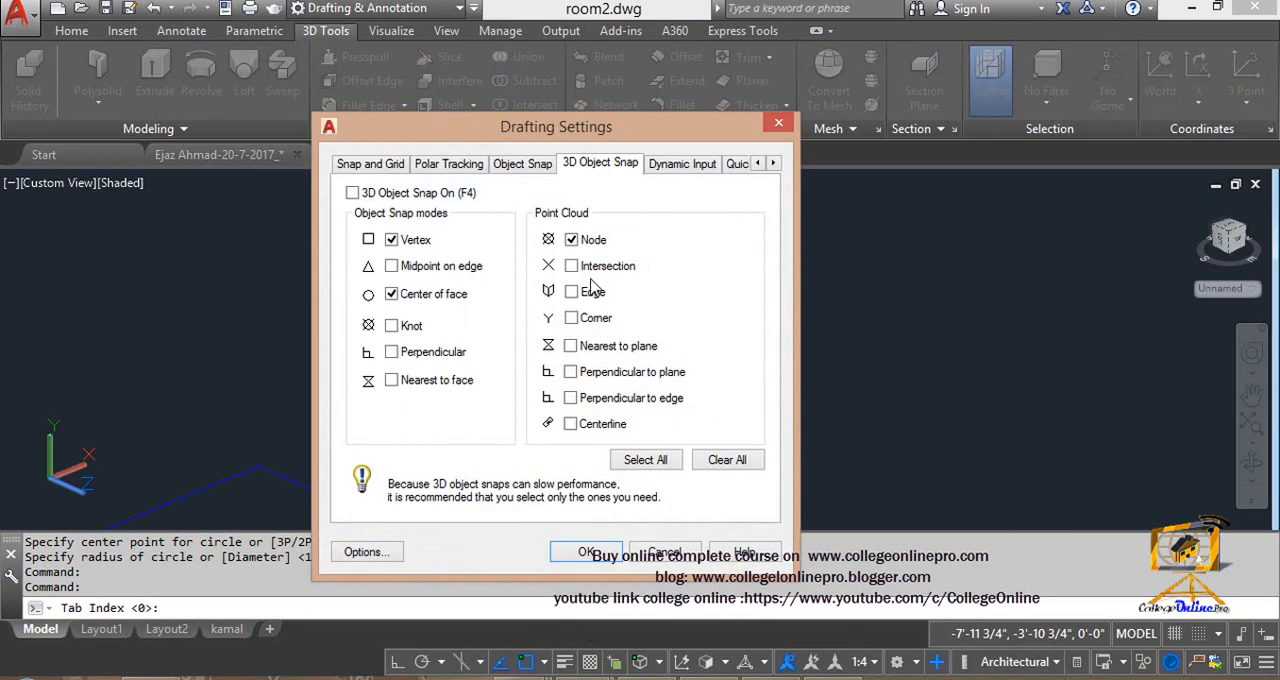
click(665, 553)
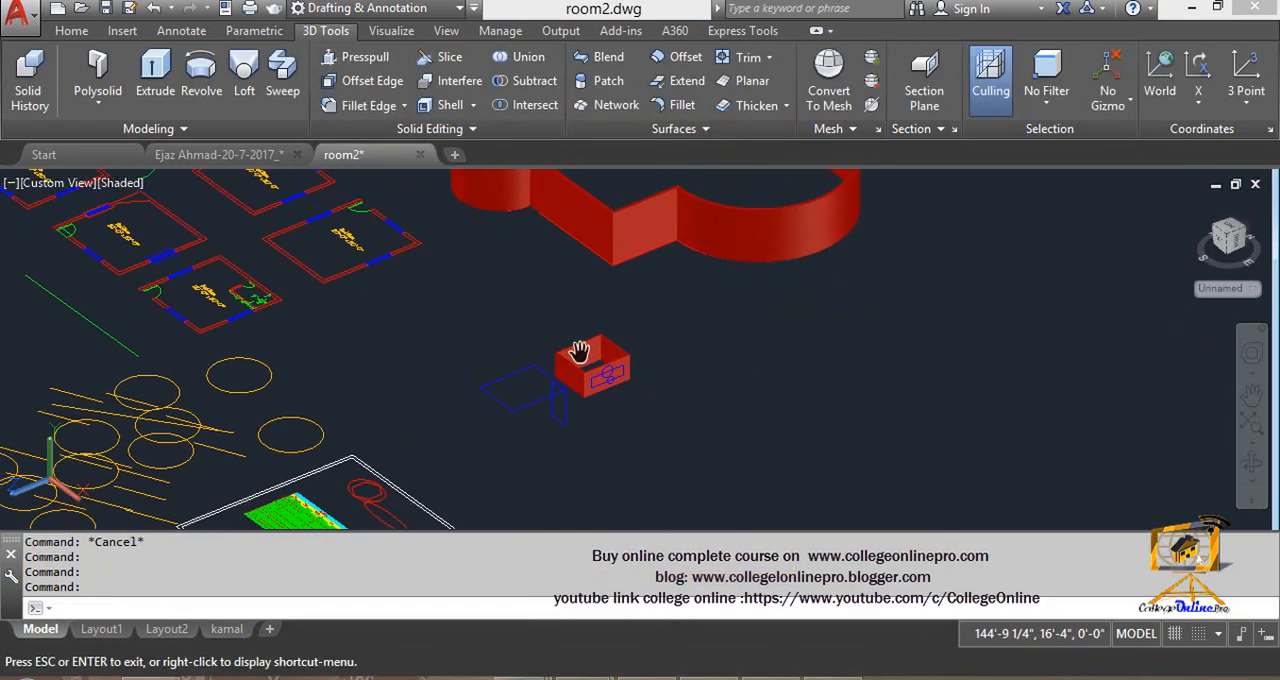
scroll(573, 361, up, 6)
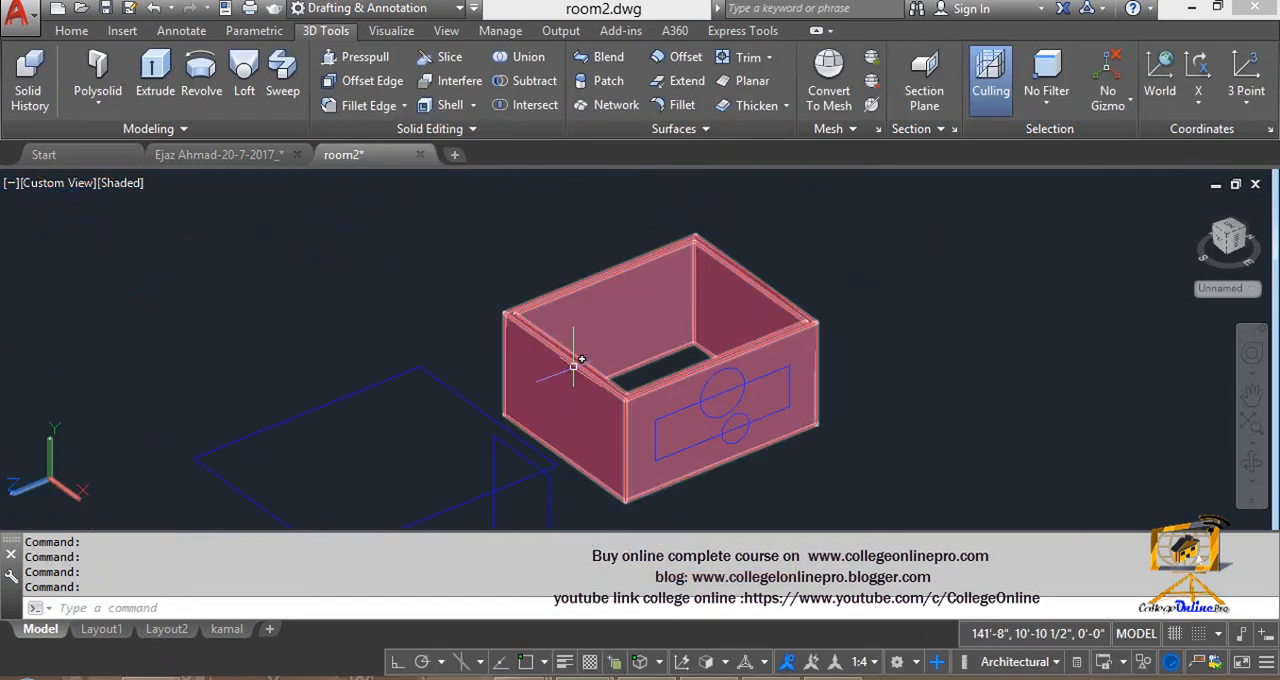
text(')
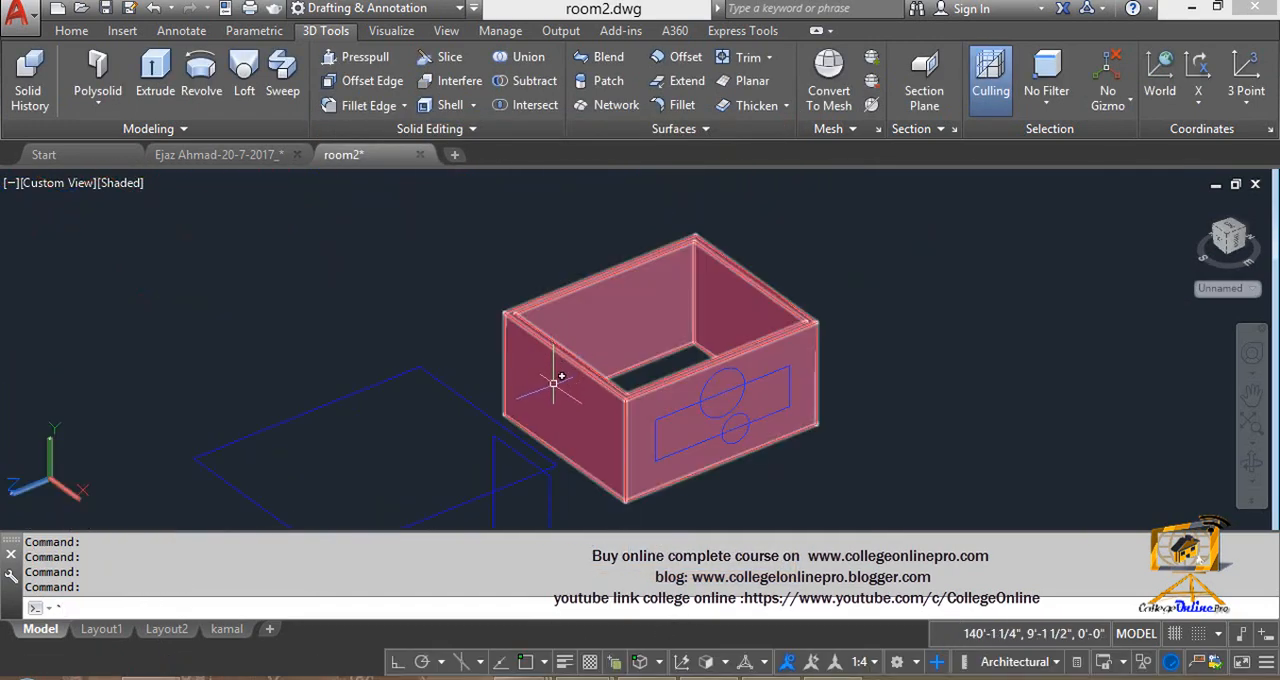
scroll(565, 388, up, 3)
text(rec)
key(Return)
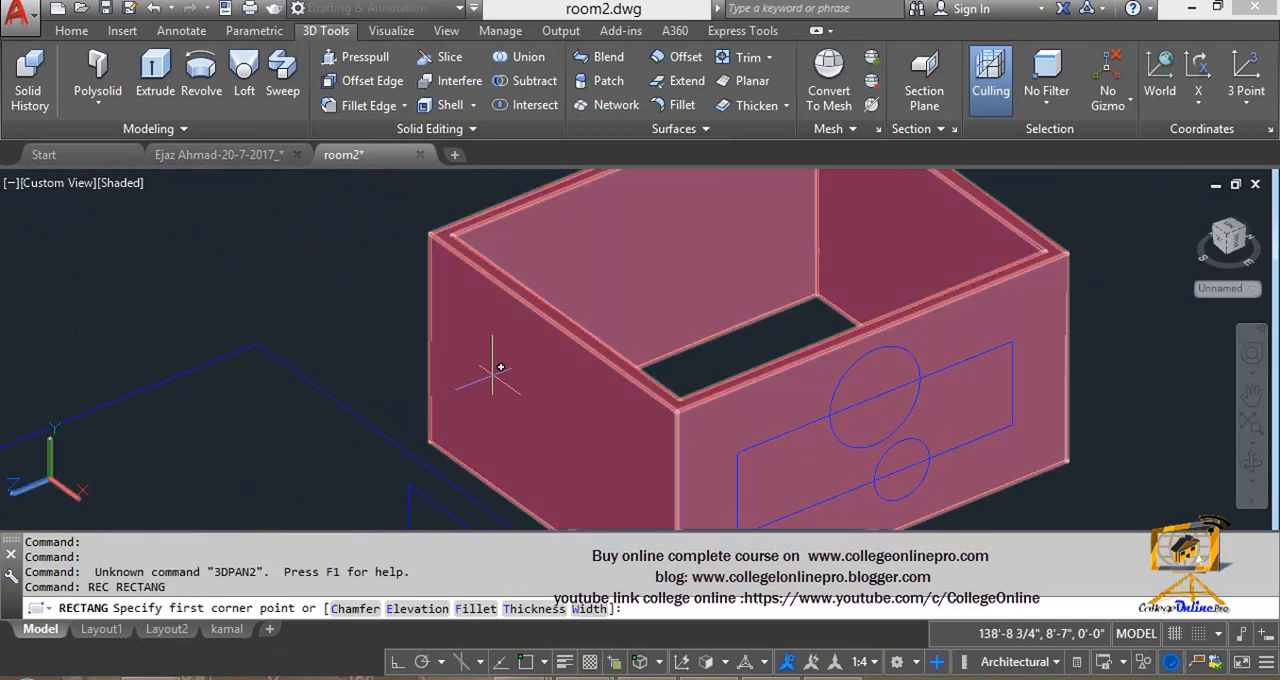
click(492, 370)
scroll(560, 470, down, 4)
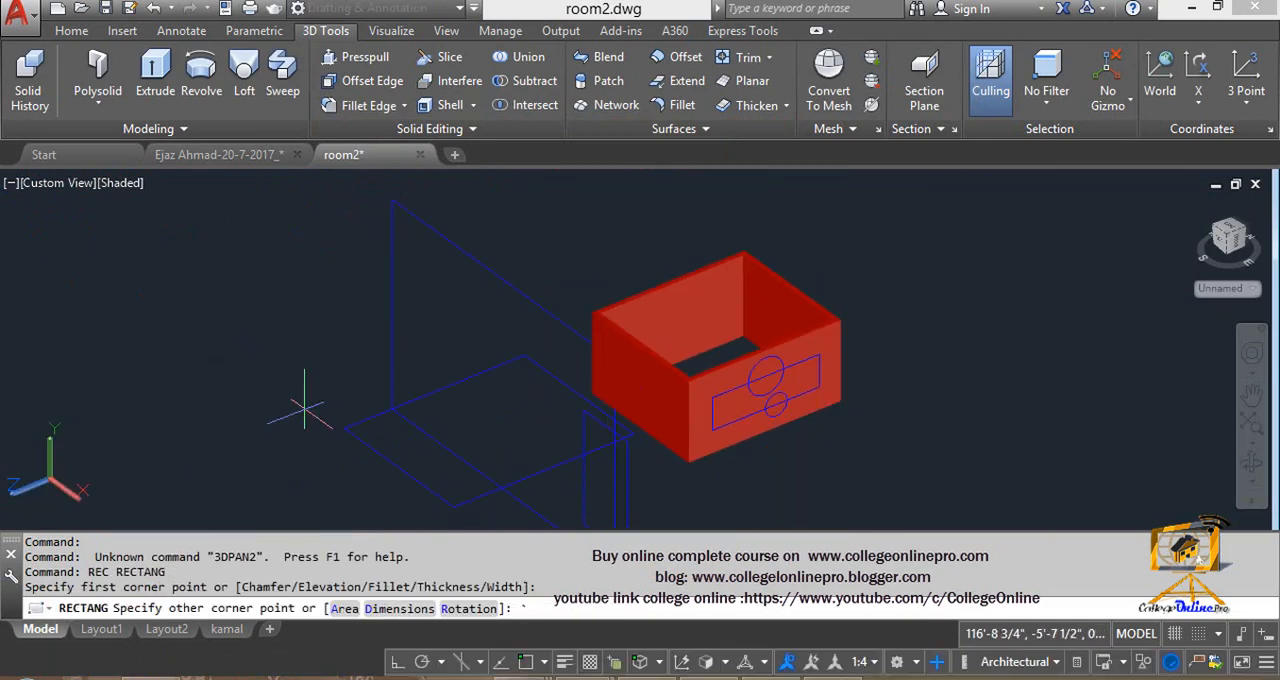
key(Escape)
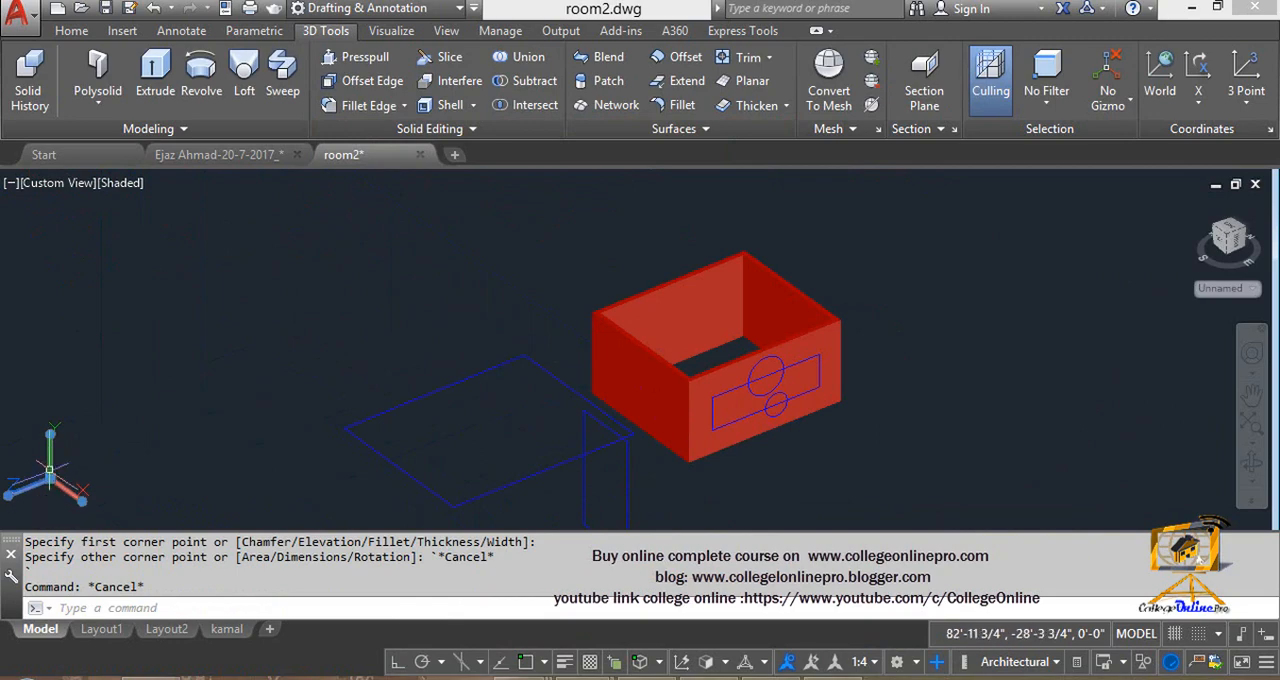
- Move and align the UCS to the darker side face of the room walls
click(51, 485)
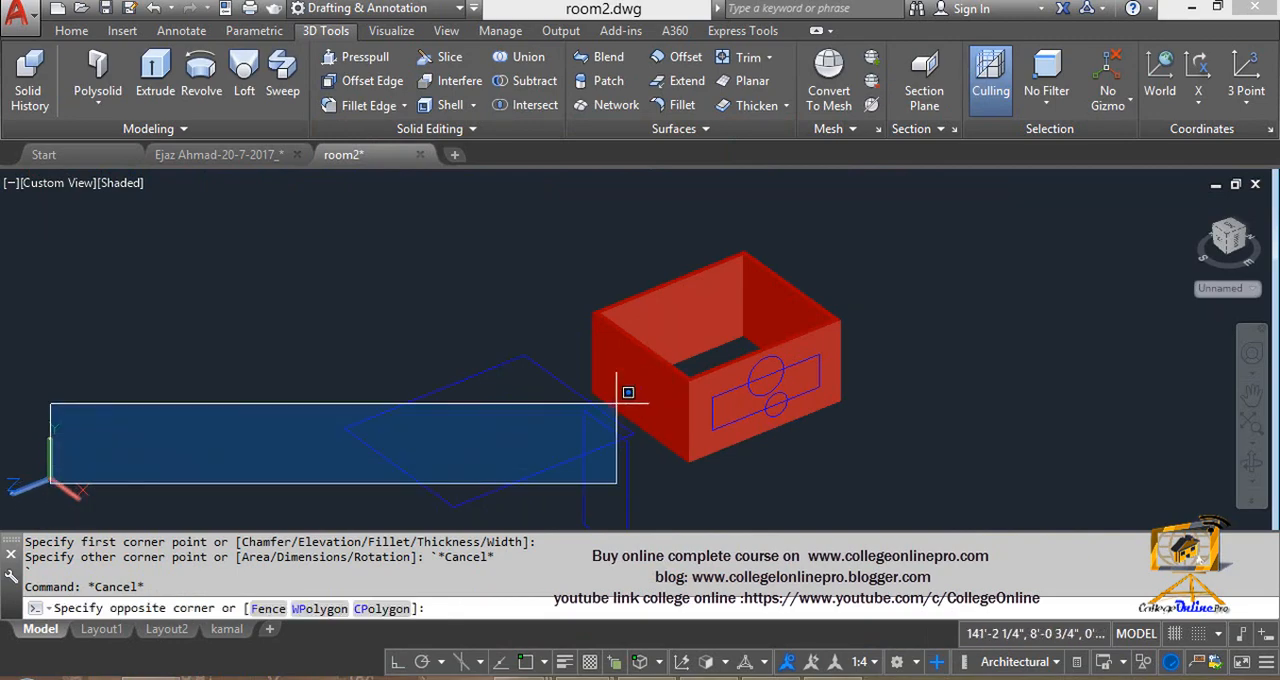
key(Escape)
key(Escape)
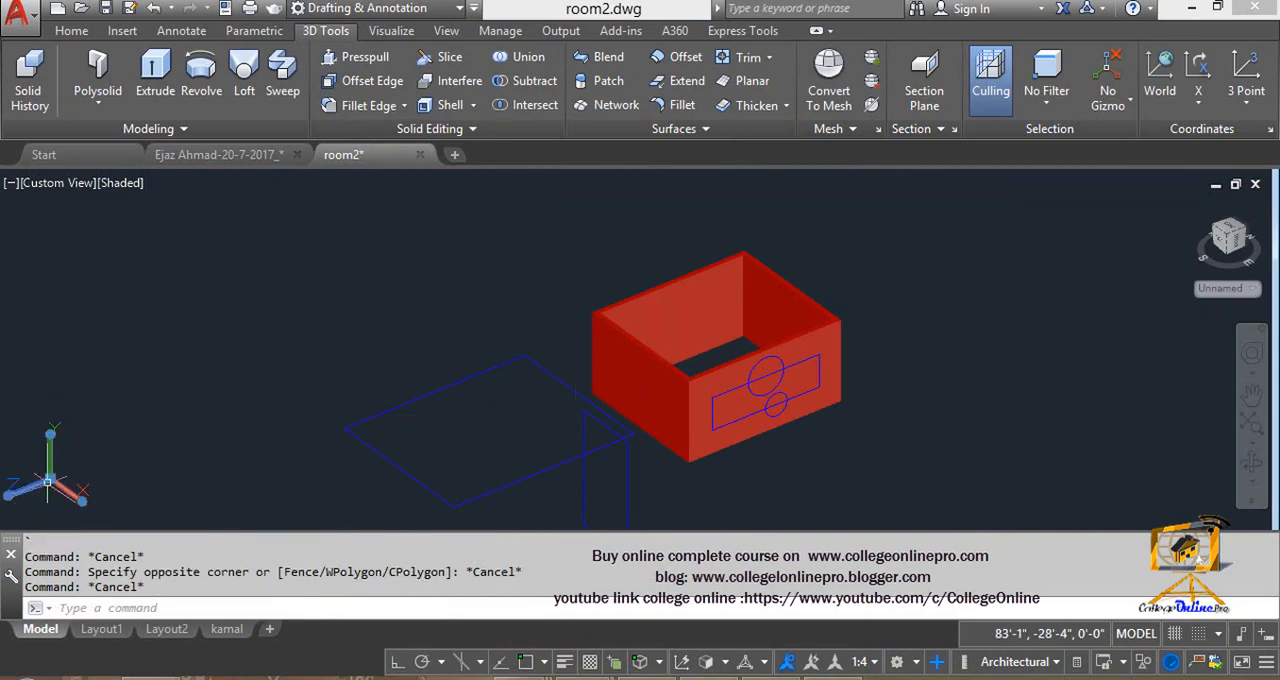
click(51, 485)
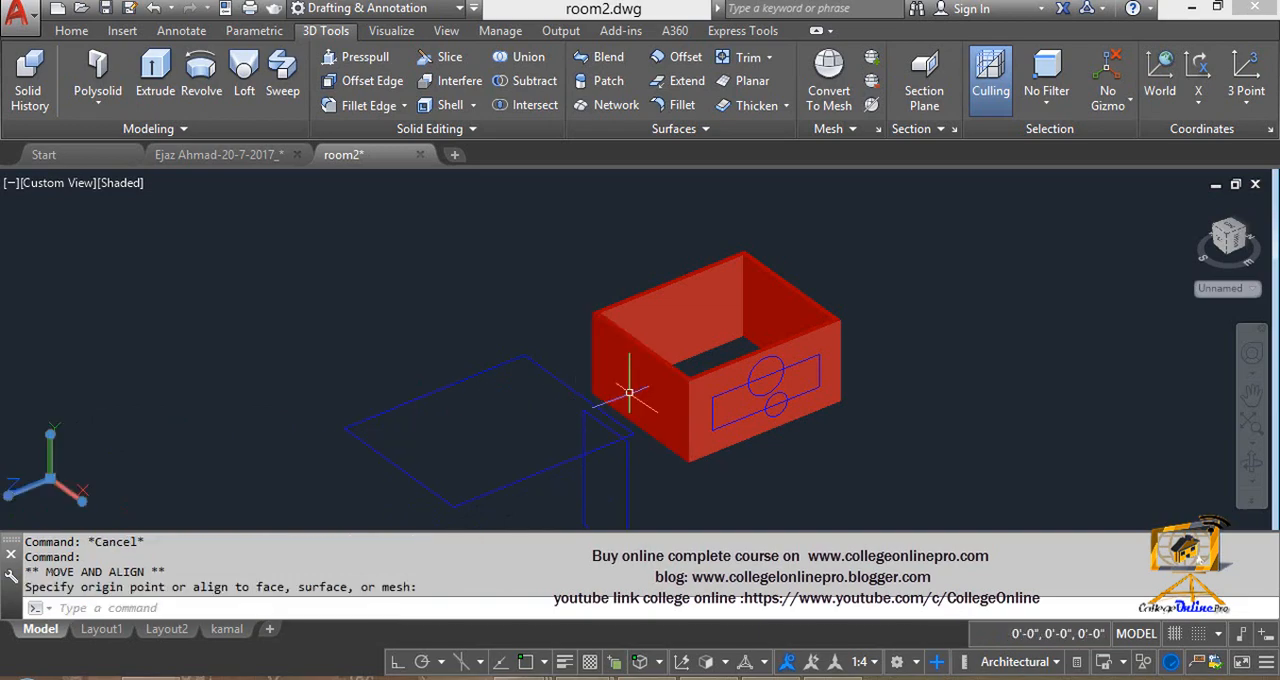
- Draw a rectangle on the darker side face of the room walls
text(RE)
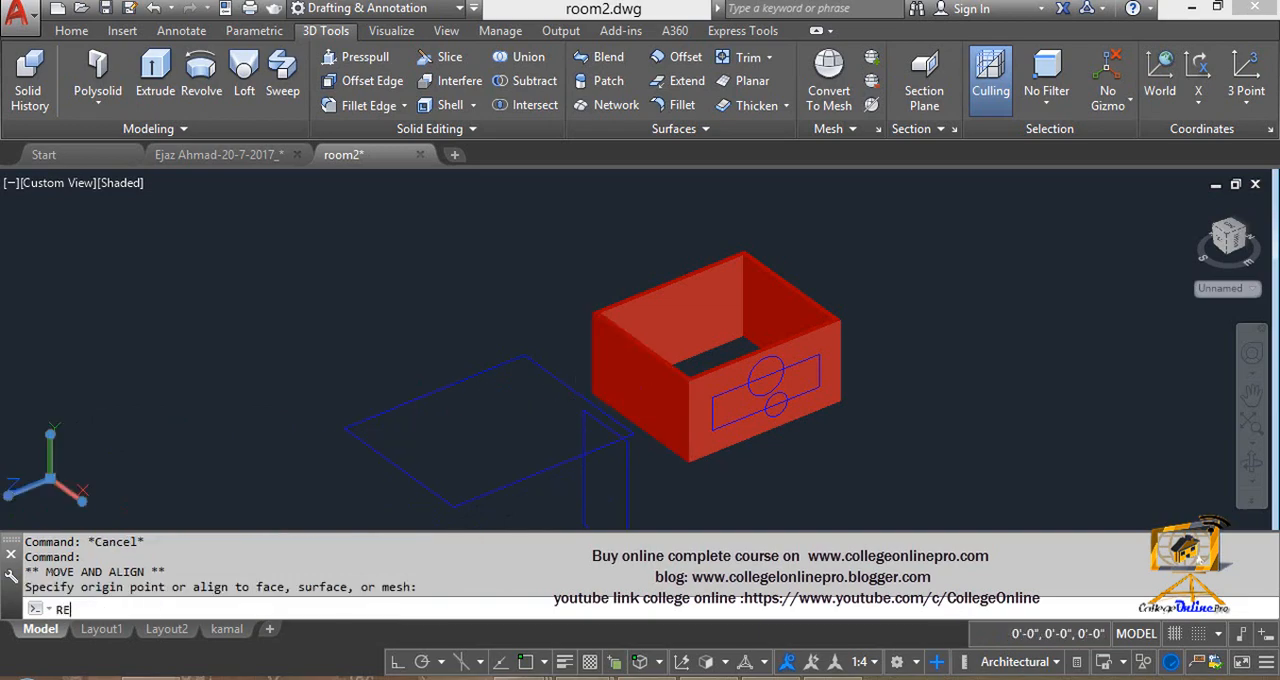
text(C)
key(Return)
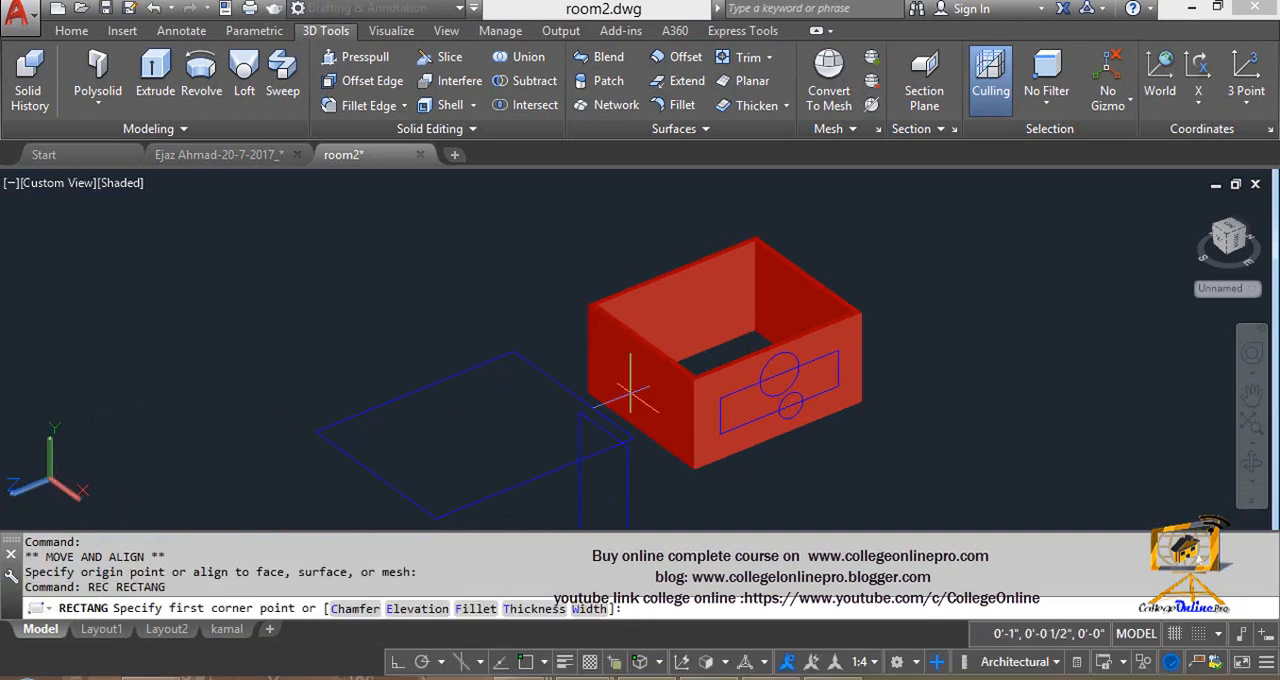
scroll(620, 370, up, 3)
click(587, 258)
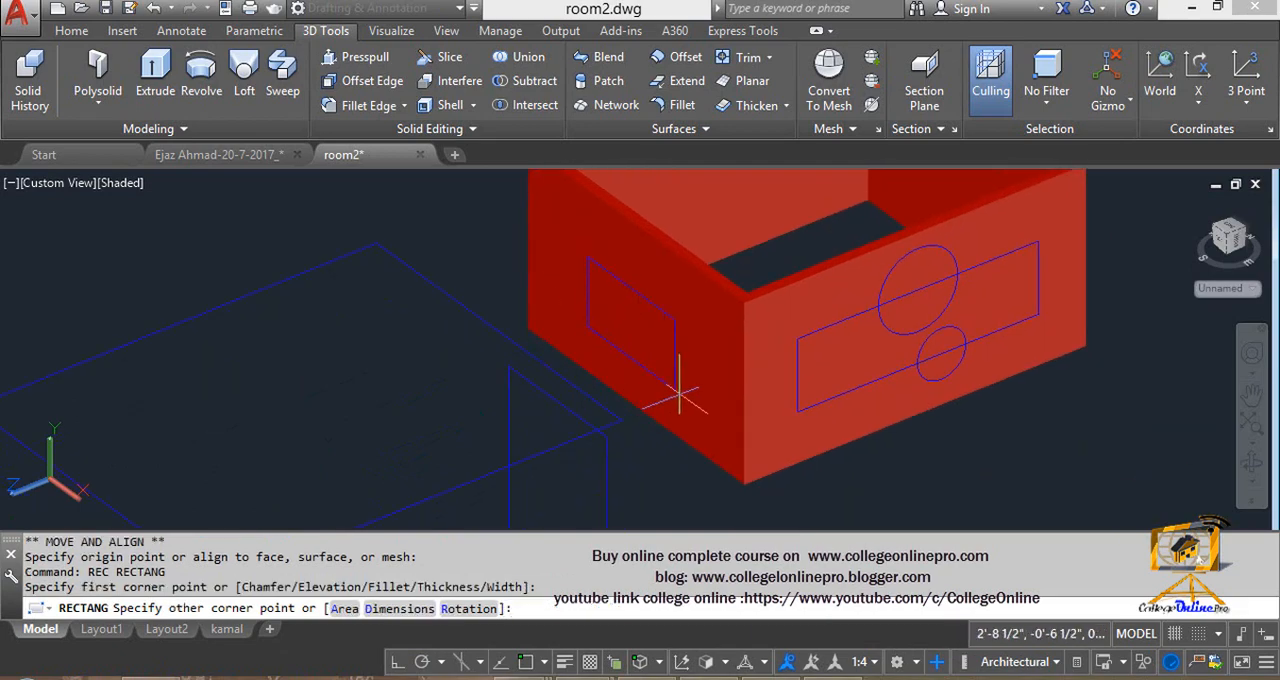
key(Escape)
scroll(622, 410, down, 5)
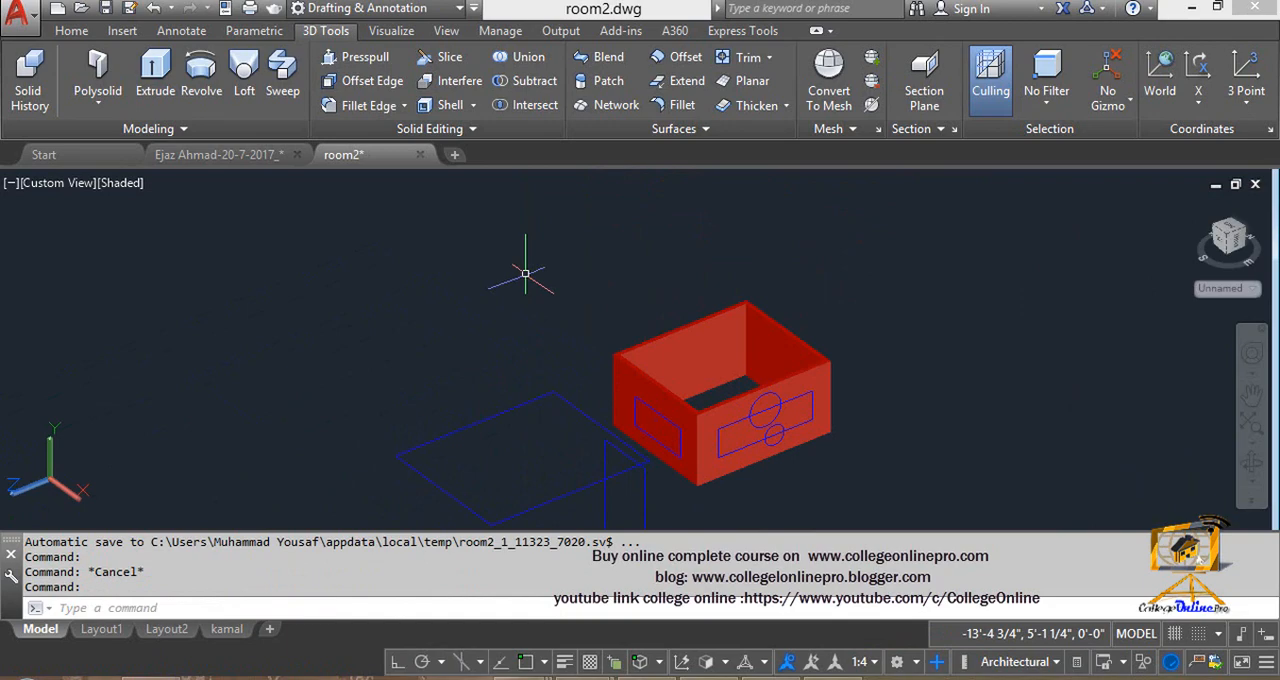
- Extrude the rectangle on the darker side face inward through the wall into the room
scroll(571, 337, up, 4)
key(Escape)
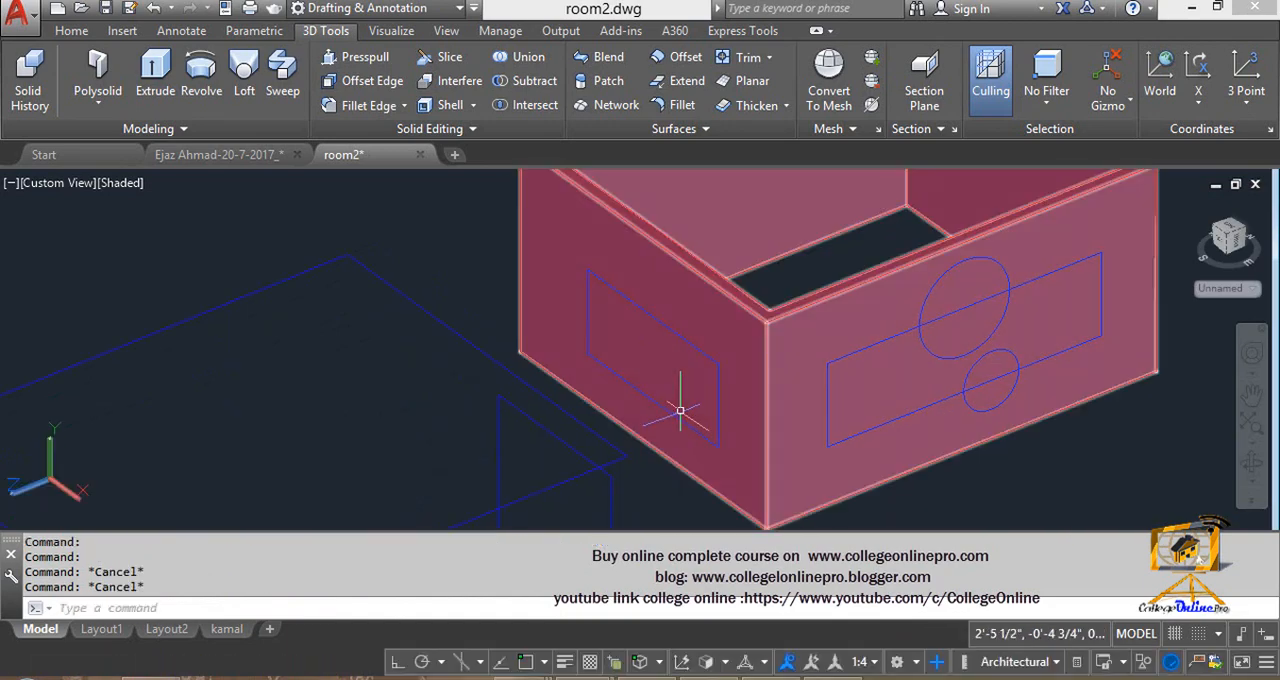
text(EXT)
key(Return)
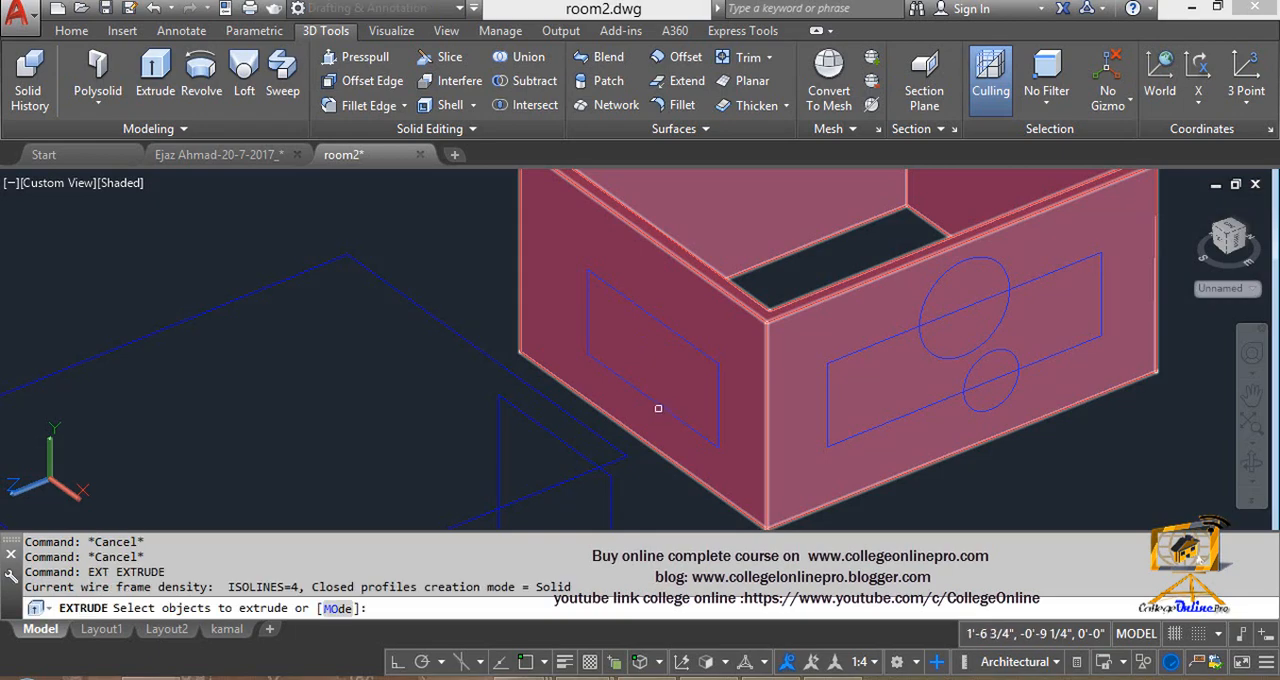
scroll(658, 408, up, 5)
click(718, 408)
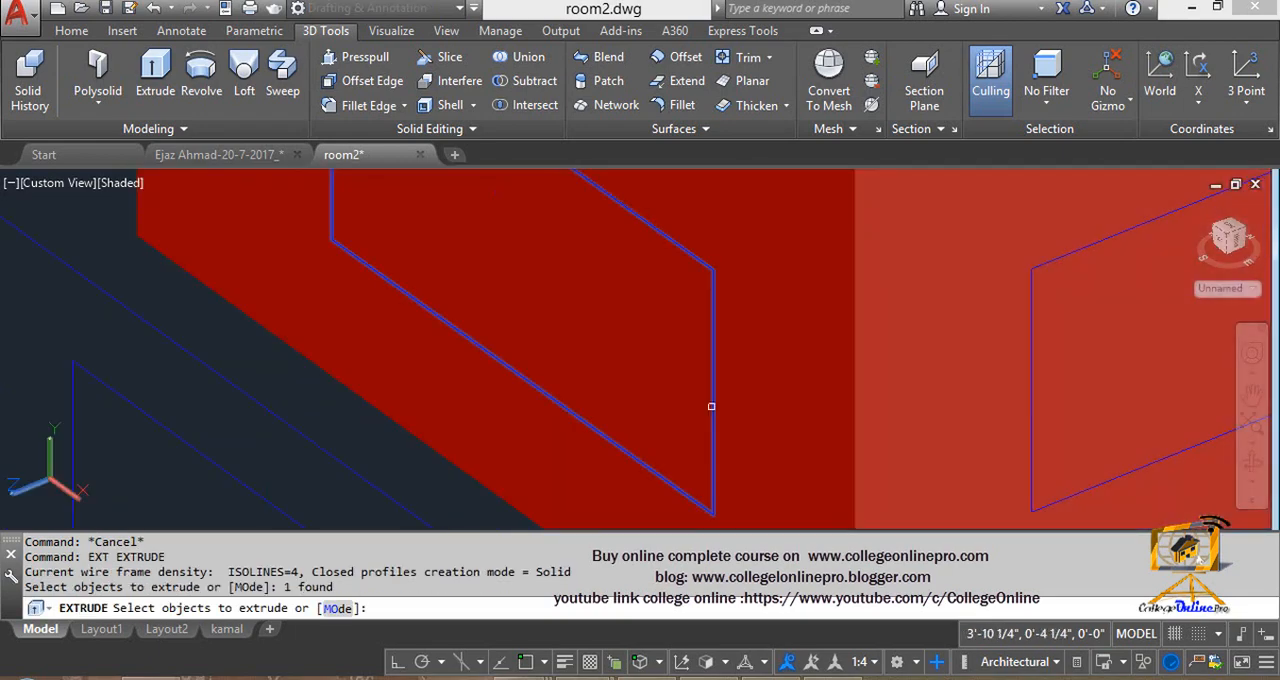
key(Return)
scroll(645, 418, down, 5)
shift+middle_drag(645, 418, 571, 466)
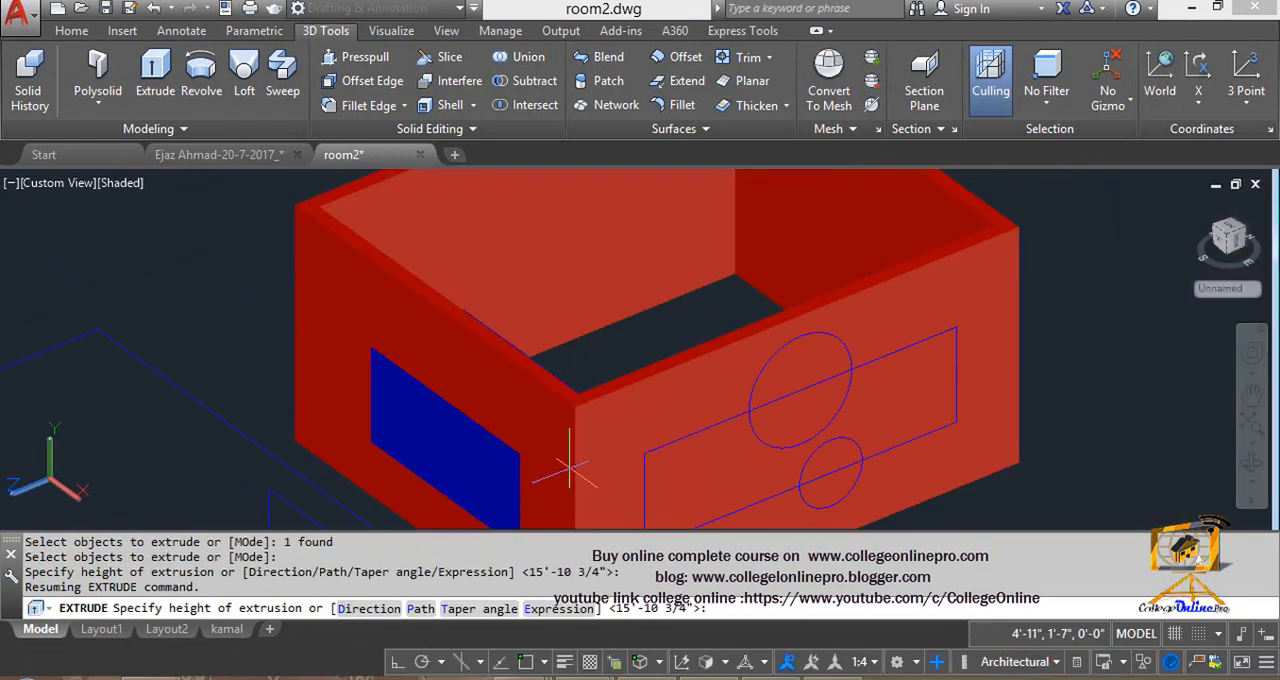
key(Escape)
key(Escape)
scroll(600, 430, down, 5)
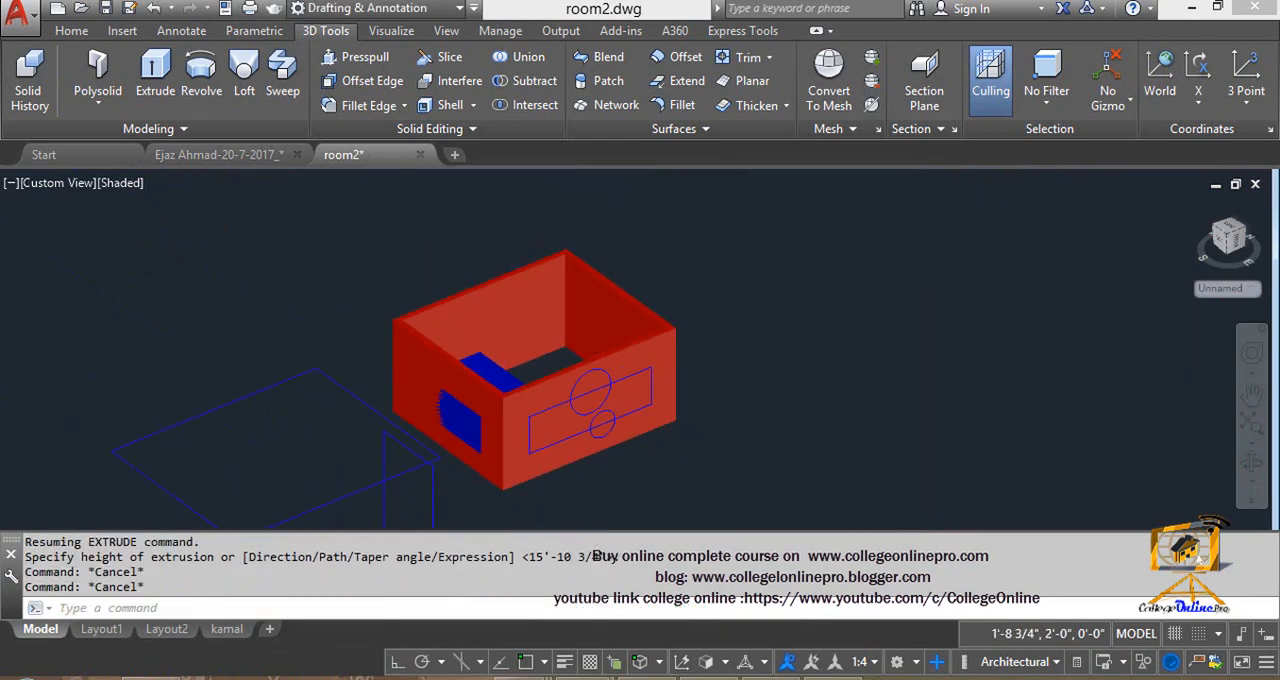
scroll(490, 370, up, 4)
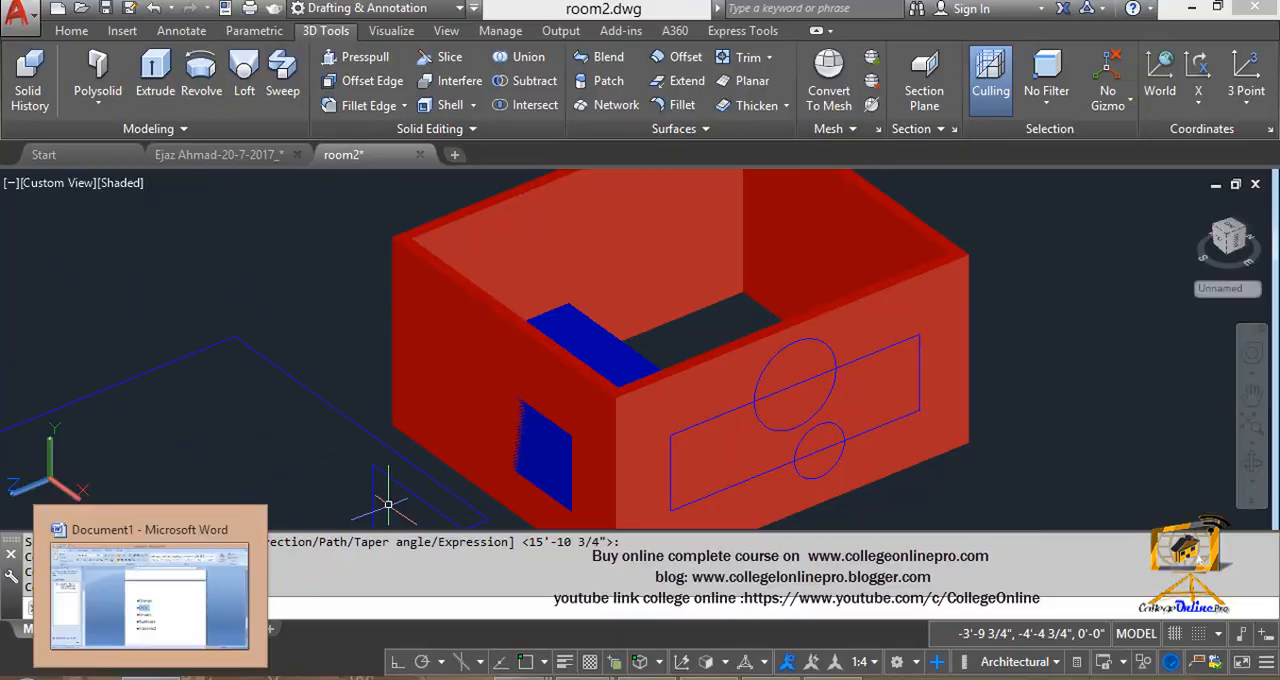
- Switch to the Word topic list, highlight the Union, Subtract and intersect entries in turn, and return to the drawing
click(152, 677)
double_click(594, 457)
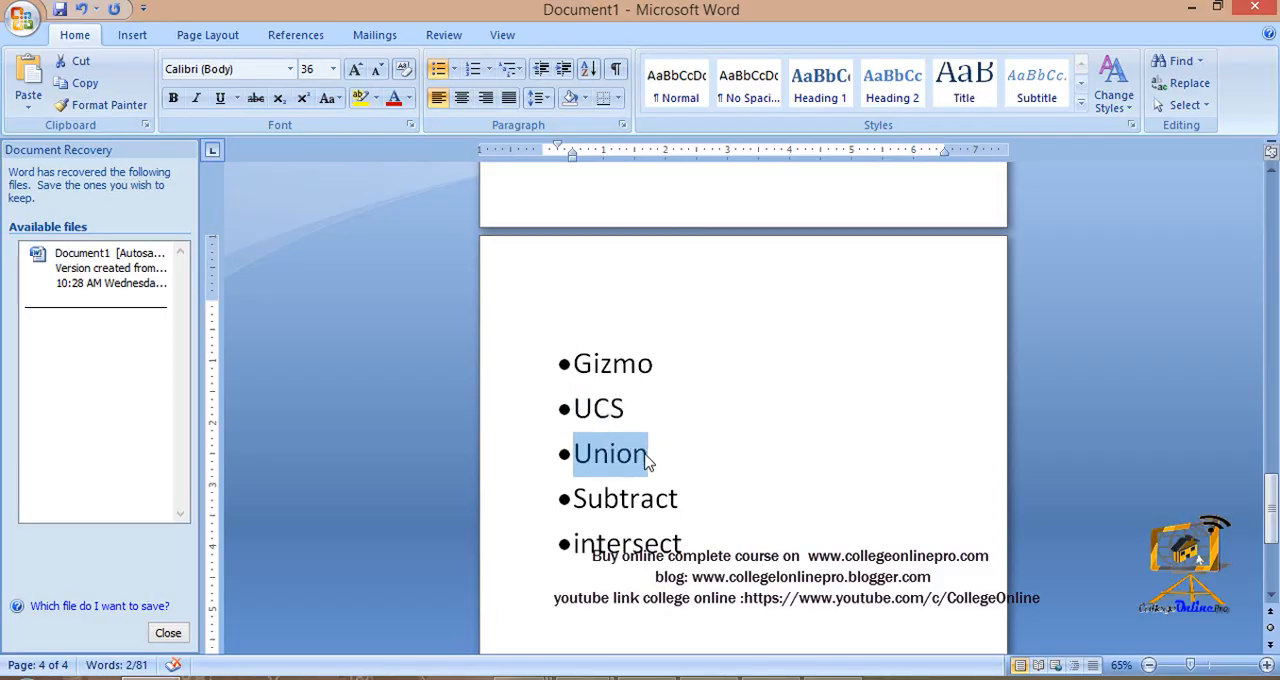
drag(583, 509, 684, 516)
drag(580, 548, 698, 548)
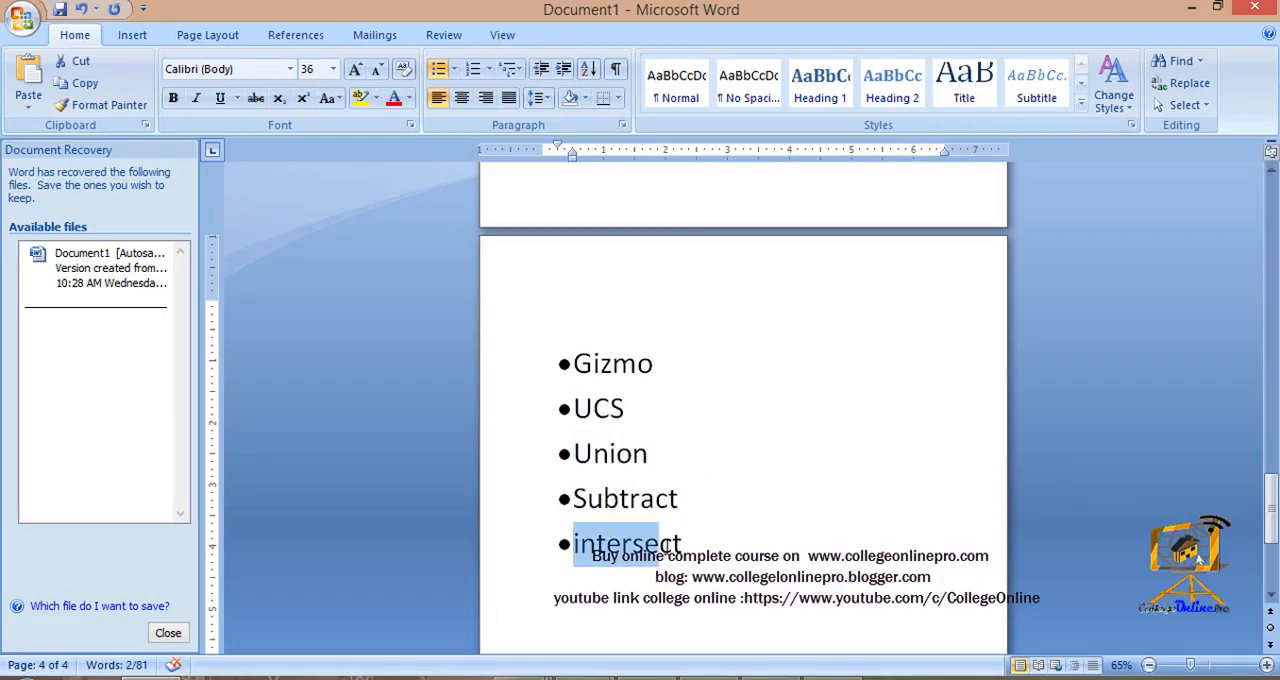
click(1200, 7)
scroll(894, 300, down, 5)
middle_drag(822, 375, 647, 399)
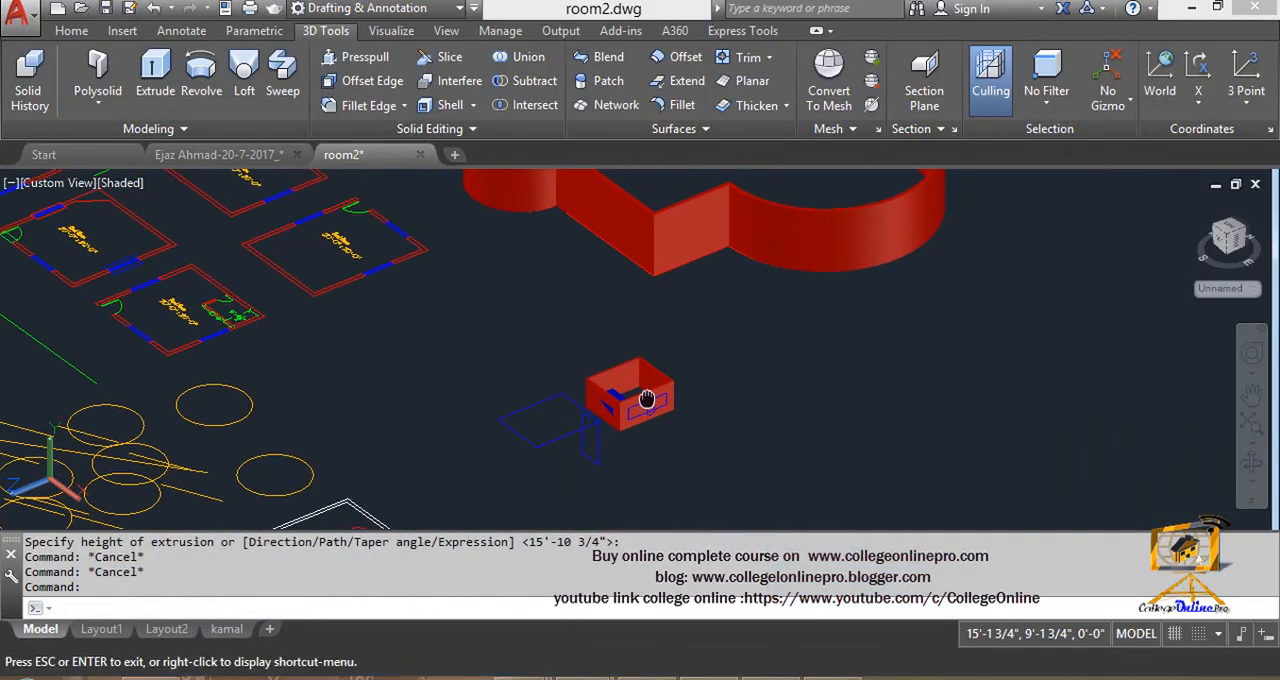
middle_drag(791, 343, 642, 293)
scroll(643, 325, up, 2)
text(`)
key(Escape)
key(Escape)
scroll(640, 336, up, 2)
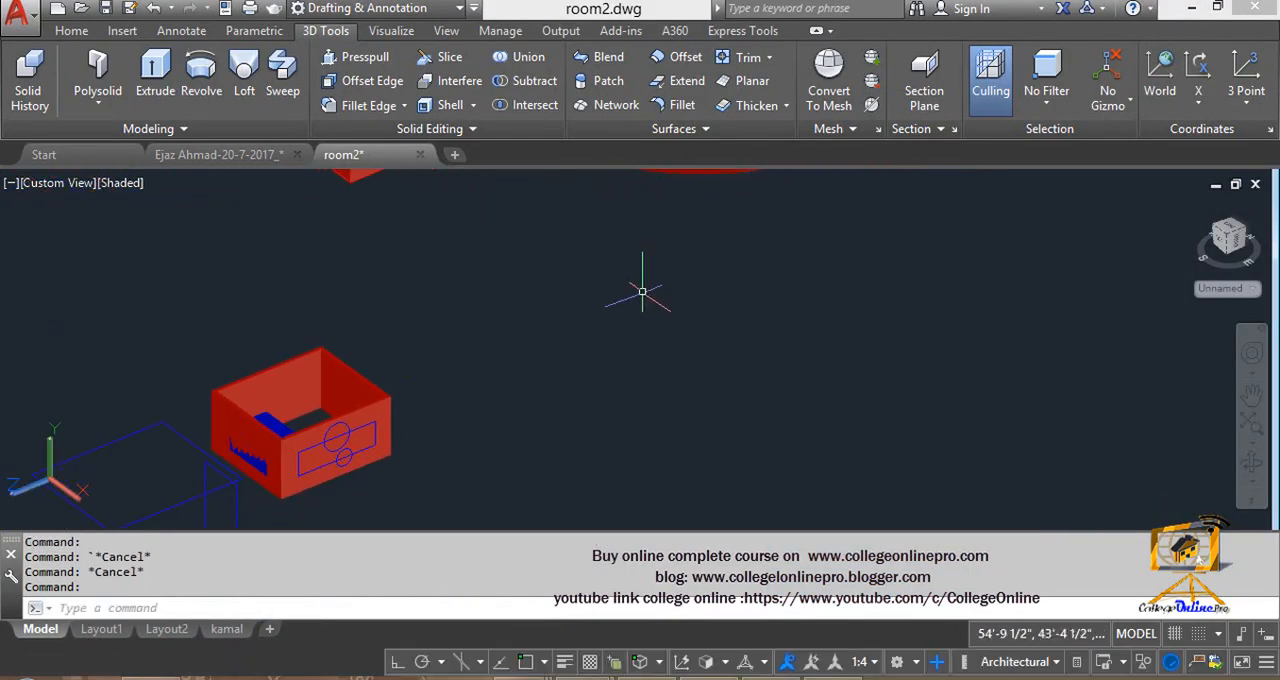
text(rec)
key(Return)
click(593, 347)
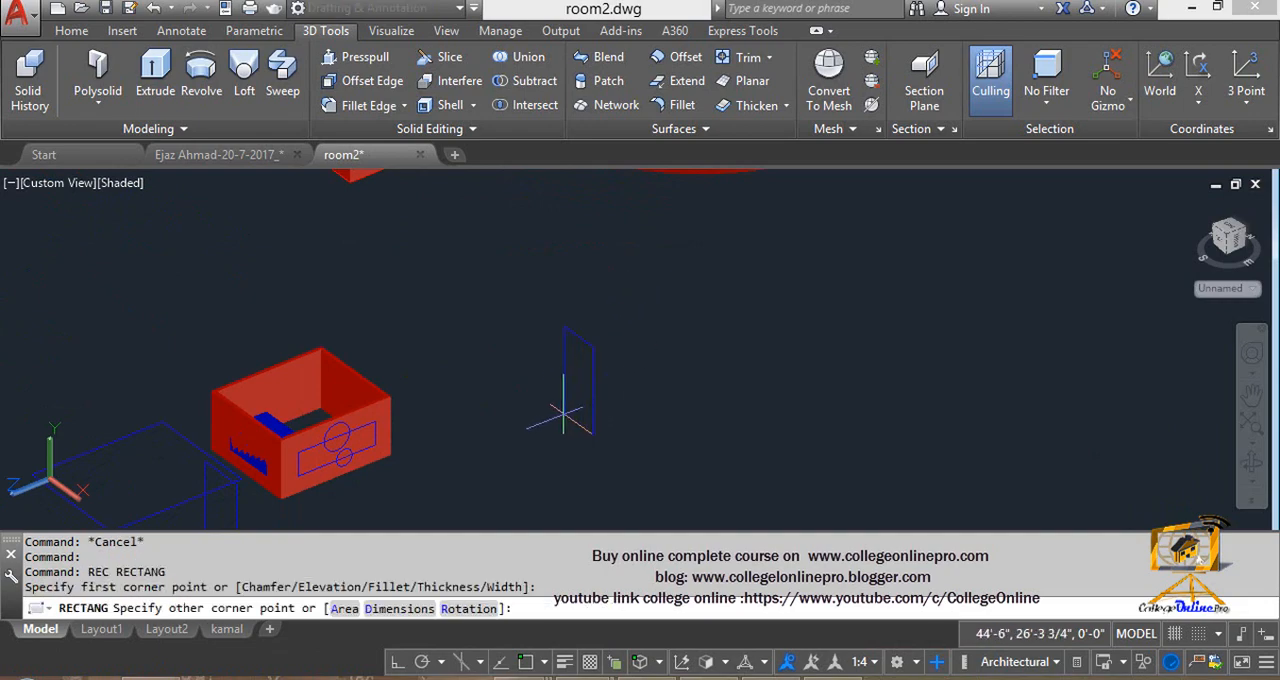
key(Escape)
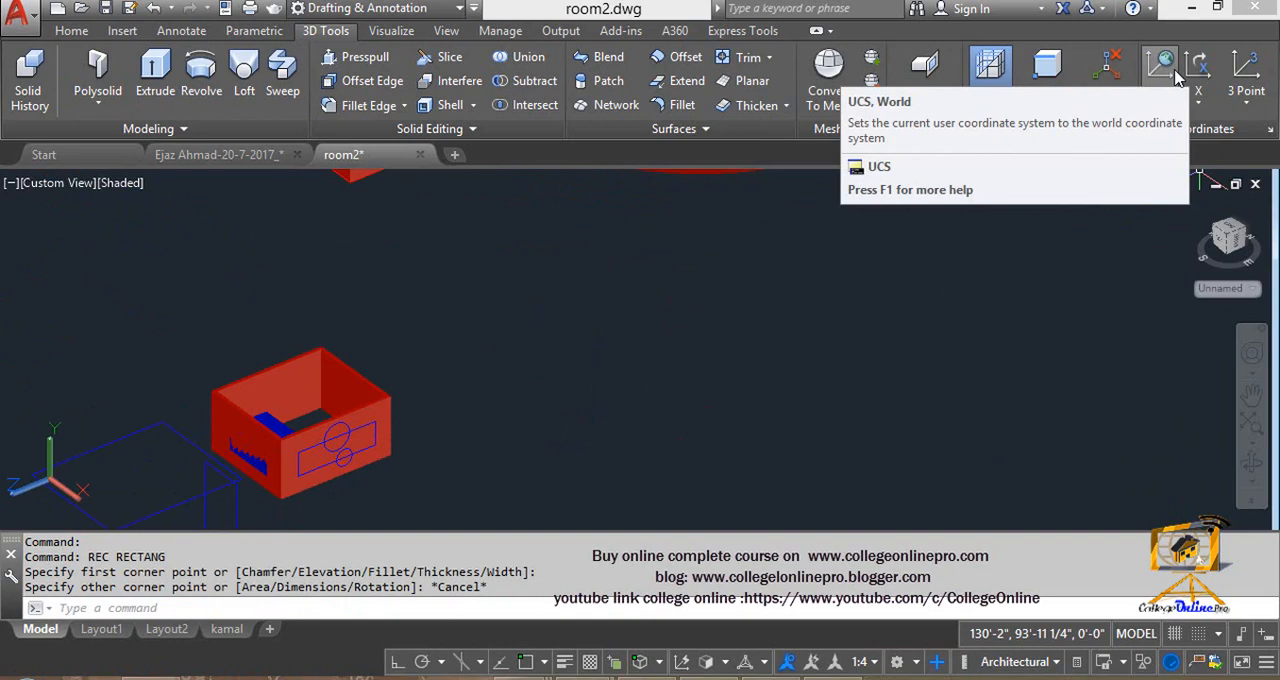
- Reset the UCS to World, and then align it to the lighter face of the room walls with the Face option
click(1177, 78)
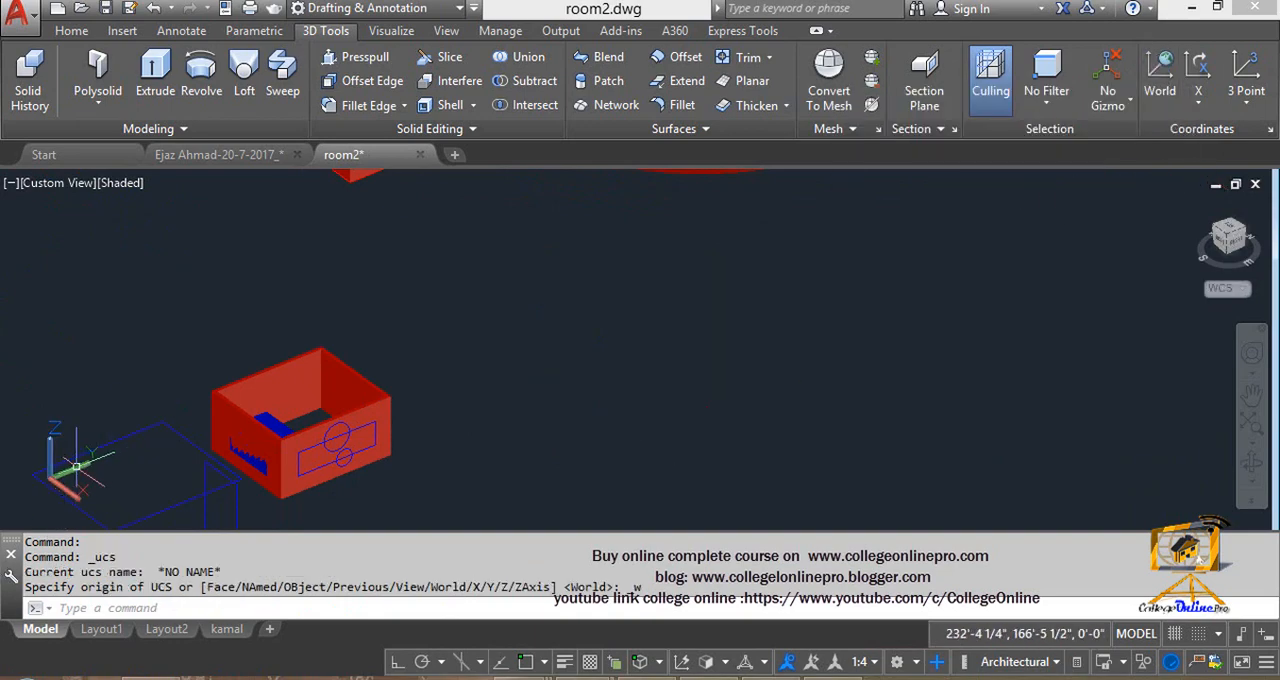
click(1249, 111)
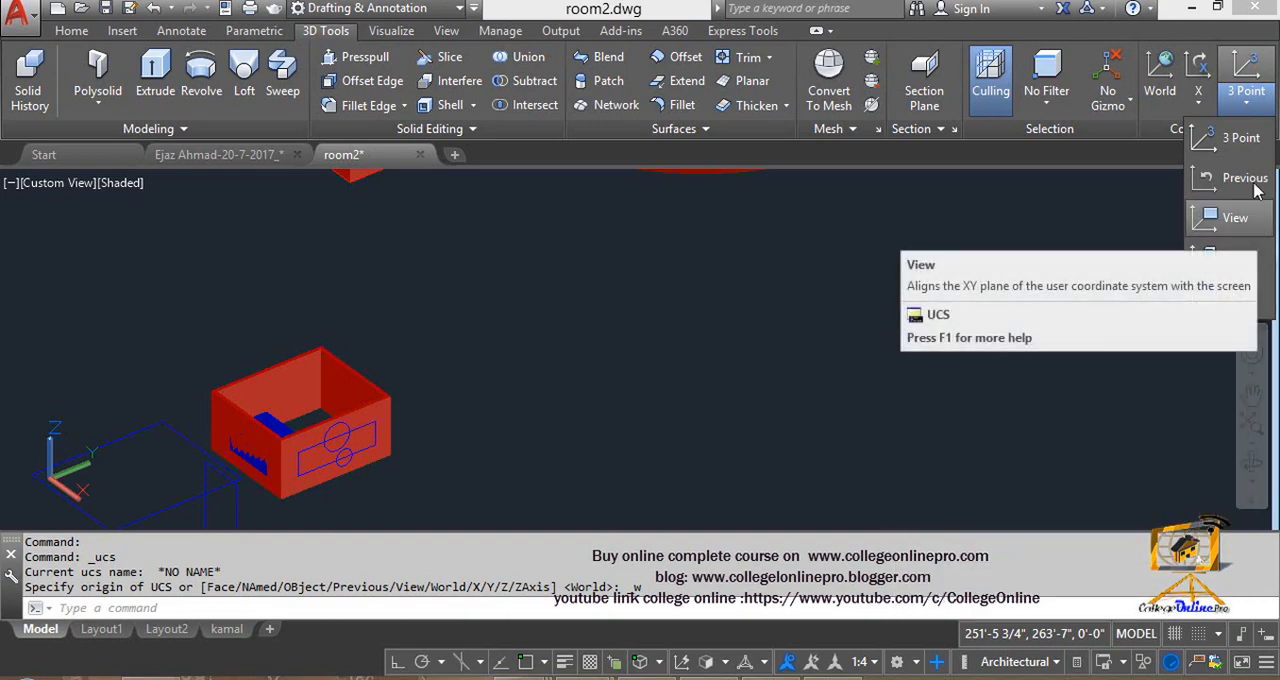
click(1200, 102)
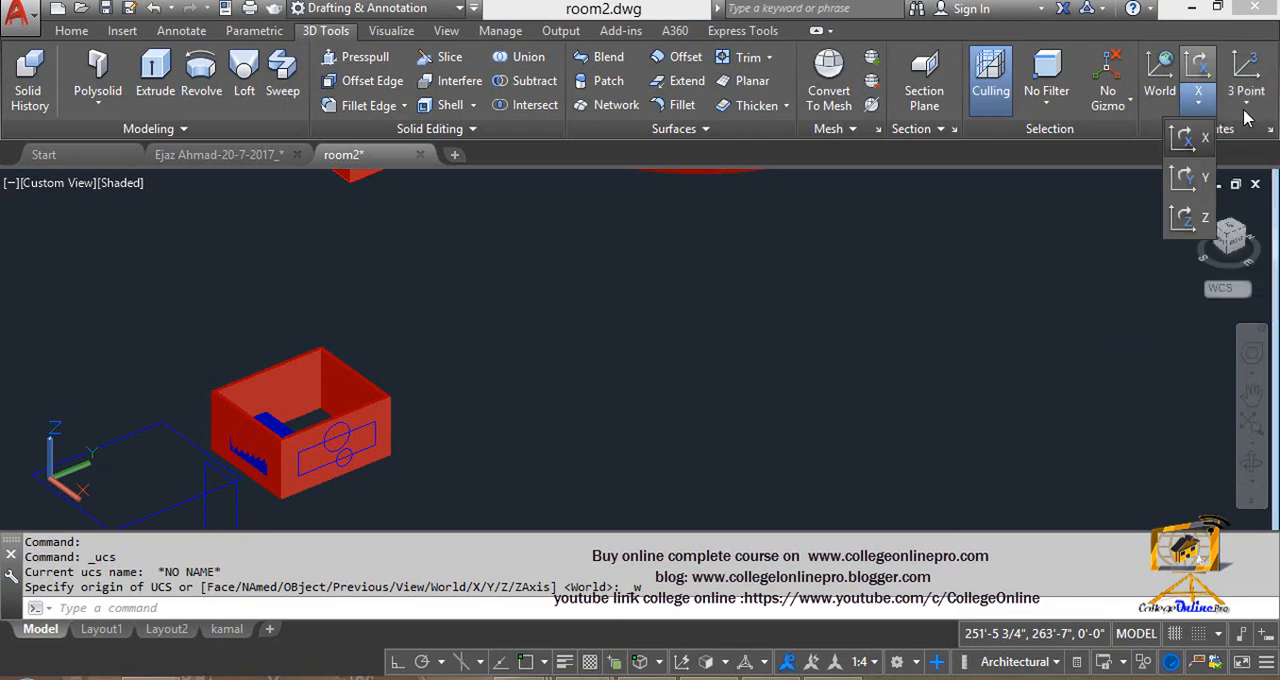
click(1247, 102)
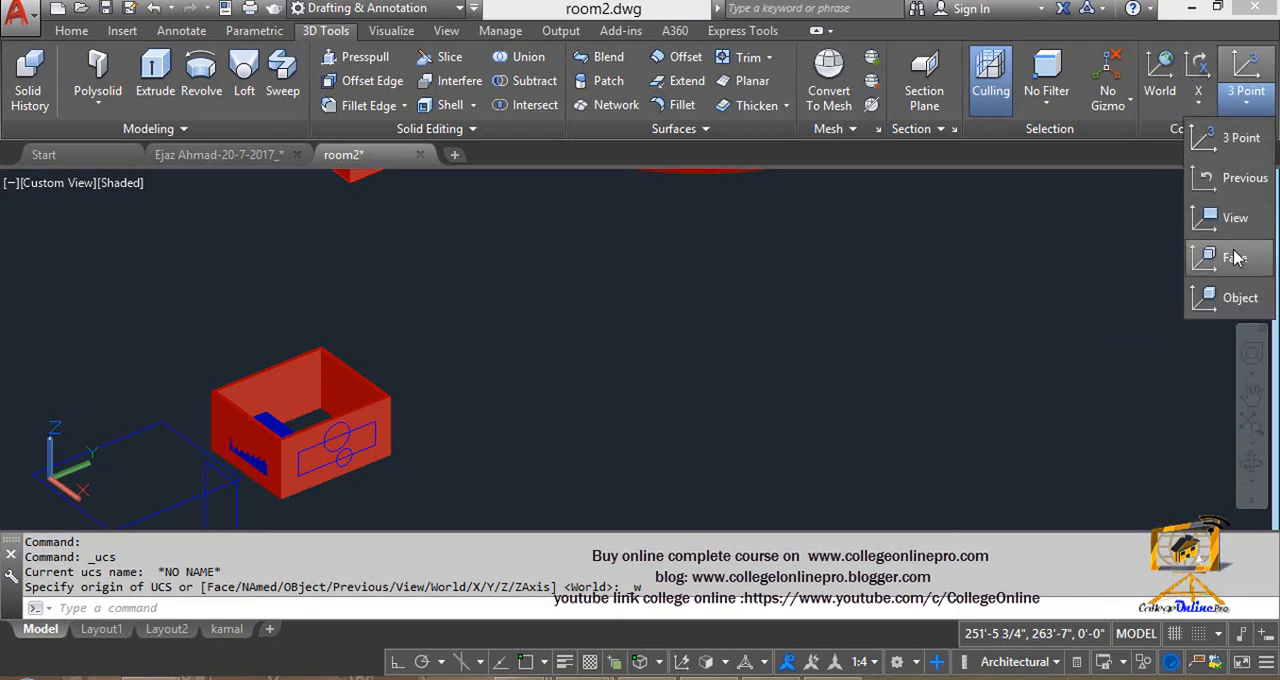
click(1234, 258)
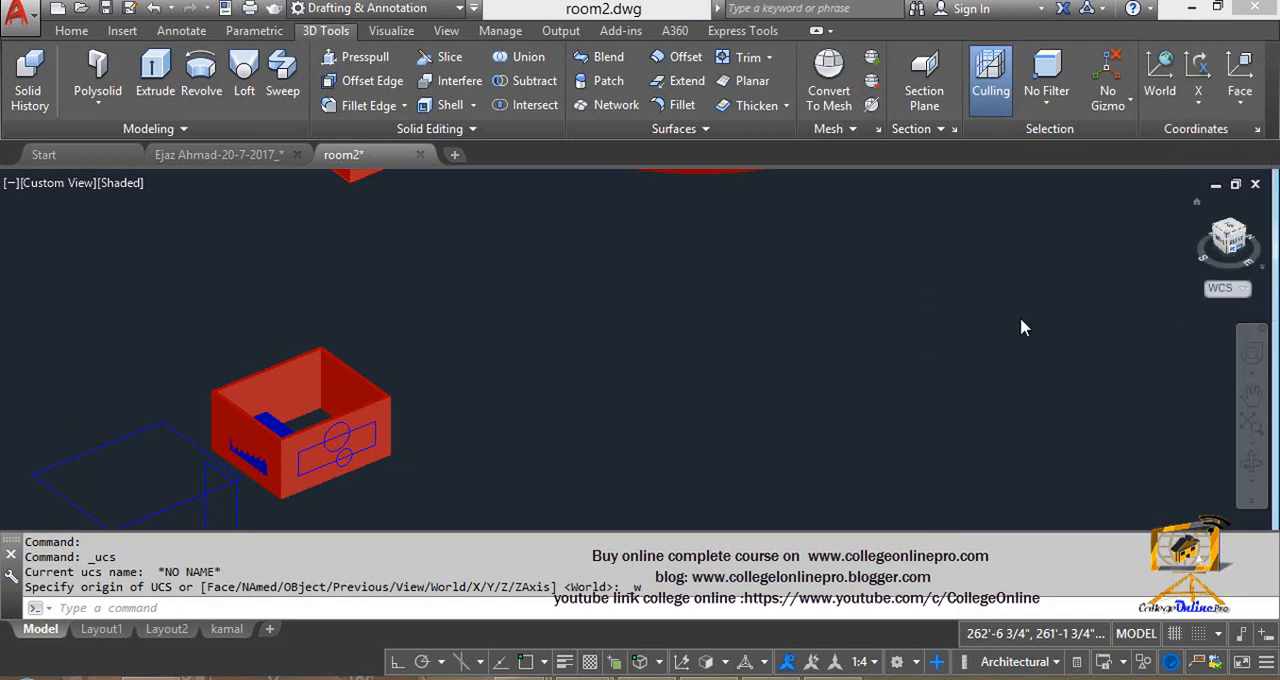
middle_drag(162, 400, 391, 274)
scroll(391, 274, up, 5)
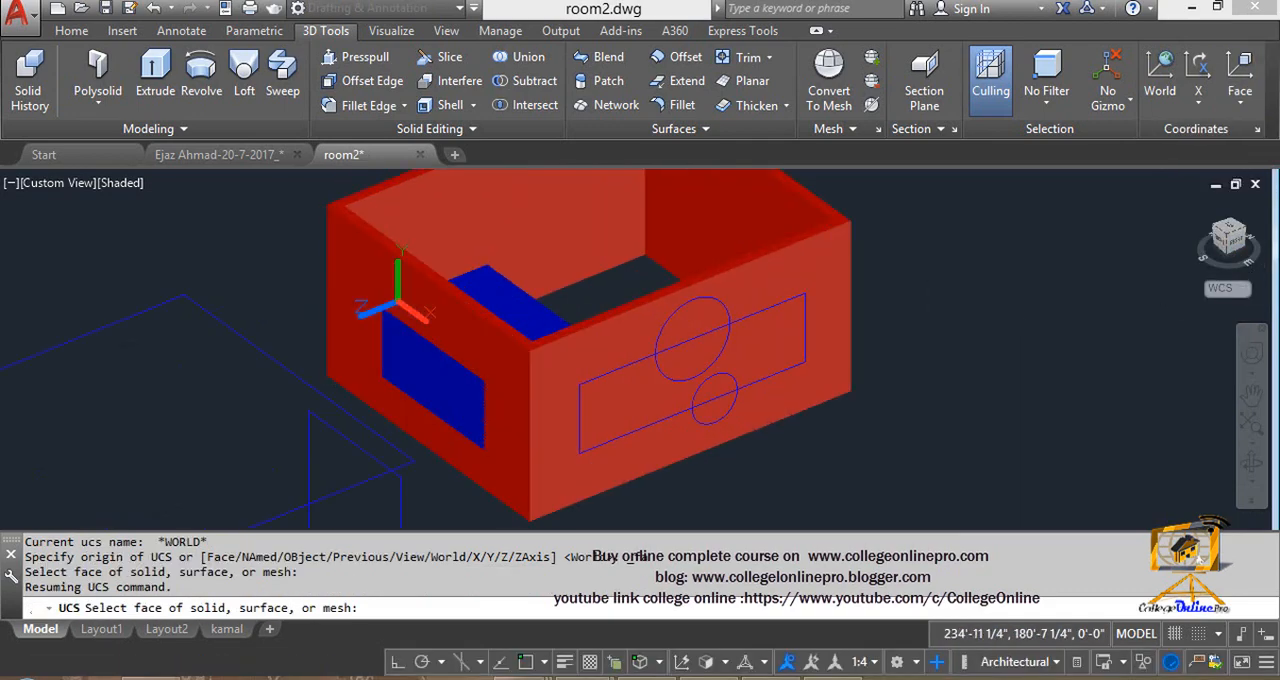
click(638, 268)
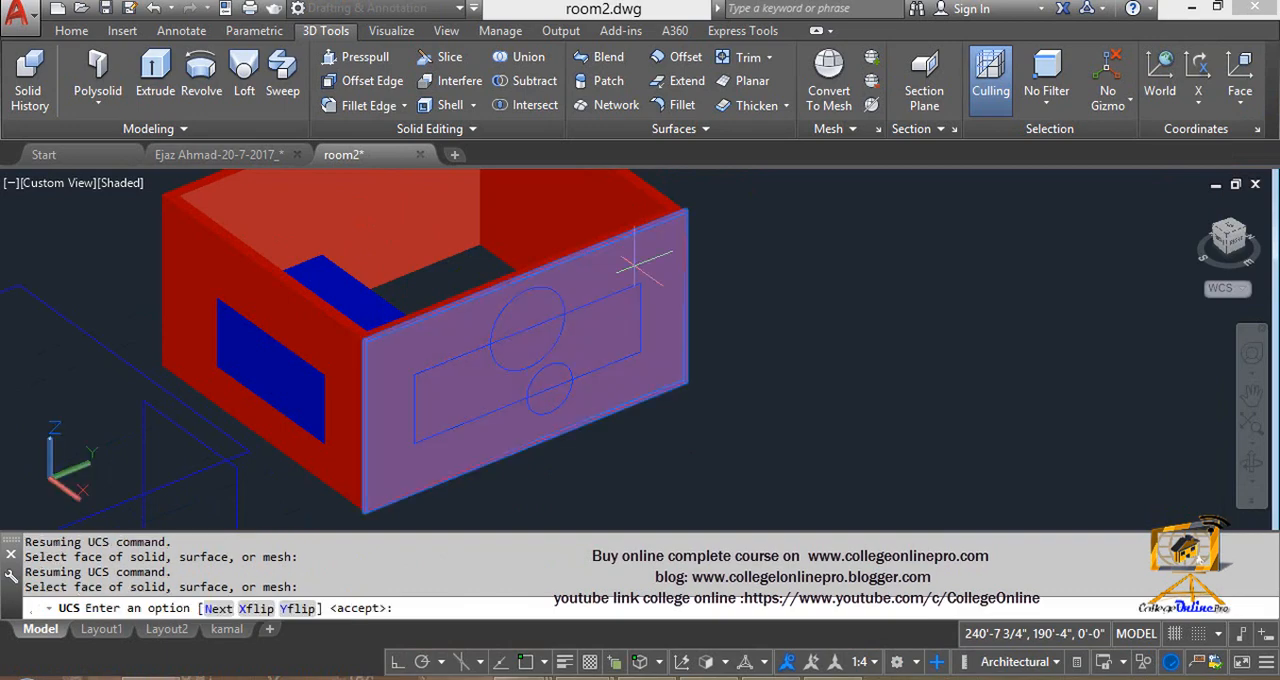
key(Return)
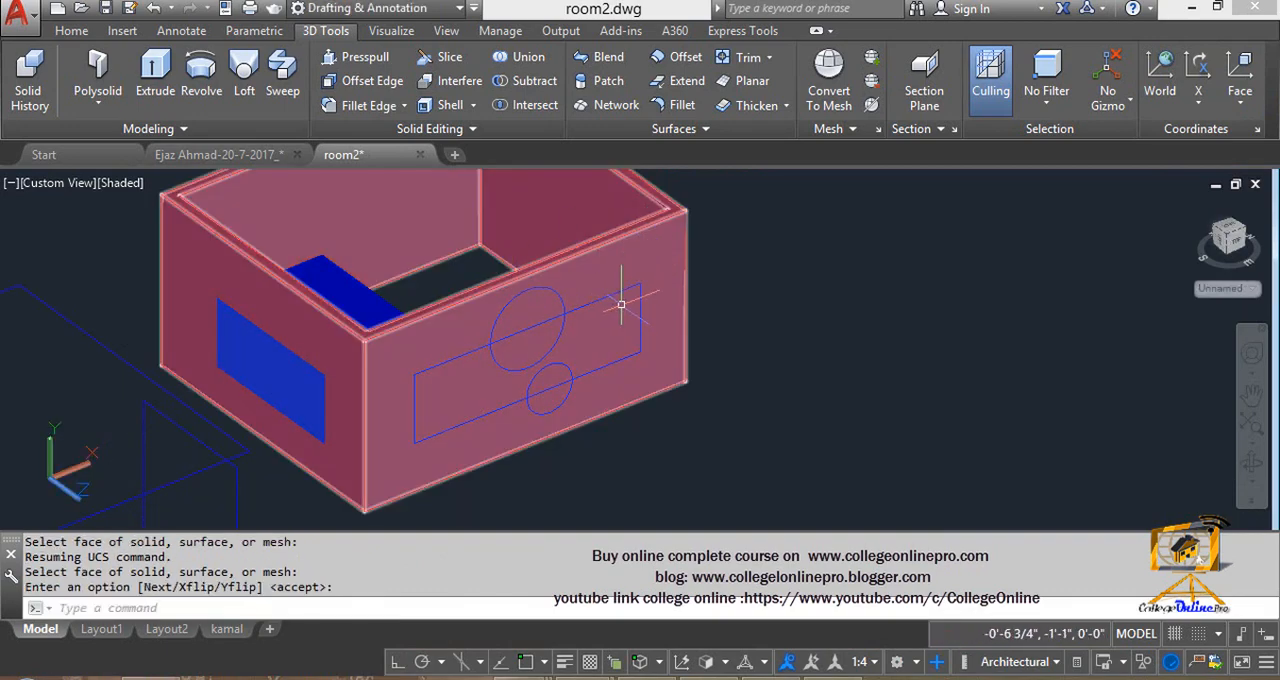
- Draw a rectangle on the lighter face of the room walls, overlapping the far end of the existing long rectangle
text(REC)
key(Return)
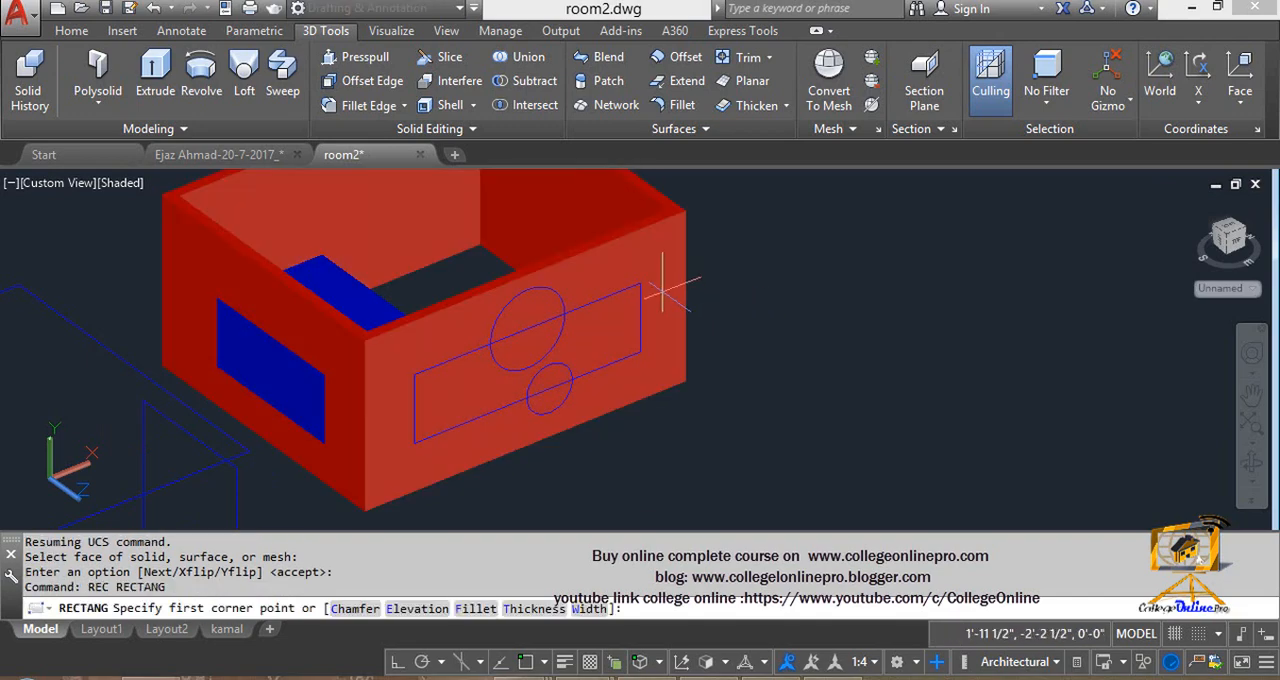
click(657, 259)
click(576, 353)
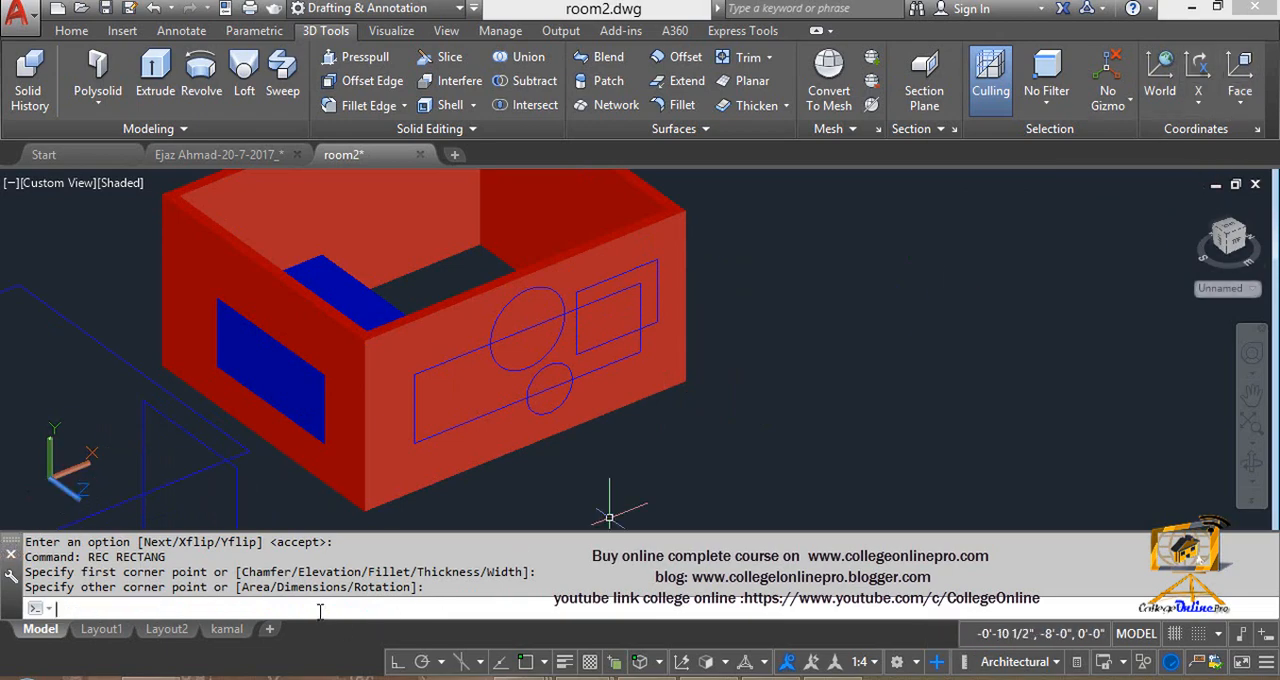
text(cs)
key(Return)
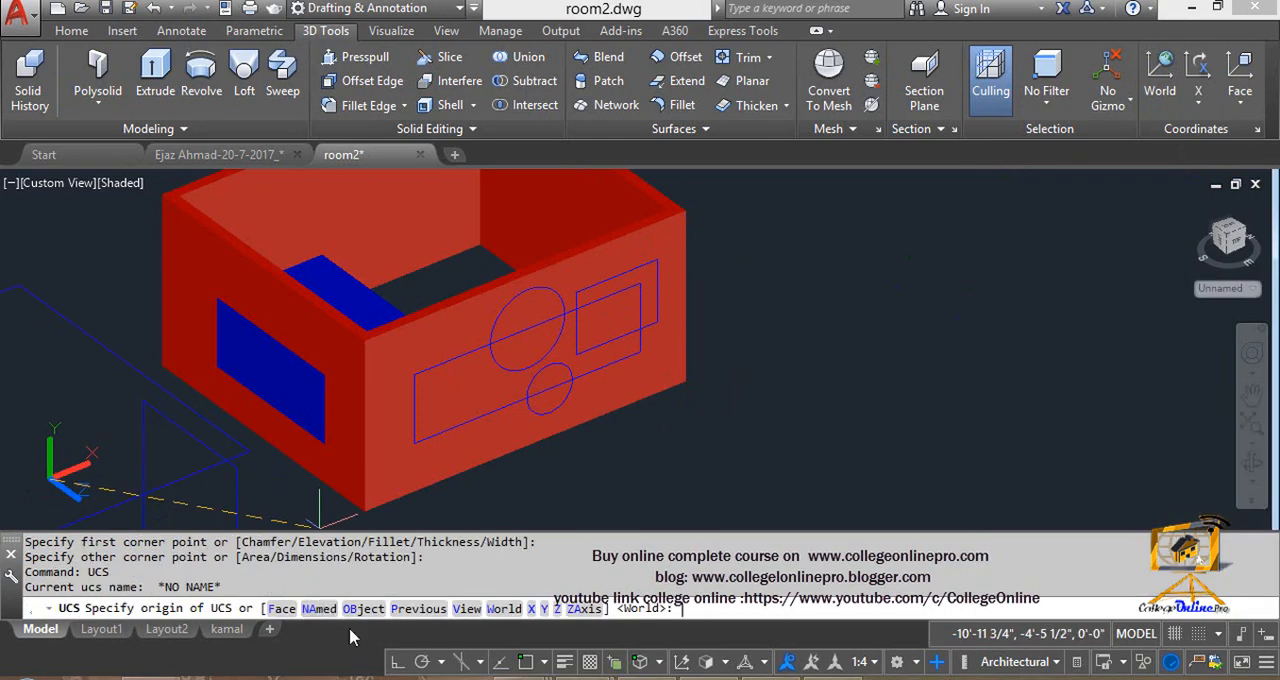
key(Escape)
- Reset the UCS to the World coordinate system
middle_drag(484, 420, 484, 360)
scroll(535, 330, down, 7)
key(Escape)
click(1153, 76)
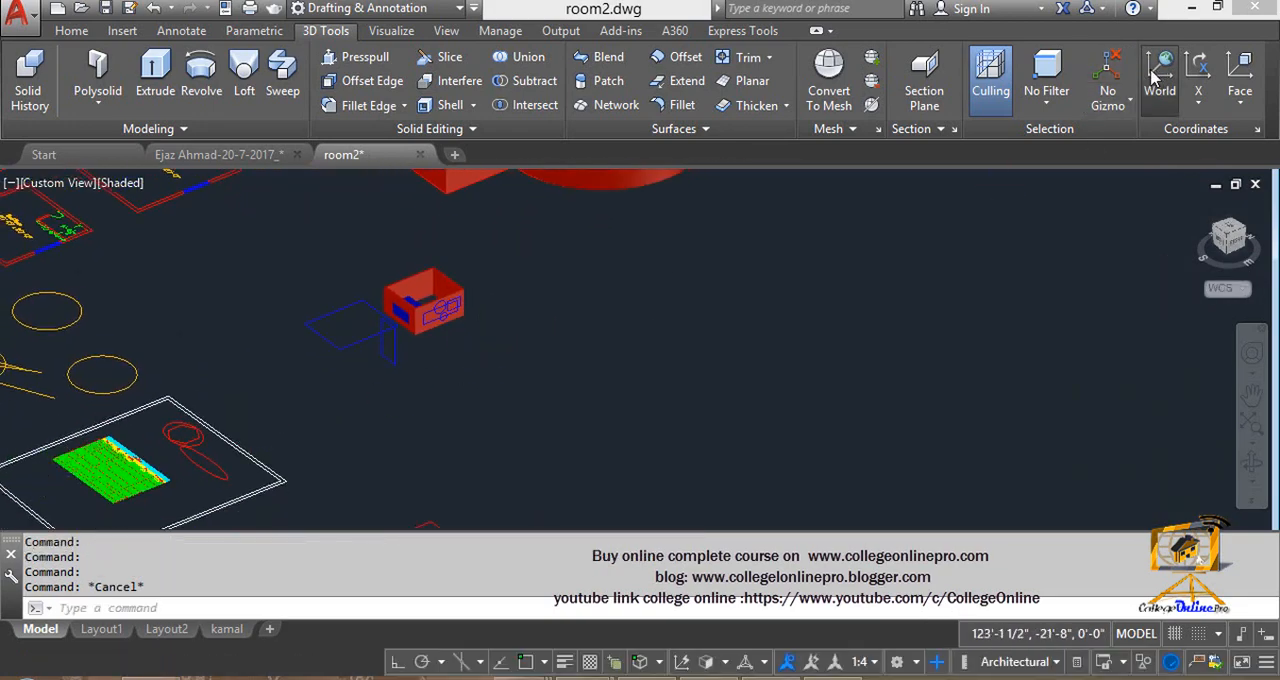
- Draw a horizontal rectangle in the empty area in front of the room walls
scroll(485, 396, up, 5)
key(Escape)
key(Escape)
text(rec)
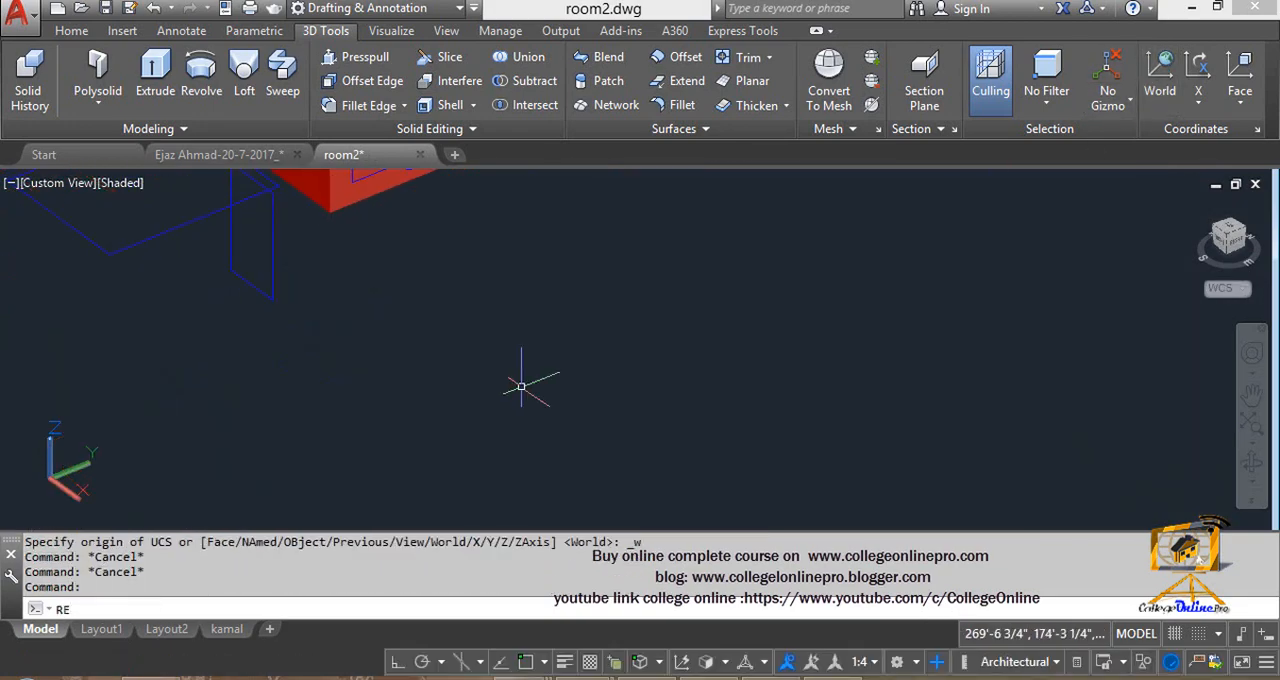
key(Return)
click(521, 310)
click(464, 404)
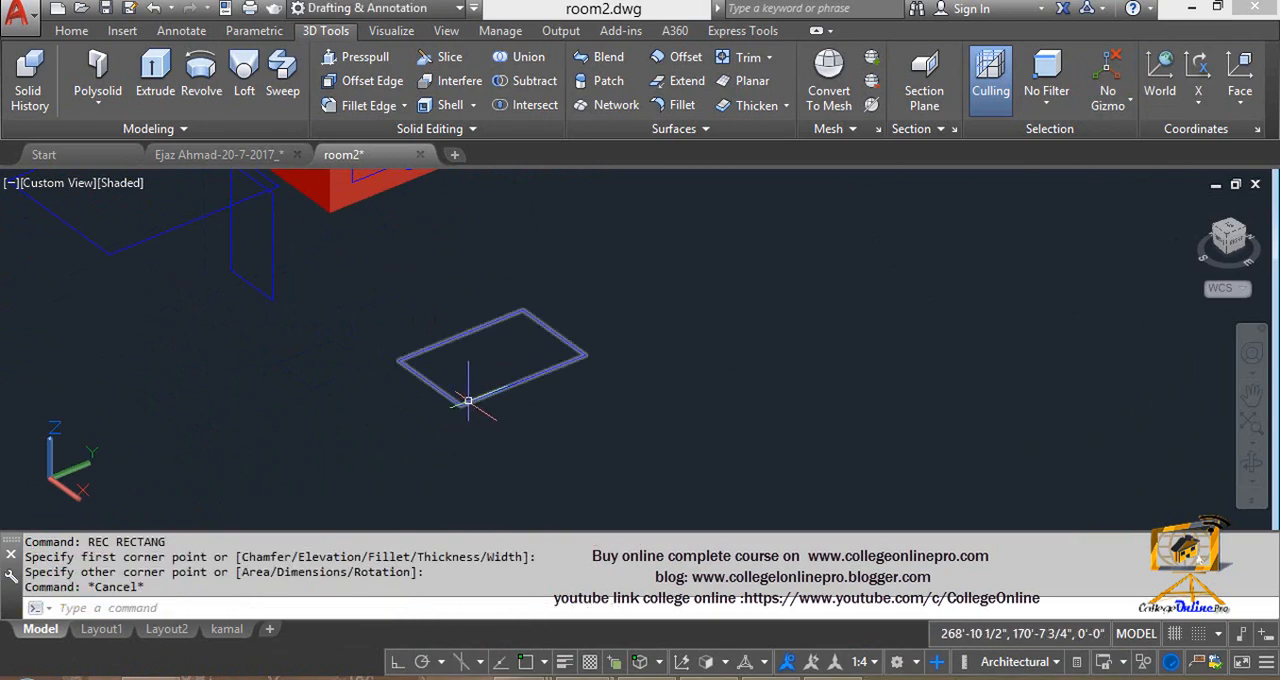
- Copy the new rectangle twice to form a row of three rectangles that overlap at their corners
text(co)
key(Return)
click(500, 424)
click(467, 383)
key(Return)
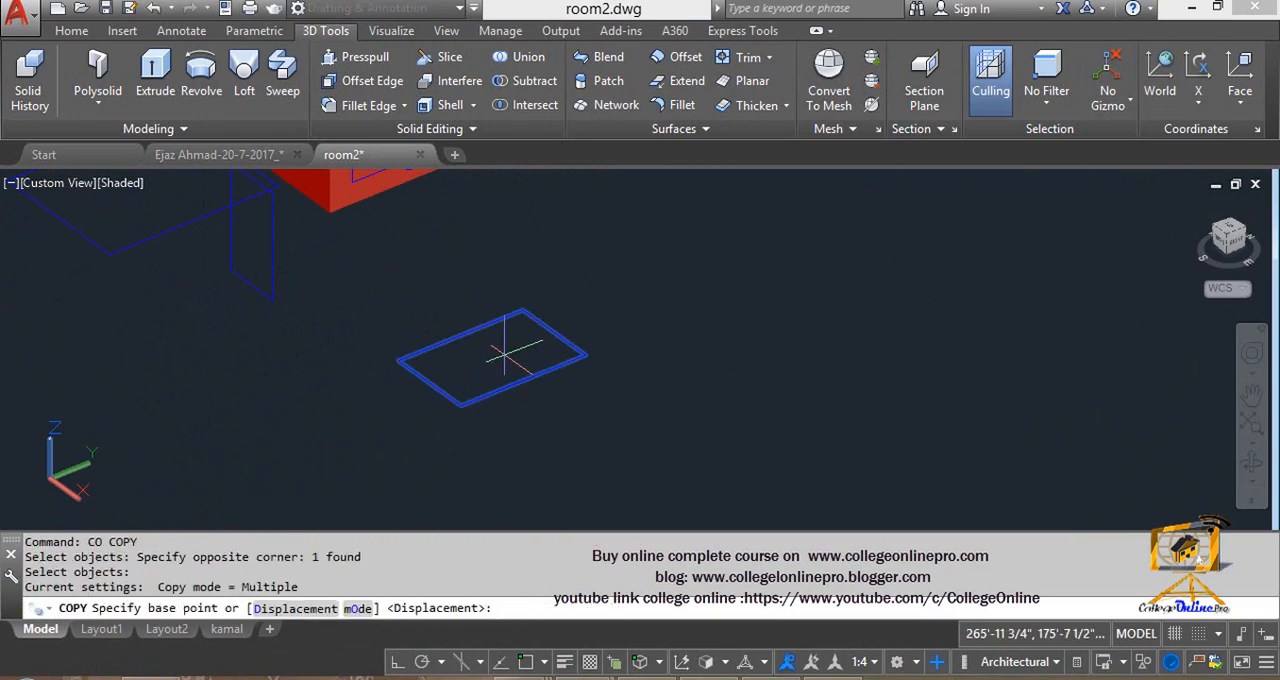
click(505, 355)
click(591, 345)
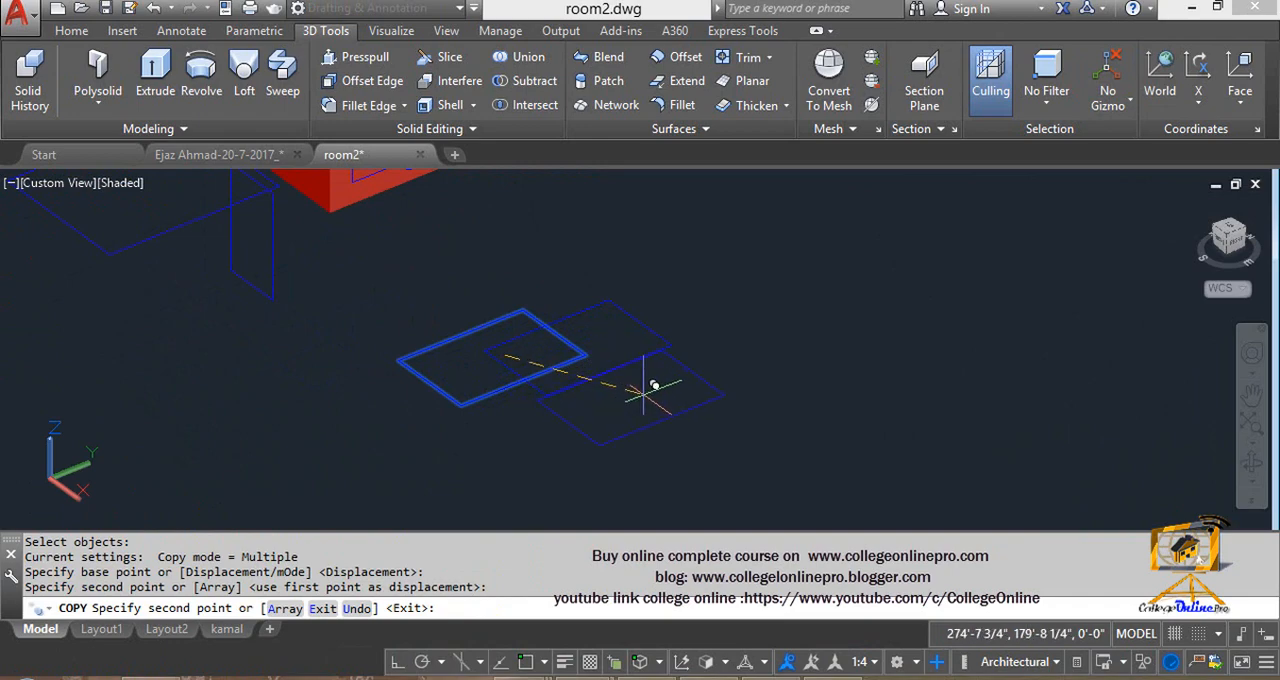
click(710, 337)
key(Escape)
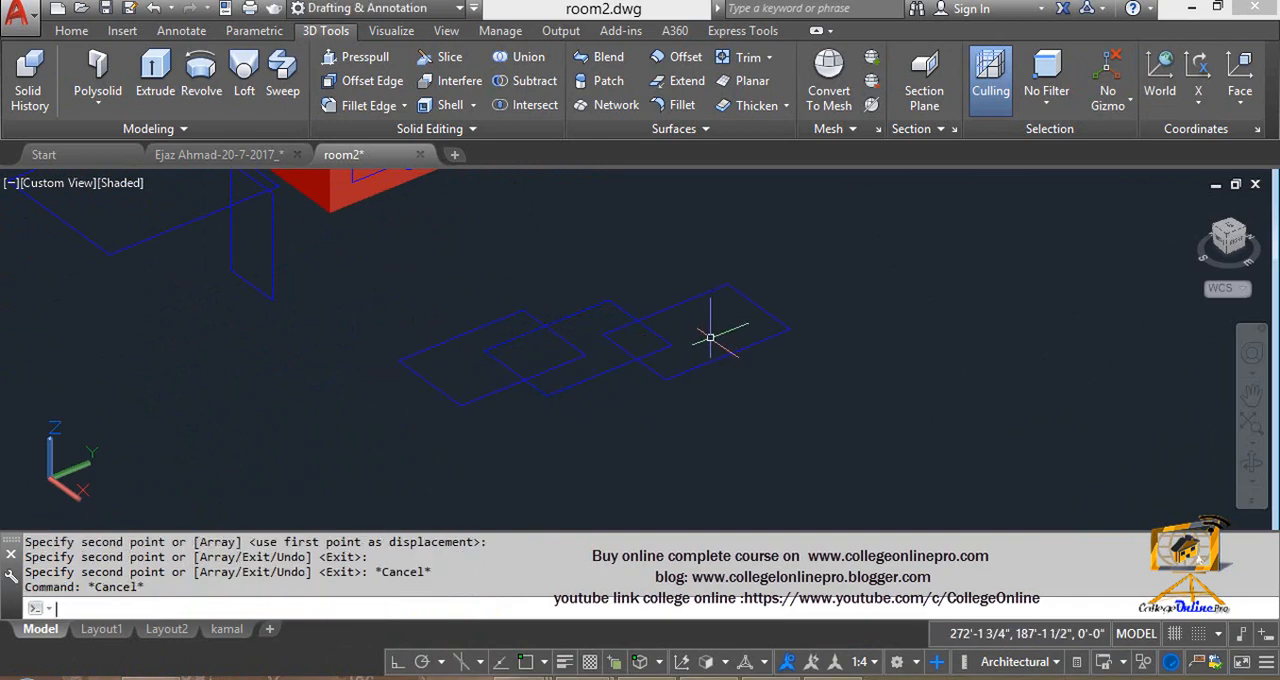
- Extrude the three overlapping rectangles upward together into boxes of equal height
text(EXT)
key(Return)
click(760, 440)
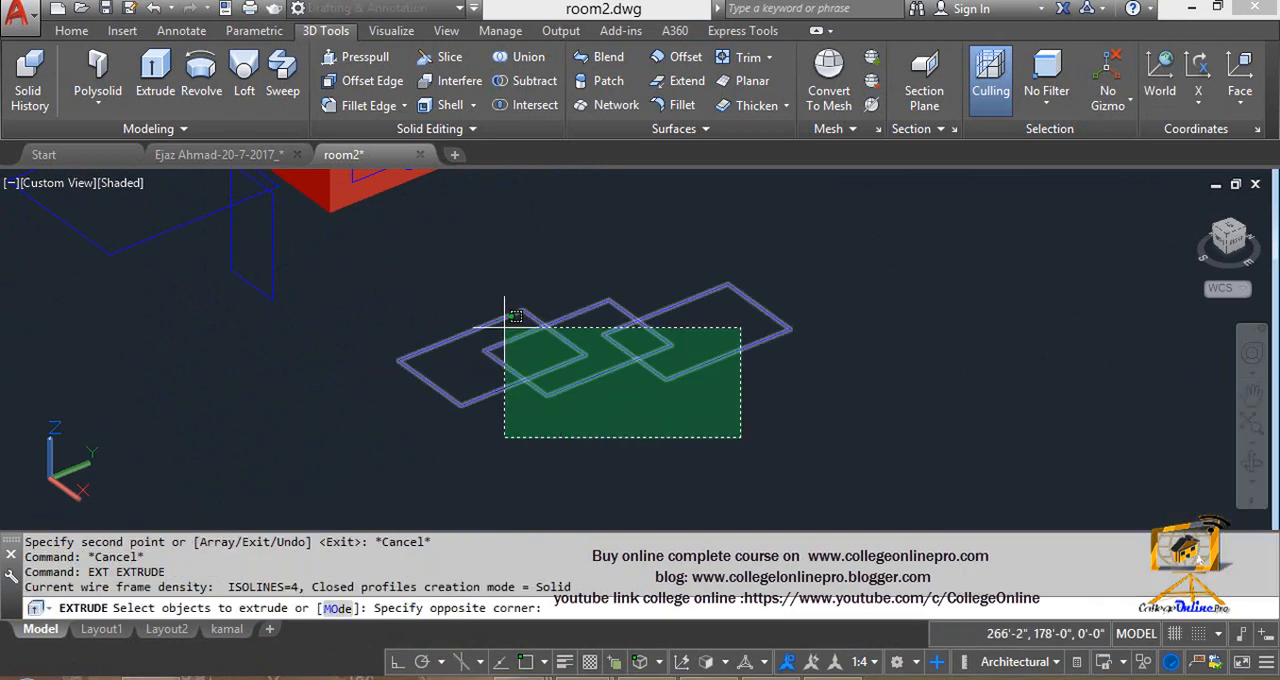
click(411, 289)
key(Return)
click(491, 263)
key(Escape)
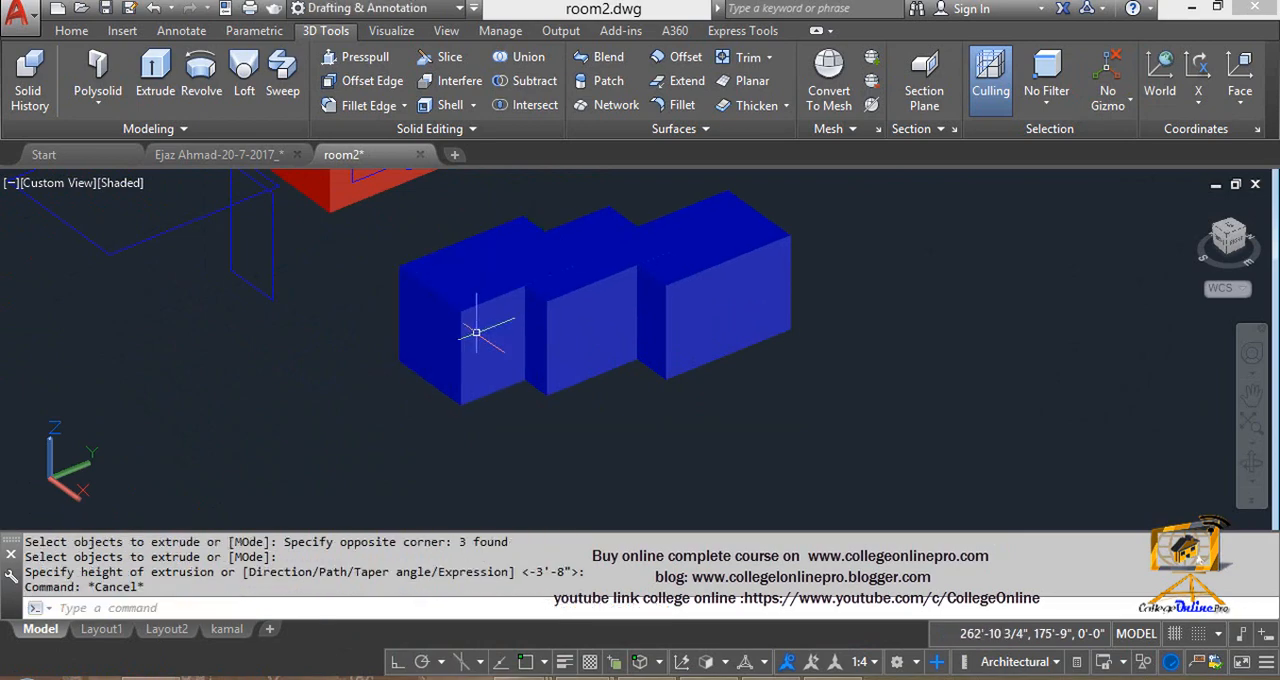
- Assign the box at the end of the row nearest the UCS icon to the 3d walls layer
click(475, 331)
click(84, 38)
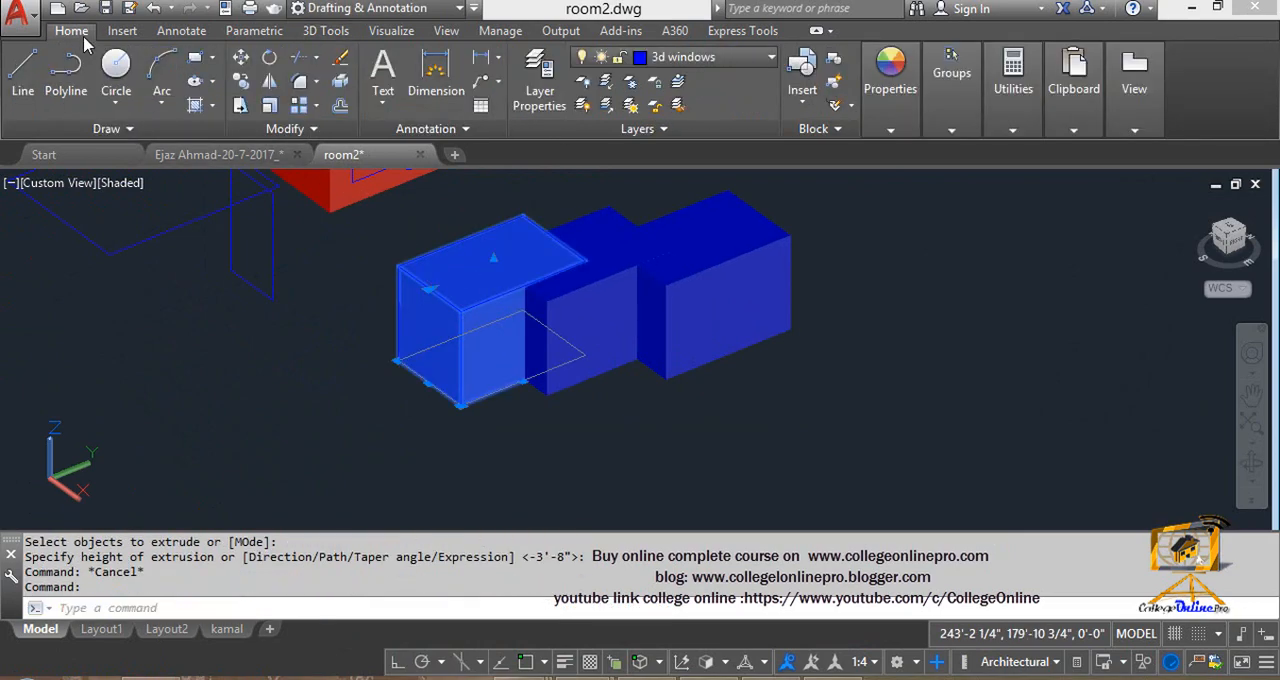
click(690, 60)
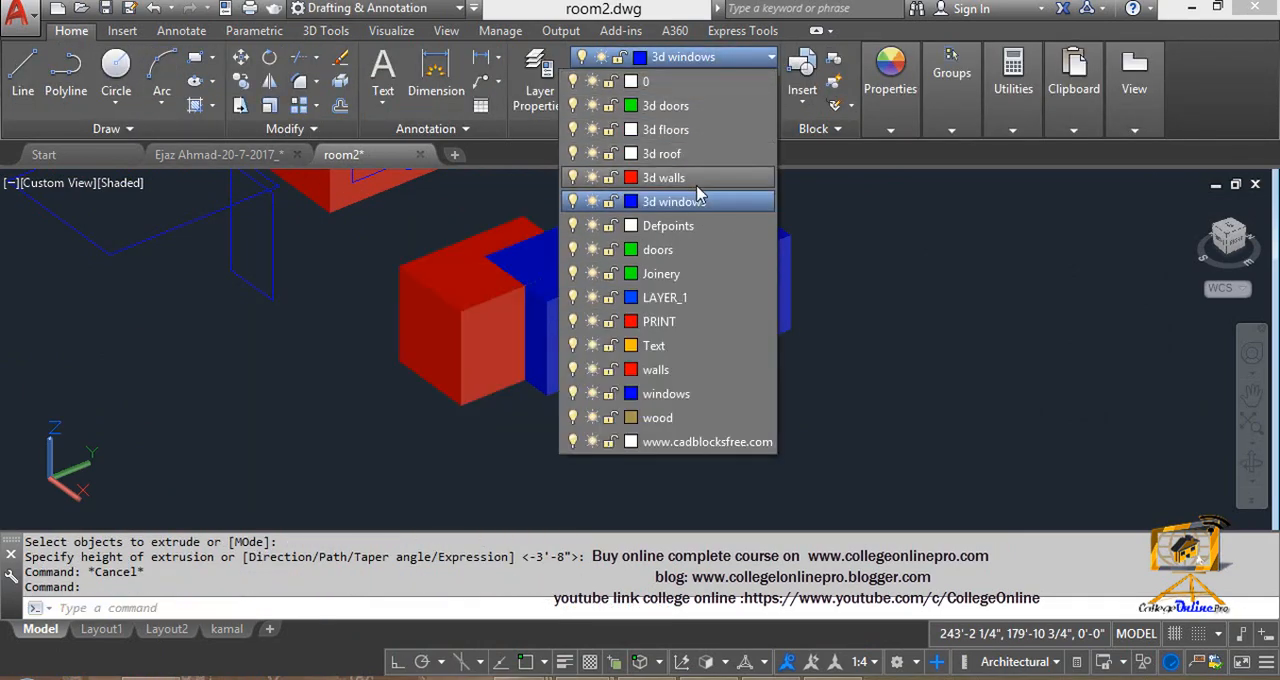
click(620, 180)
key(Escape)
- Assign the box at the opposite end of the row to the doors layer
click(715, 340)
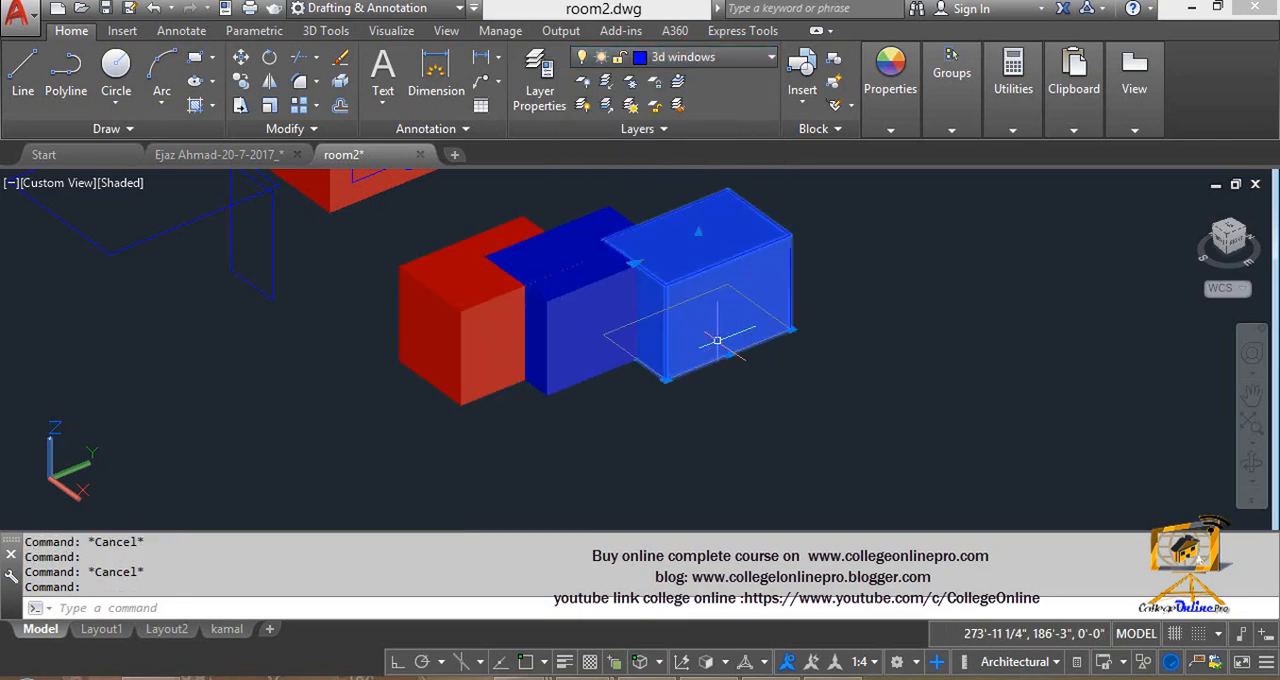
click(757, 57)
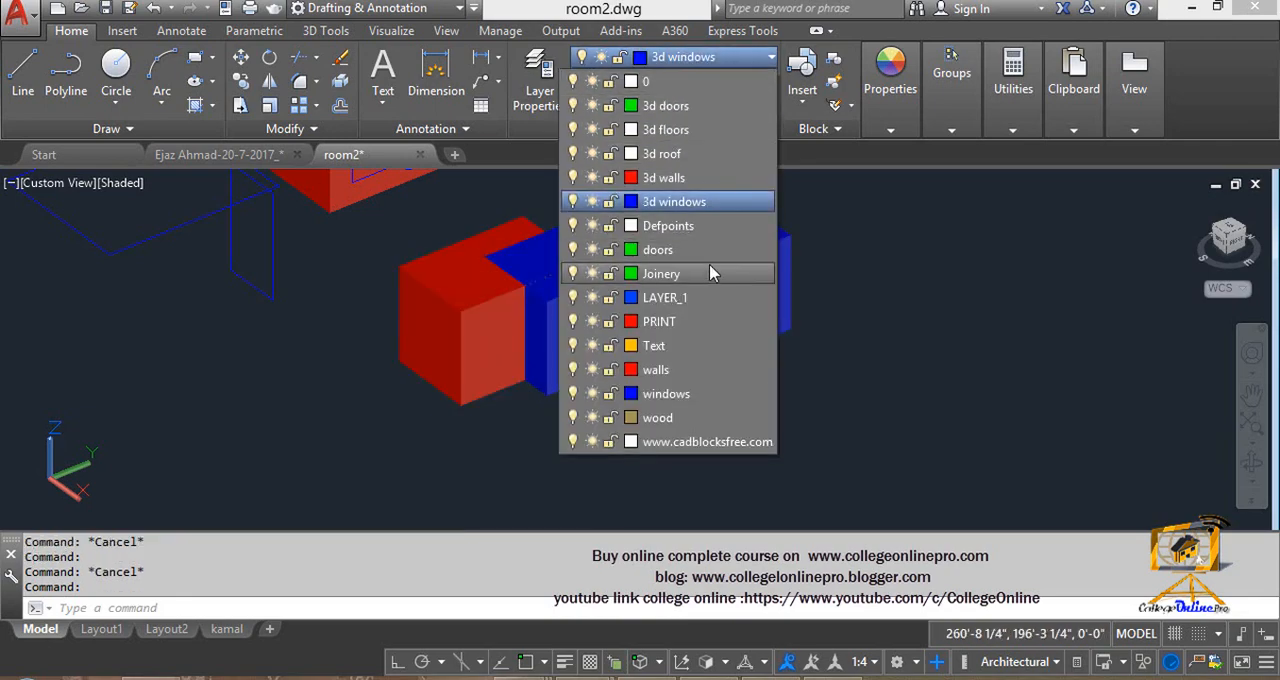
click(712, 256)
key(Escape)
- Copy the red, blue and green boxes together twice into the free space beside the original set
scroll(568, 385, down, 4)
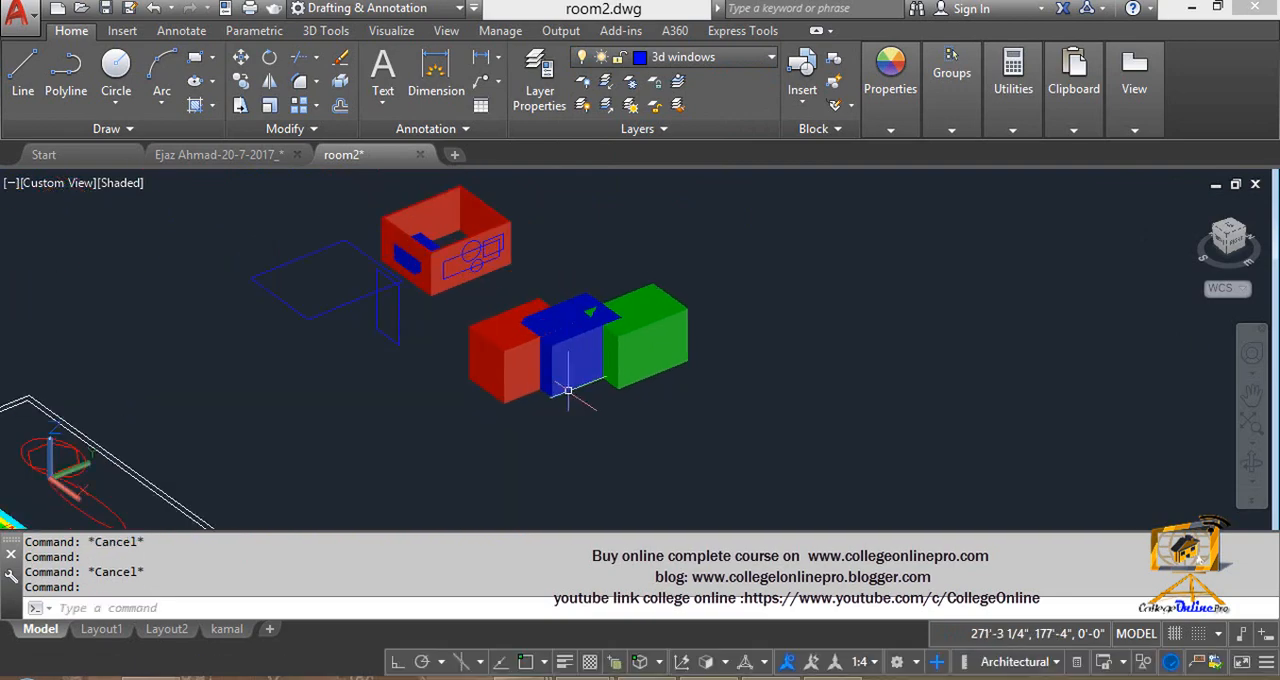
text(co)
key(Return)
click(706, 457)
click(462, 290)
key(Return)
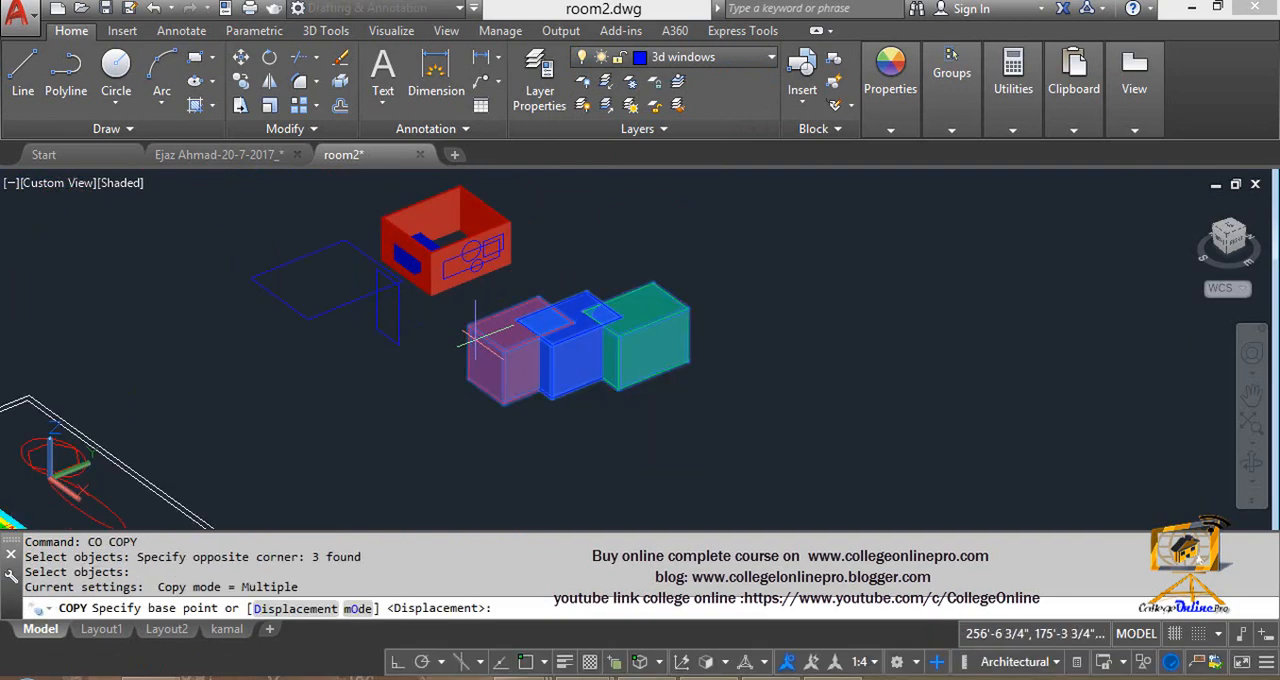
click(483, 344)
middle_drag(657, 240, 552, 360)
click(549, 295)
middle_drag(716, 427, 775, 194)
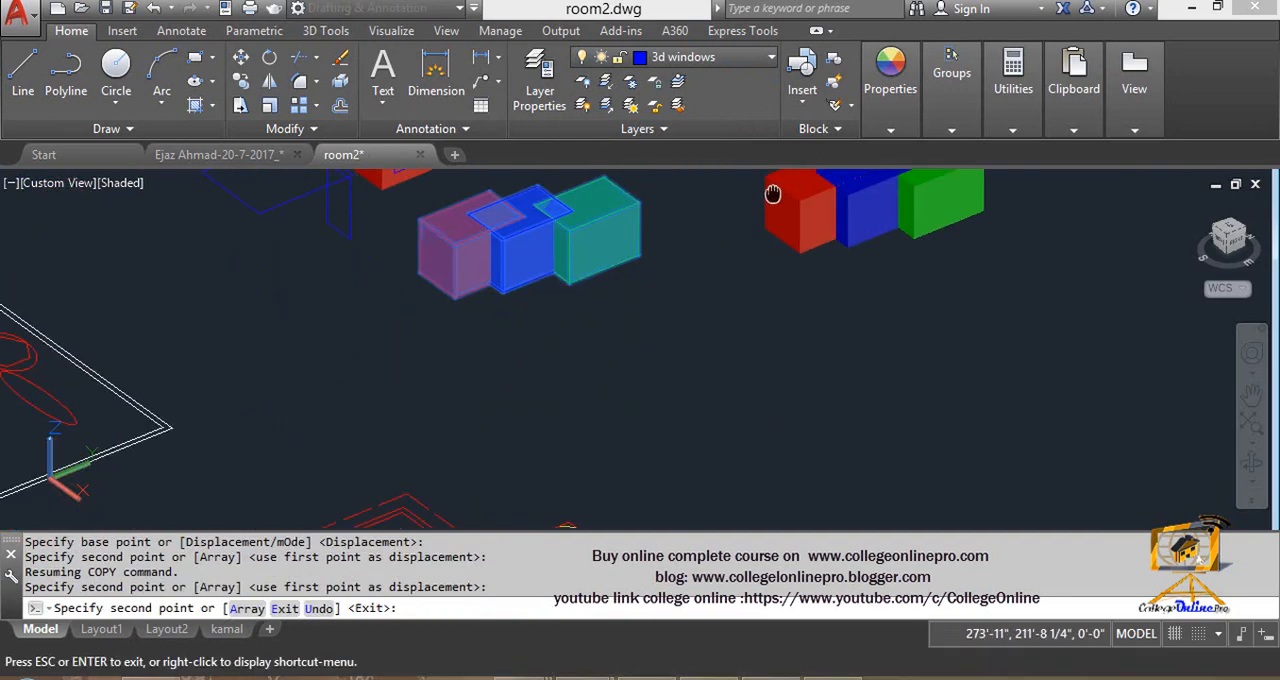
click(808, 200)
key(Escape)
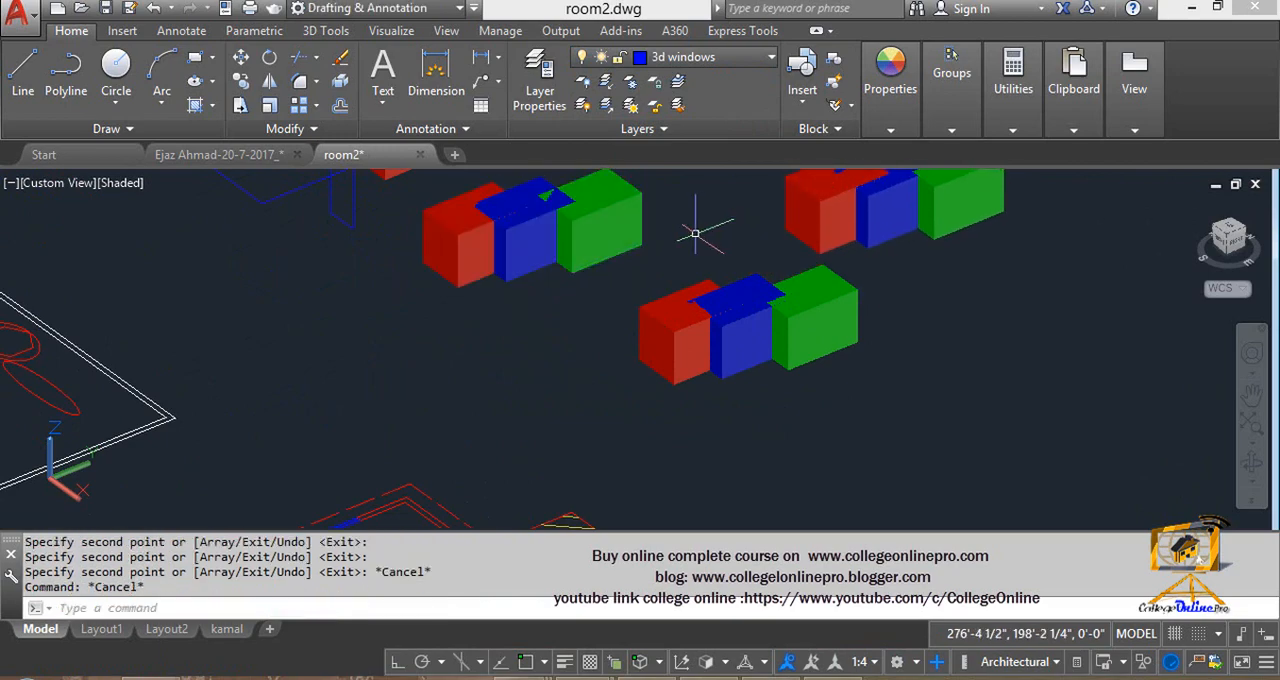
- Union the red, blue and green boxes of the original set nearest the room walls into one solid
middle_drag(662, 247, 637, 333)
key(Escape)
scroll(488, 280, up, 2)
middle_drag(512, 264, 688, 313)
key(Escape)
key(Escape)
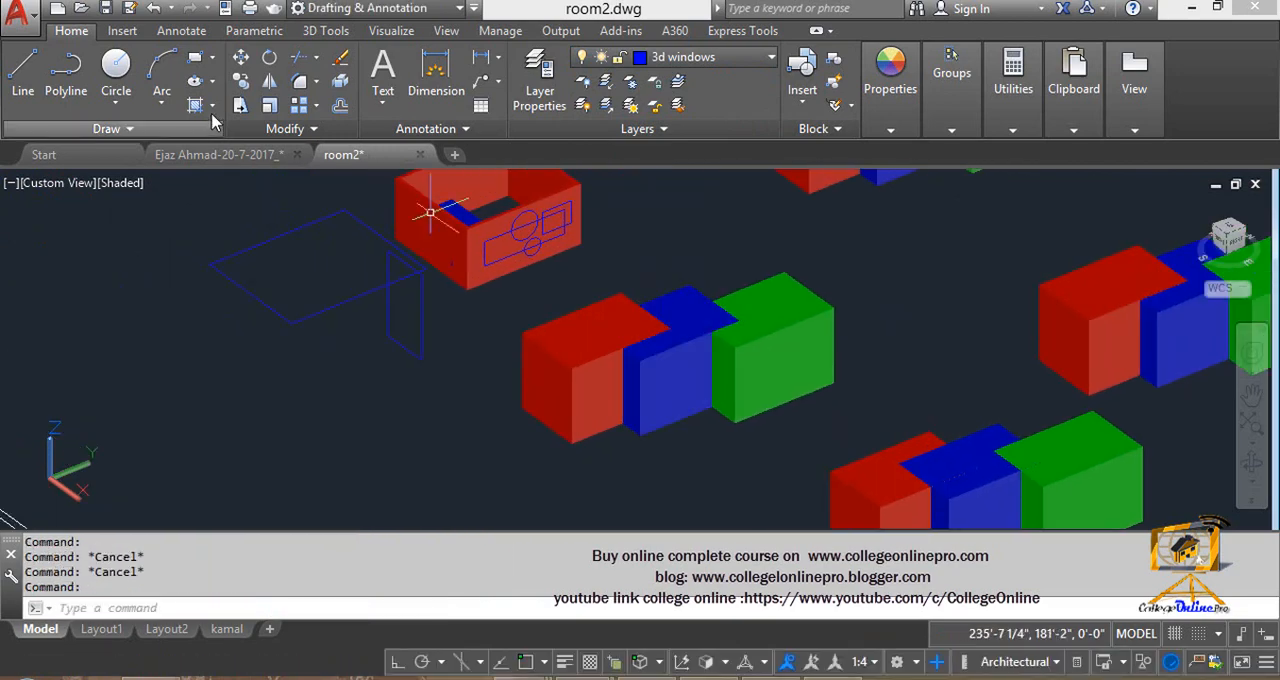
text(uni)
key(Return)
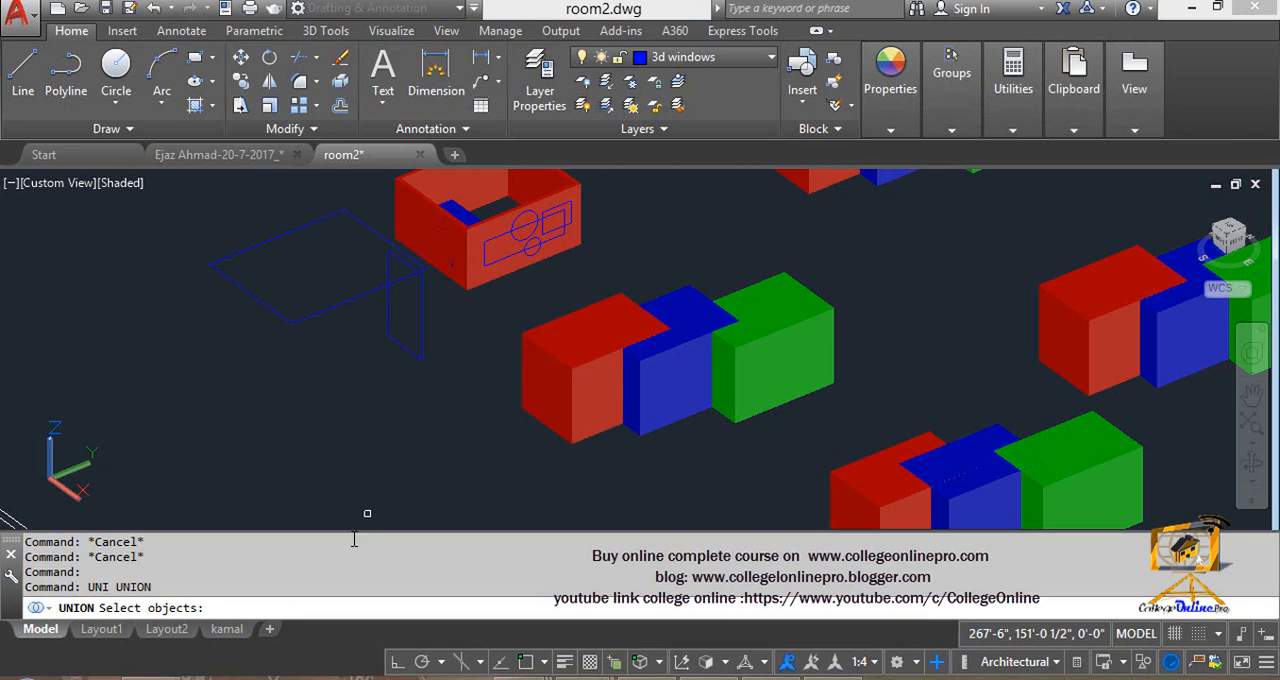
click(552, 432)
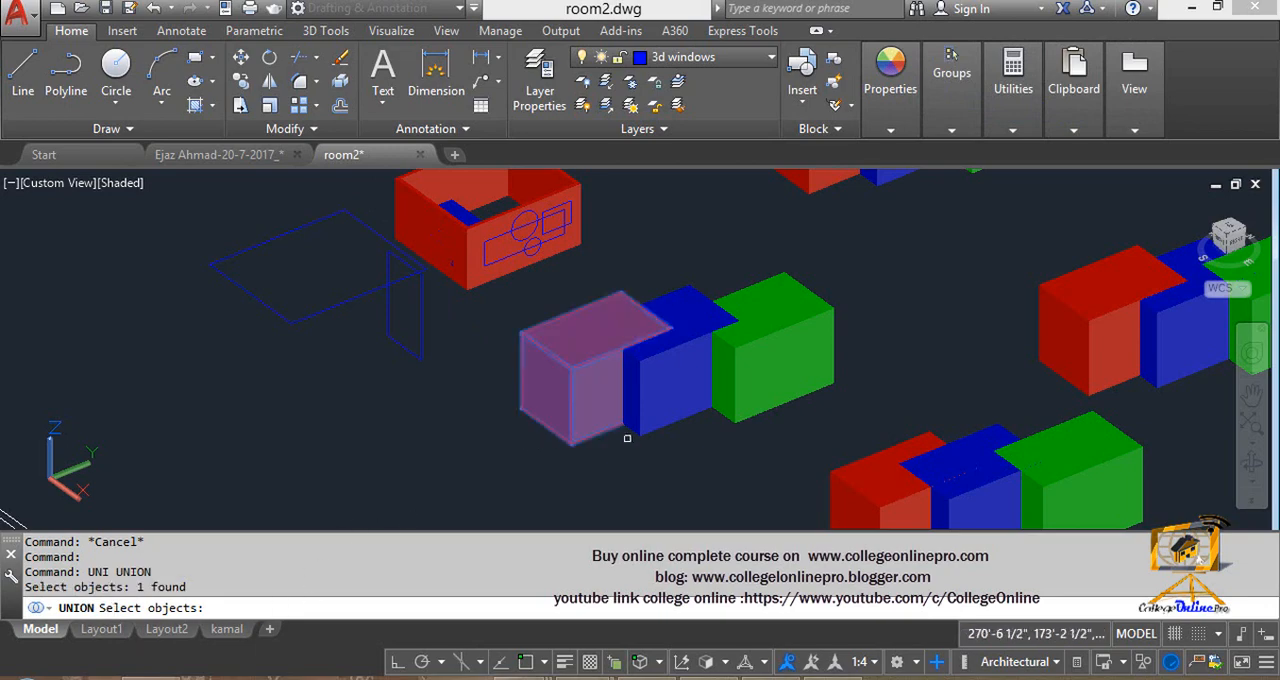
click(665, 432)
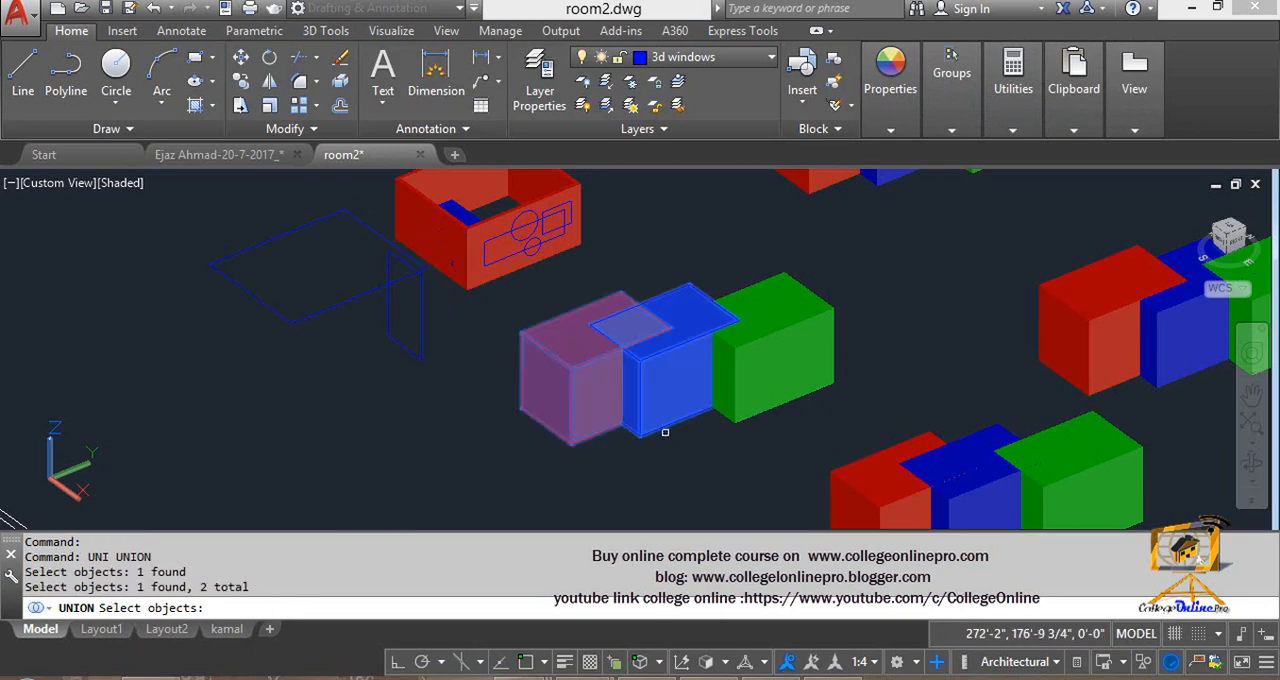
click(751, 415)
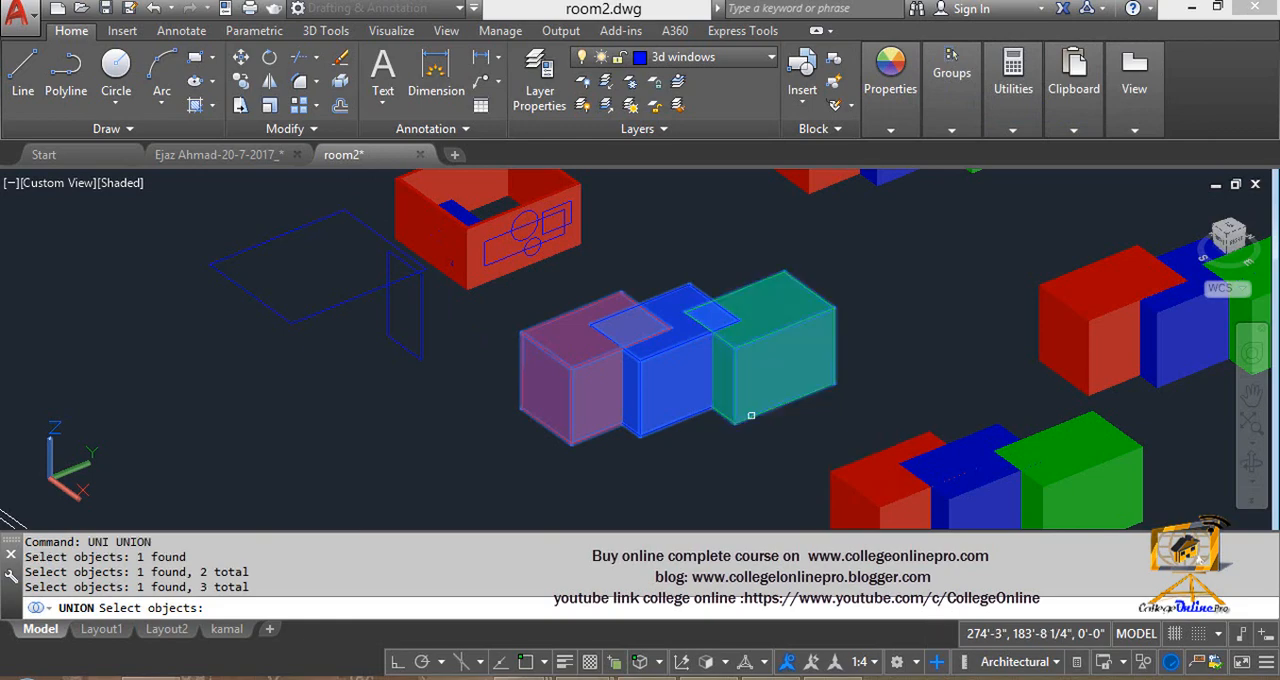
key(Return)
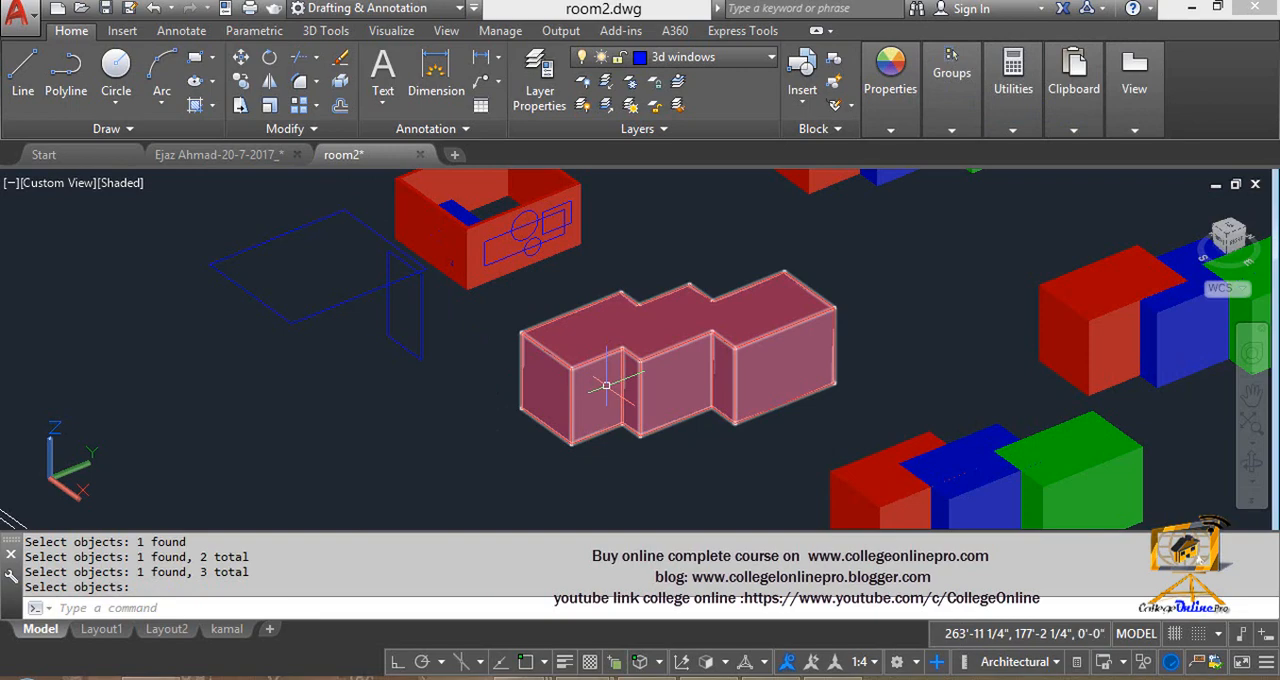
- Undo the last union and union the same three boxes again, picking the green box first, blue second and red last
key(ctrl+z)
mouse_move(573, 385)
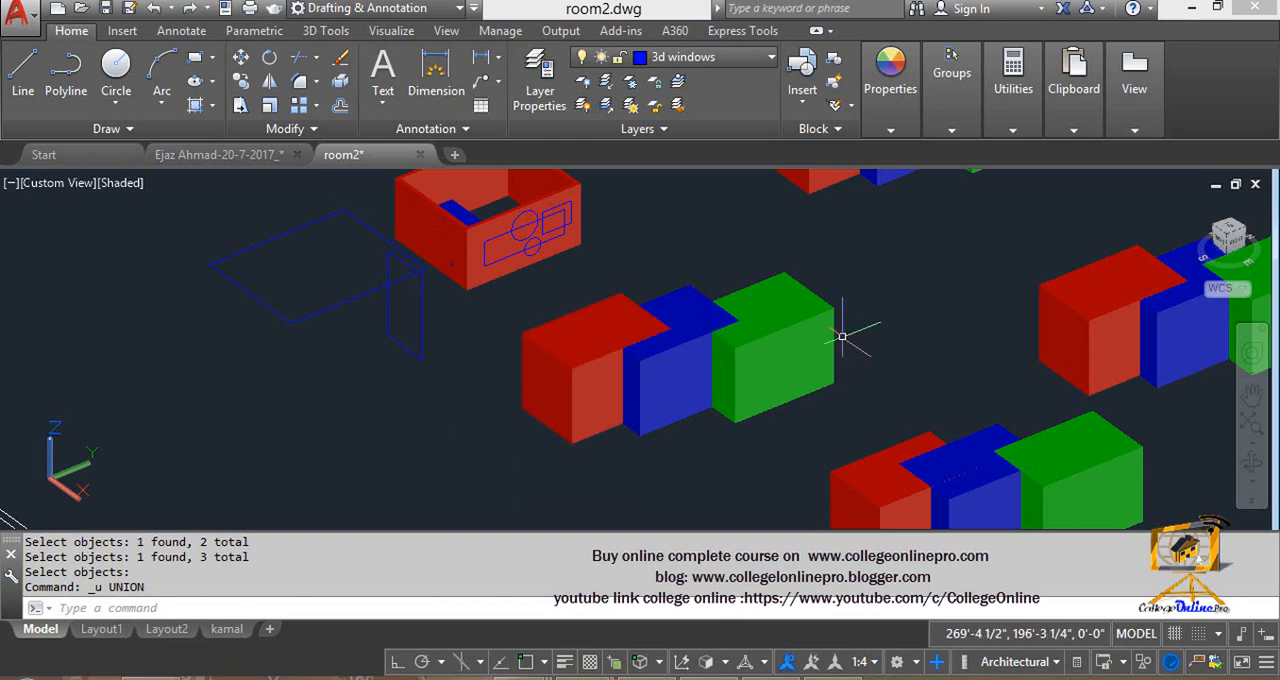
key(Escape)
key(Escape)
text(uni)
key(Return)
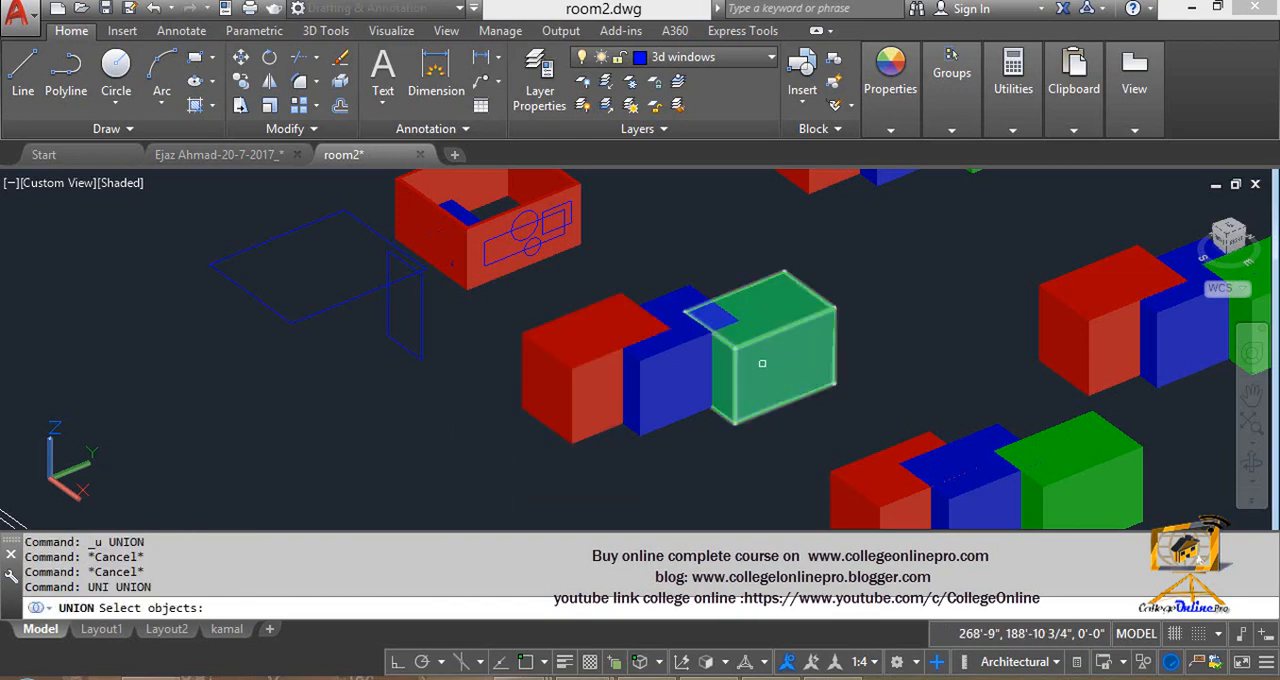
click(699, 347)
click(699, 350)
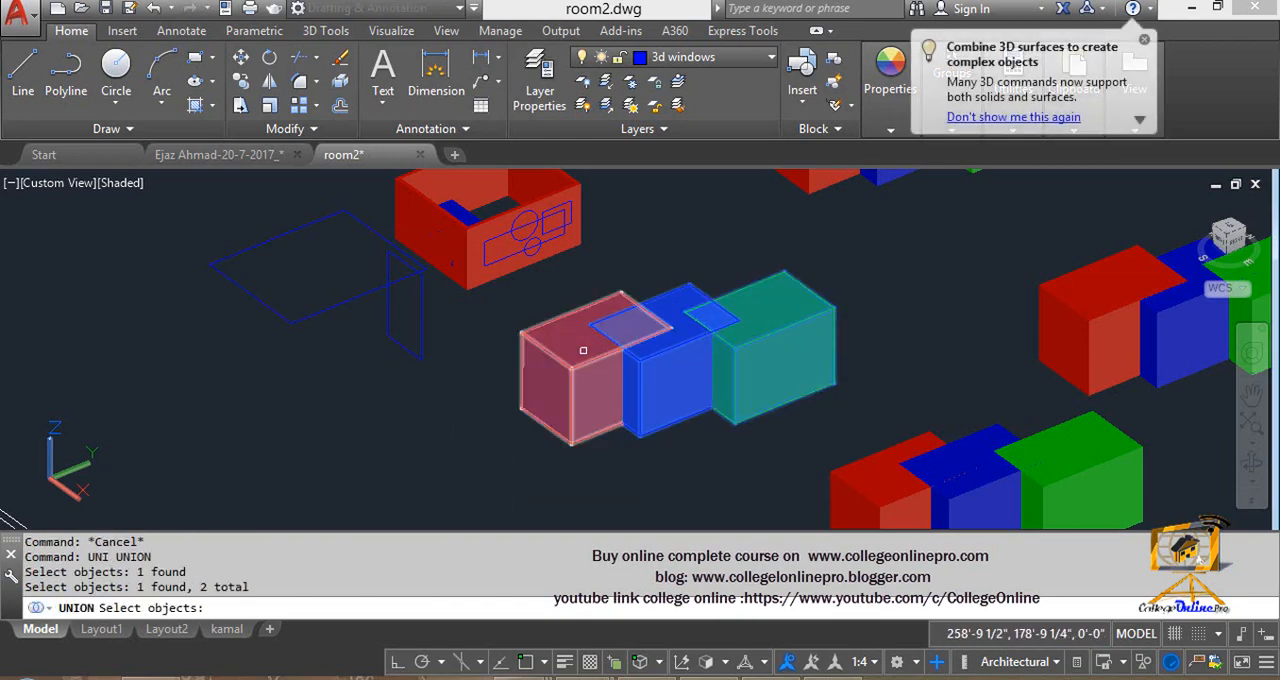
click(580, 352)
key(Return)
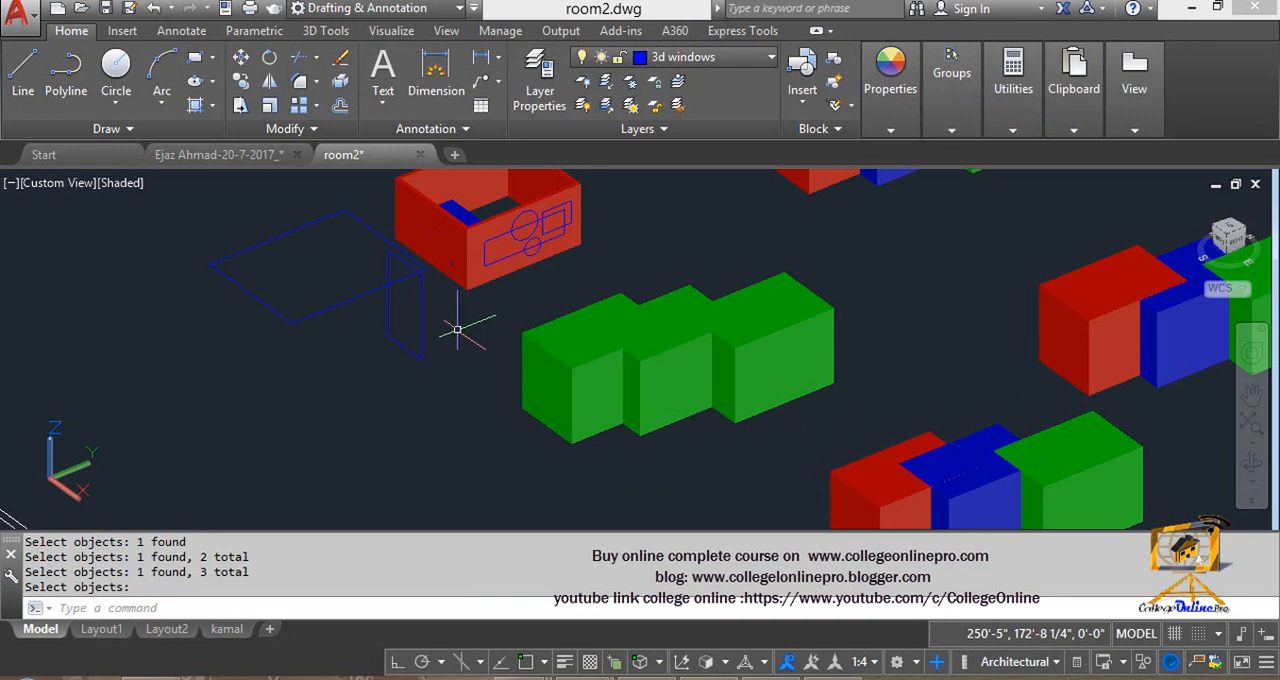
- Examine the separate wall pieces of the larger square room standing among the floor plans
middle_drag(840, 184, 622, 284)
middle_drag(467, 460, 517, 400)
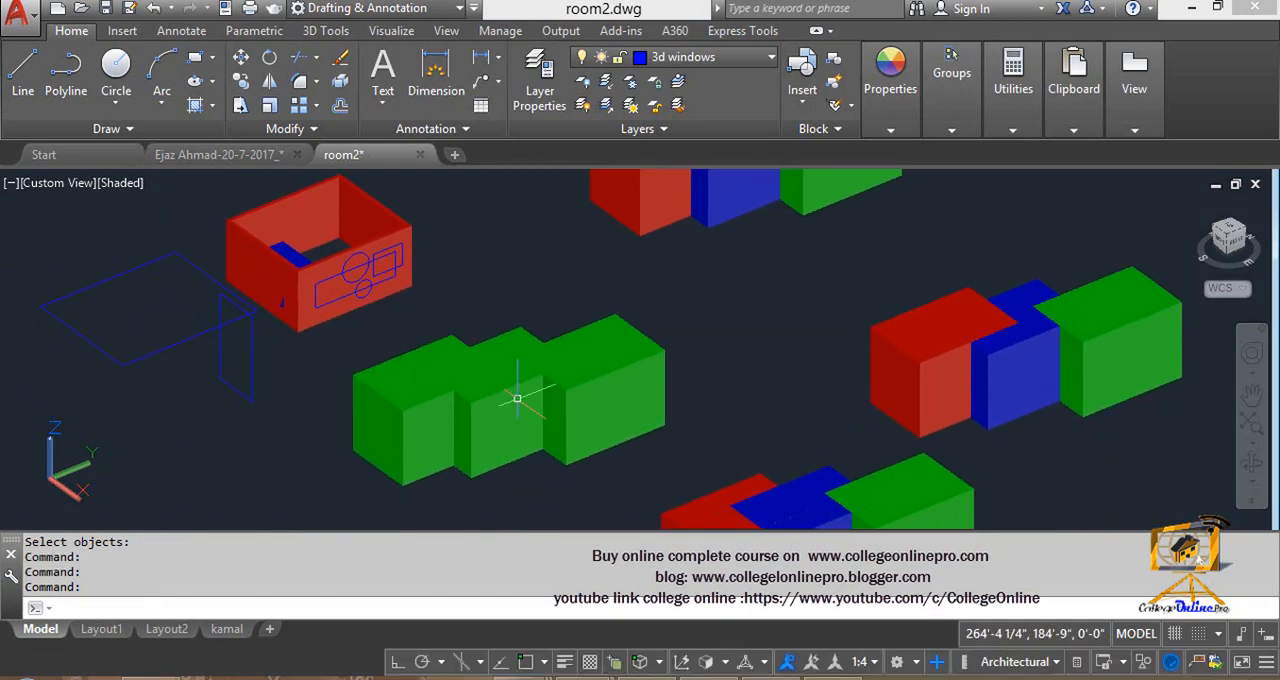
middle_drag(248, 209, 413, 397)
scroll(413, 397, down, 3)
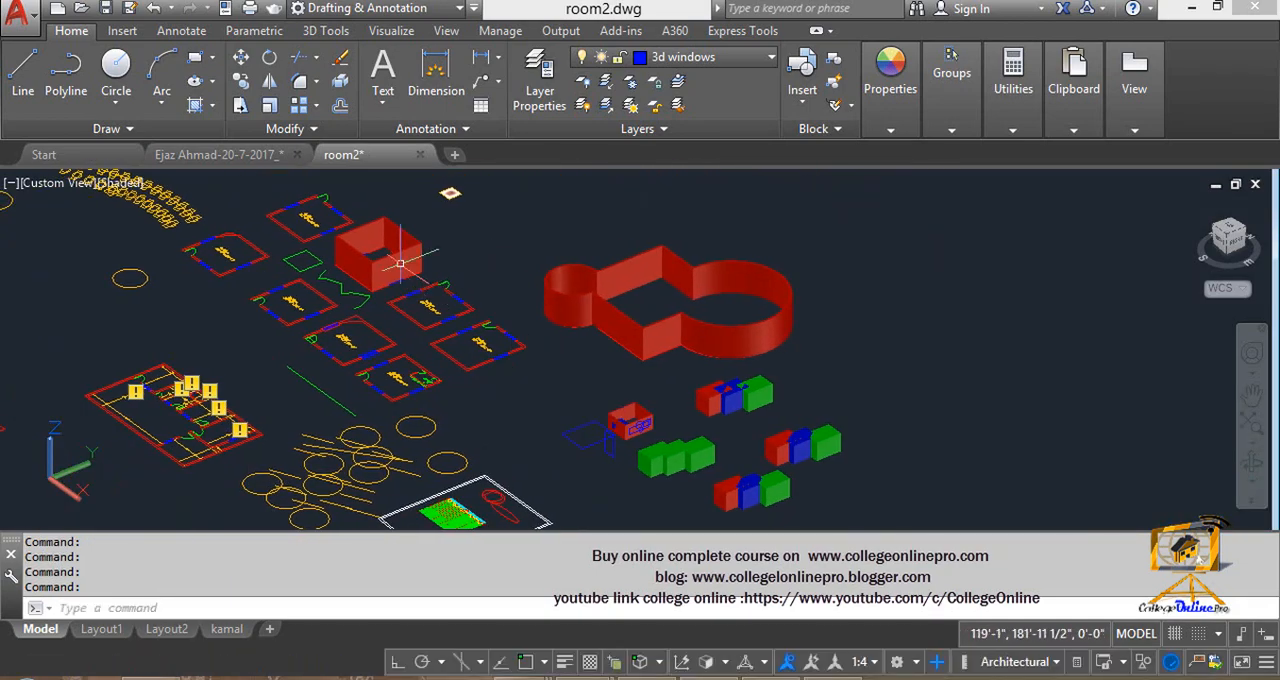
scroll(329, 263, up, 3)
middle_drag(303, 259, 343, 271)
click(343, 277)
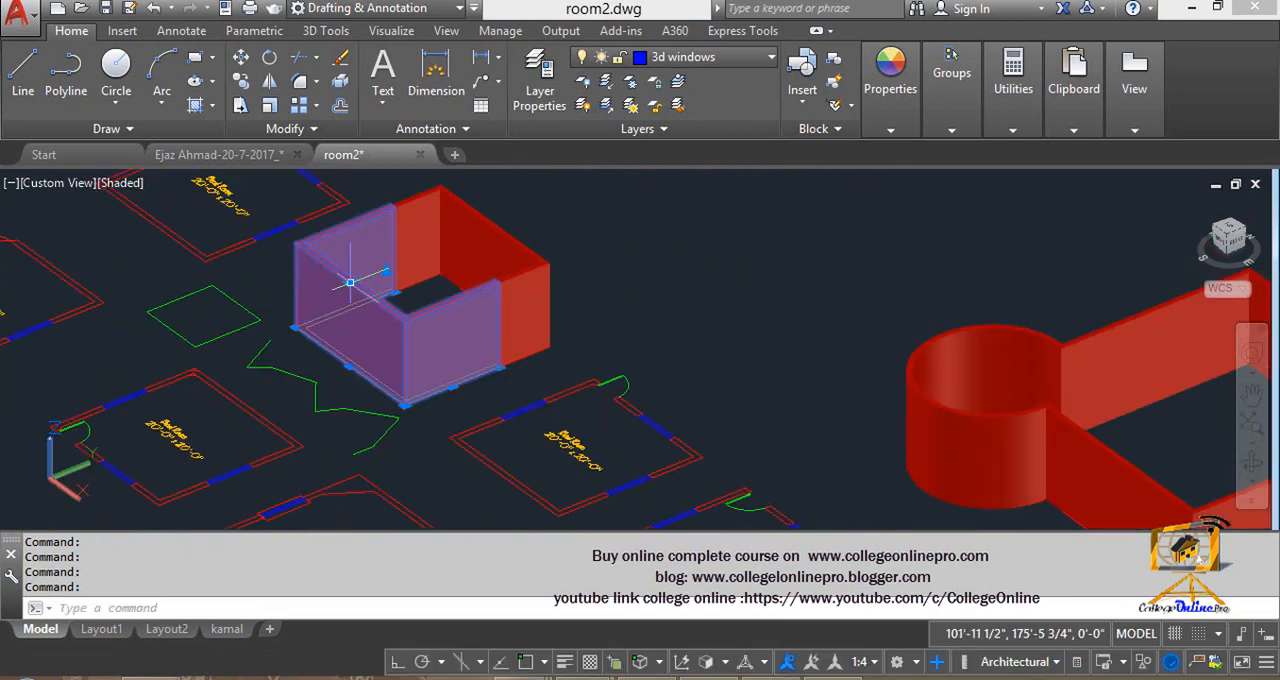
key(Escape)
key(Escape)
key(Escape)
key(Escape)
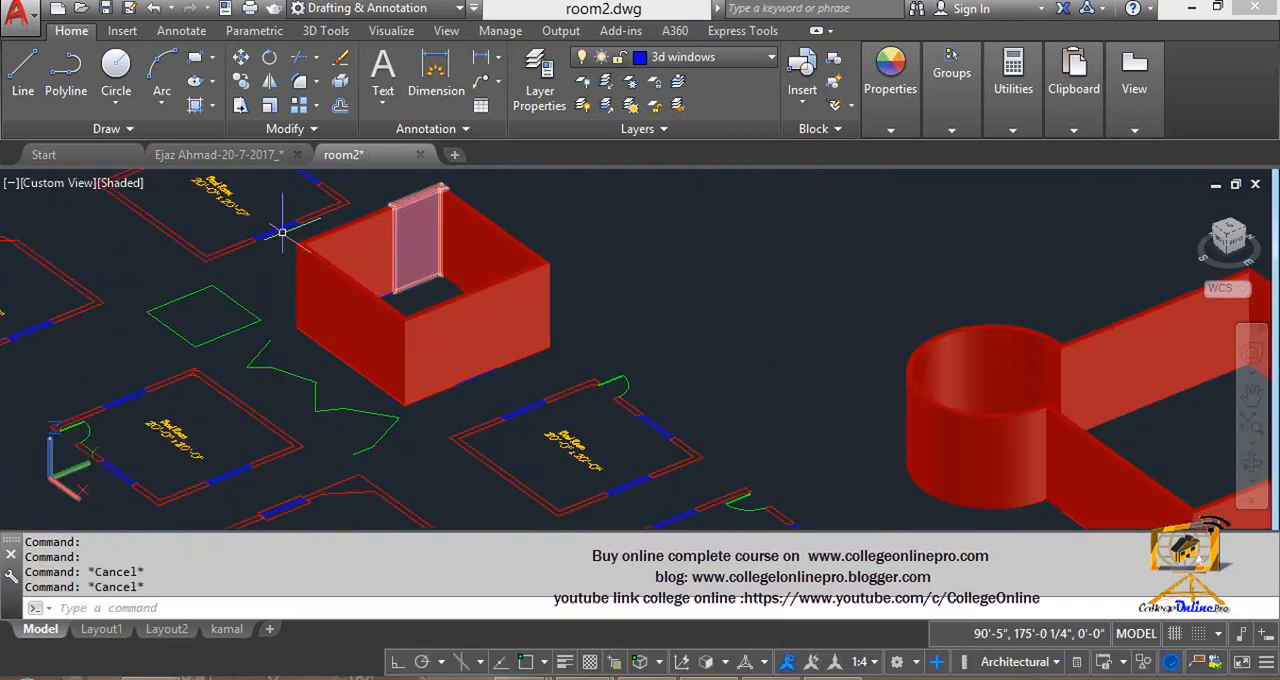
- Union the four wall pieces of the larger square room into one solid and check it by selecting it
middle_drag(449, 290, 482, 288)
text(UN)
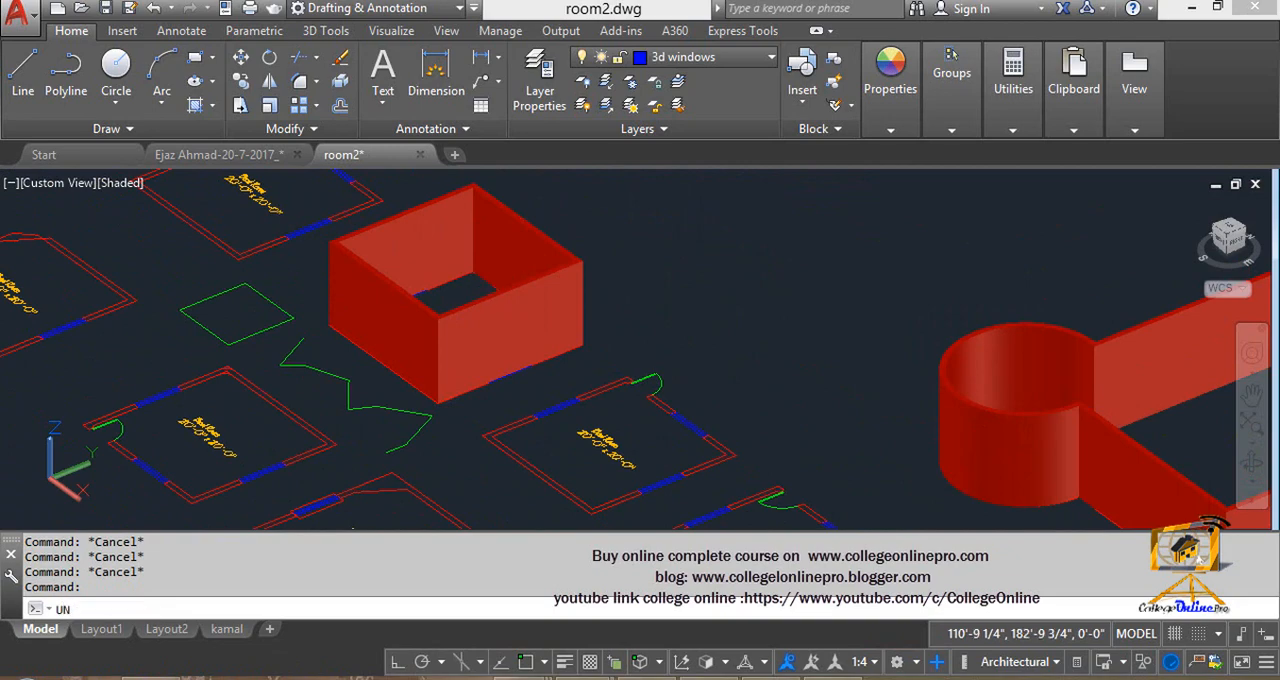
text(I)
key(Return)
click(421, 203)
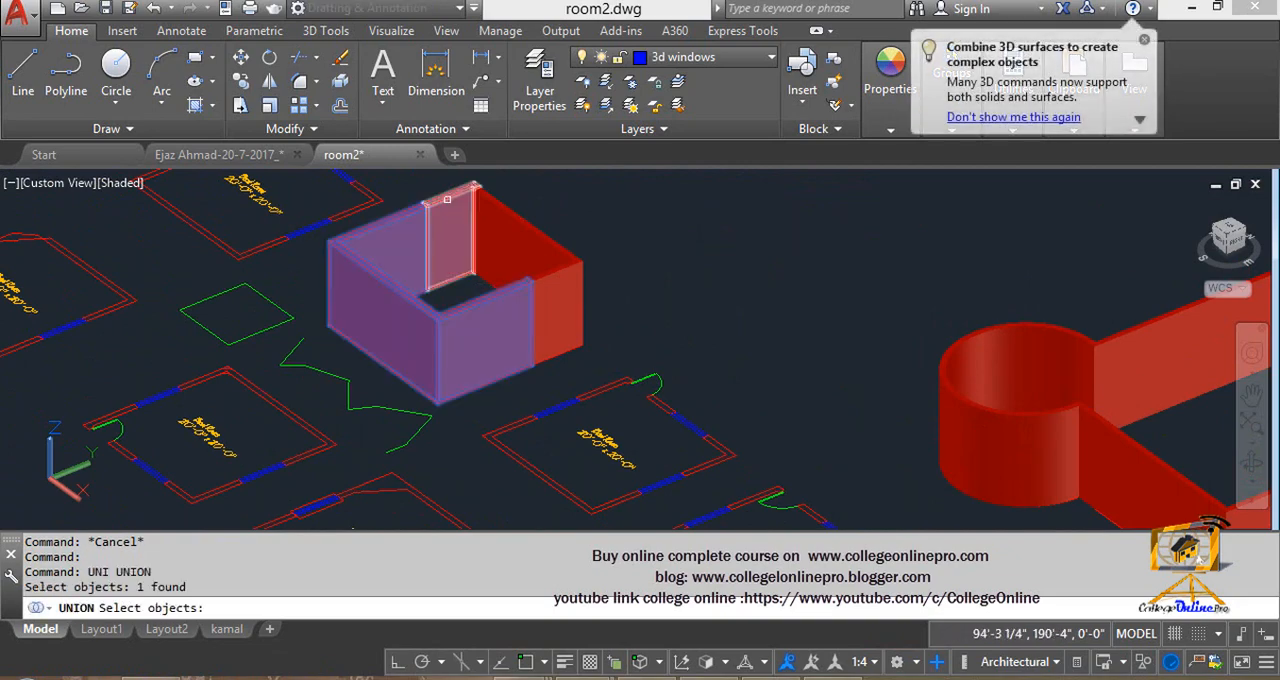
click(449, 195)
click(500, 215)
click(541, 241)
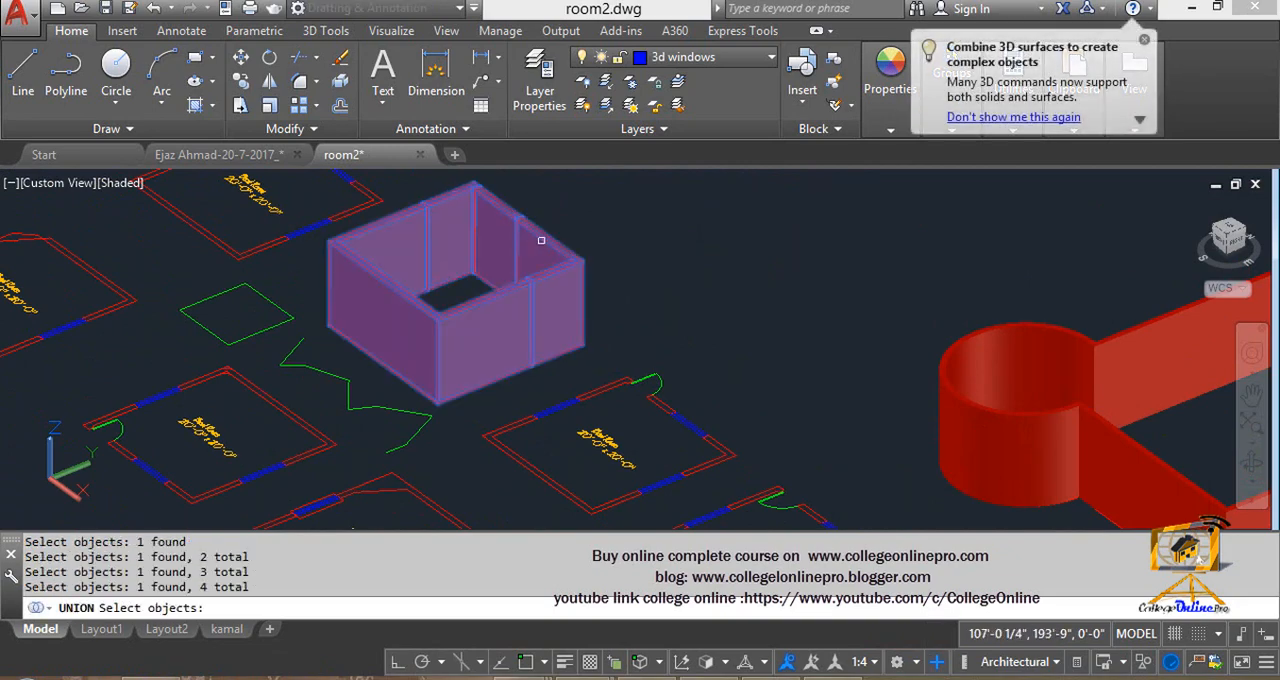
key(Return)
click(463, 307)
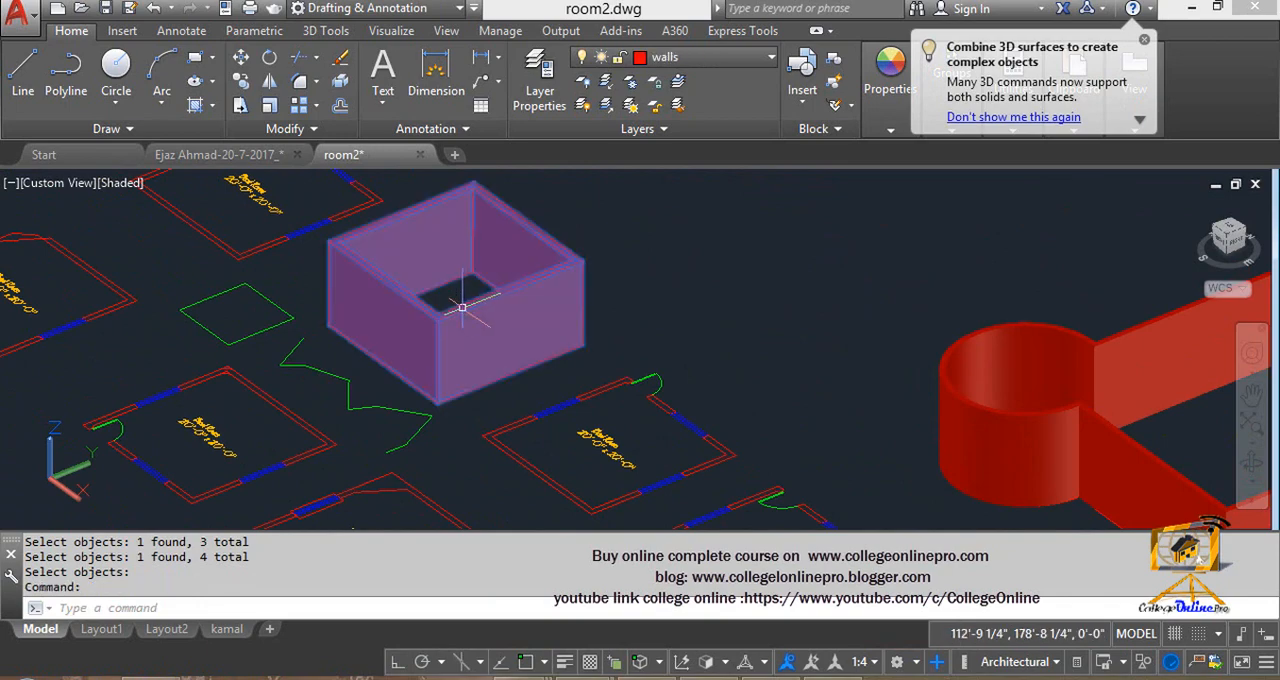
middle_drag(323, 303, 350, 304)
key(Escape)
key(Escape)
- Align the UCS with the current view
scroll(350, 304, up, 4)
key(Escape)
scroll(429, 266, down, 1)
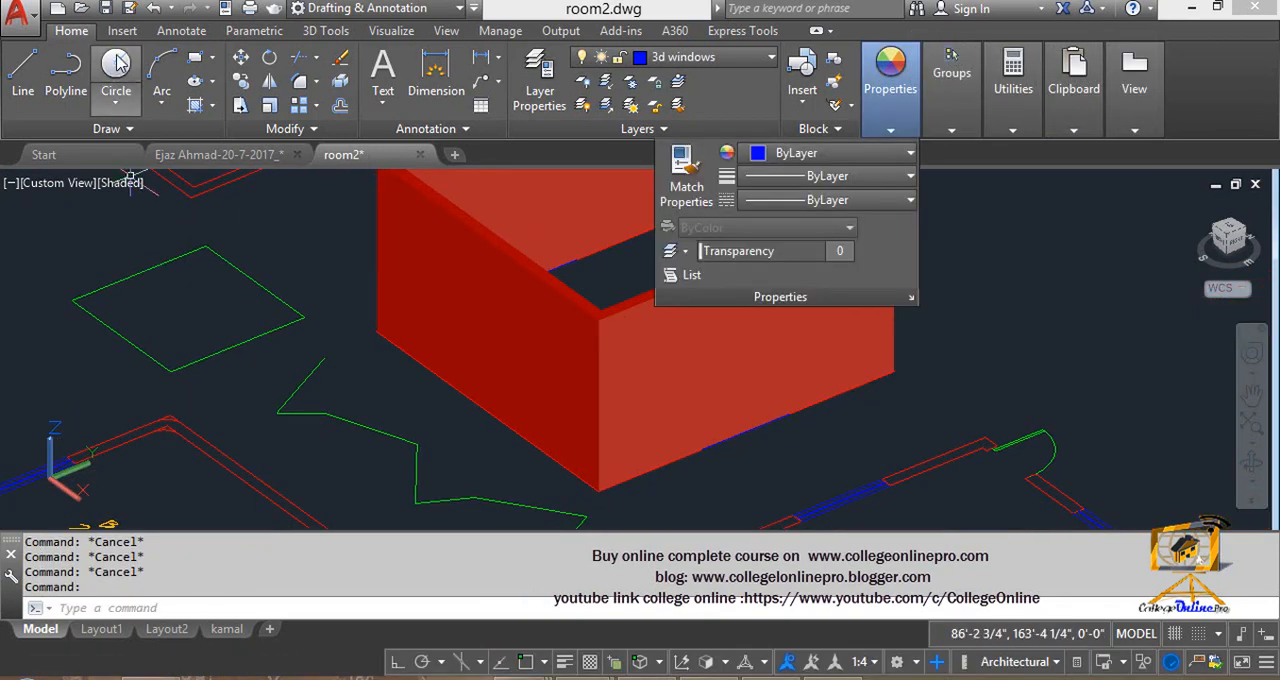
click(447, 31)
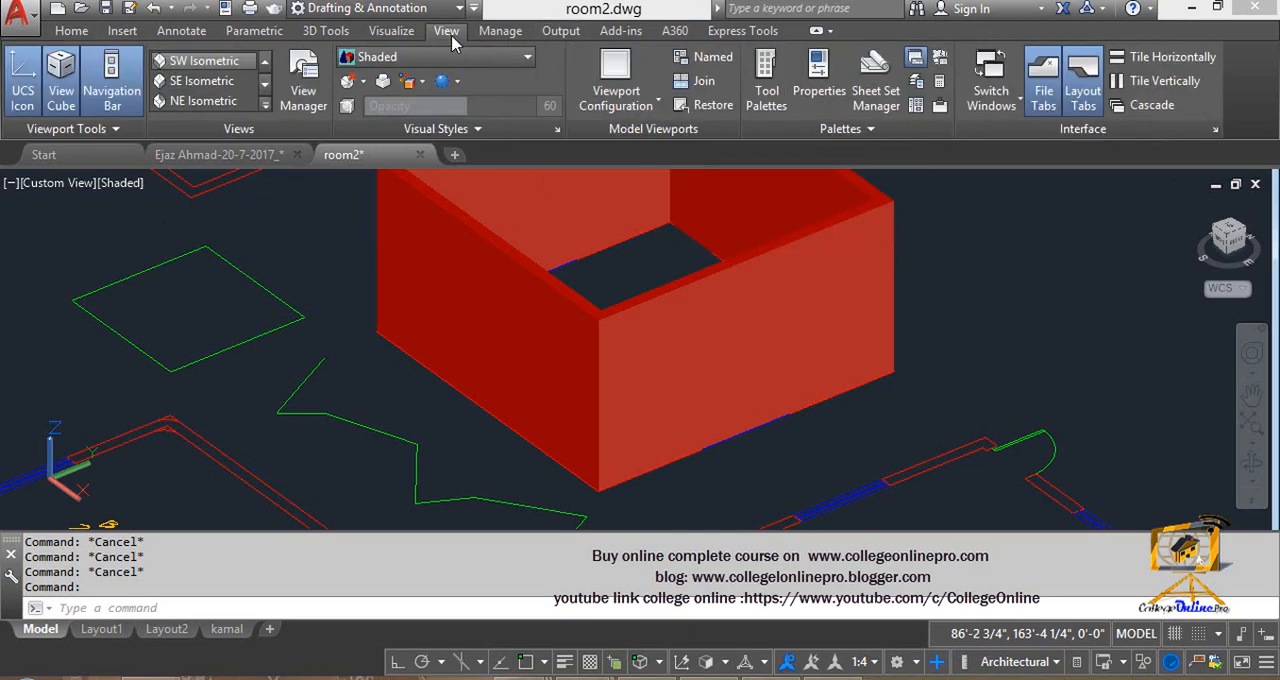
click(393, 31)
click(327, 31)
click(1241, 112)
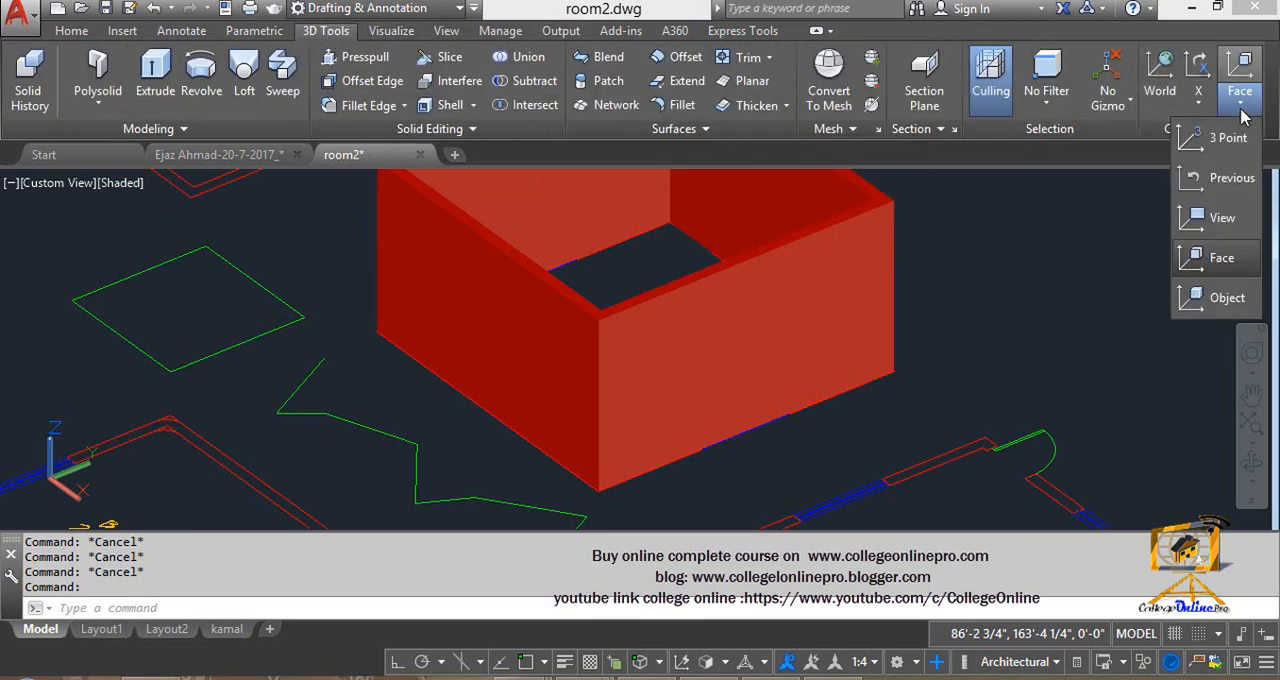
click(1230, 222)
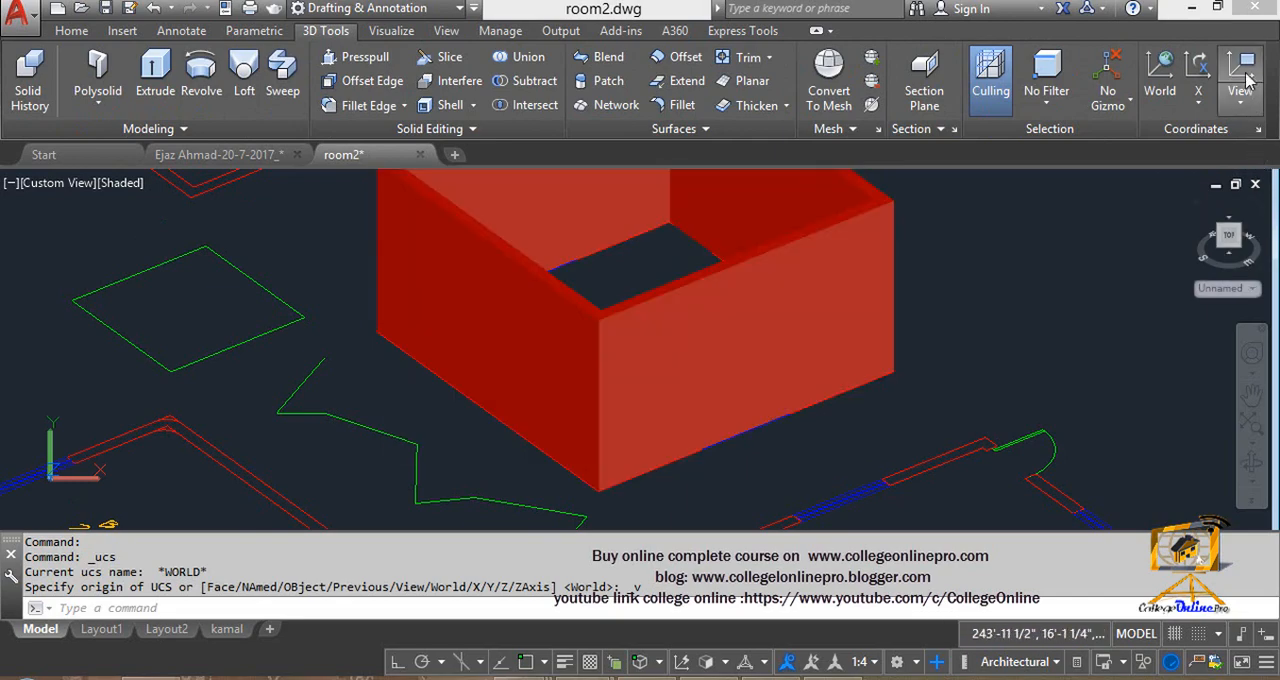
- Align the UCS to the darker outer face of the unioned square room's walls
click(1241, 108)
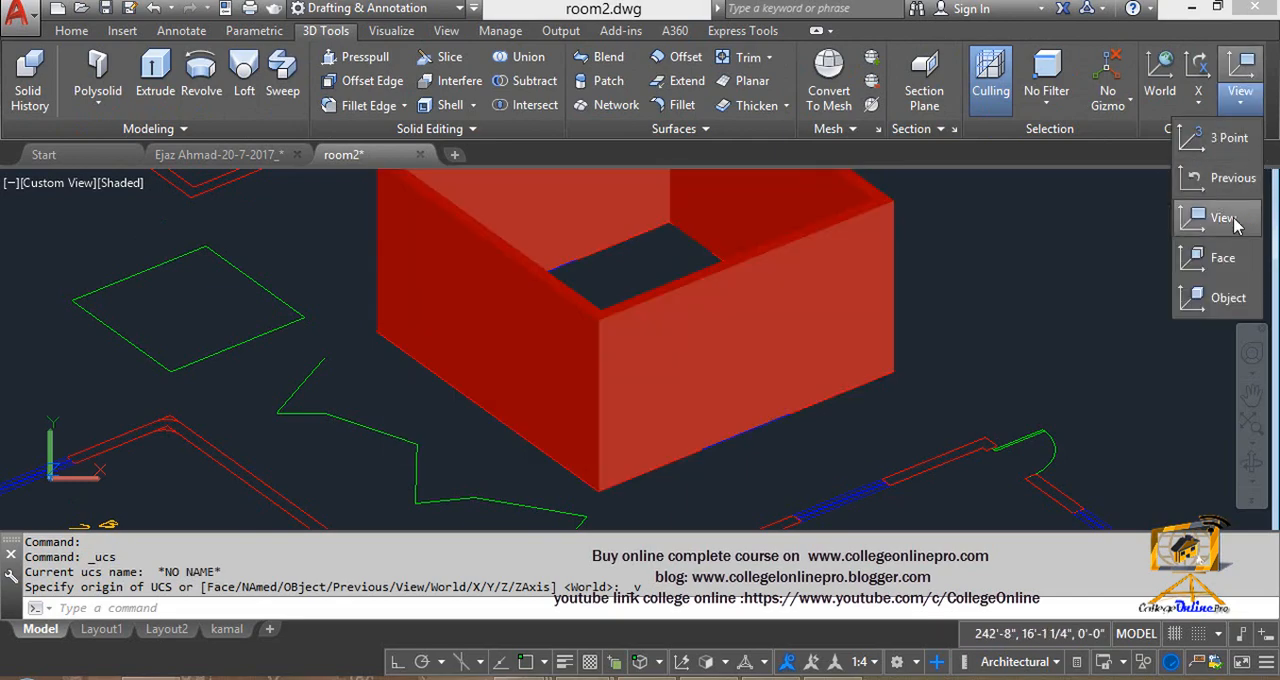
click(1196, 266)
click(475, 298)
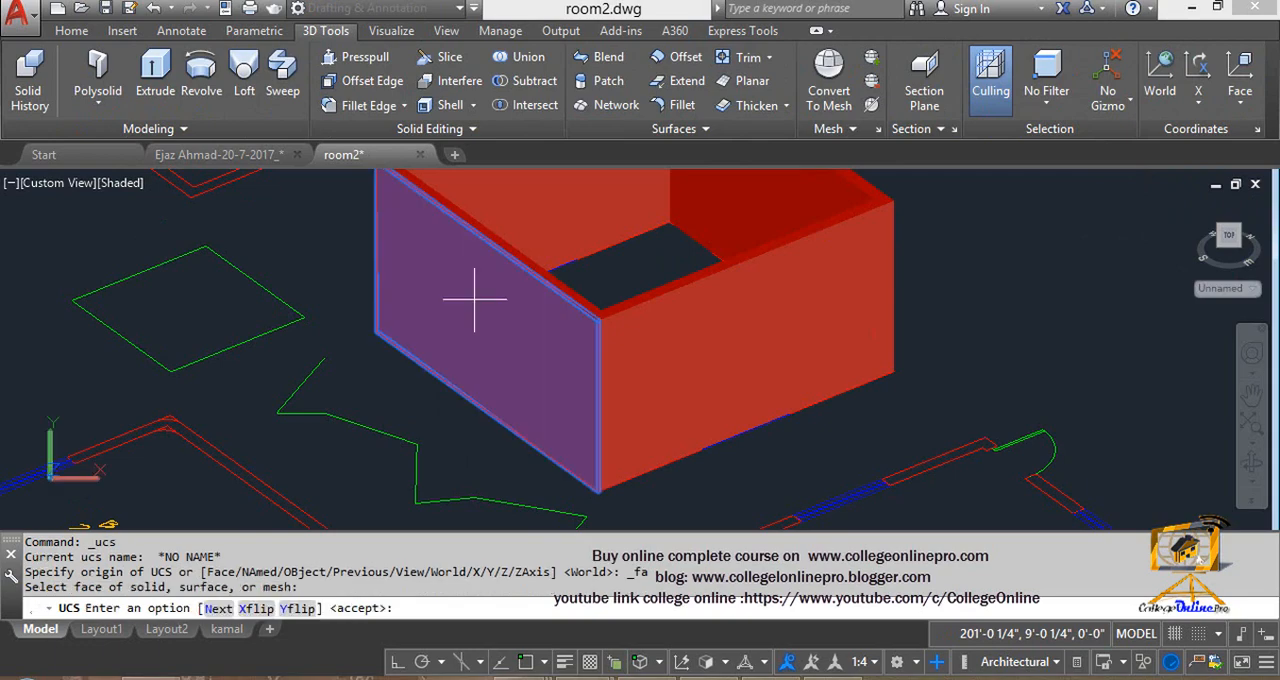
key(Return)
- Draw a window-sized rectangle on the wall face the UCS is aligned to
text(REC)
key(Return)
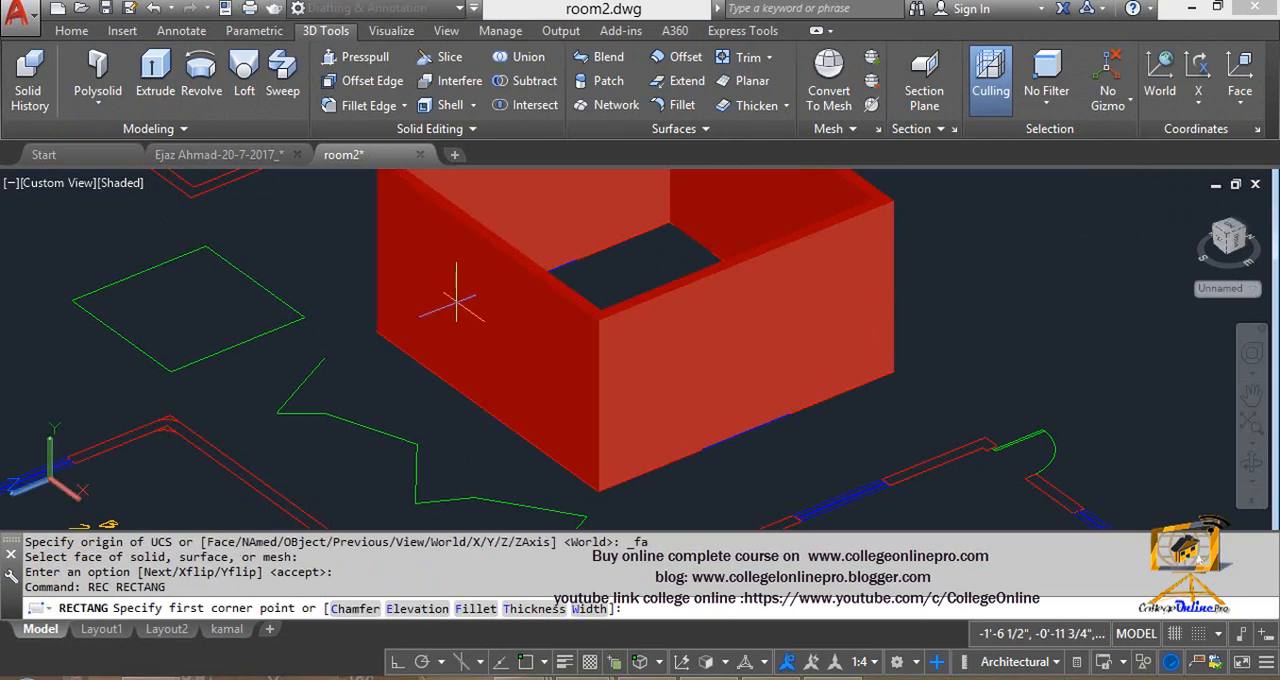
click(455, 302)
click(535, 403)
key(Escape)
key(Escape)
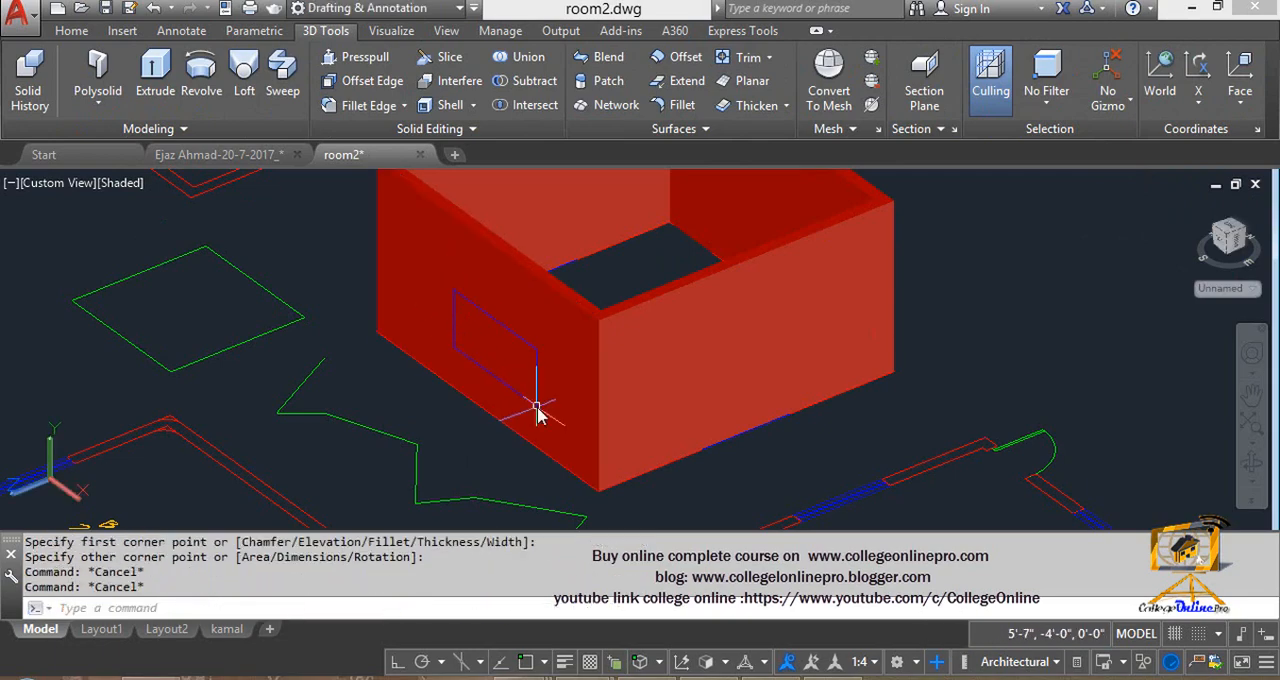
- Extrude the rectangle on the wall face through the wall into the room
text(EXT)
key(Return)
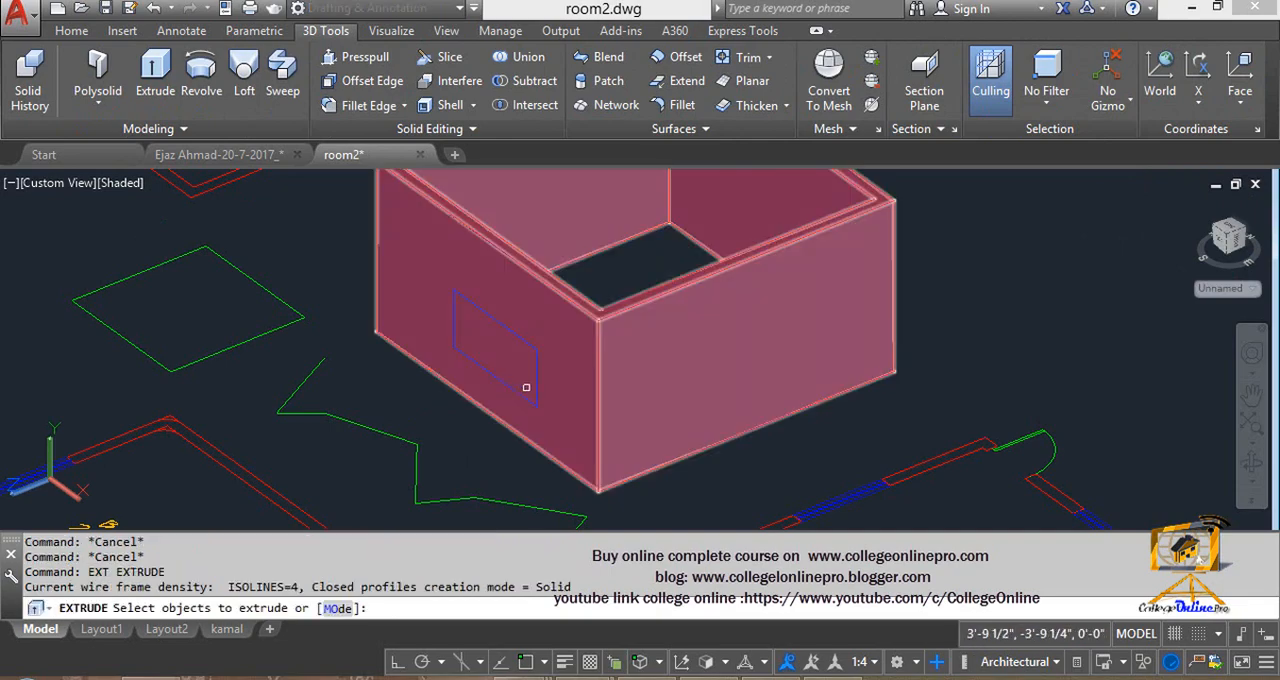
click(538, 379)
key(Return)
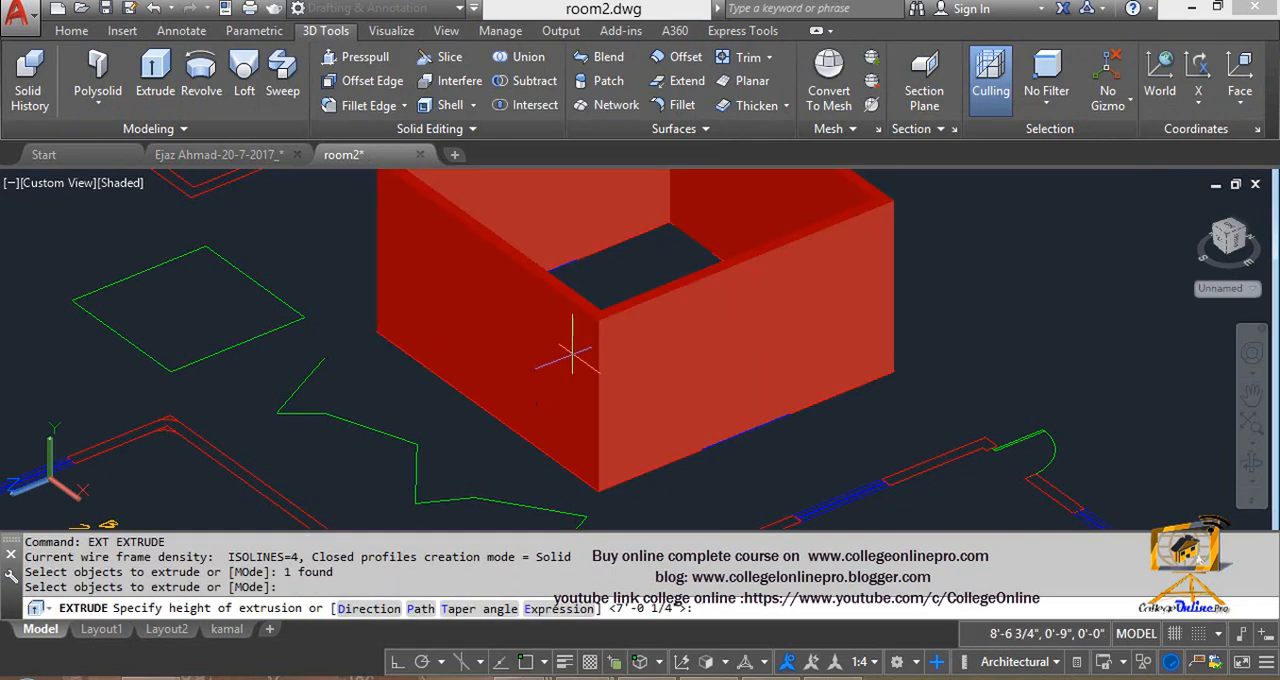
key(Escape)
key(Escape)
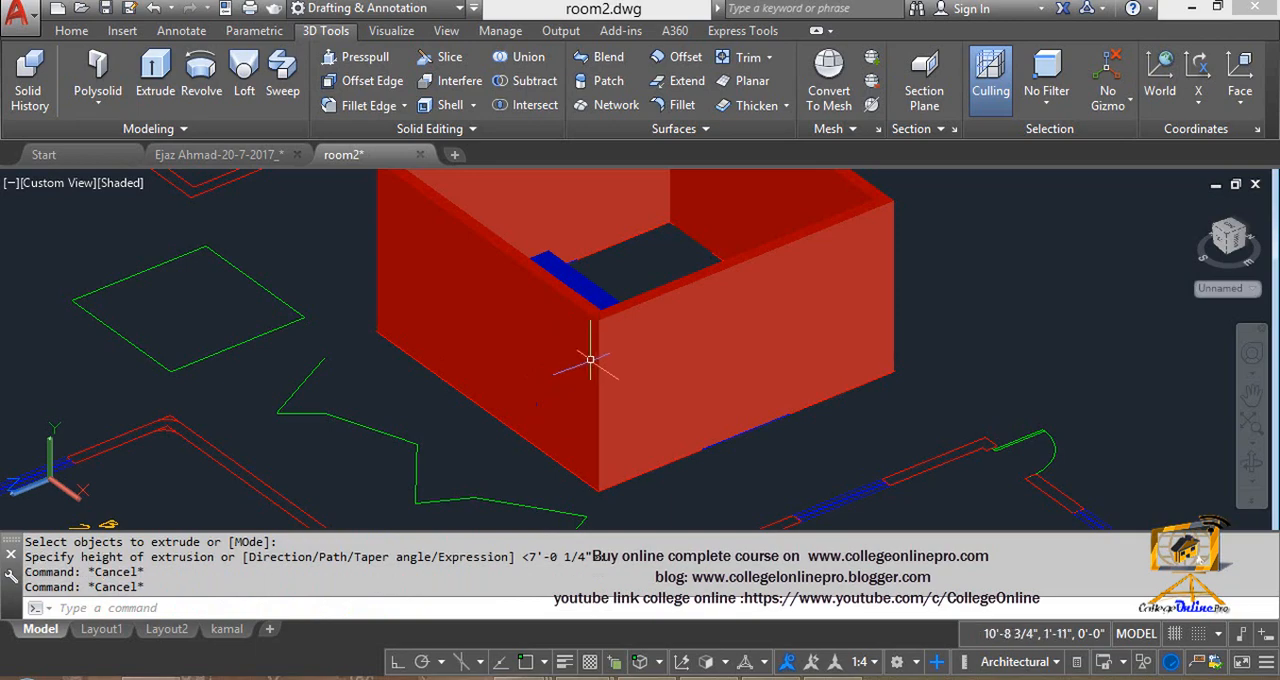
- Examine how the red, blue and green boxes overlap in the set nearest the curved wall solid
scroll(613, 375, down, 4)
middle_drag(634, 415, 443, 283)
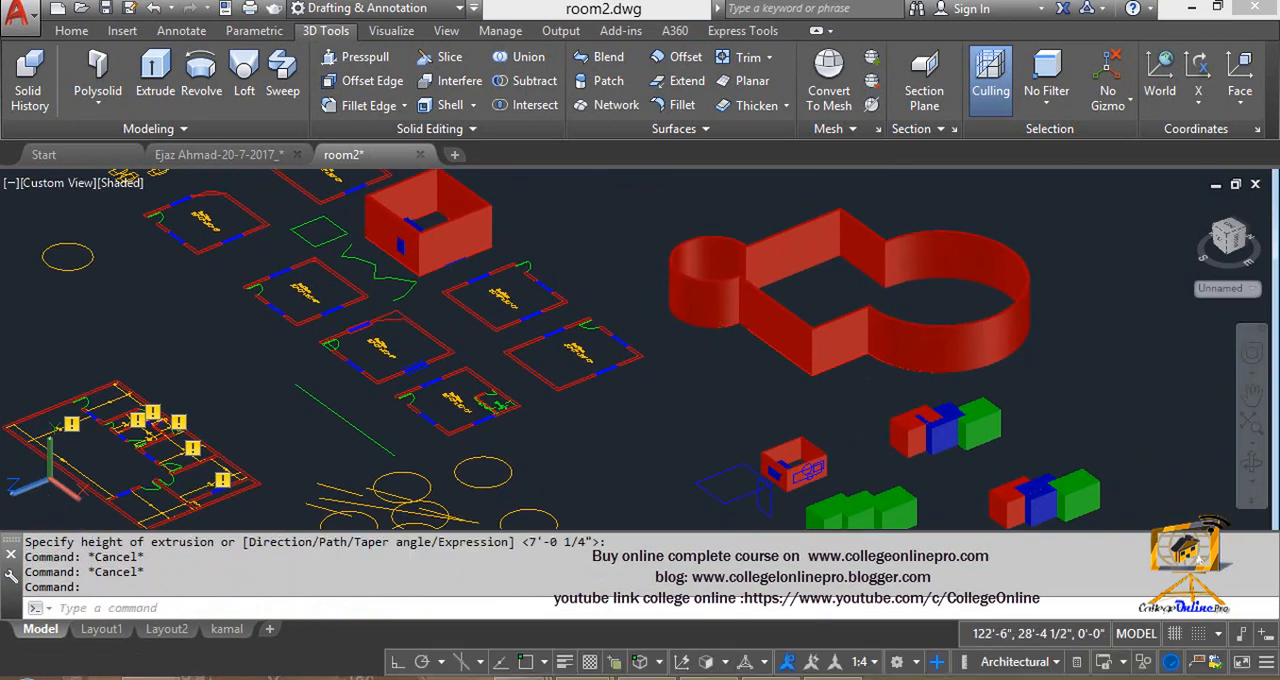
scroll(700, 380, up, 3)
scroll(700, 380, up, 3)
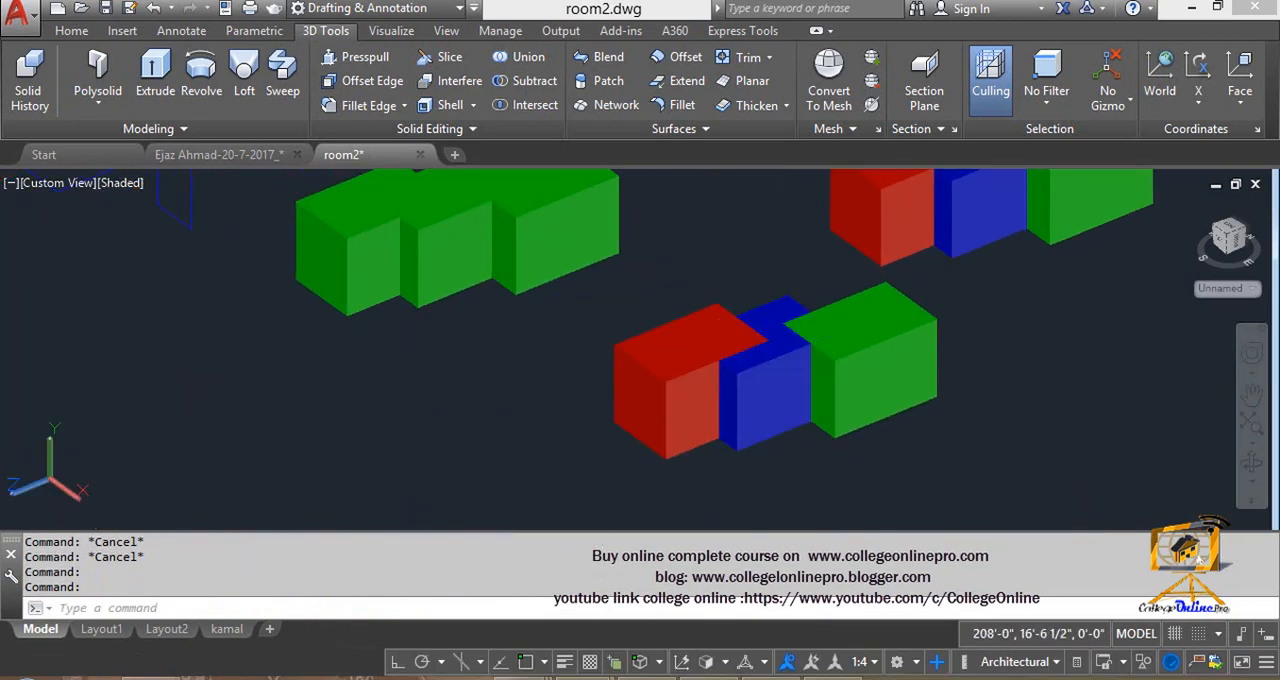
middle_drag(640, 265, 725, 477)
middle_drag(568, 228, 572, 469)
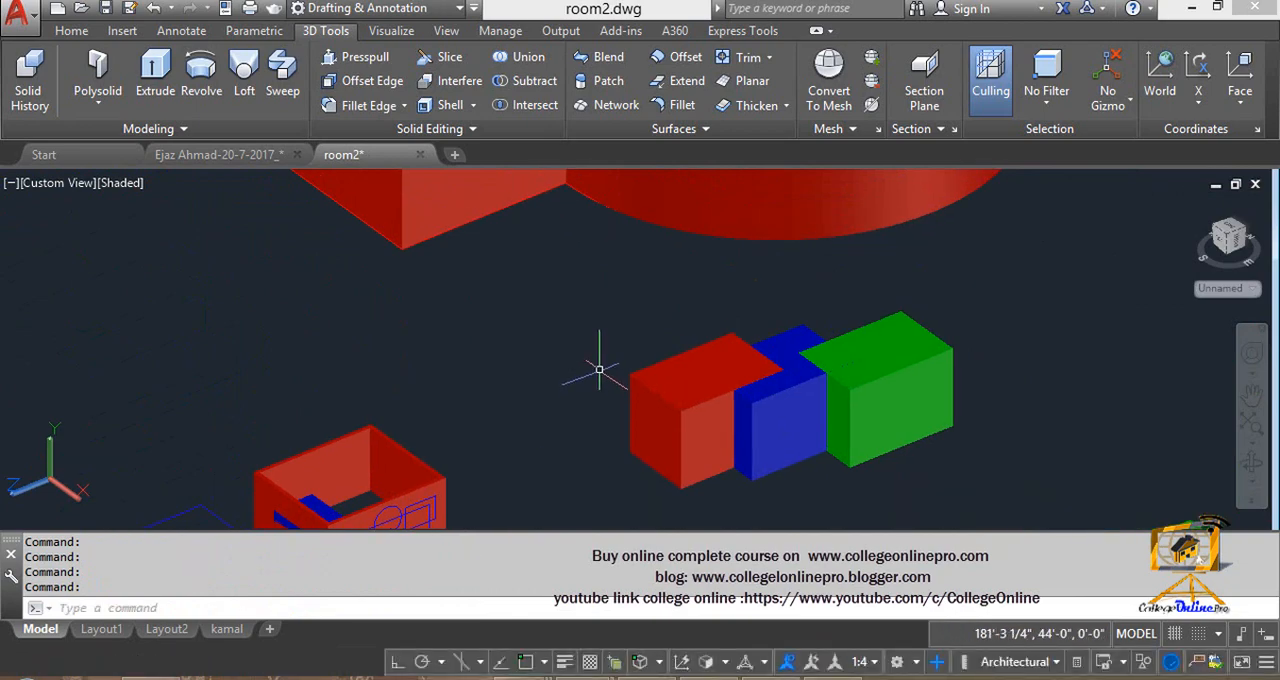
key(Escape)
key(Escape)
middle_drag(622, 397, 477, 337)
scroll(645, 310, up, 2)
middle_drag(606, 334, 689, 374)
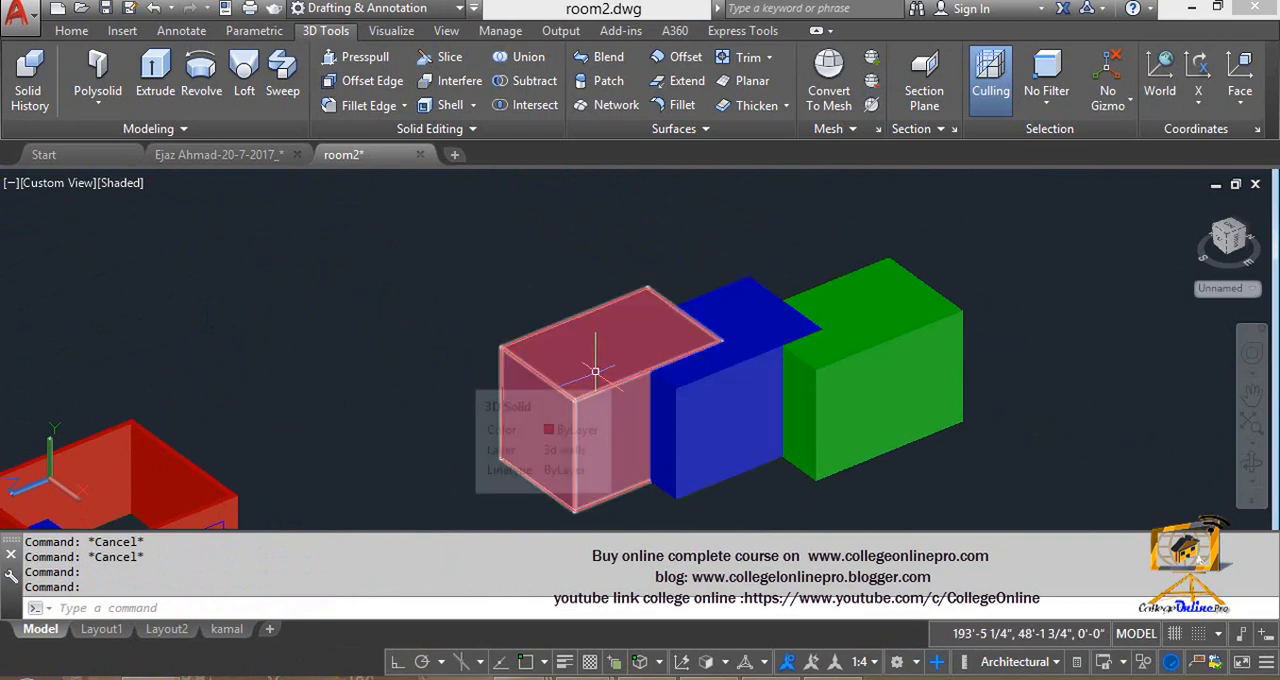
mouse_move(704, 328)
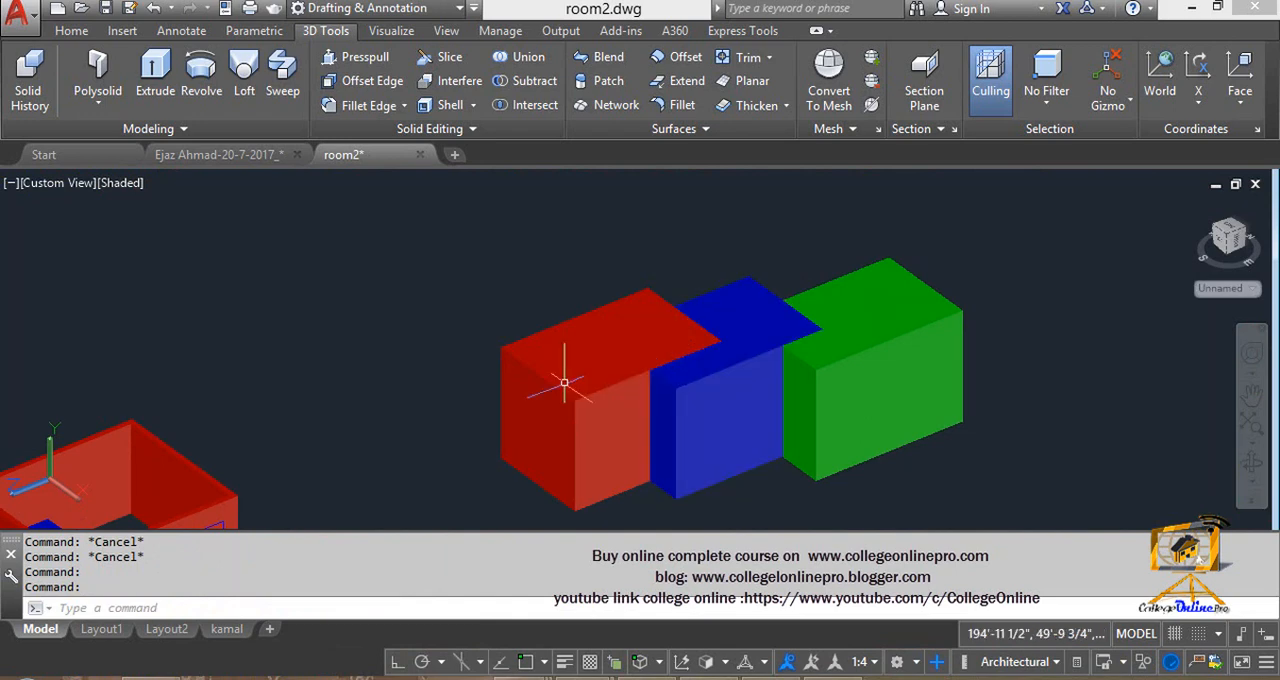
mouse_move(534, 377)
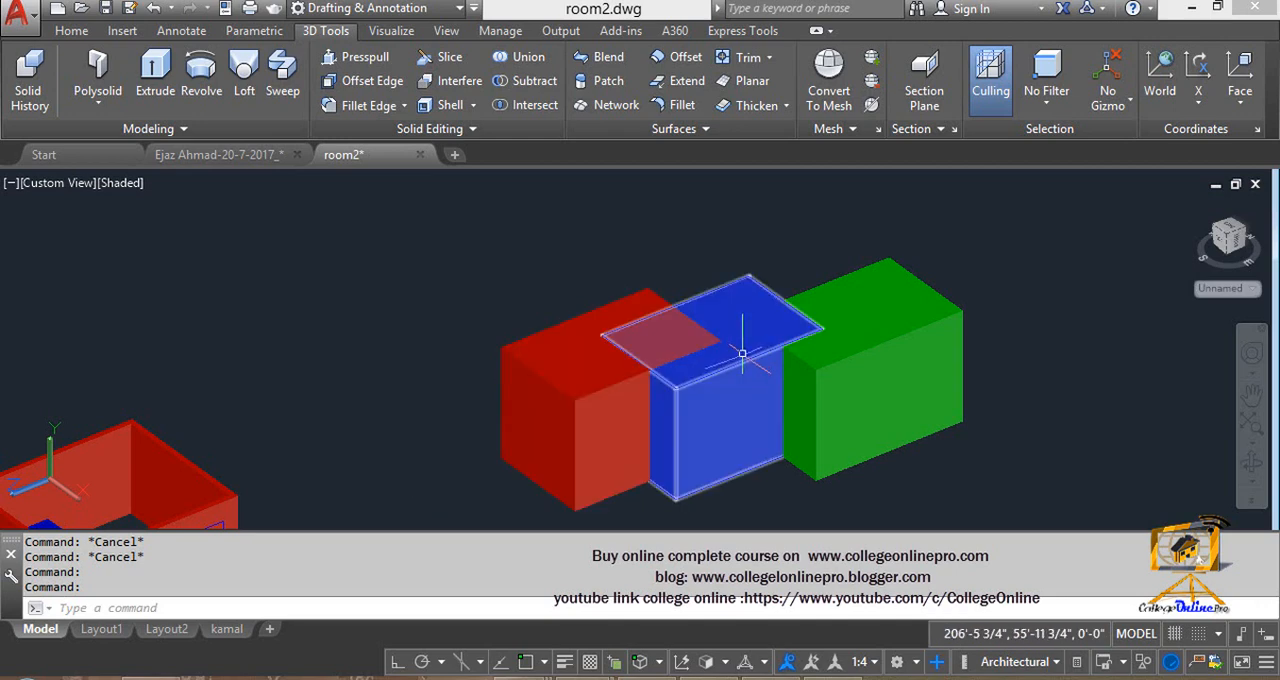
mouse_move(742, 353)
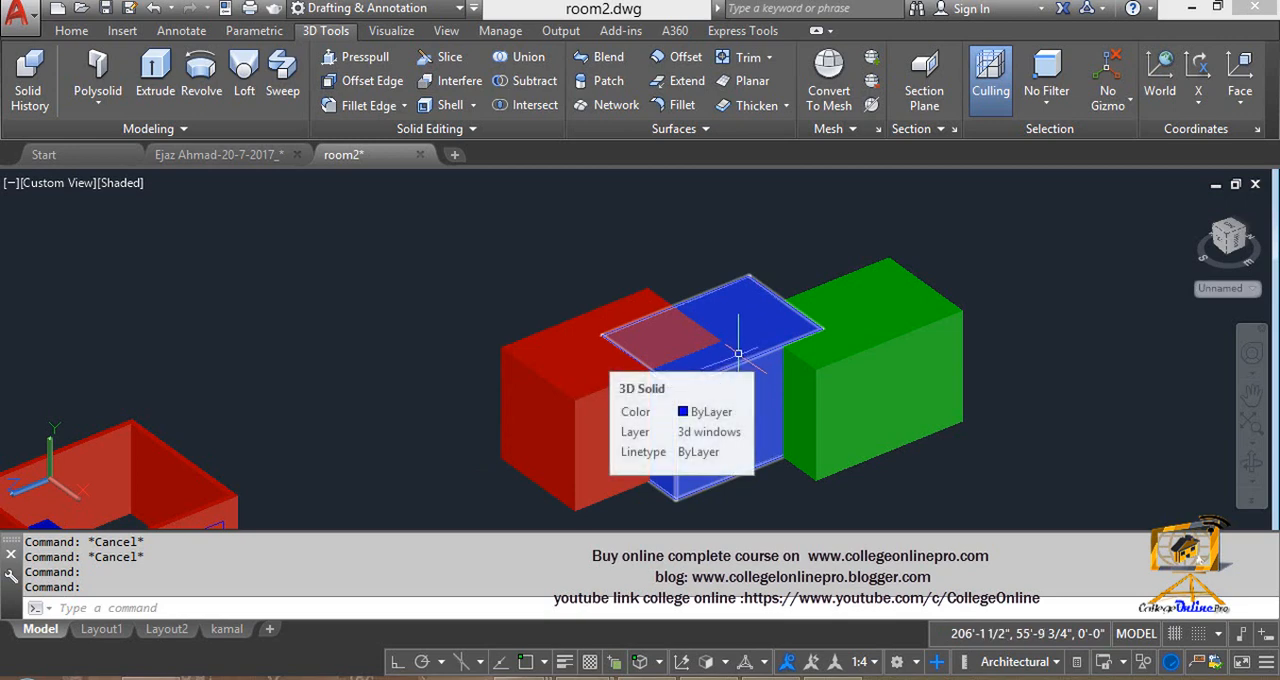
key(Escape)
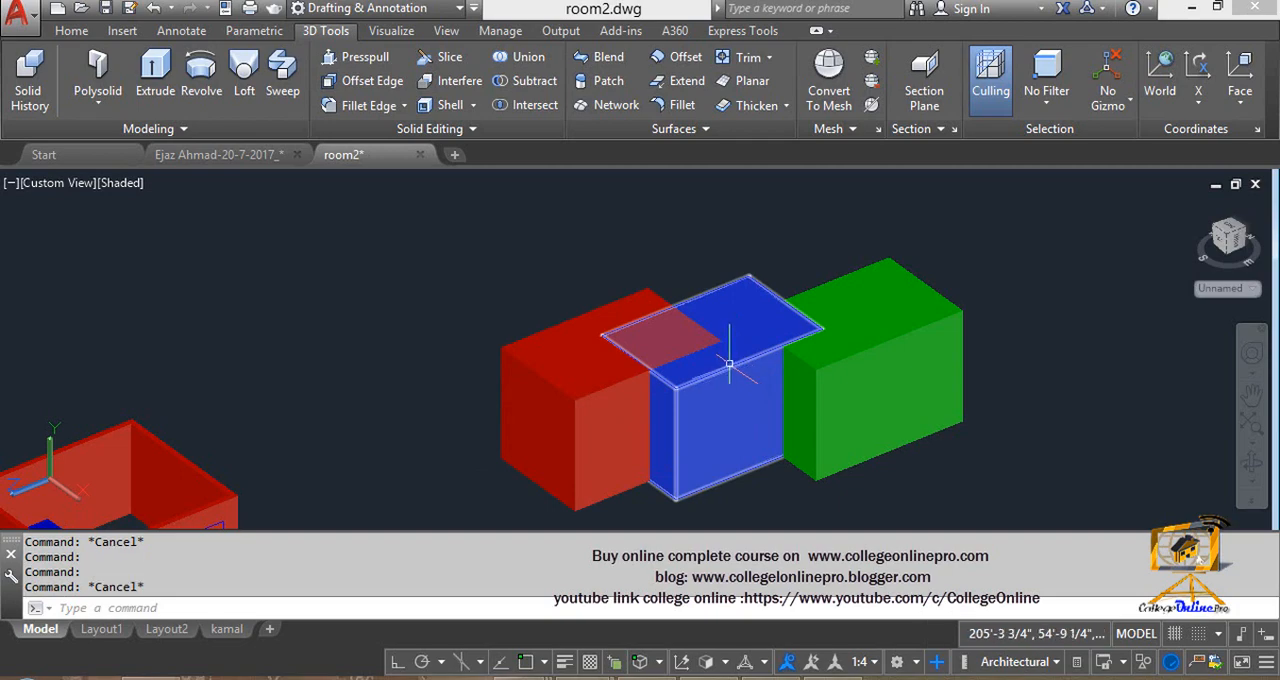
click(731, 355)
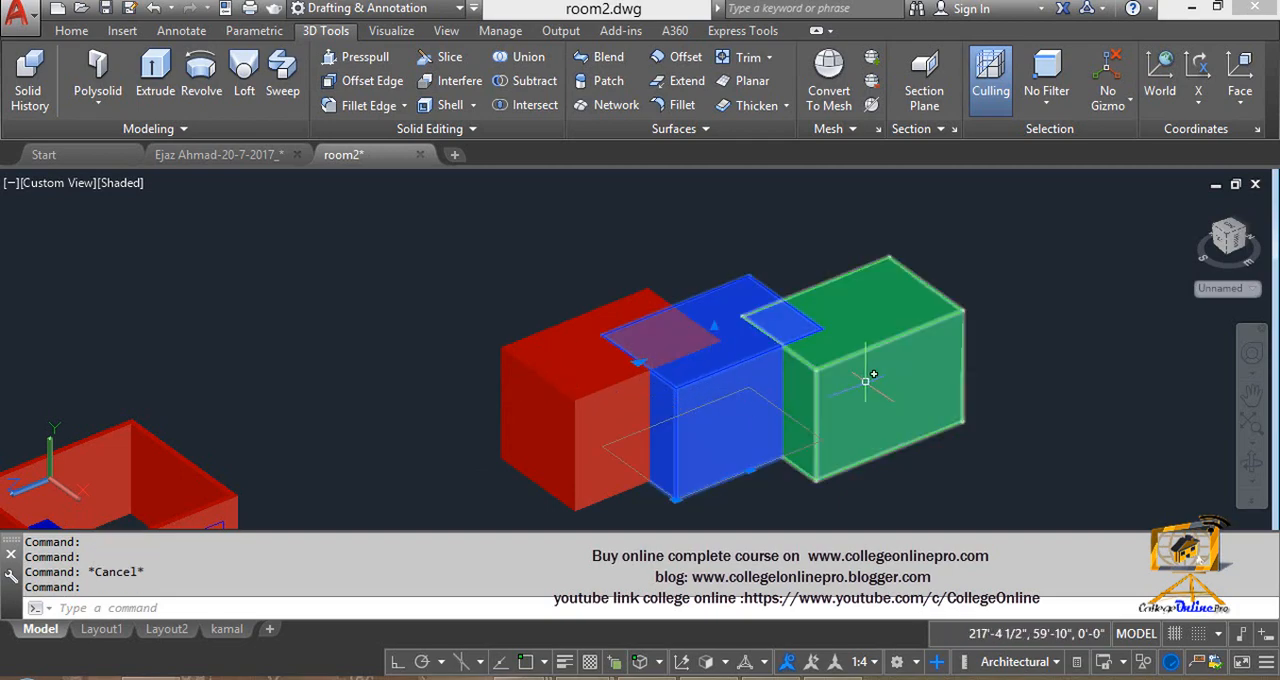
key(Escape)
key(Escape)
- Subtract the red and green boxes from the blue box in the set nearest the curved wall solid
text(su)
key(Return)
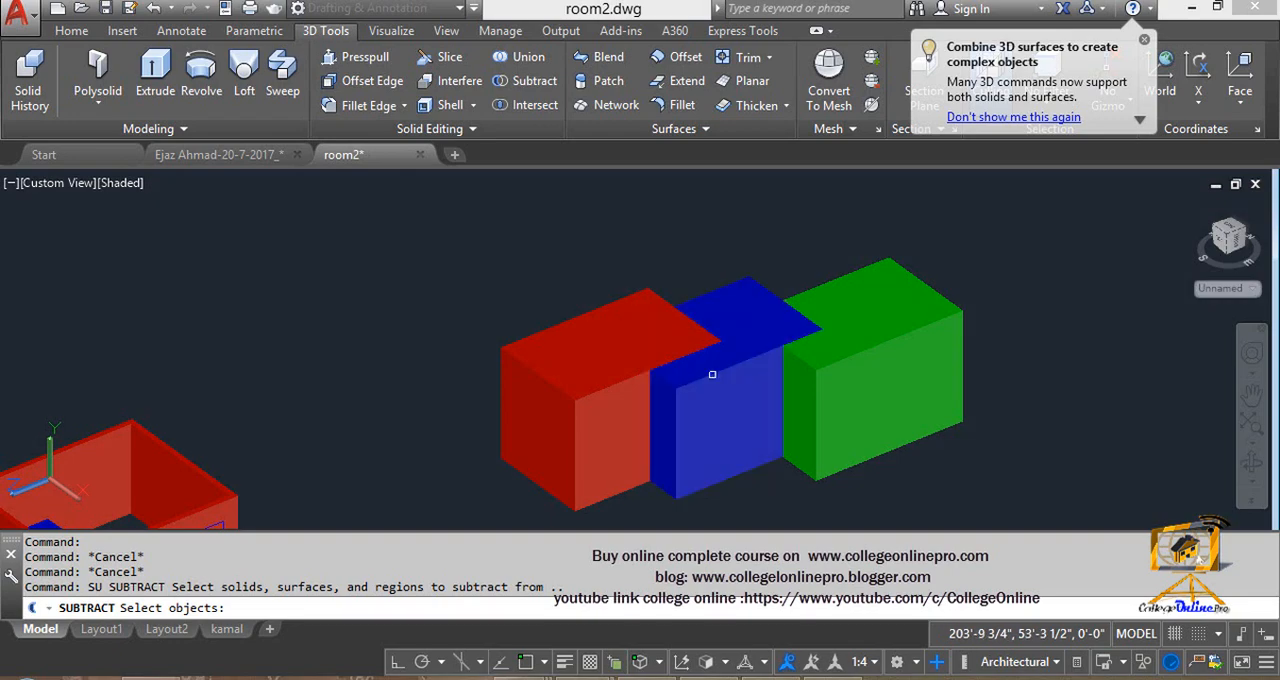
click(712, 374)
key(Return)
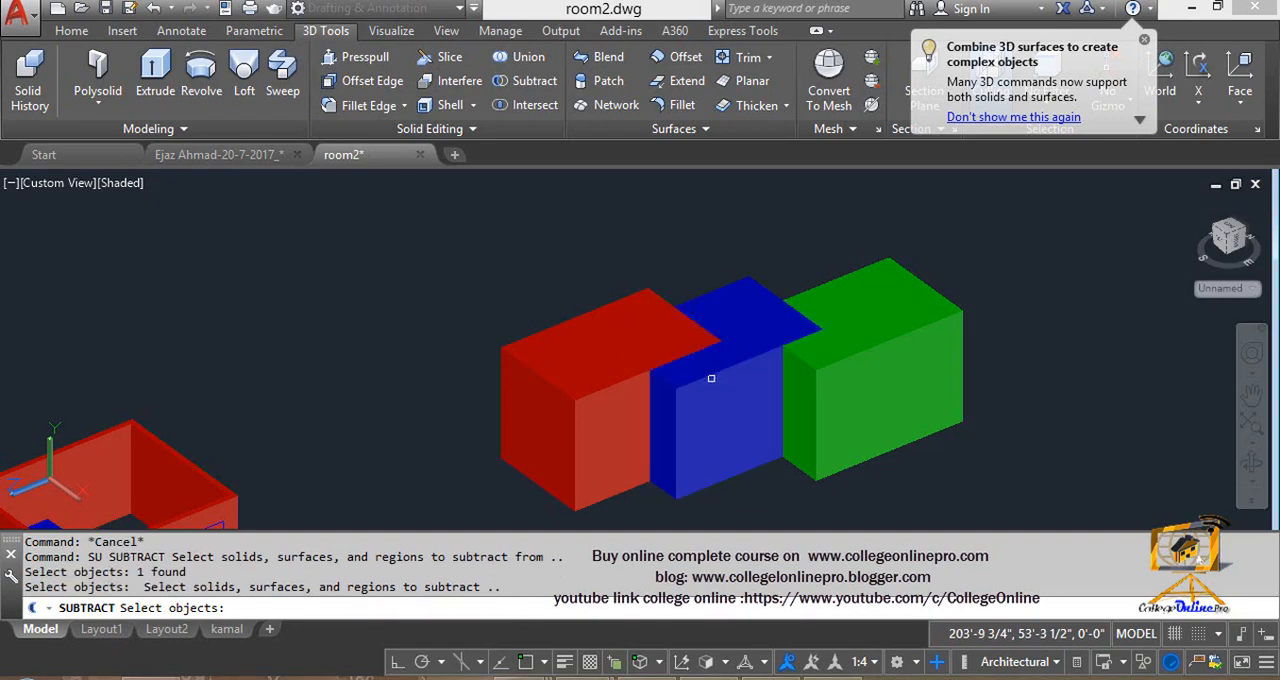
click(555, 394)
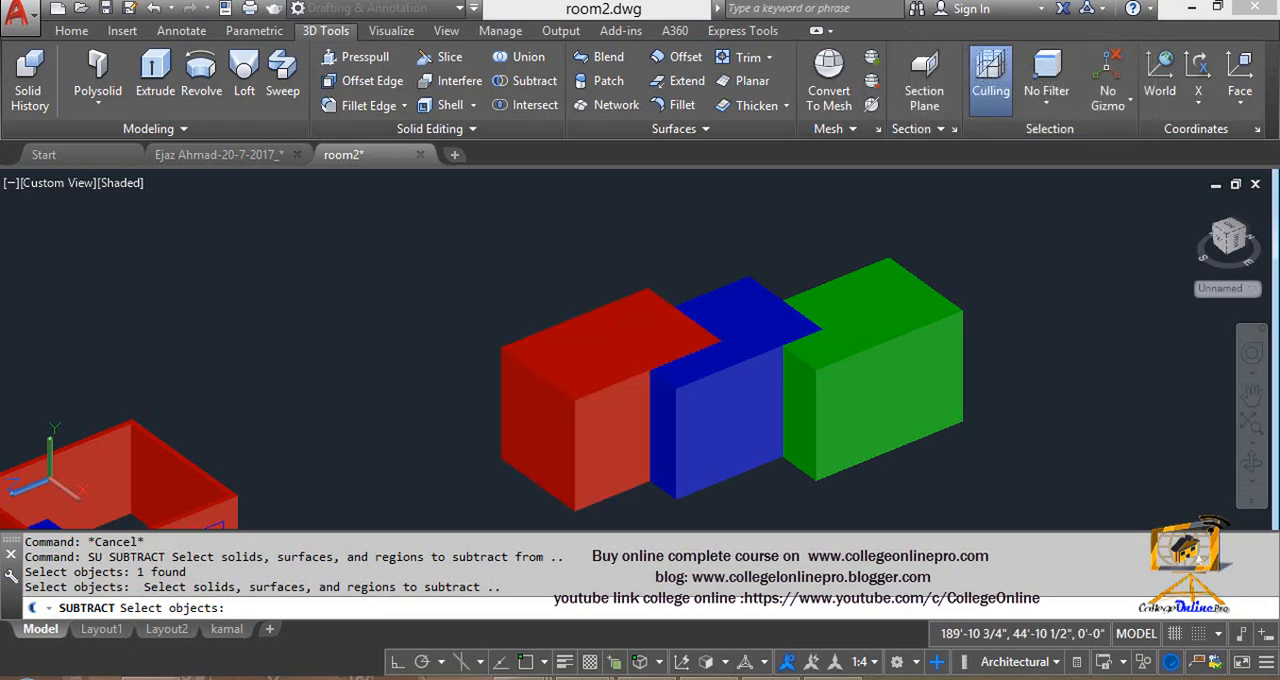
click(813, 451)
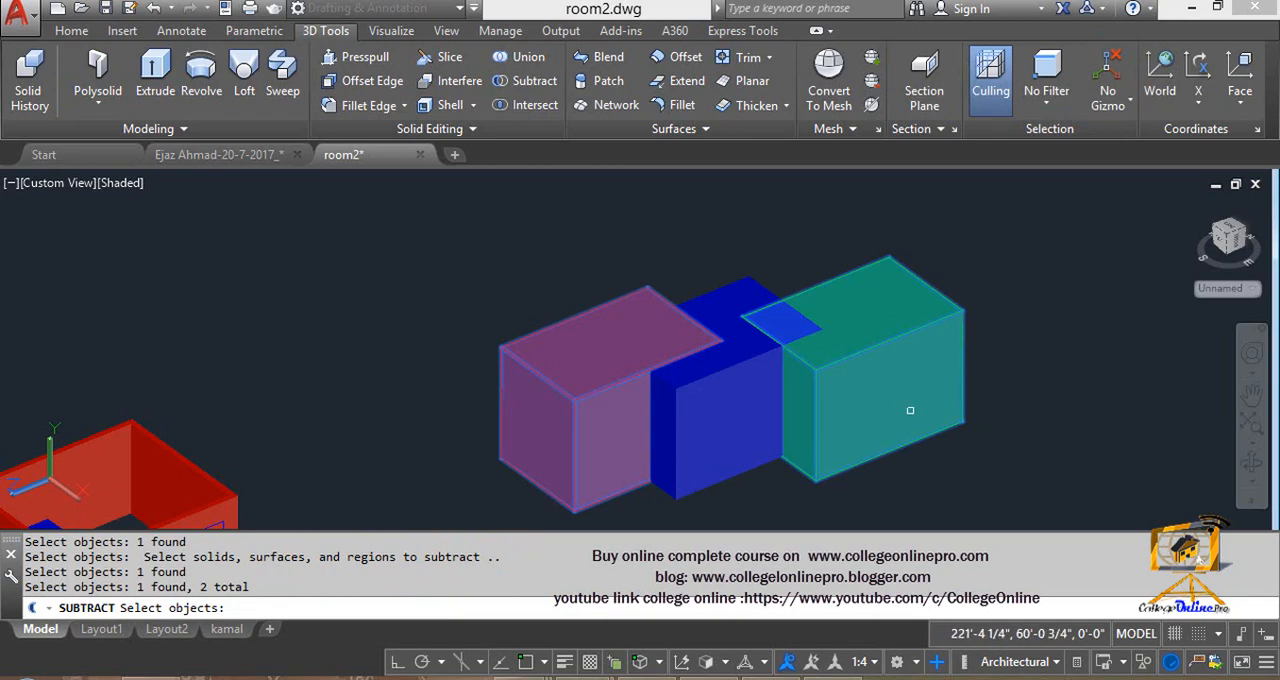
key(Return)
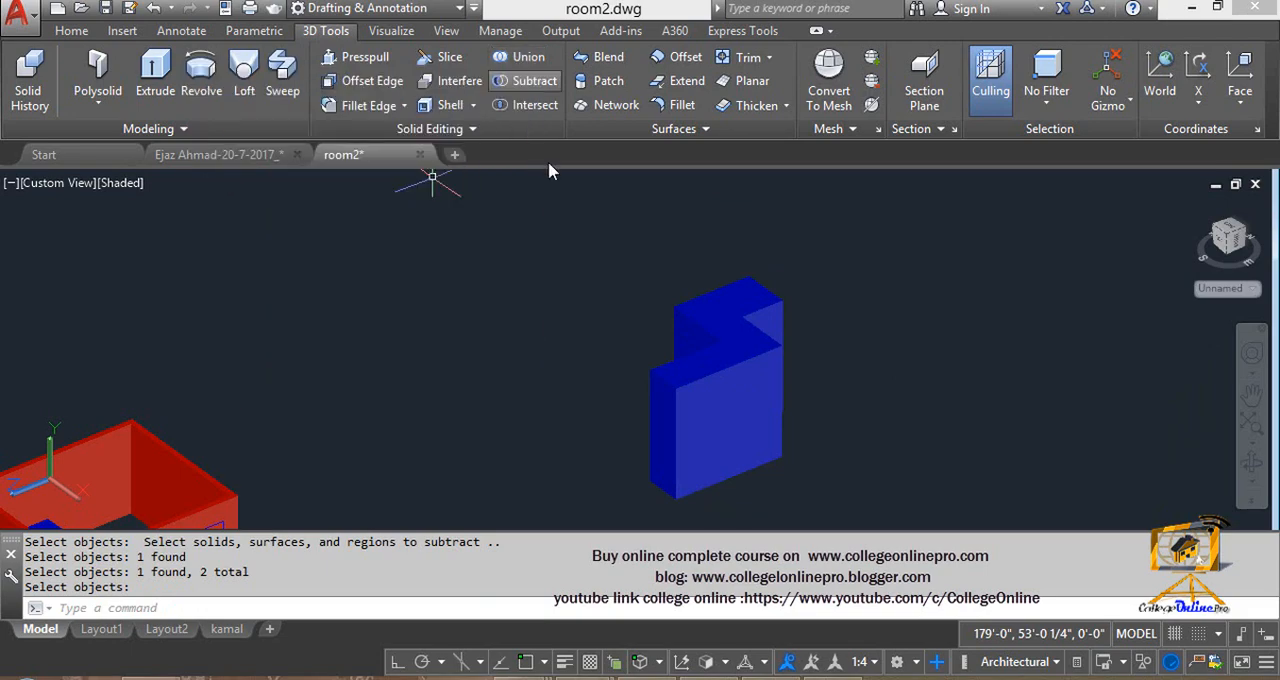
- Subtract the red and green boxes from the blue box in the next set of overlapping boxes
click(526, 83)
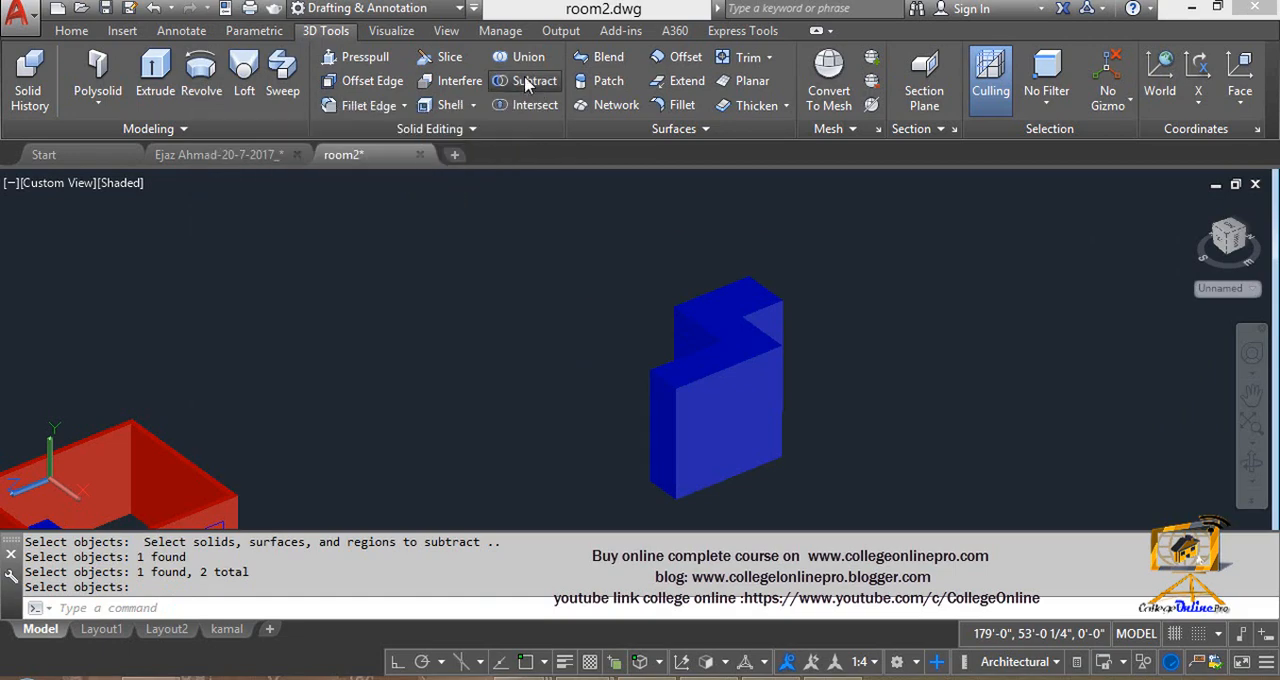
scroll(700, 430, down, 5)
scroll(480, 330, up, 8)
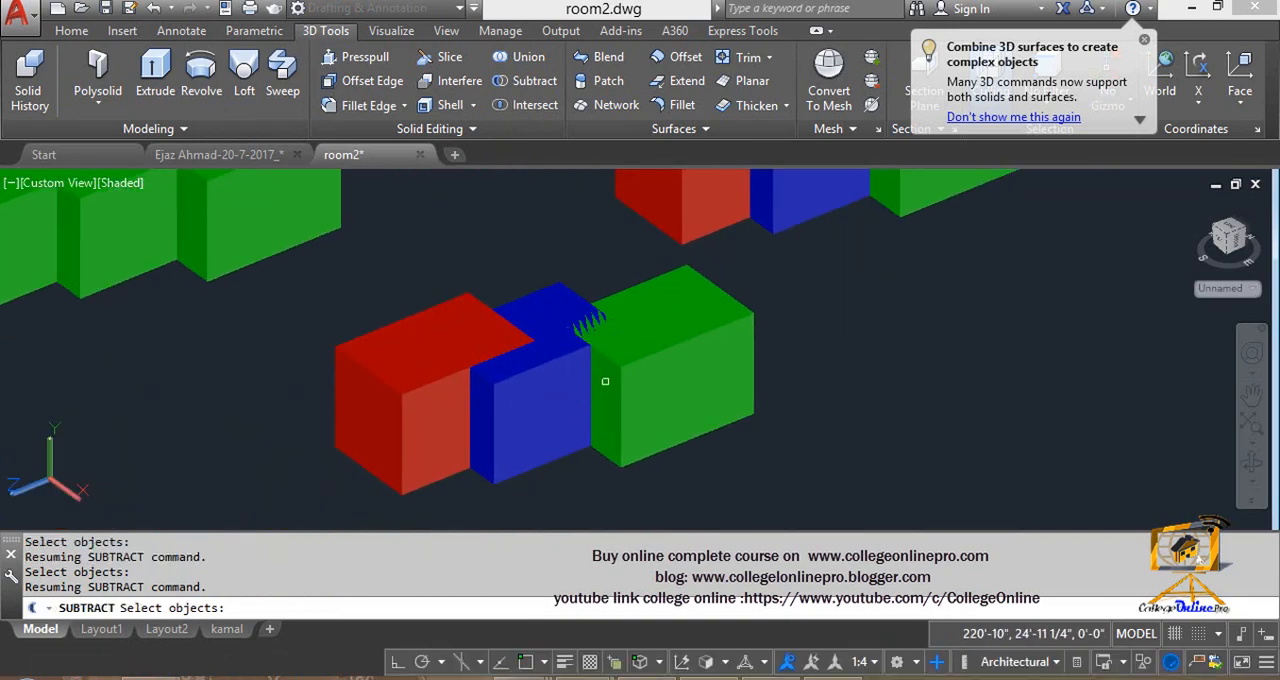
click(531, 375)
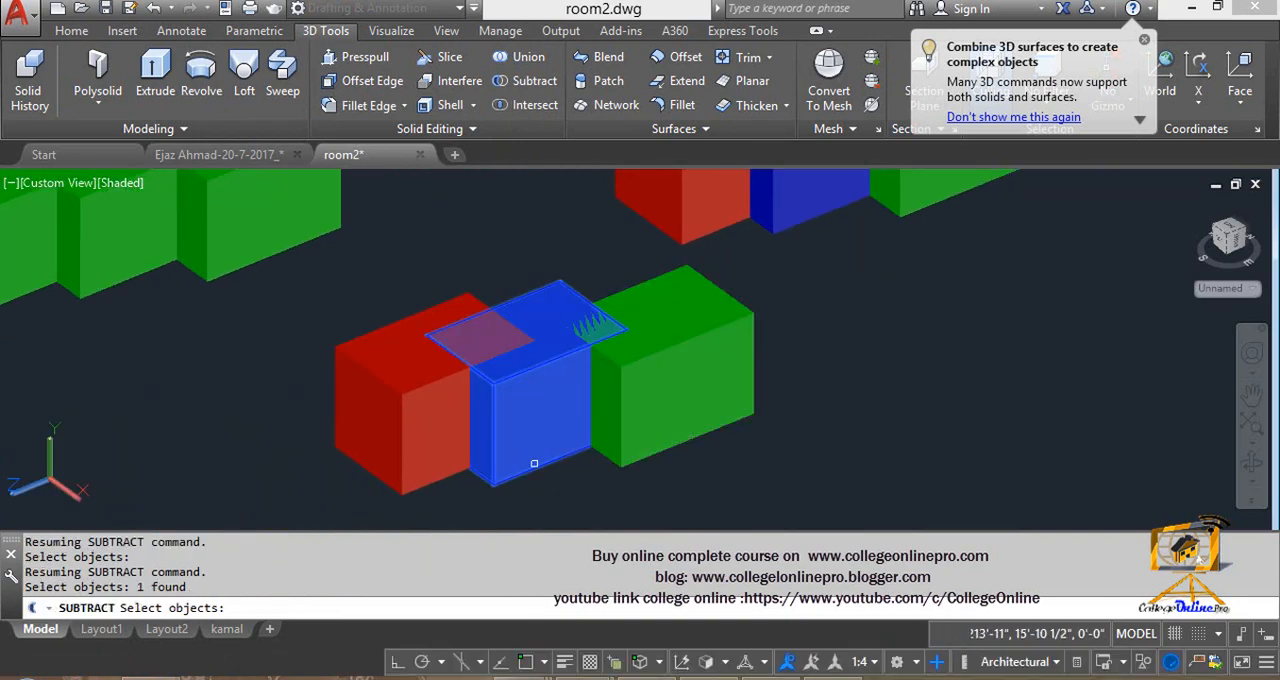
key(Return)
click(393, 379)
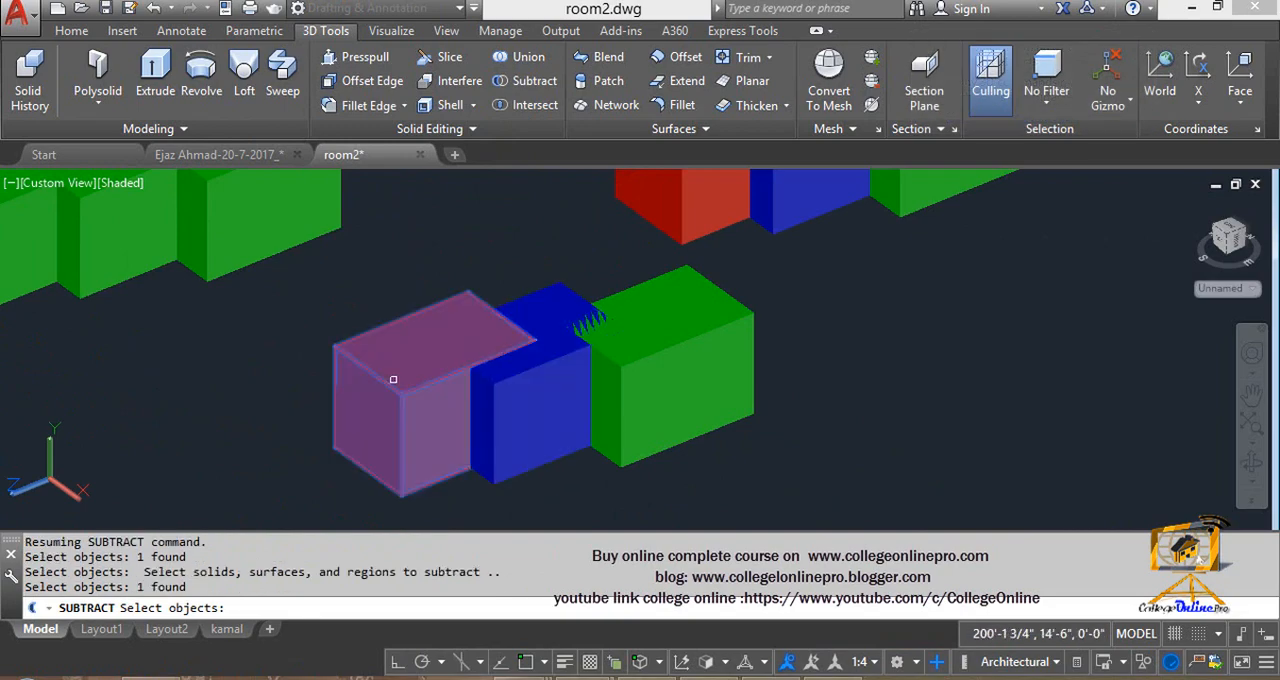
click(635, 380)
key(Return)
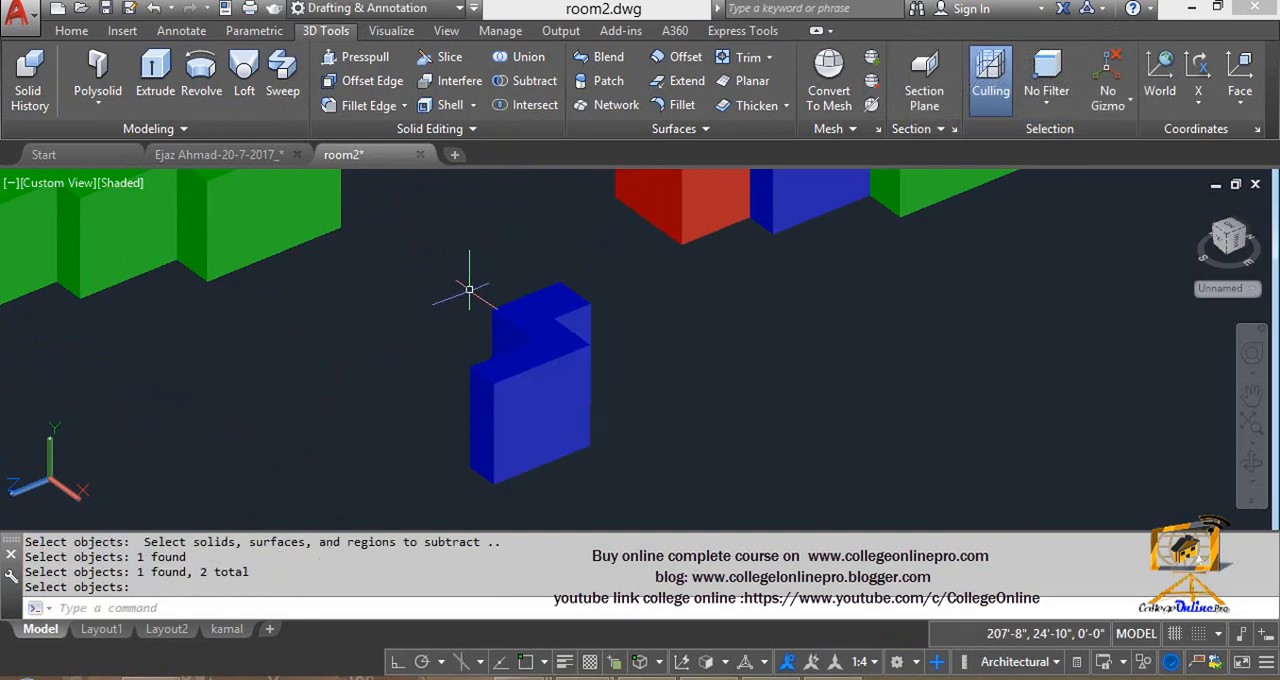
- Subtract the extruded blue window box from the square room's walls to cut a window opening
scroll(471, 289, down, 5)
middle_drag(473, 298, 680, 471)
middle_drag(317, 329, 601, 580)
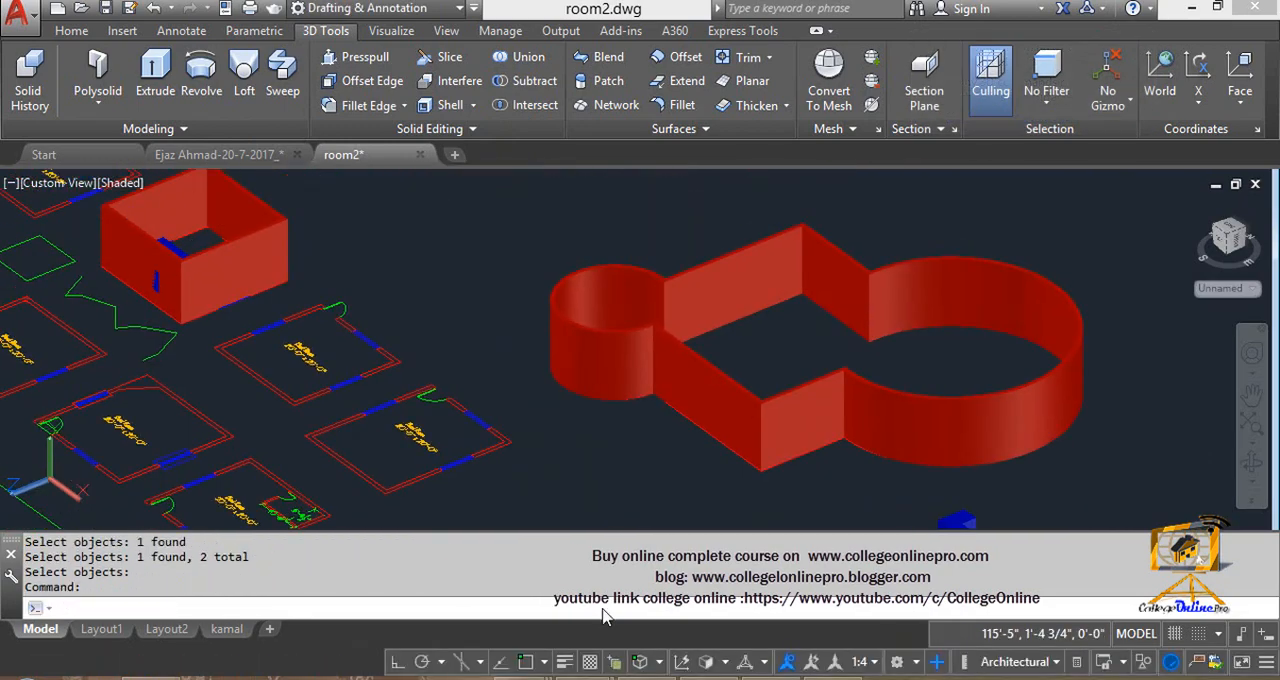
middle_drag(166, 259, 414, 271)
scroll(418, 280, up, 8)
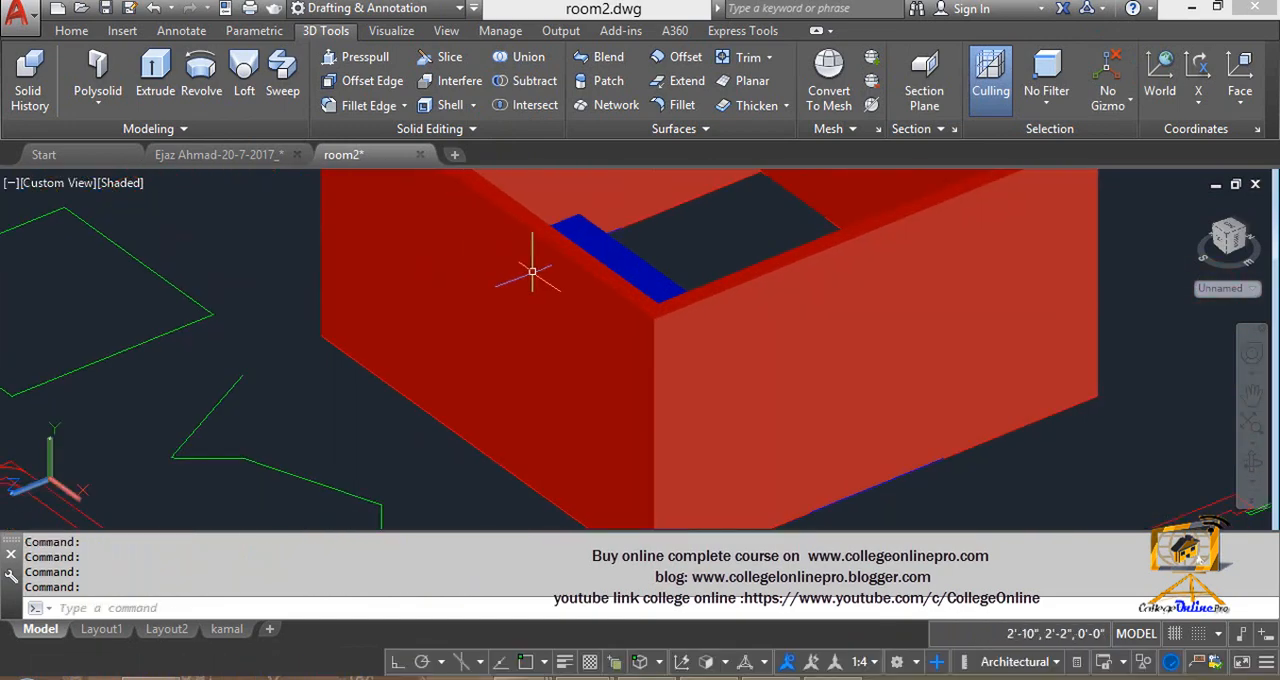
middle_drag(631, 291, 639, 275)
key(Escape)
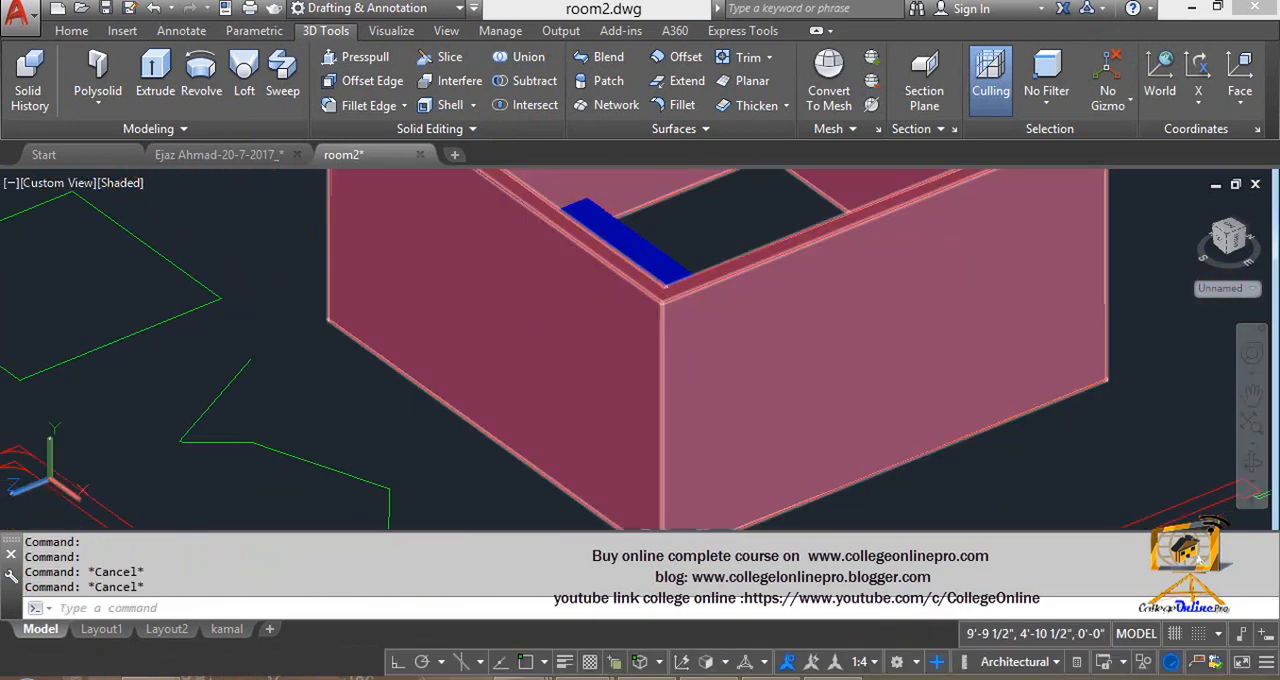
text(su)
key(Return)
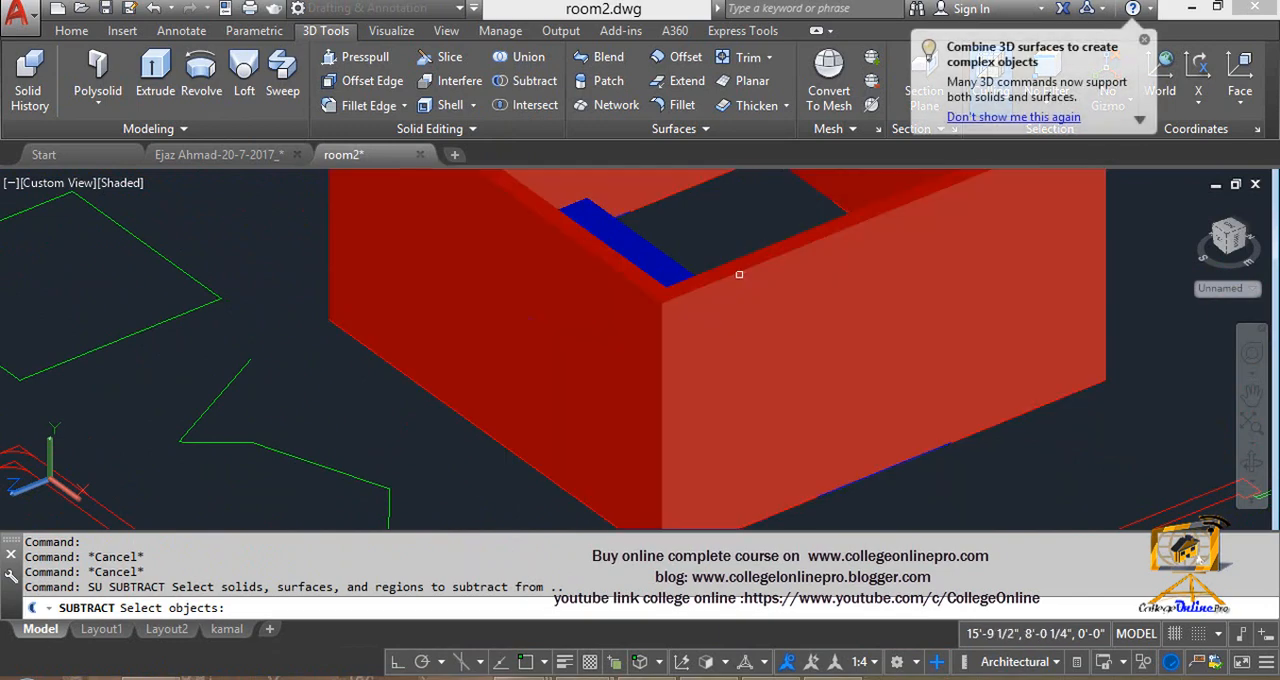
click(739, 274)
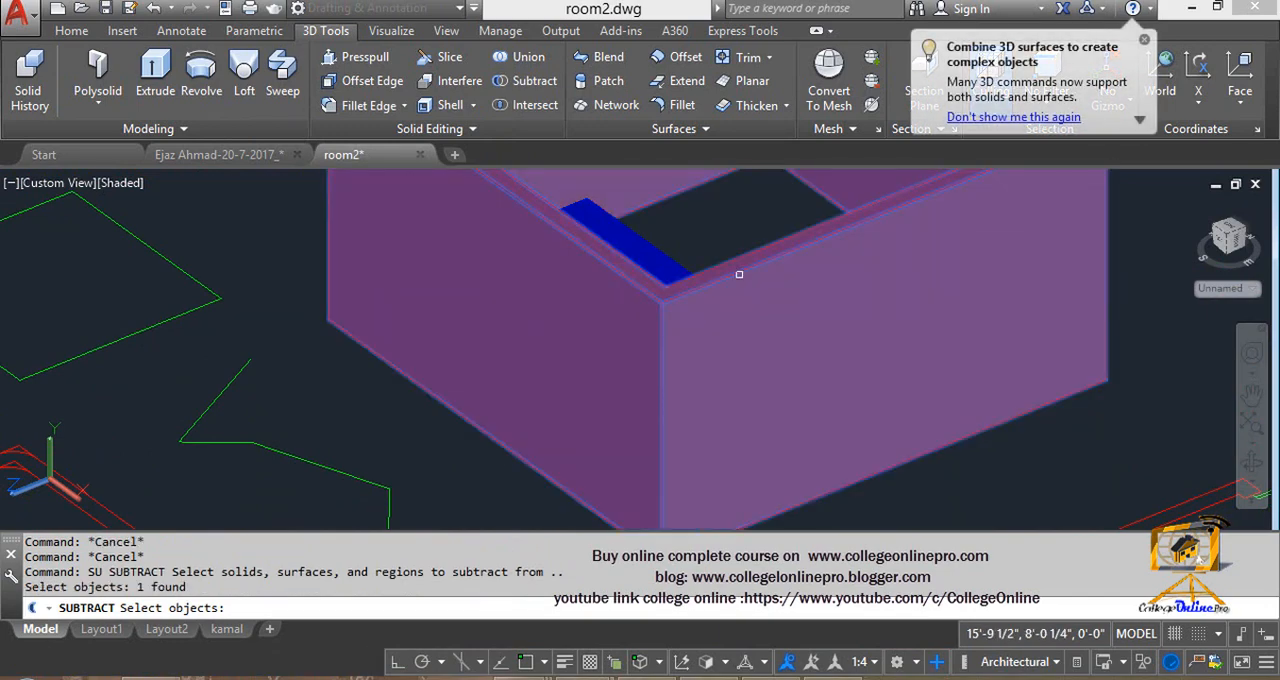
key(Return)
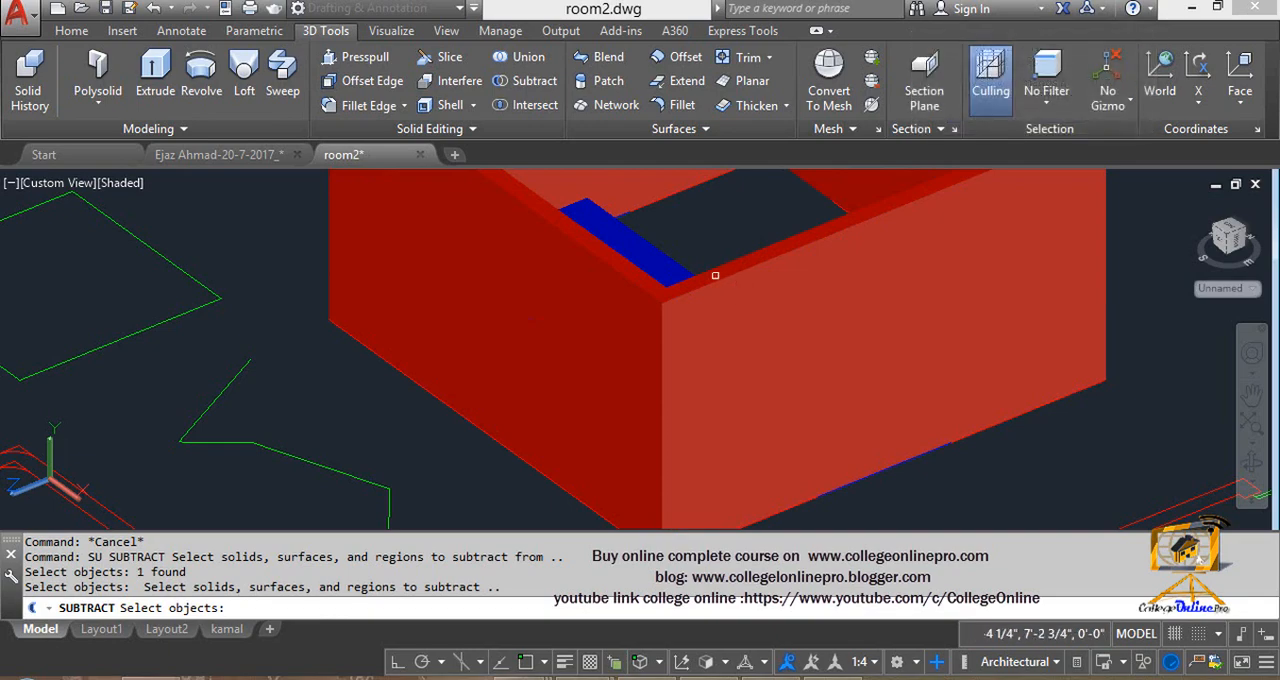
click(648, 240)
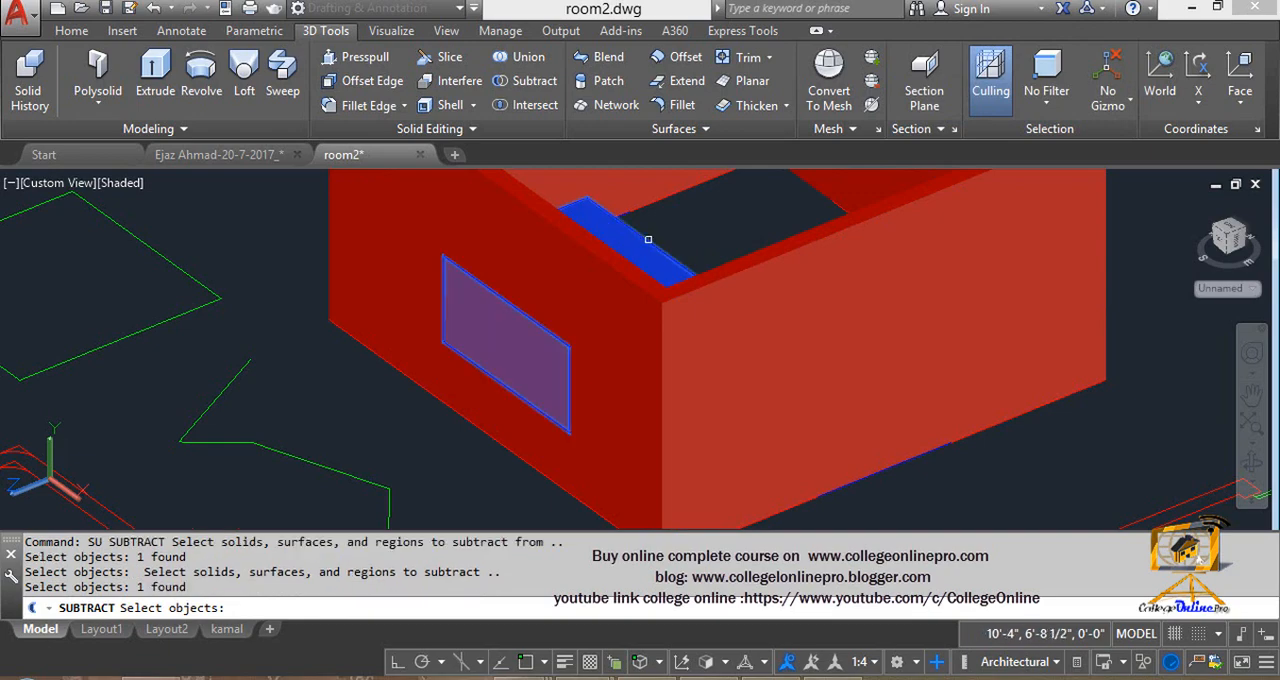
key(Return)
scroll(654, 234, down, 4)
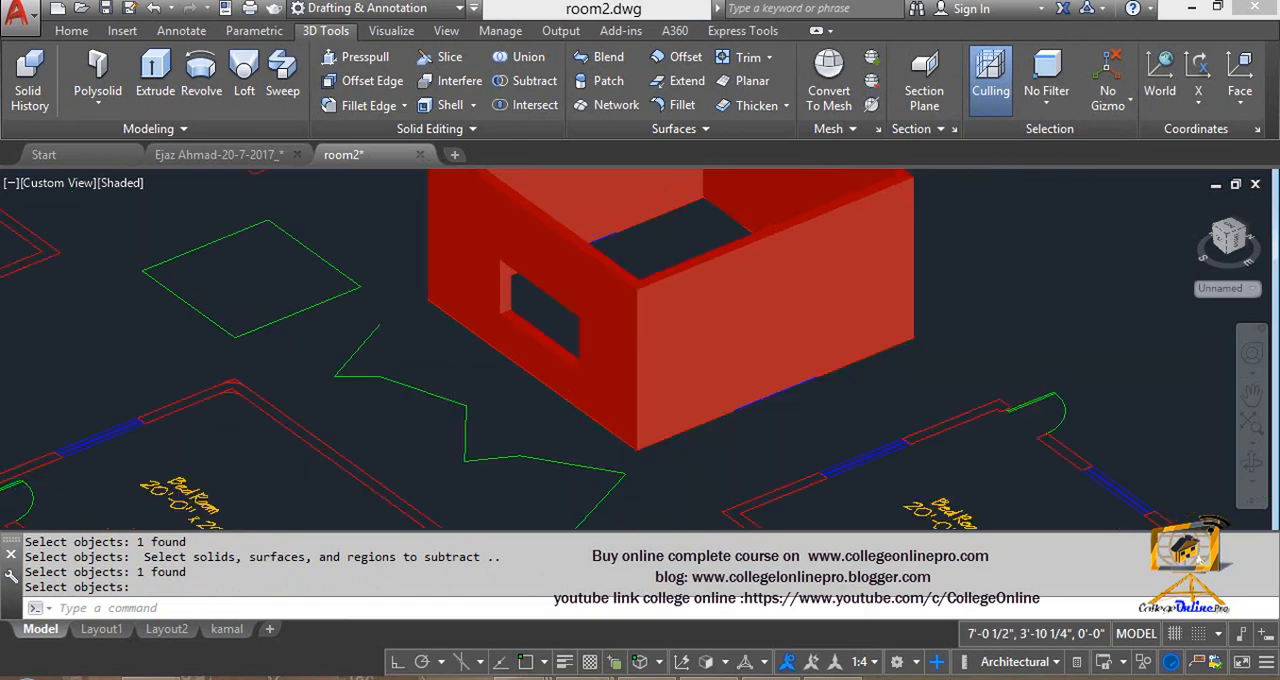
scroll(603, 268, up, 3)
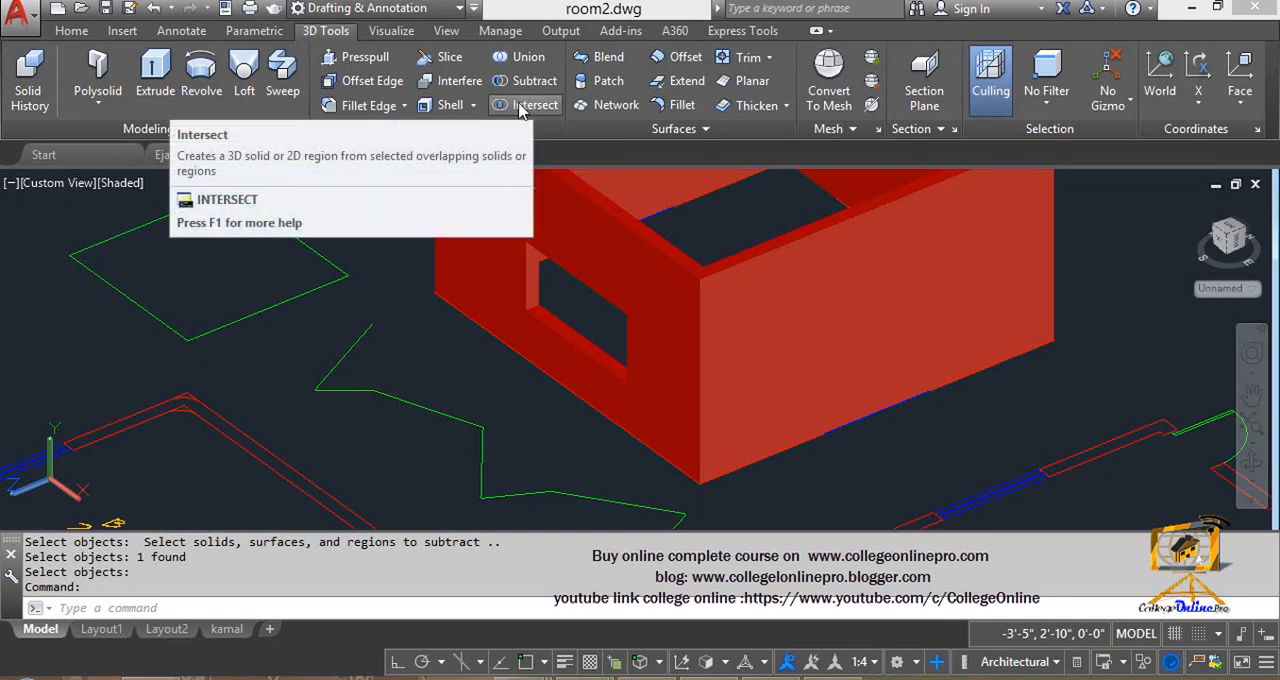
scroll(571, 217, down, 6)
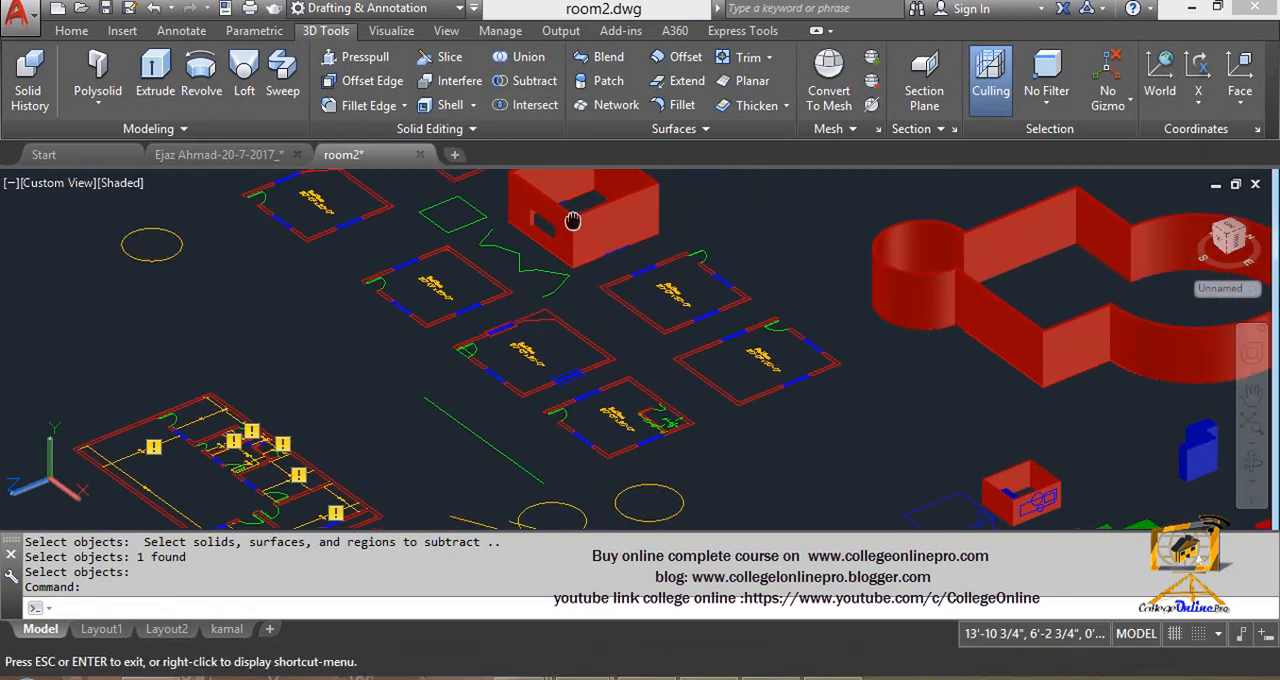
click(512, 106)
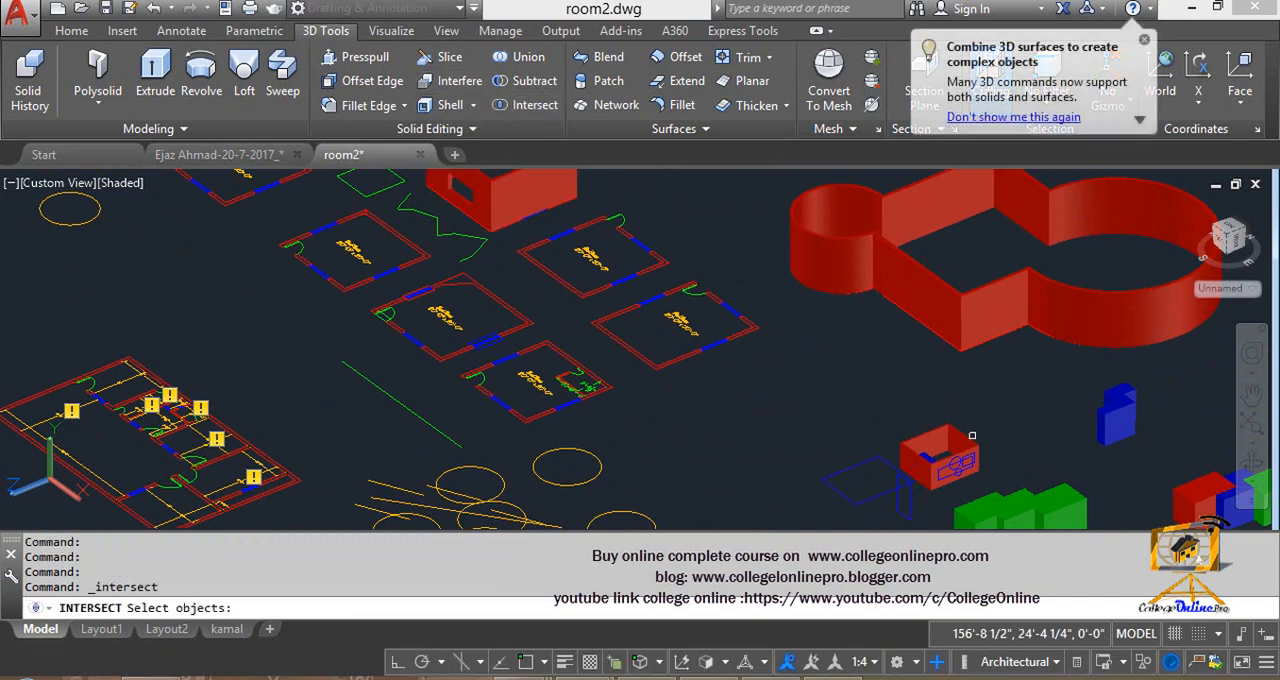
middle_drag(970, 435, 551, 235)
scroll(686, 352, up, 2)
key(Escape)
key(Escape)
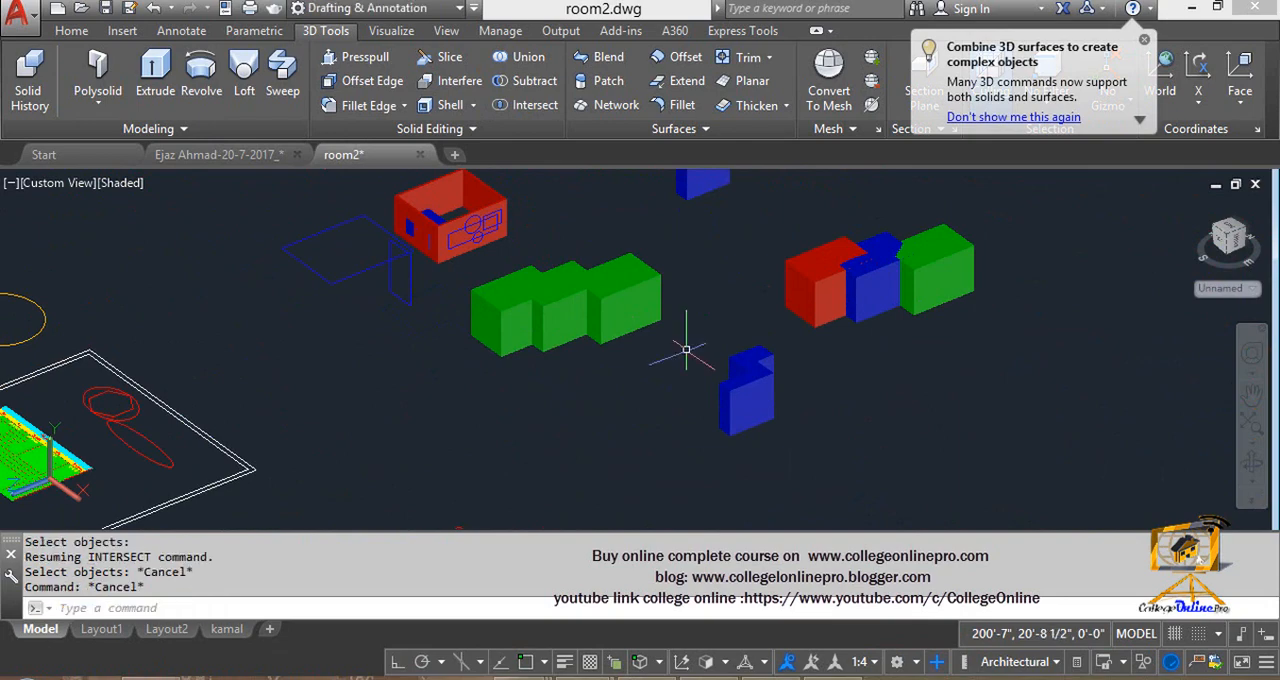
text(IN)
key(Return)
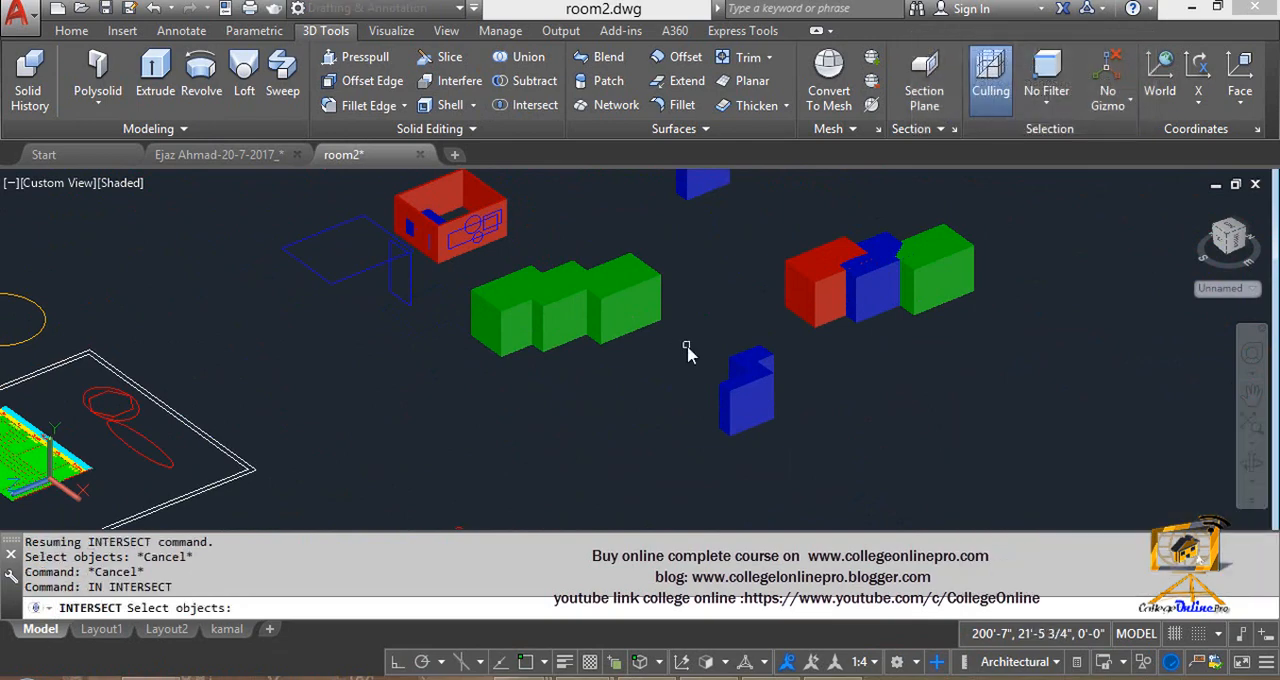
middle_drag(687, 345, 658, 402)
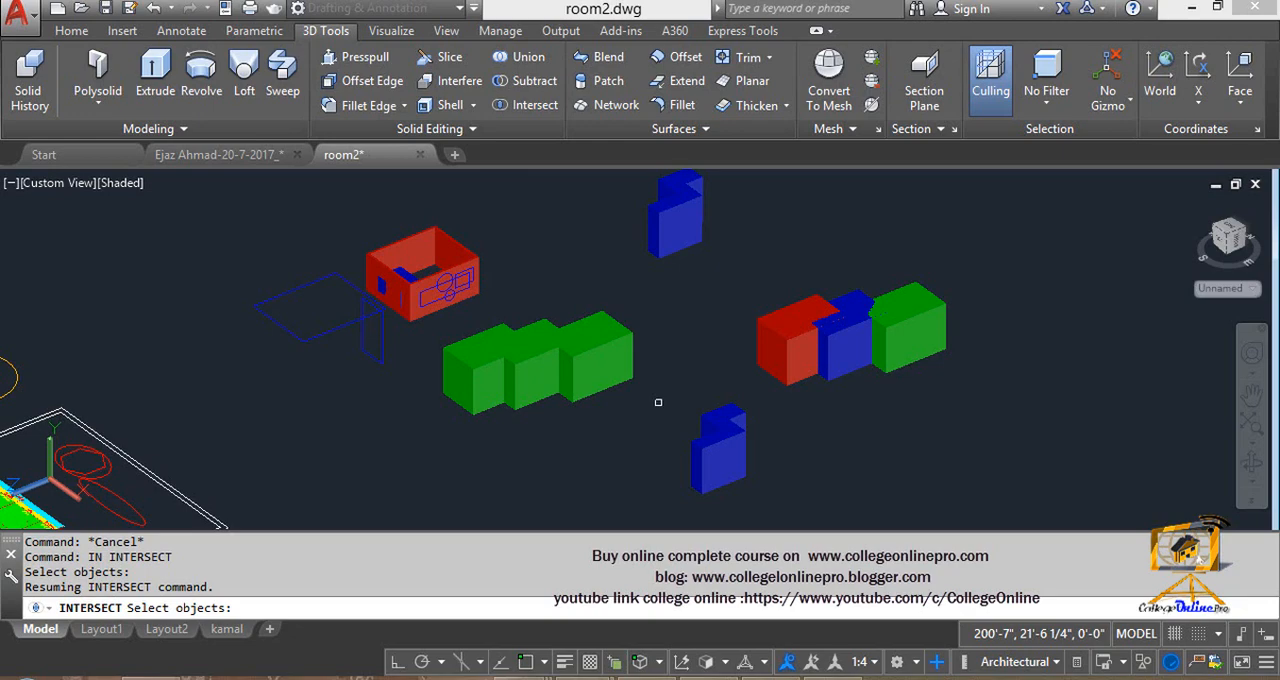
scroll(803, 406, up, 2)
scroll(706, 429, up, 2)
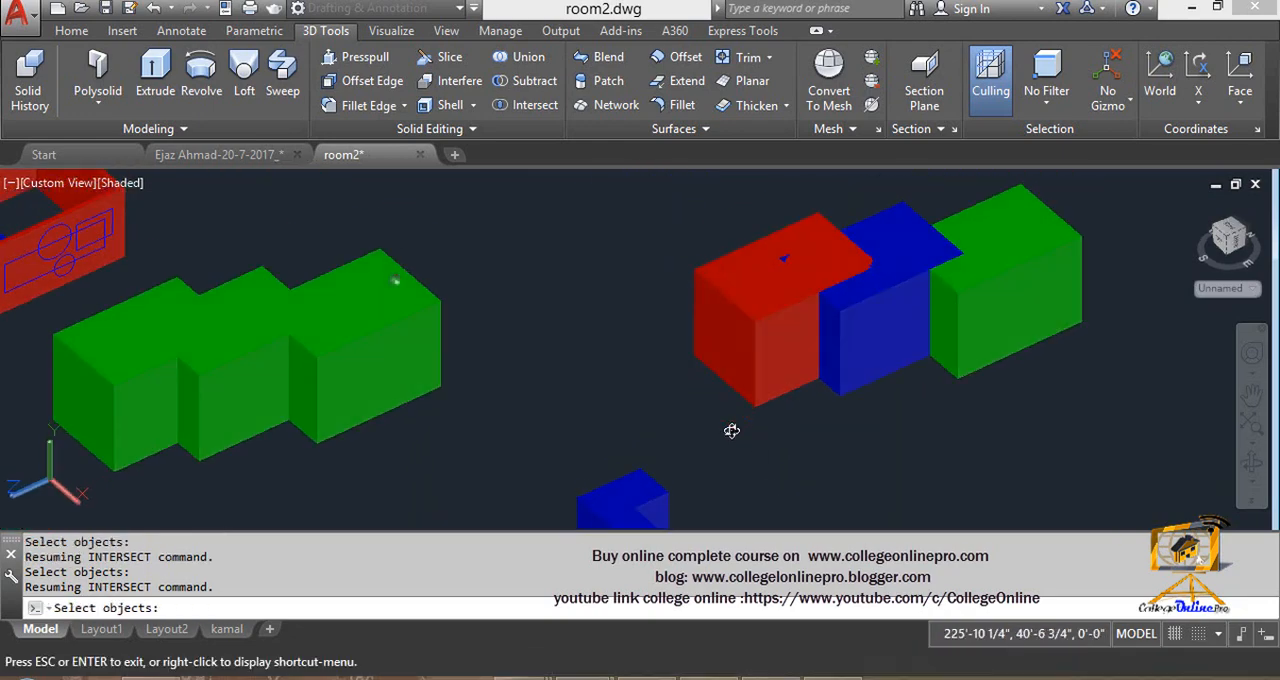
scroll(834, 345, up, 2)
middle_drag(834, 345, 726, 451)
scroll(730, 445, up, 2)
key(Escape)
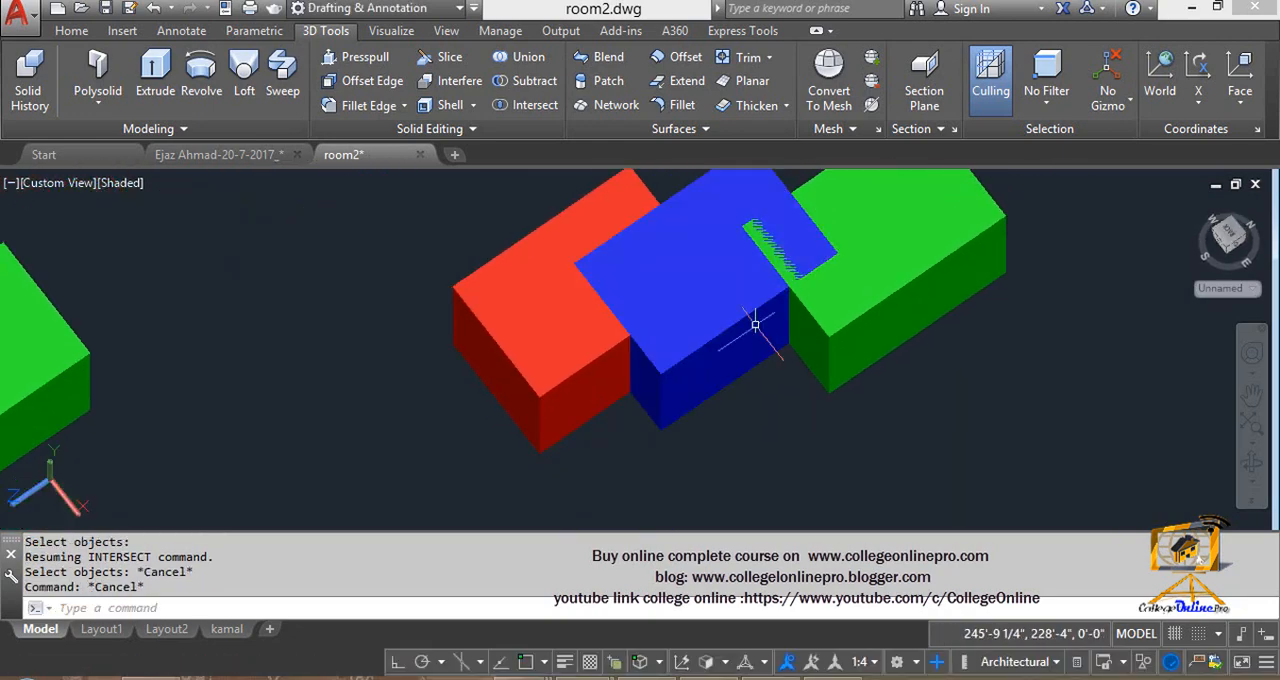
text(c)
key(Return)
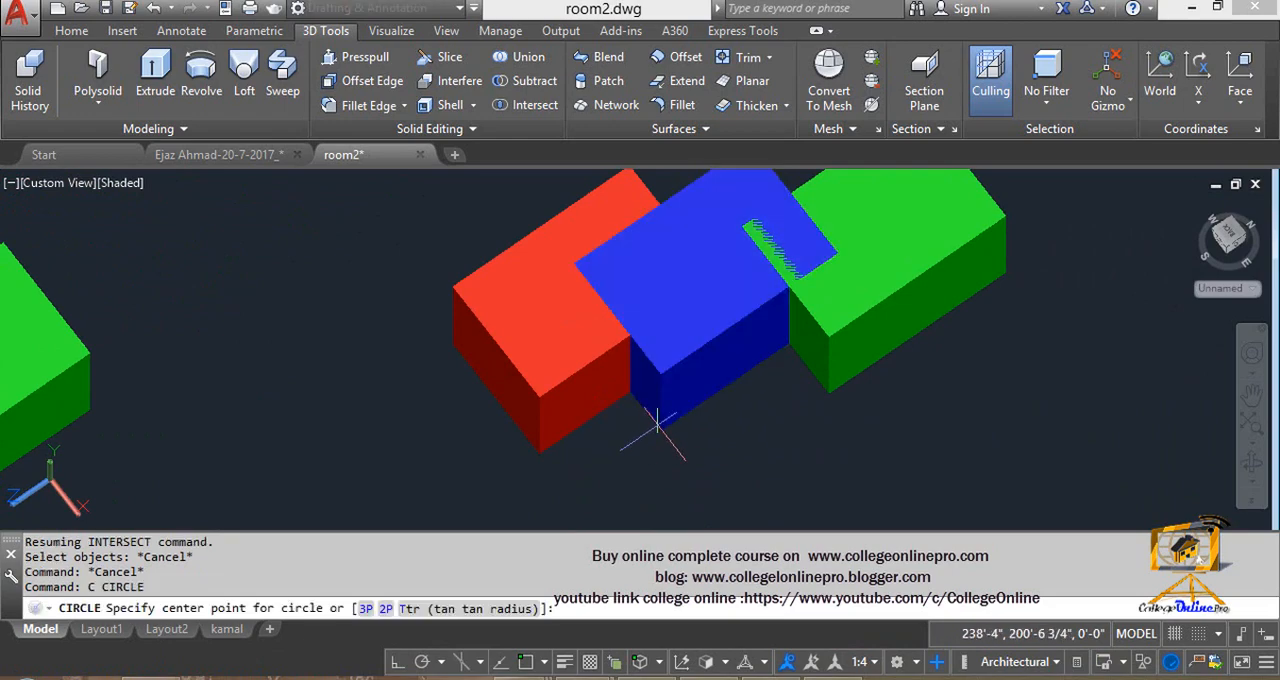
key(Escape)
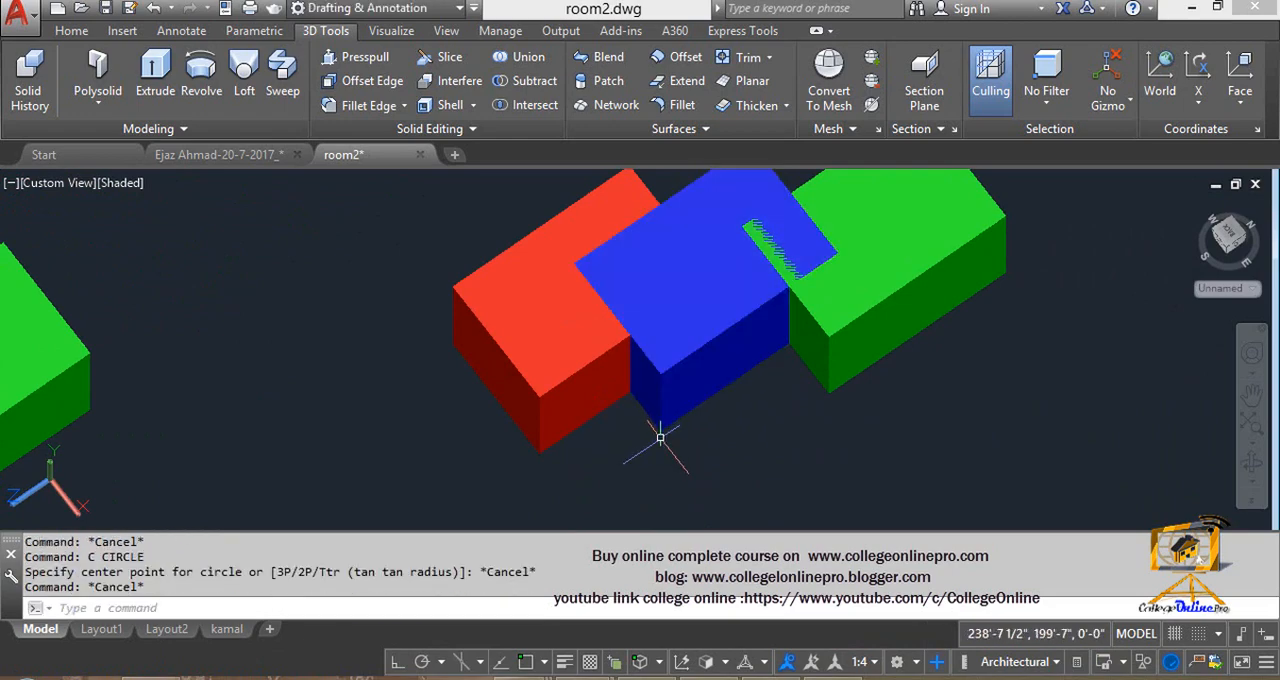
- Turn on Dynamic UCS and 3D Object Snap
key(F4)
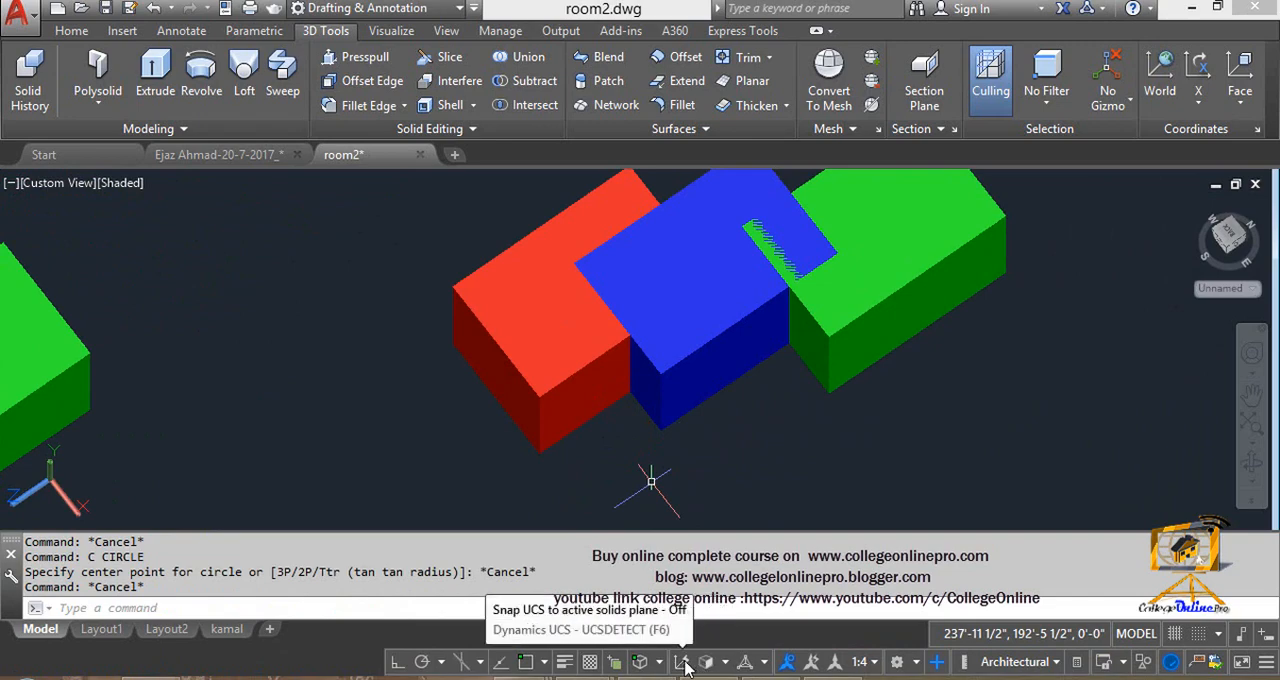
click(684, 664)
click(640, 661)
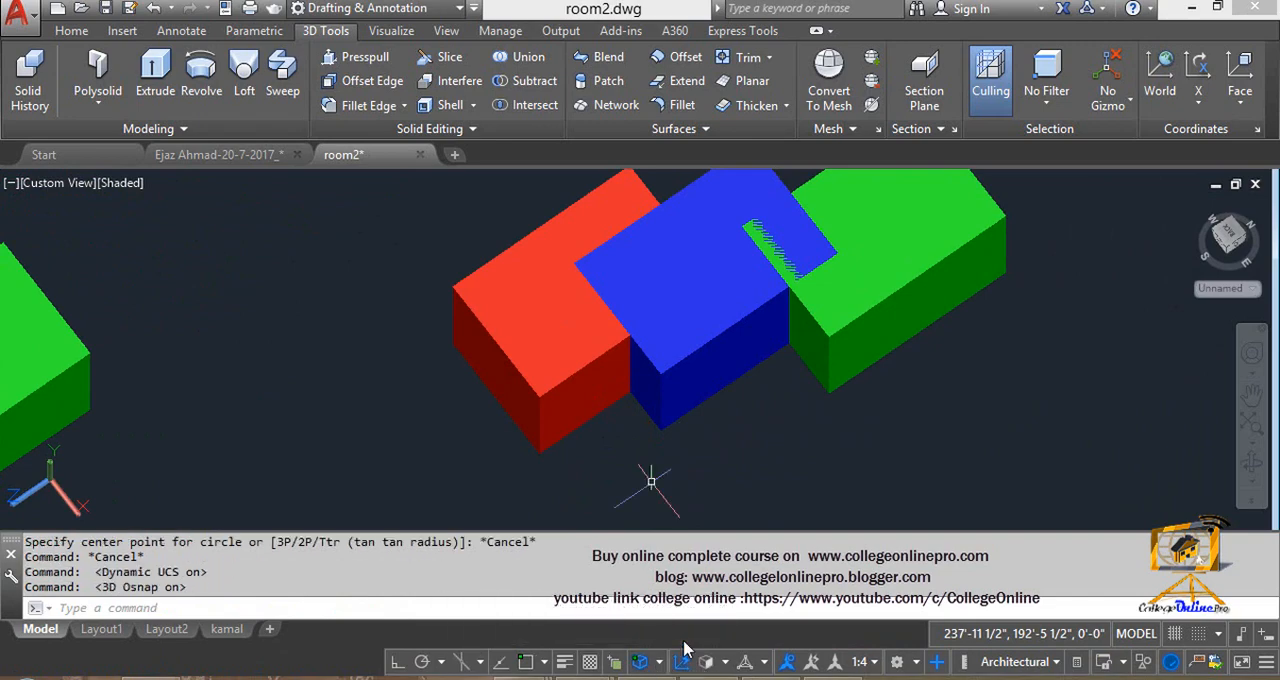
text(c)
key(Return)
click(660, 432)
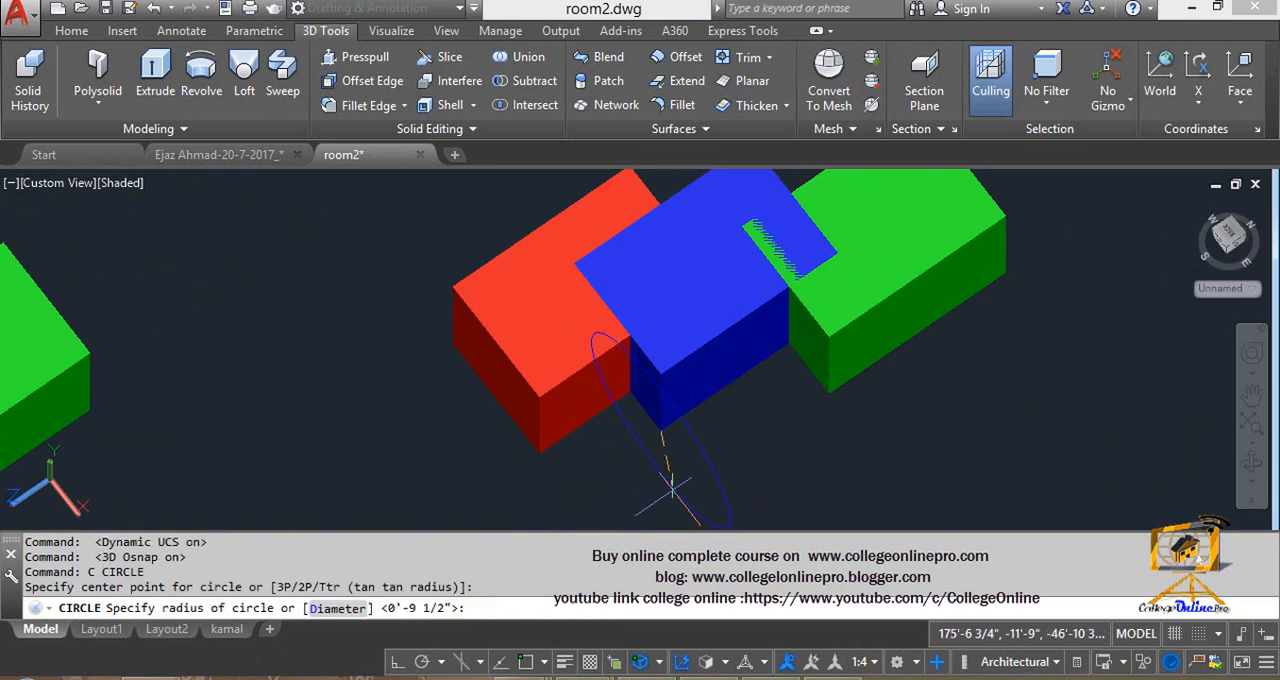
- Reset the UCS to World and draw a small circle centred on the blue box's lower front corner
click(1160, 90)
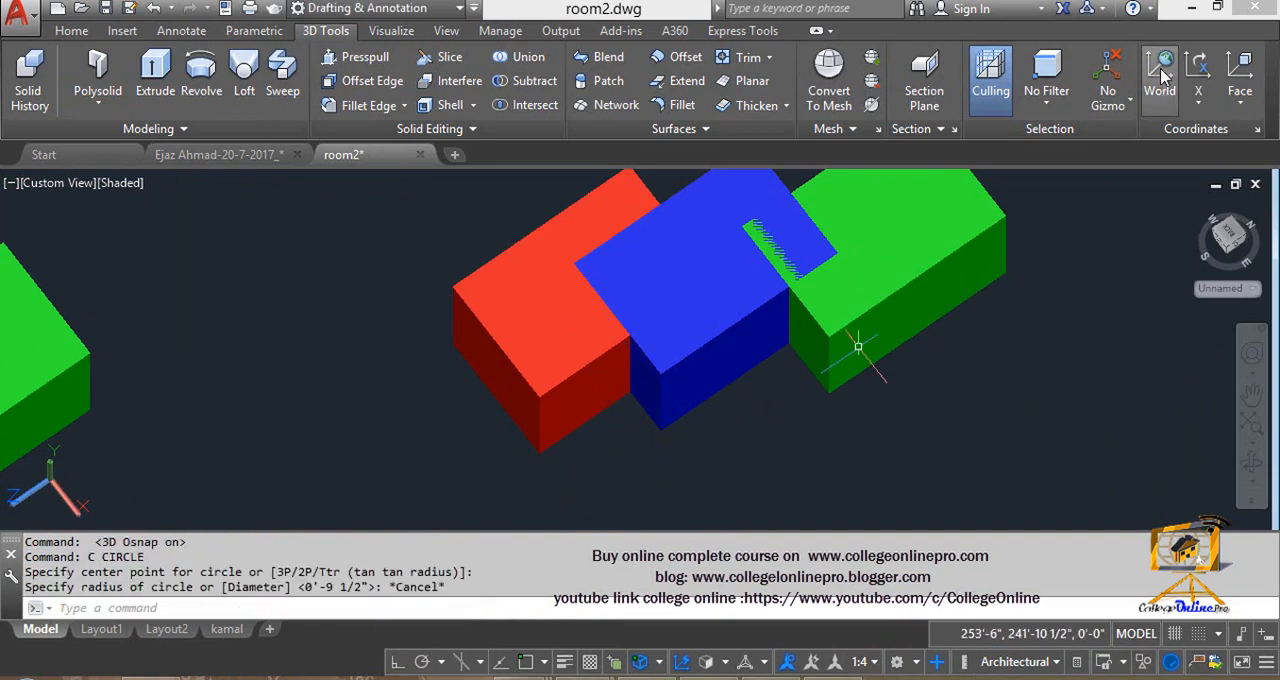
text(c)
key(Return)
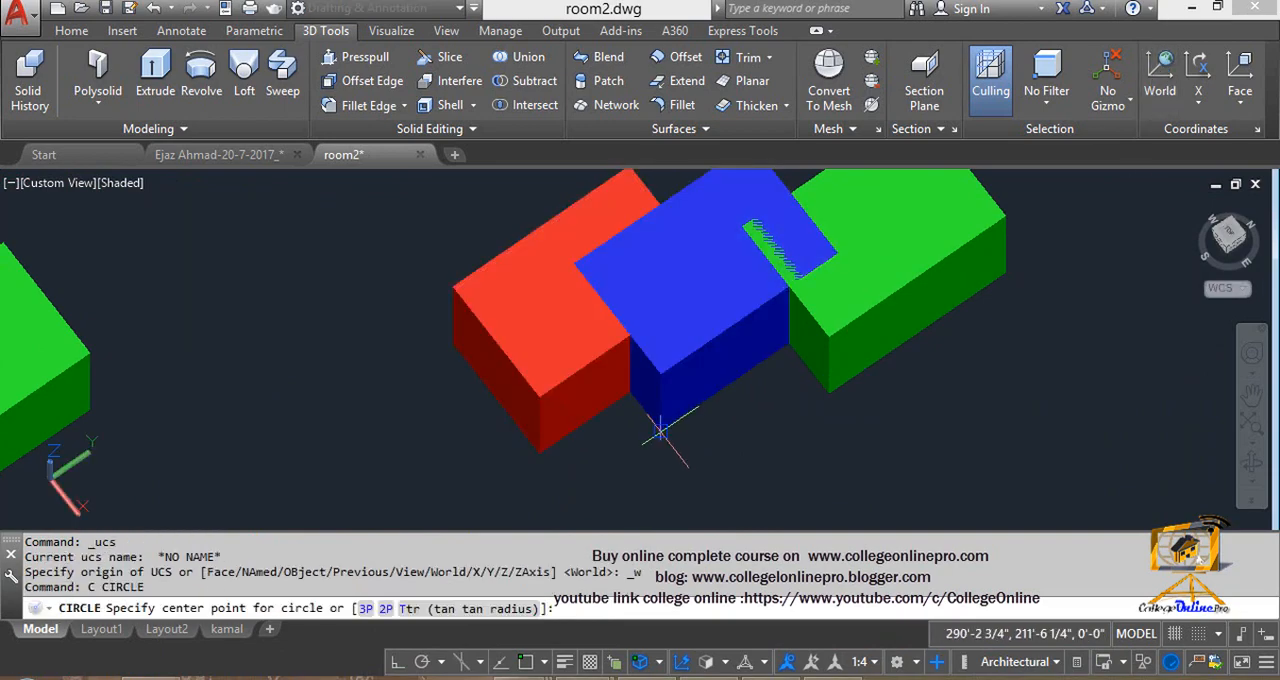
click(661, 430)
click(666, 466)
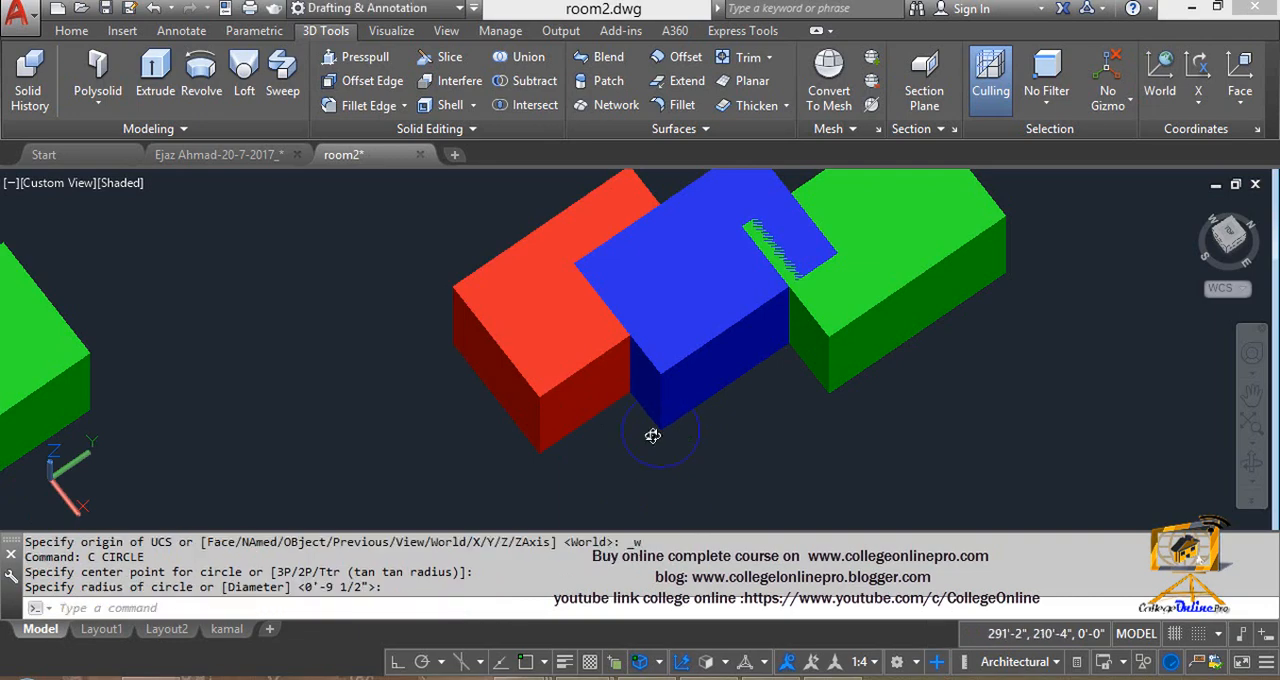
- Extrude the circle at the blue box's lower front corner upward into a cylinder level with the box's top
shift+middle_drag(652, 434, 652, 336)
key(Escape)
text(ext)
key(Return)
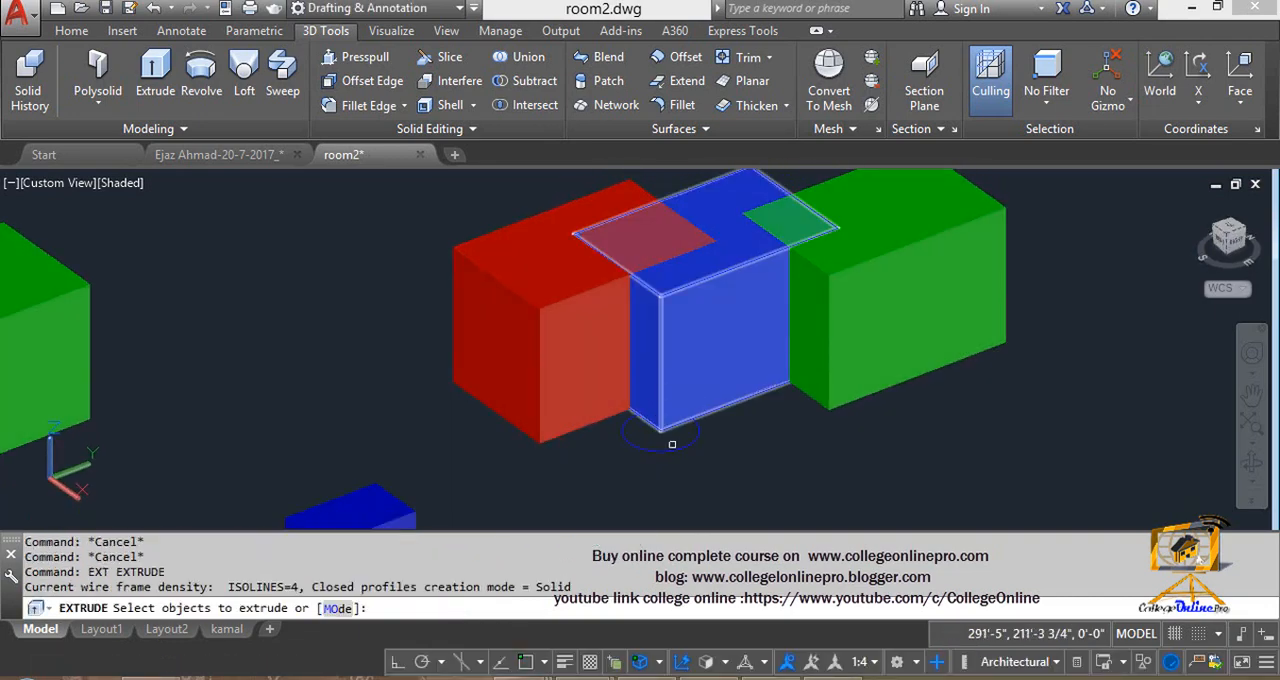
click(670, 446)
key(Return)
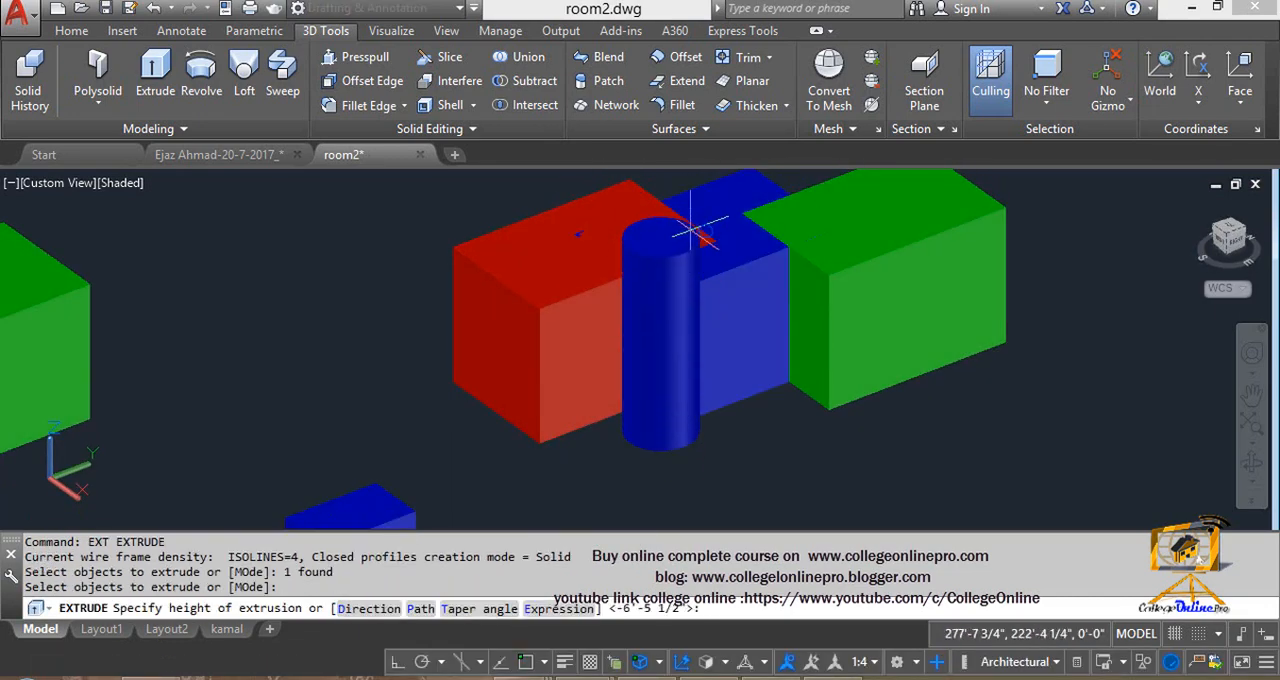
click(678, 196)
key(Escape)
key(Escape)
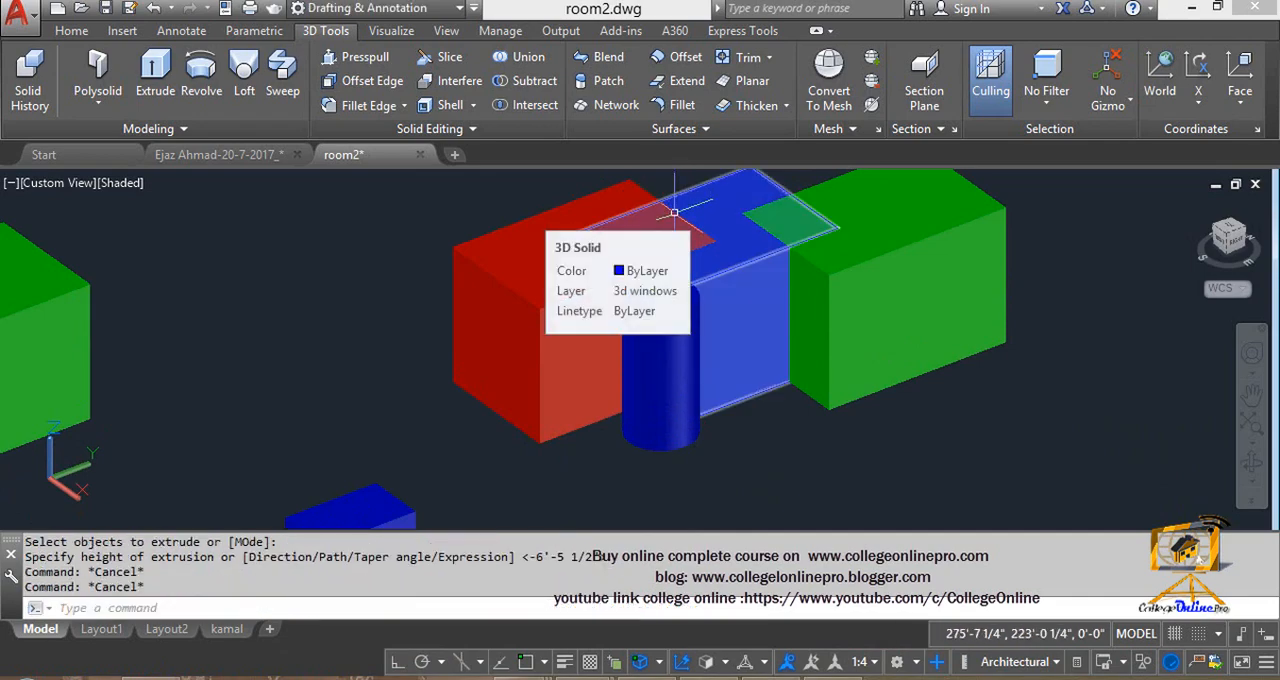
- Try to intersect the red, blue and green boxes together with the cylinder, and undo the Intersect
text(IN)
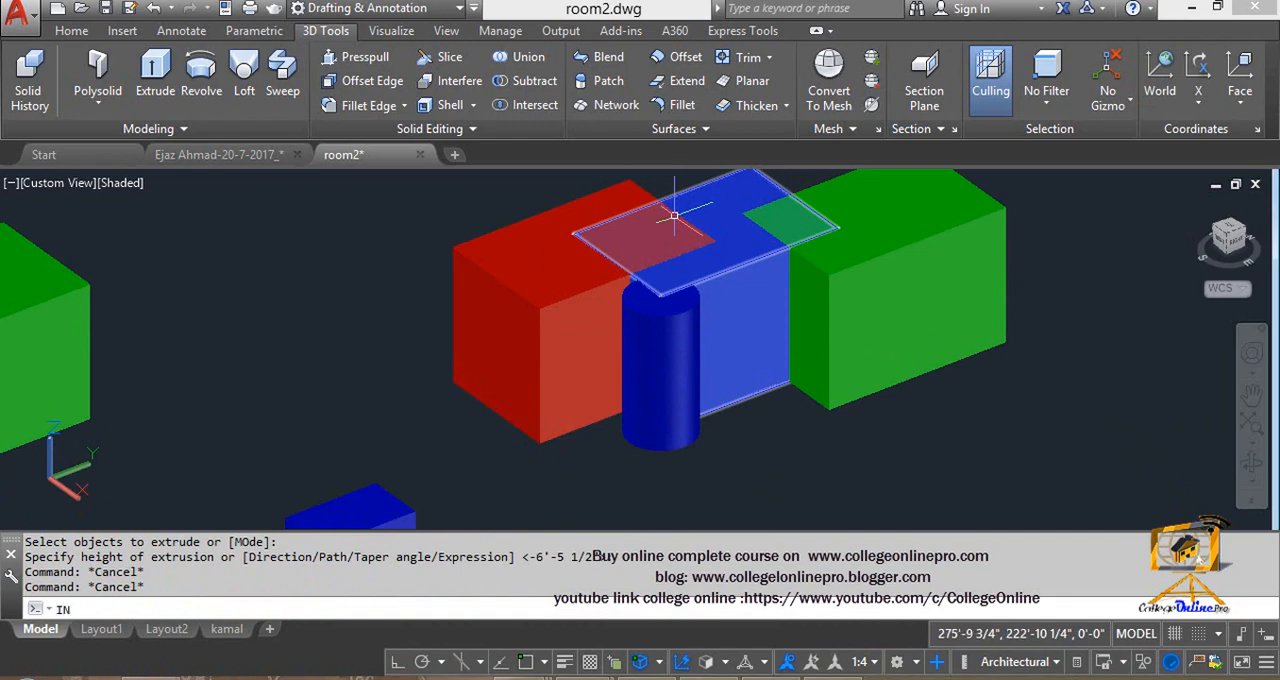
key(Return)
click(860, 449)
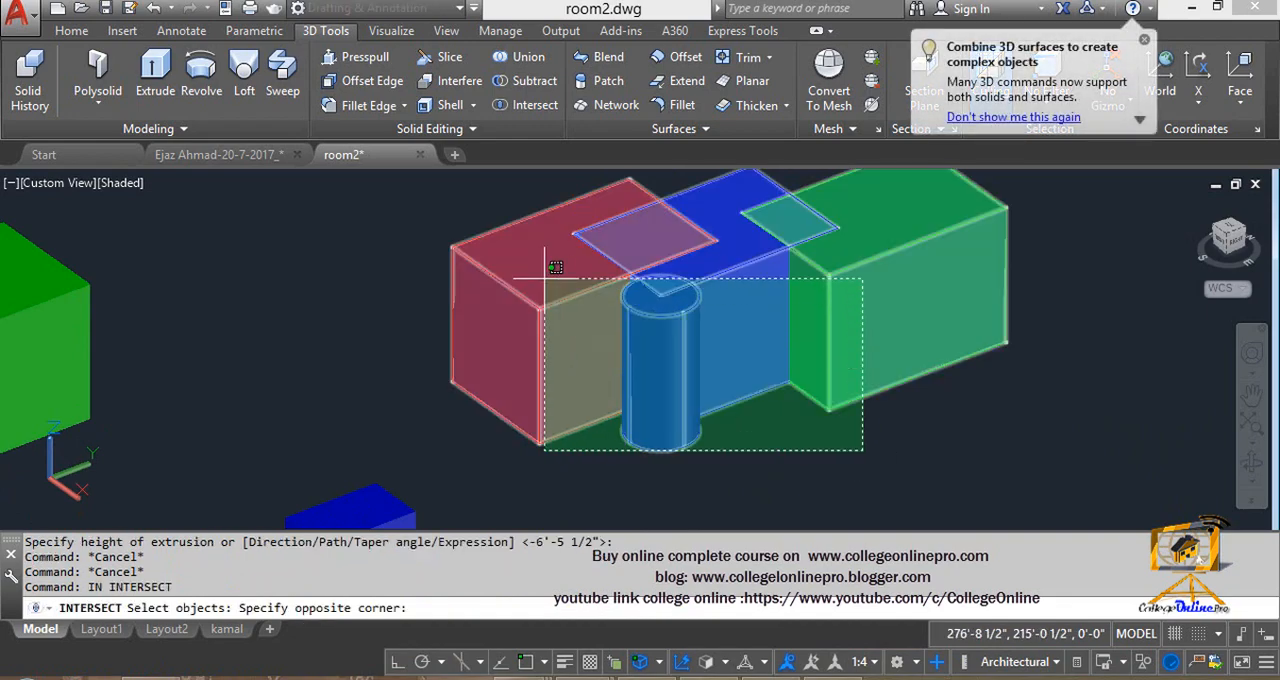
click(431, 227)
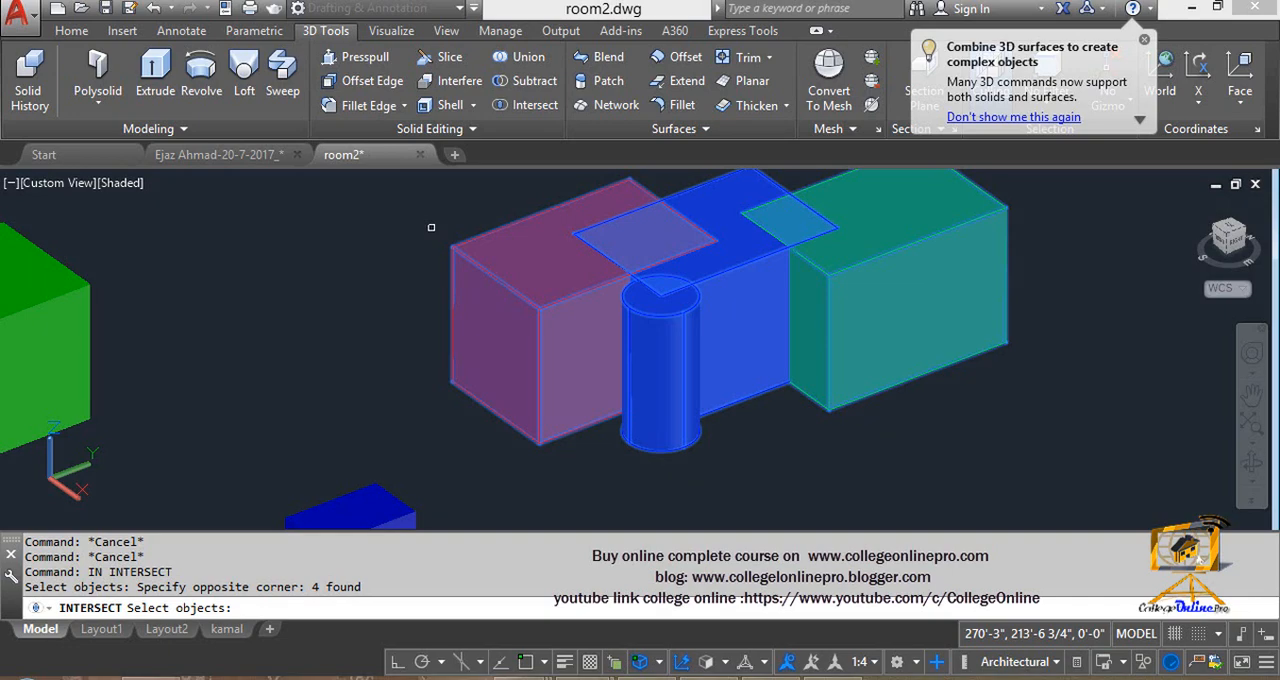
key(Return)
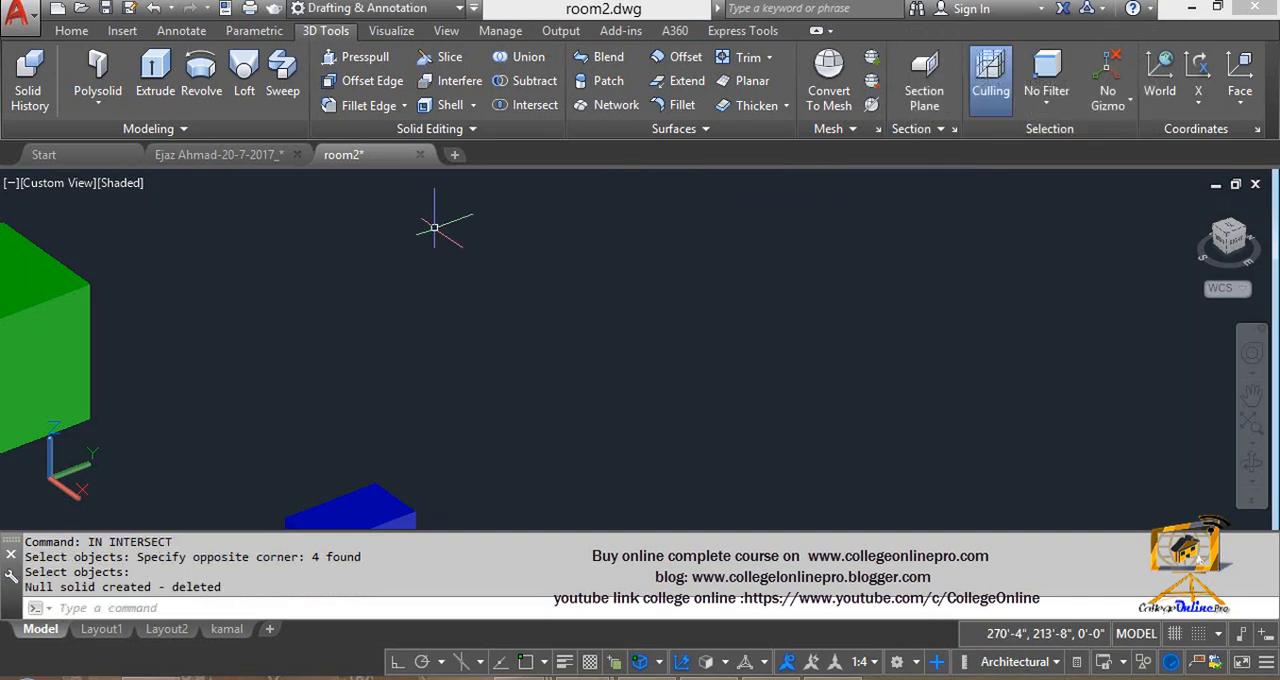
key(ctrl+z)
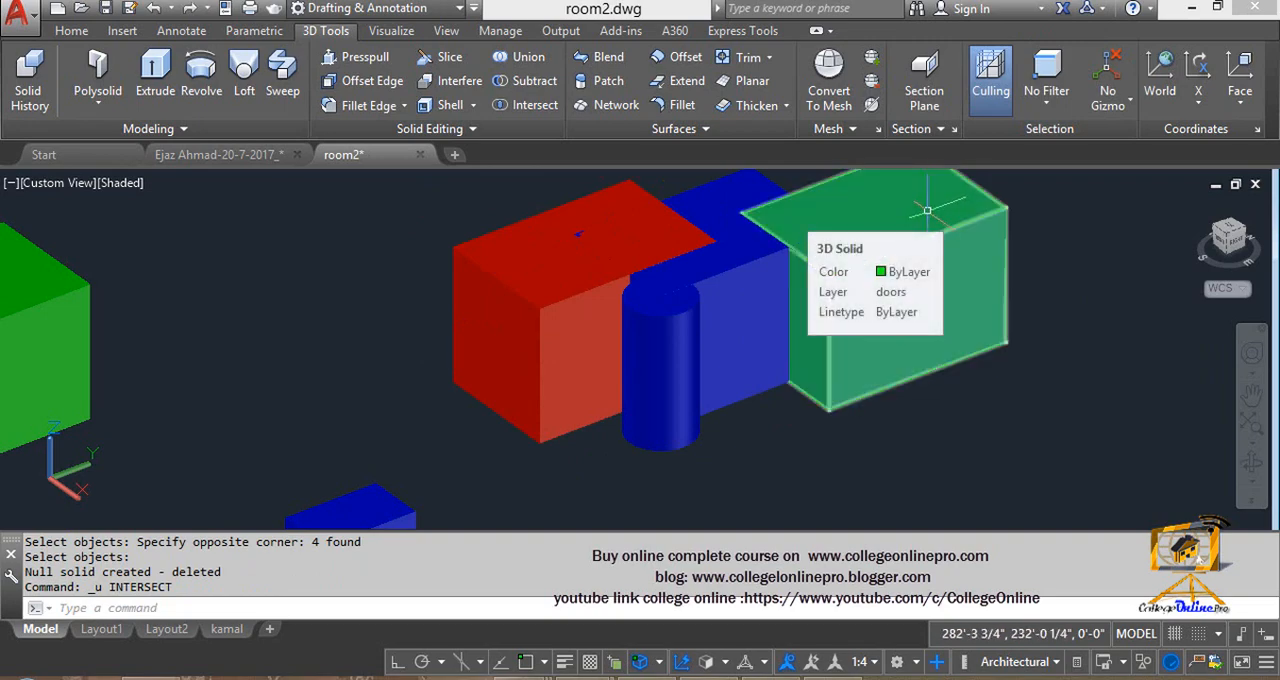
- Delete the cylinder and the red box, leaving the overlapping blue and green boxes
click(689, 434)
key(Delete)
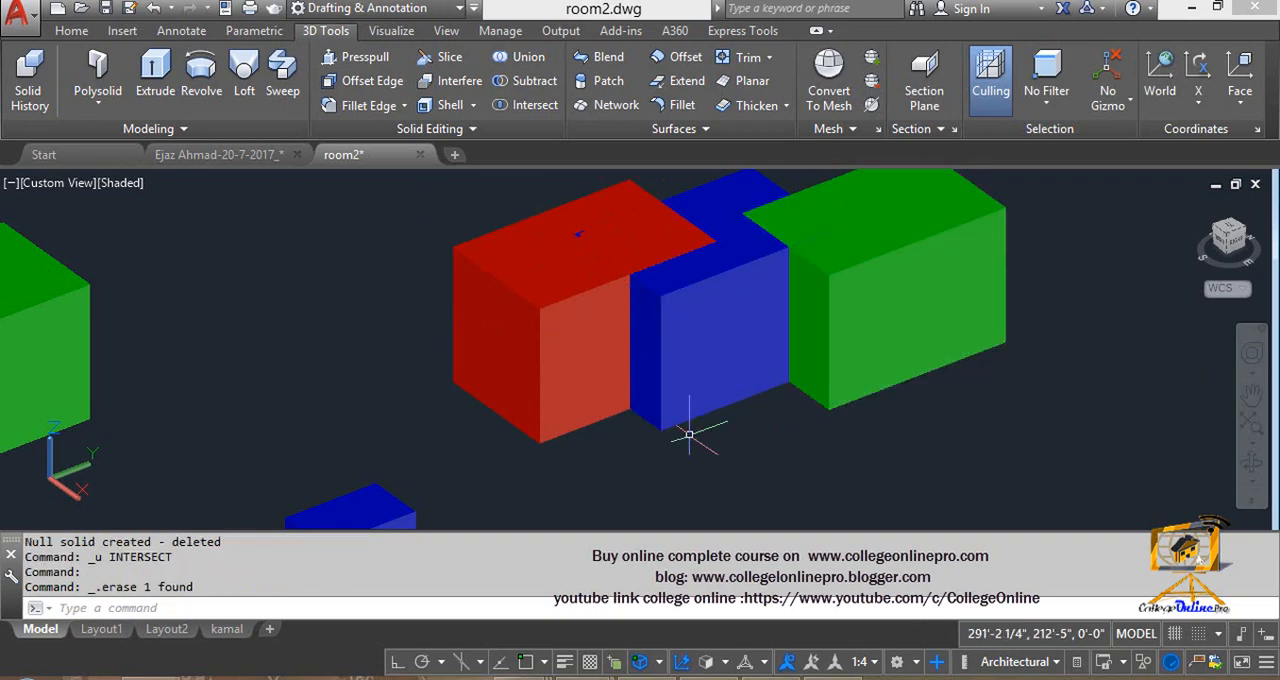
middle_drag(684, 306, 674, 346)
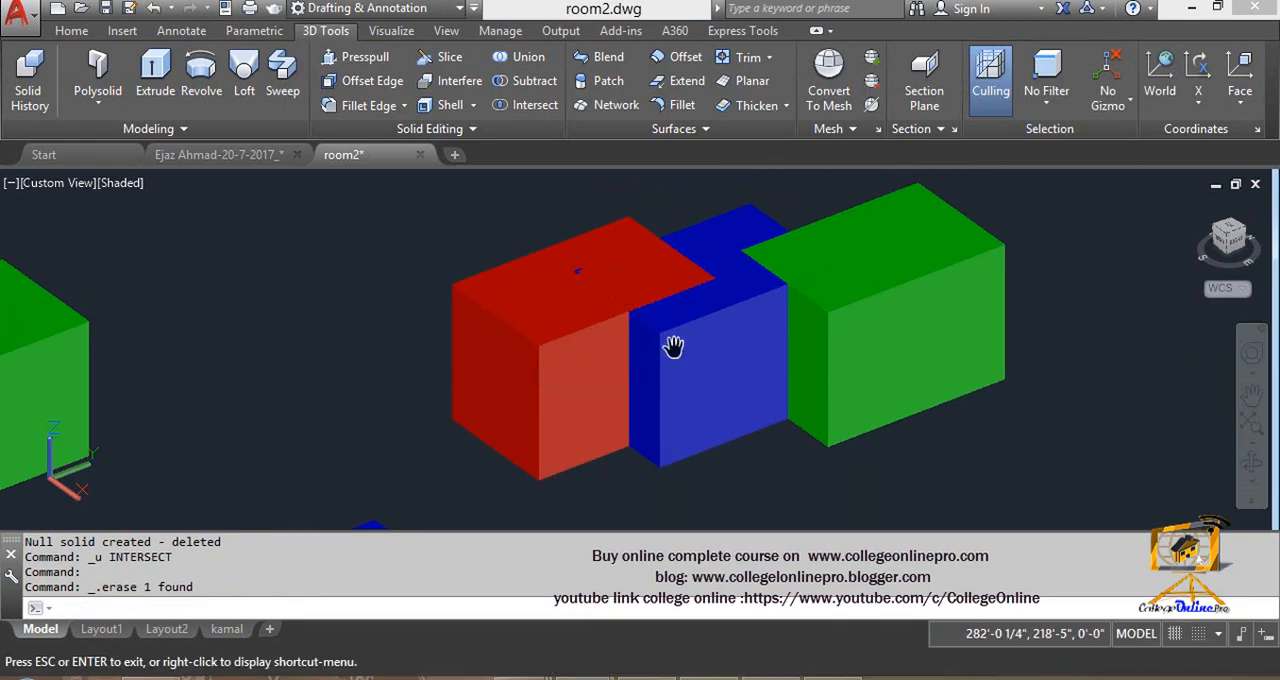
click(568, 342)
key(Delete)
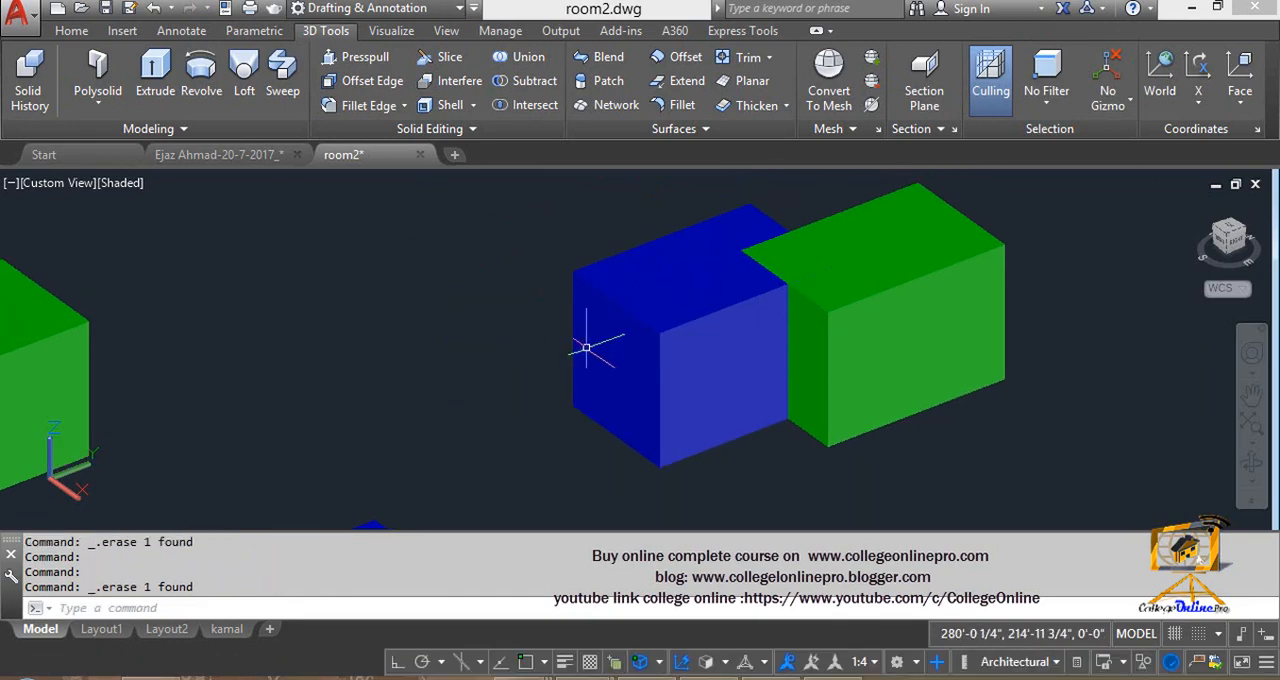
- Intersect the blue and green boxes to keep only their overlapping volume
middle_drag(785, 269, 739, 288)
click(717, 330)
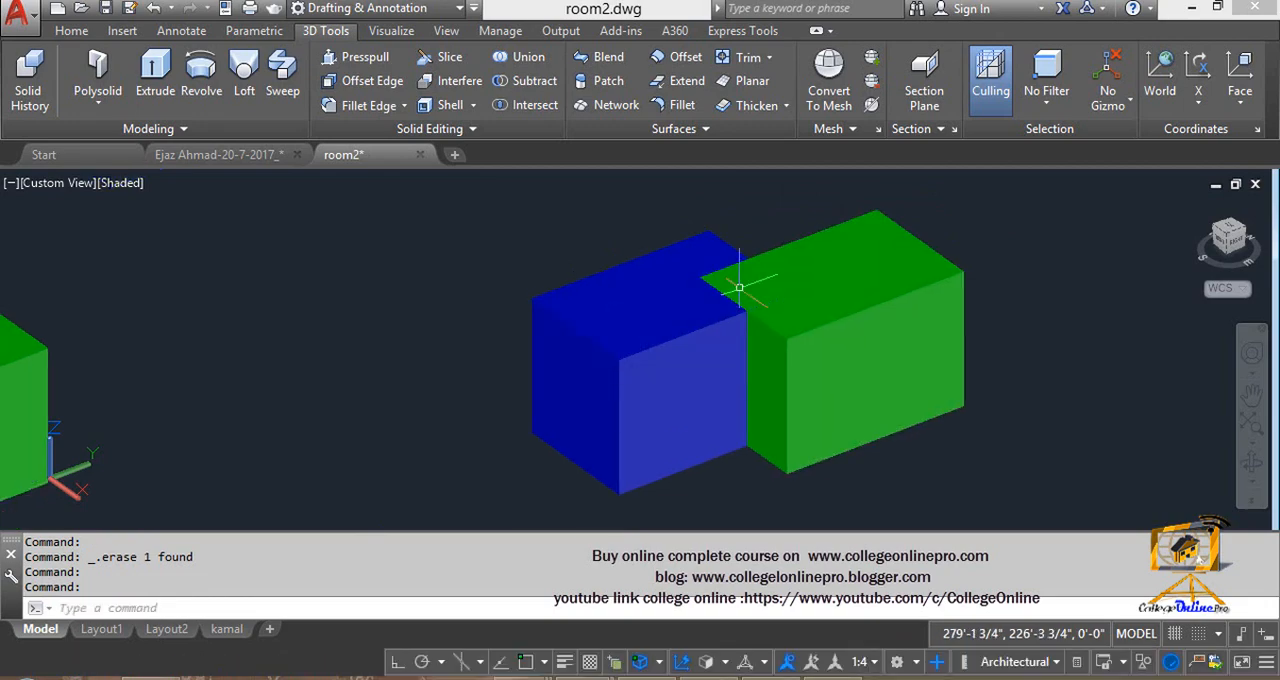
text(IN)
key(Return)
click(812, 522)
click(638, 360)
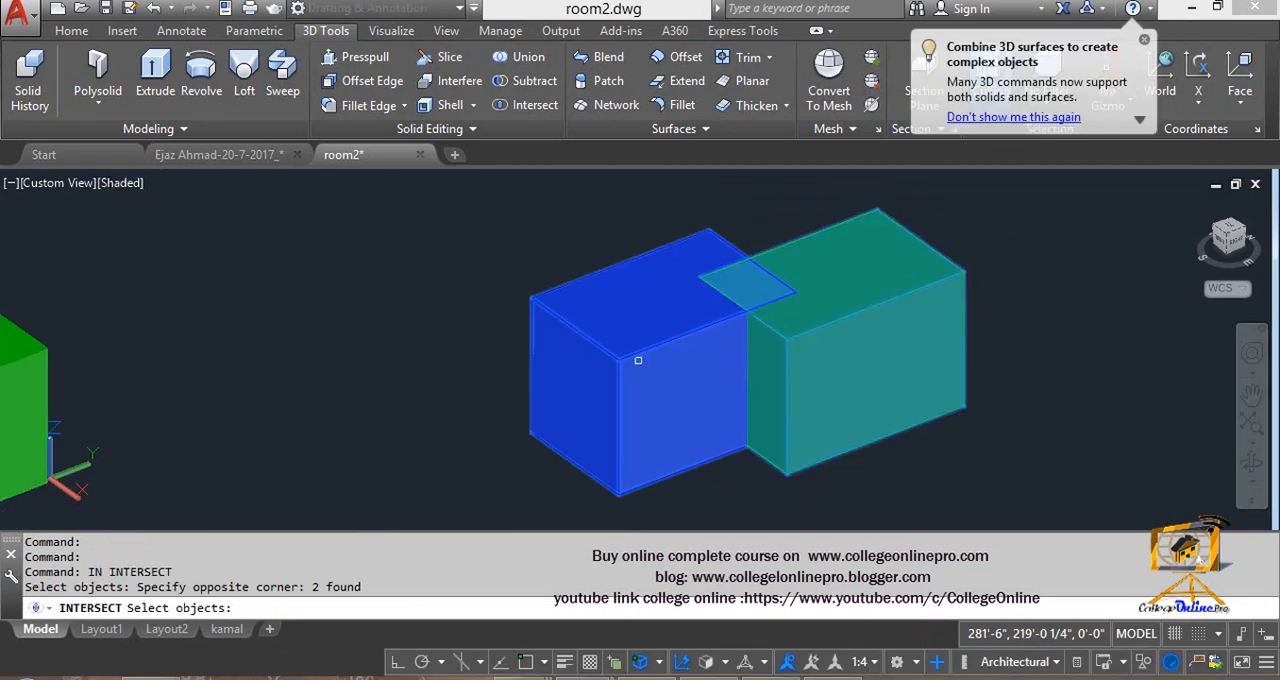
key(Return)
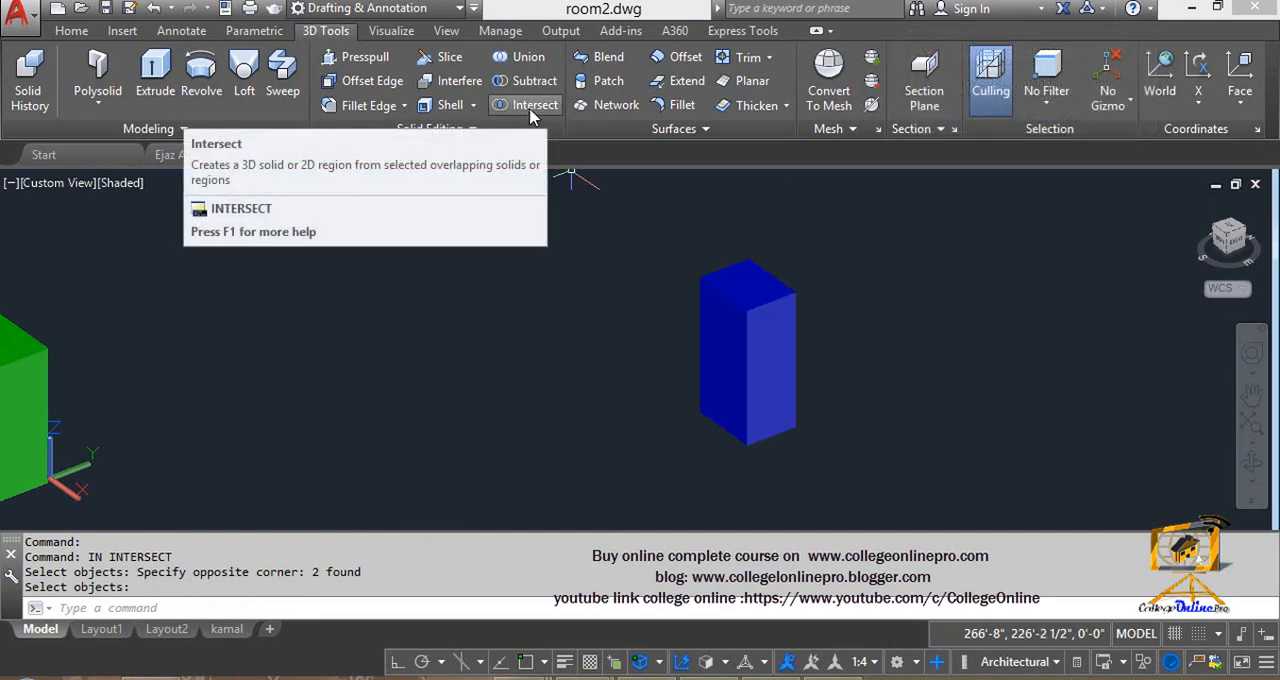
- Switch to the Word document with the topic list and highlight the Gizmo item
mouse_move(154, 677)
click(191, 666)
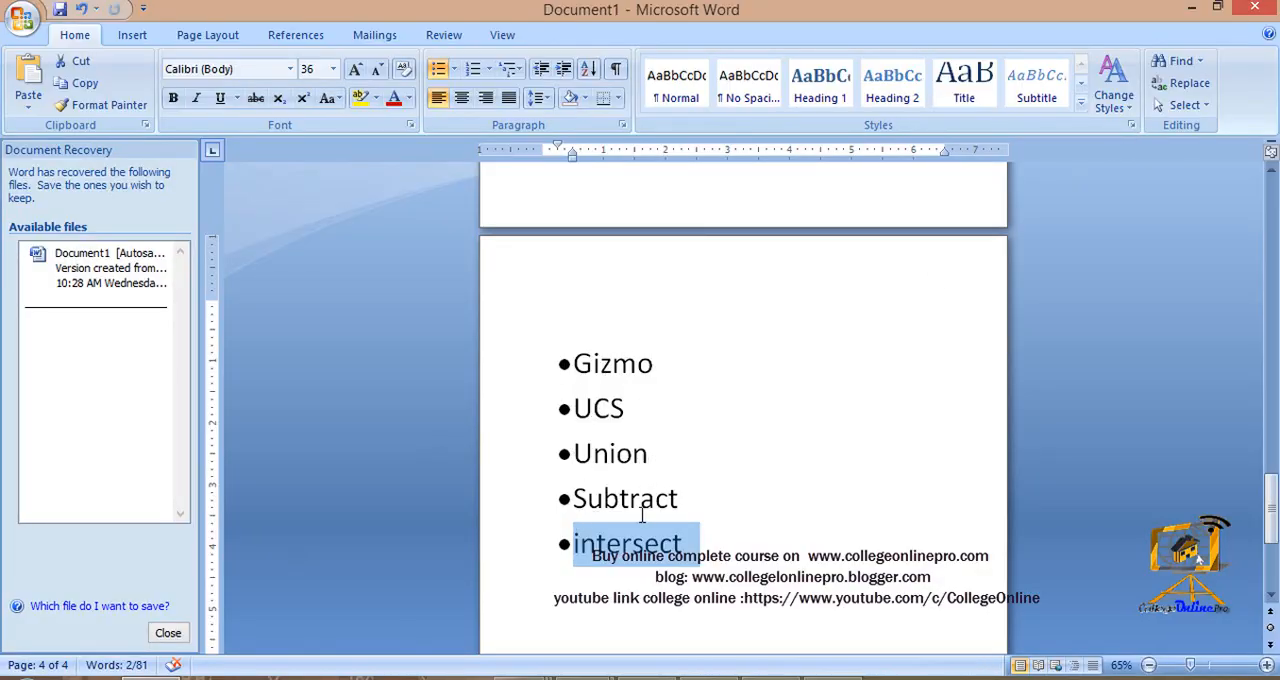
click(665, 370)
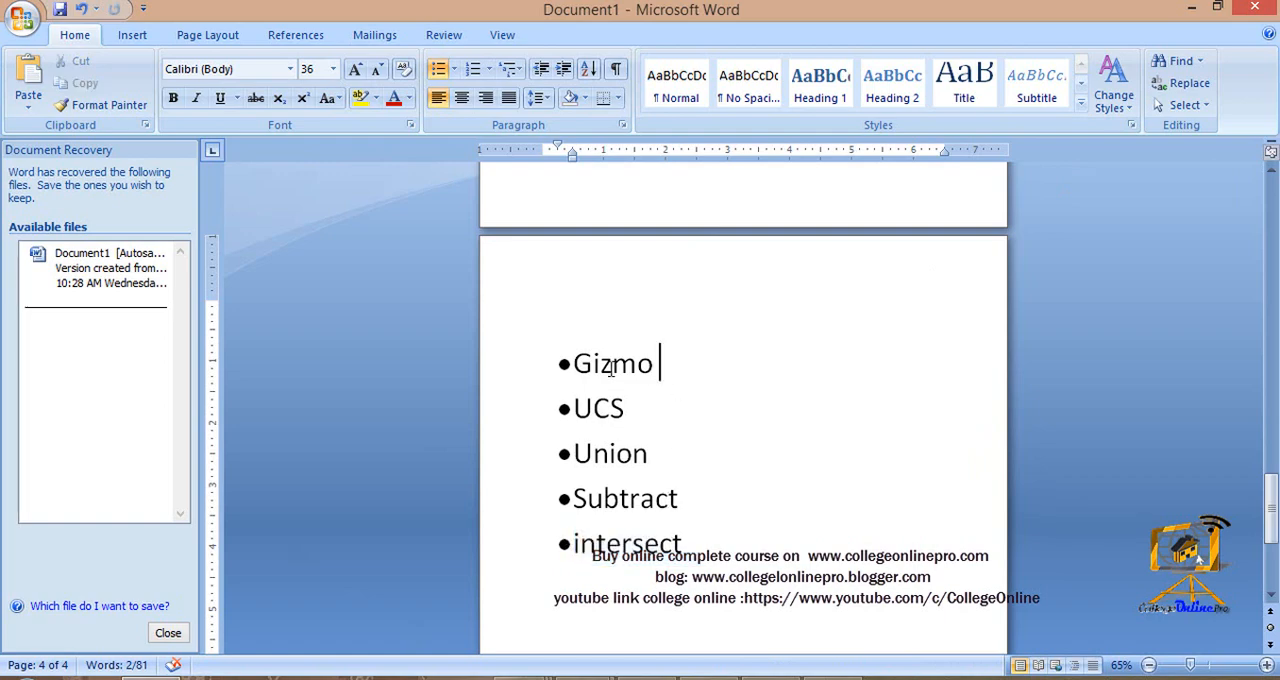
drag(577, 362, 652, 367)
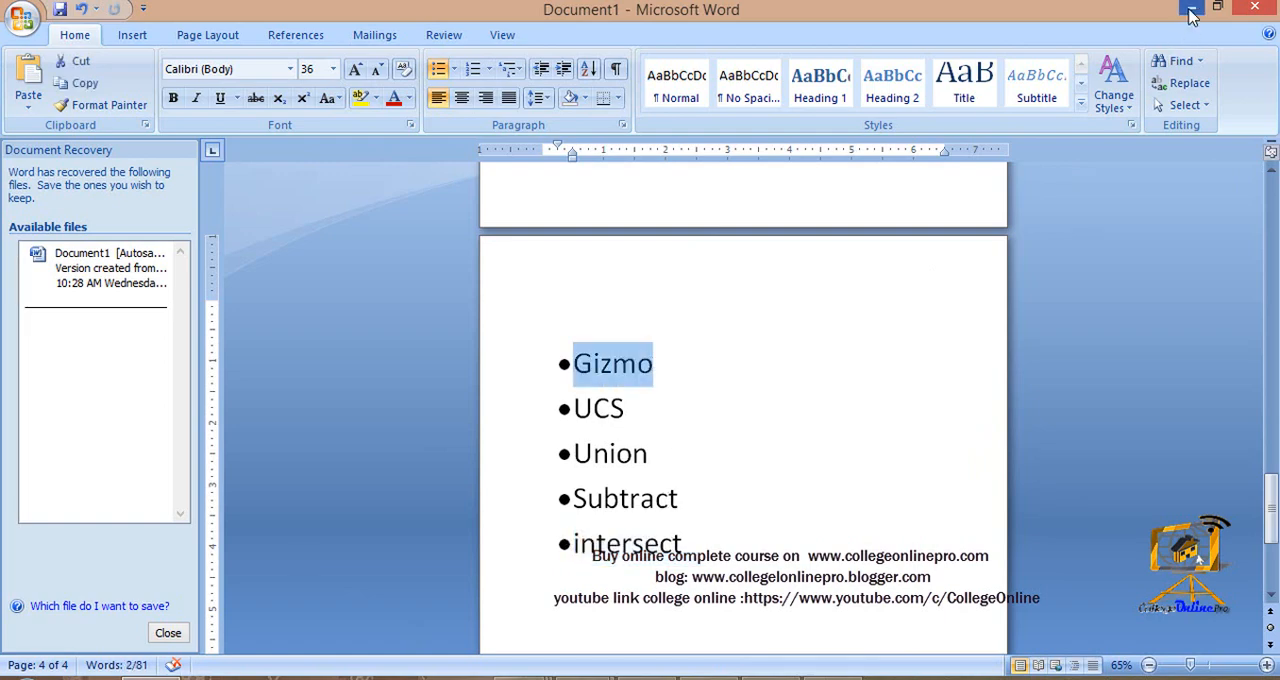
- Return to the AutoCAD drawing and examine the 2D bedroom plans near the red room with the window opening
click(1191, 8)
scroll(434, 380, down, 3)
scroll(580, 363, down, 2)
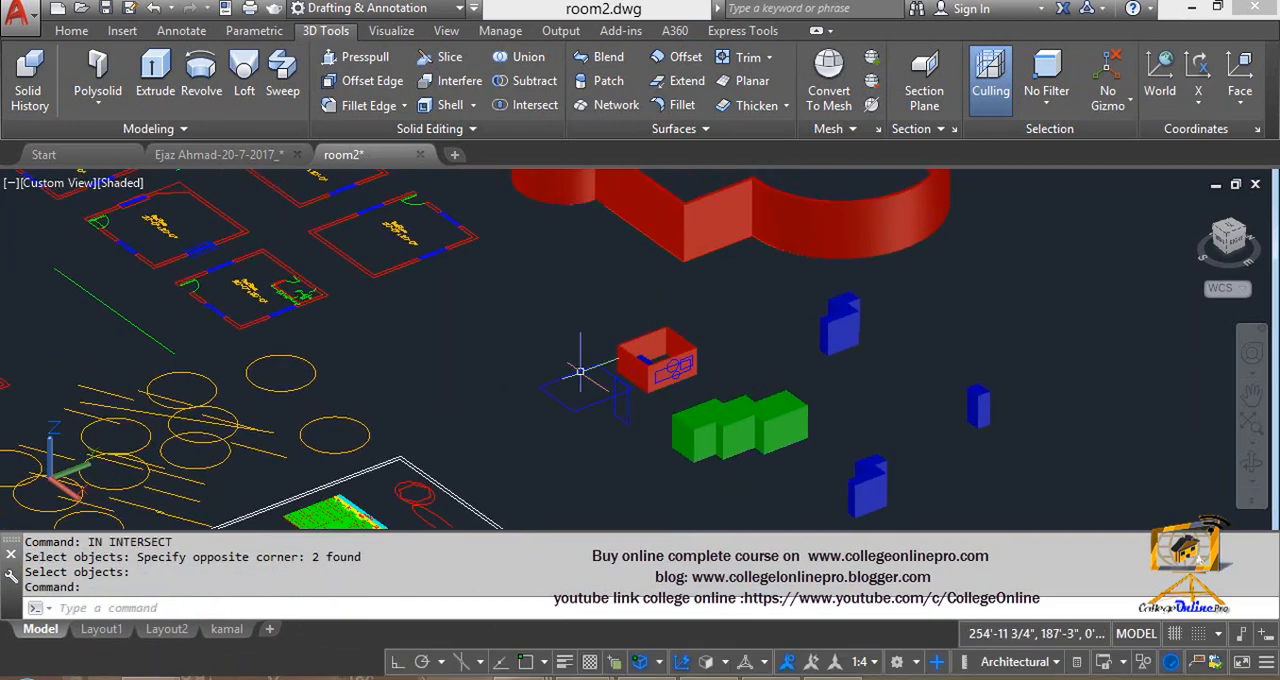
scroll(580, 386, up, 6)
scroll(617, 317, down, 5)
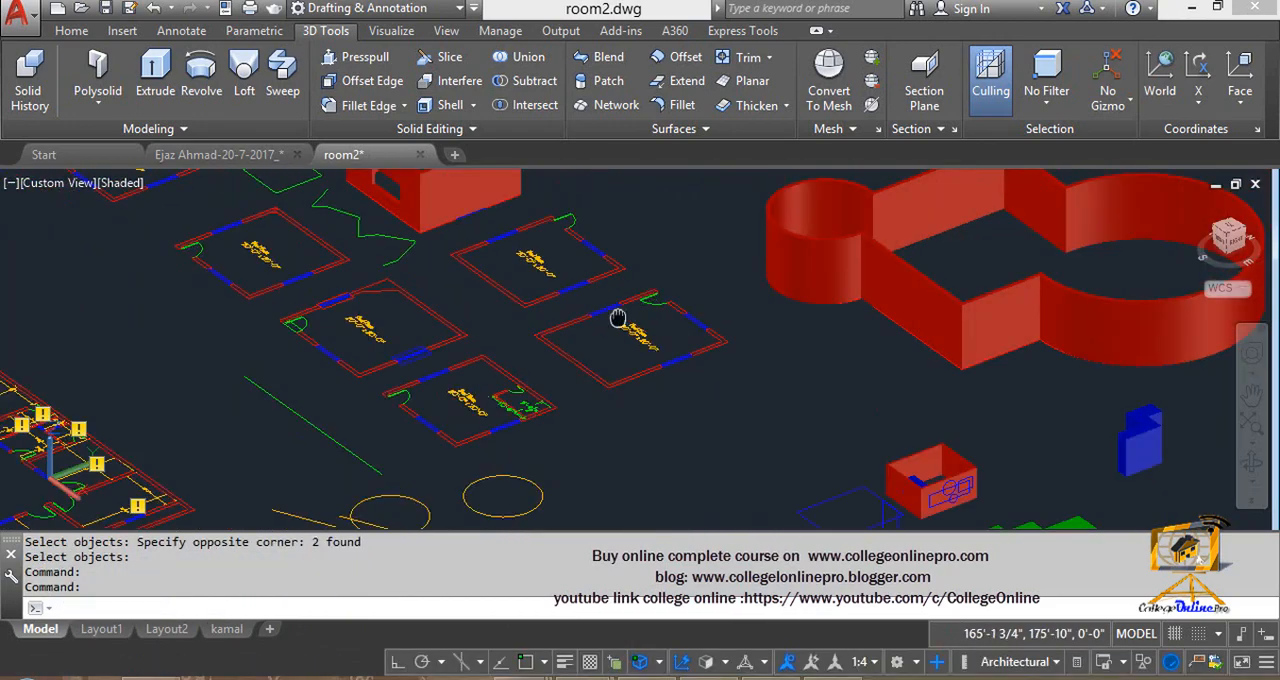
middle_drag(606, 308, 696, 415)
scroll(465, 248, up, 3)
middle_drag(593, 308, 616, 263)
scroll(545, 242, down, 2)
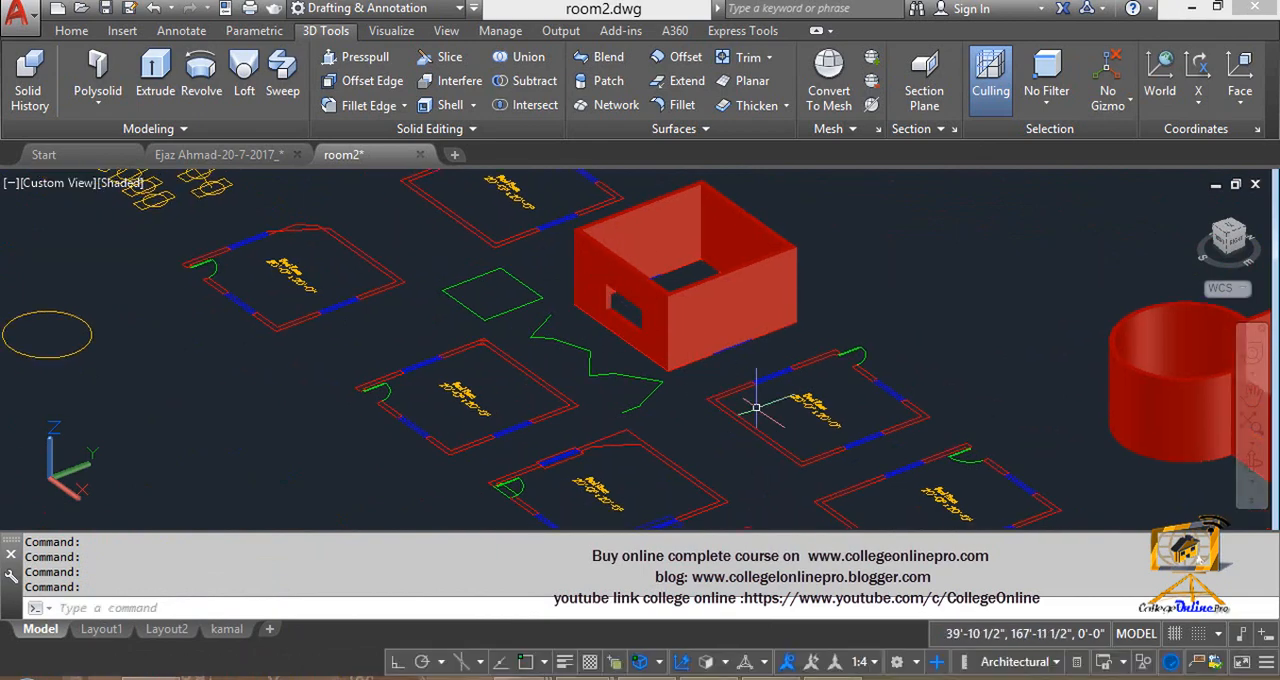
scroll(757, 403, up, 5)
middle_drag(802, 384, 673, 335)
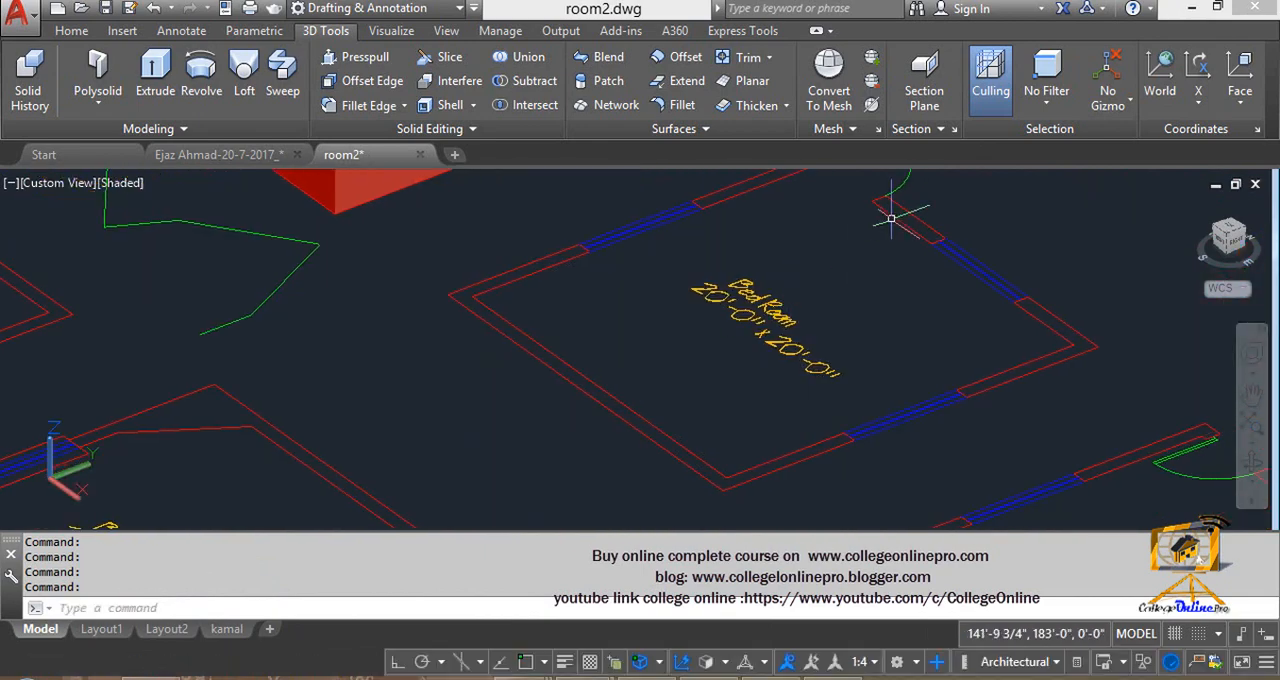
scroll(886, 216, down, 4)
middle_drag(838, 254, 804, 285)
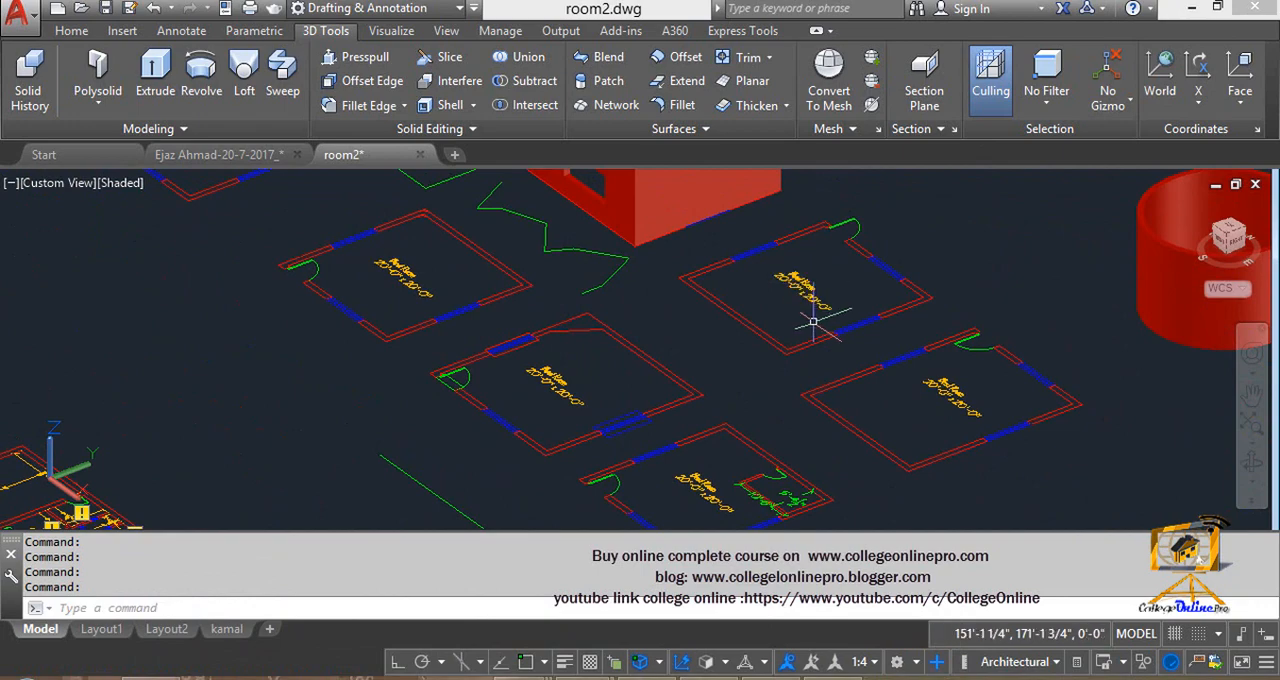
middle_drag(813, 322, 757, 358)
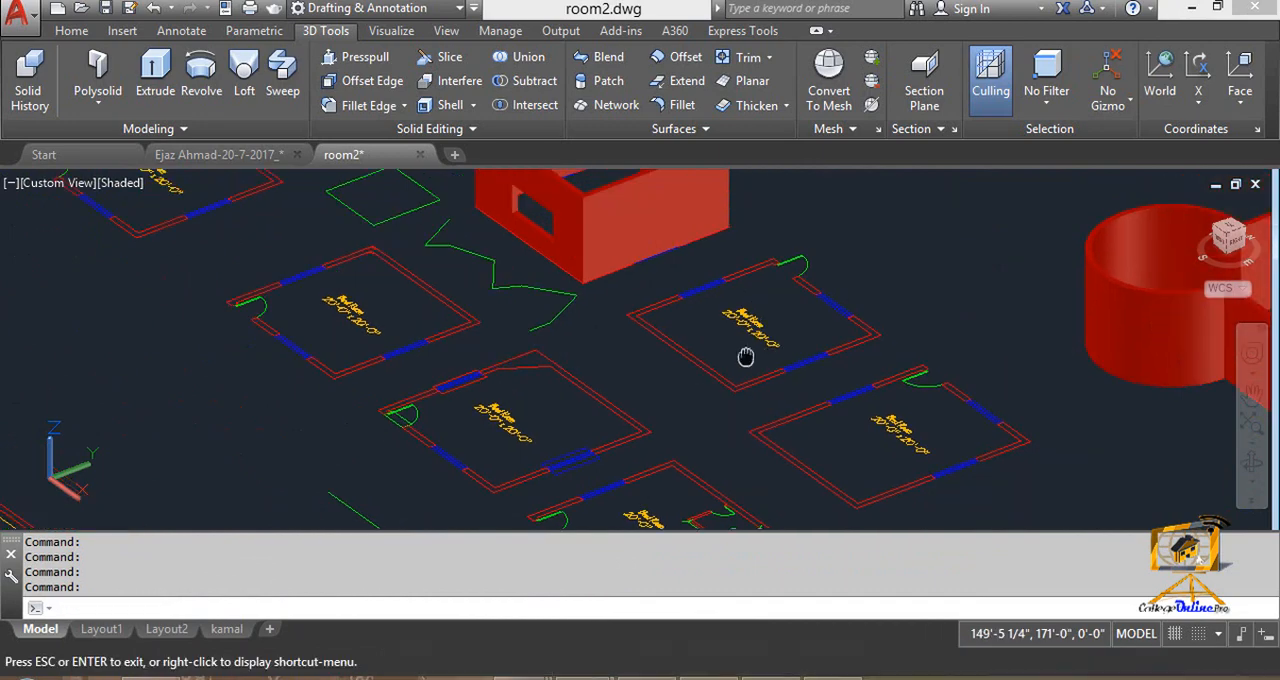